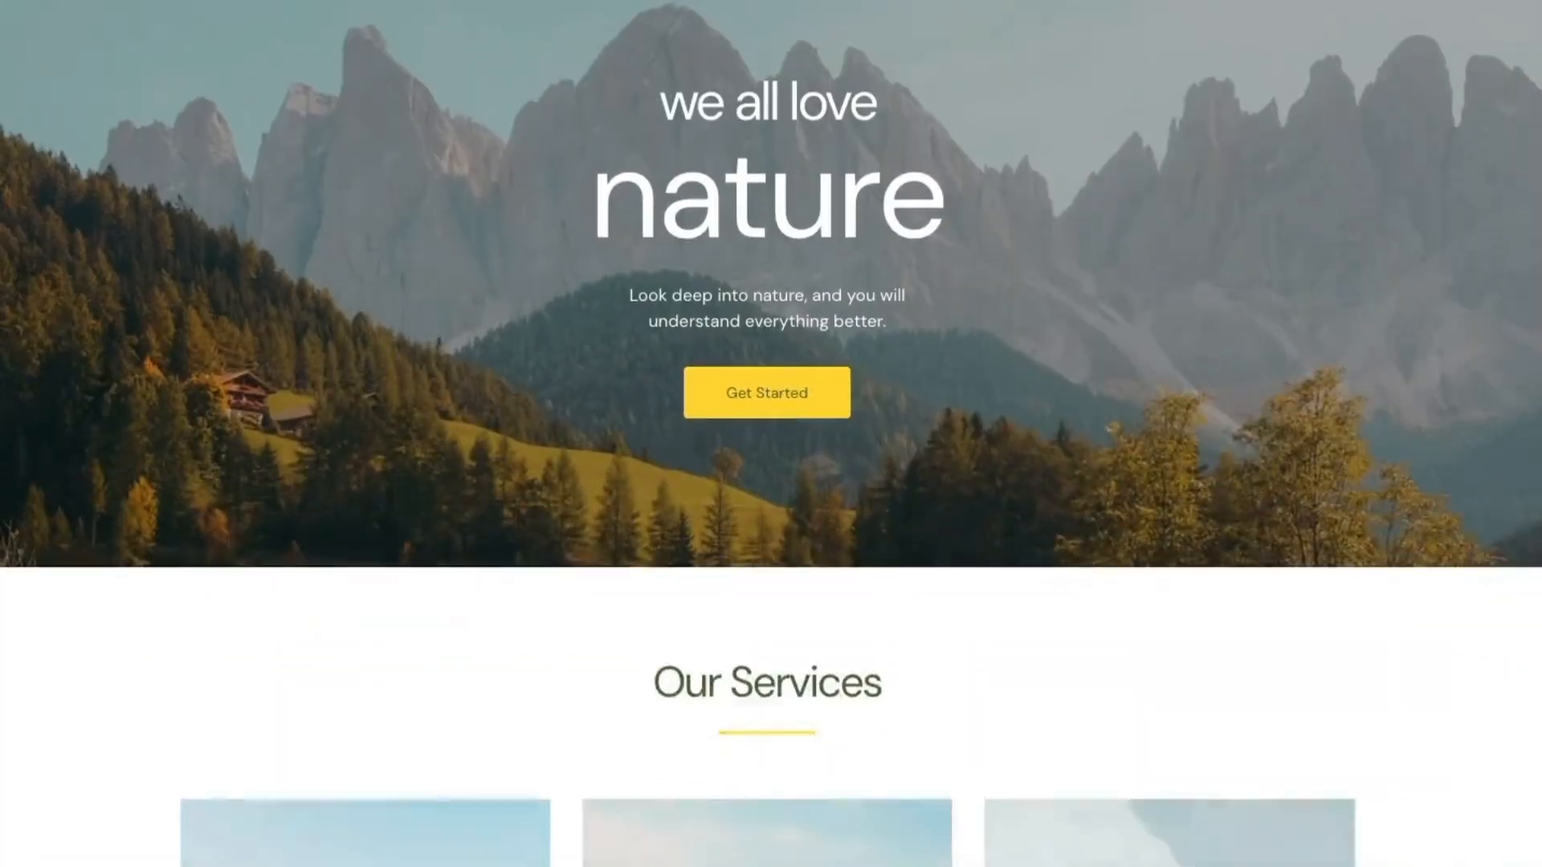
pyautogui.scroll(-5, 771, 433)
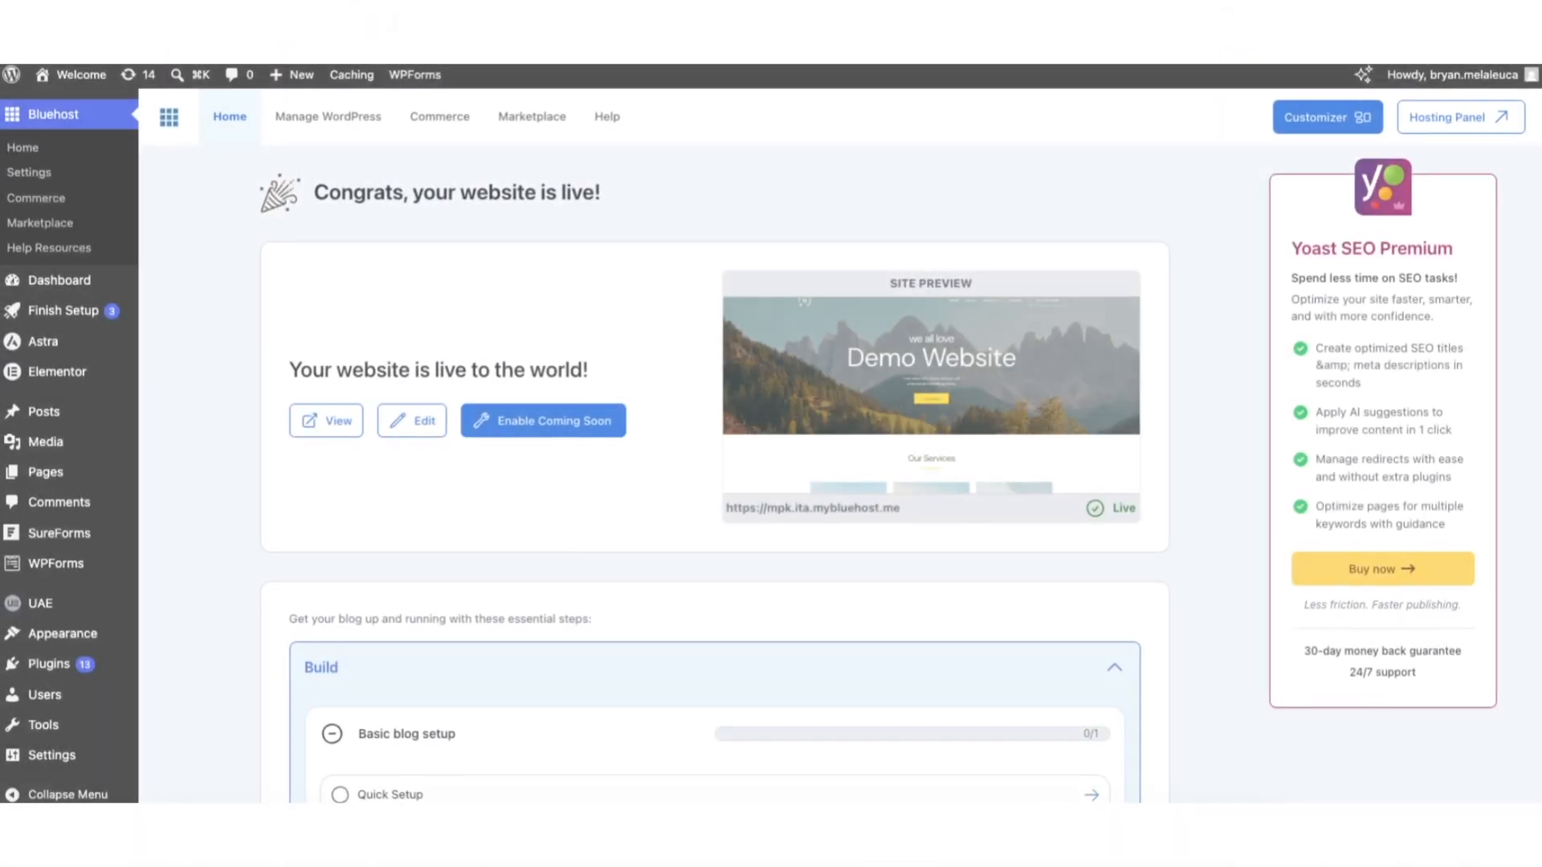
pyautogui.write('mo')
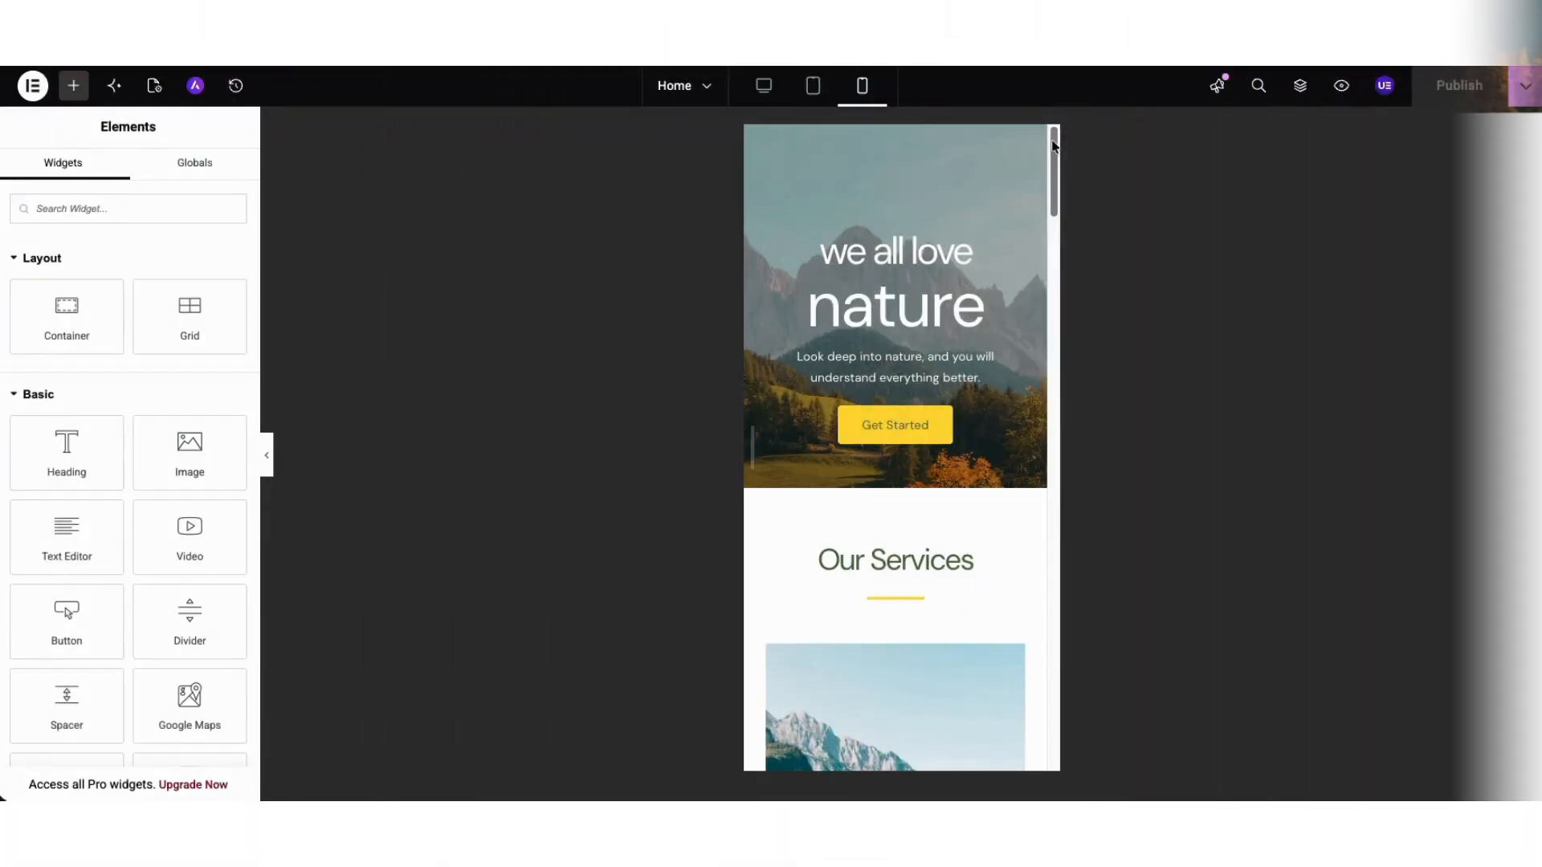
pyautogui.moveTo(1053, 145); pyautogui.dragTo(1056, 169)
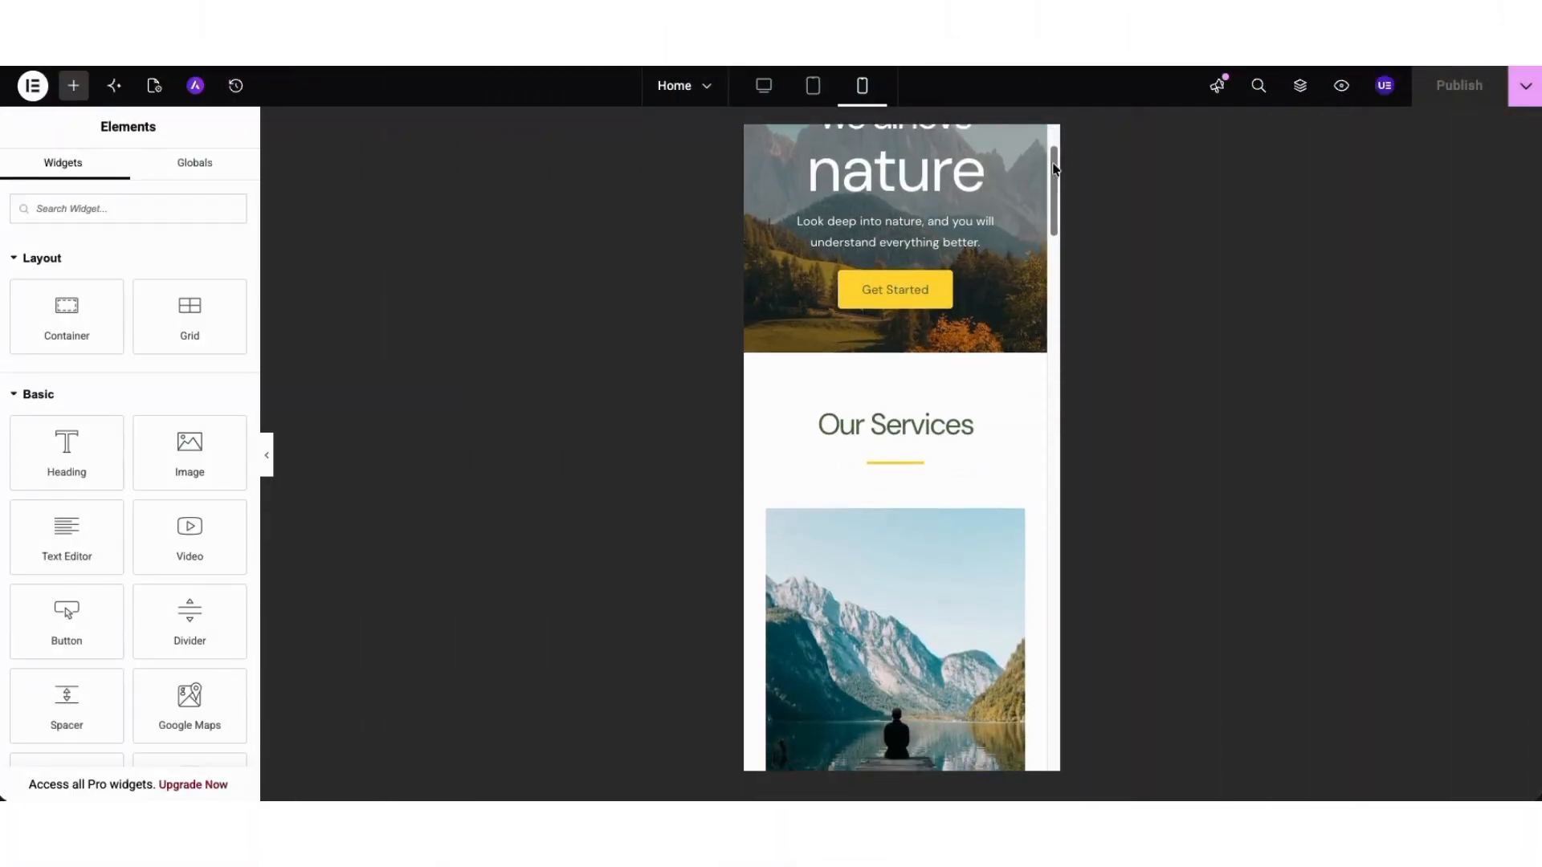
pyautogui.moveTo(1058, 272); pyautogui.dragTo(1057, 317)
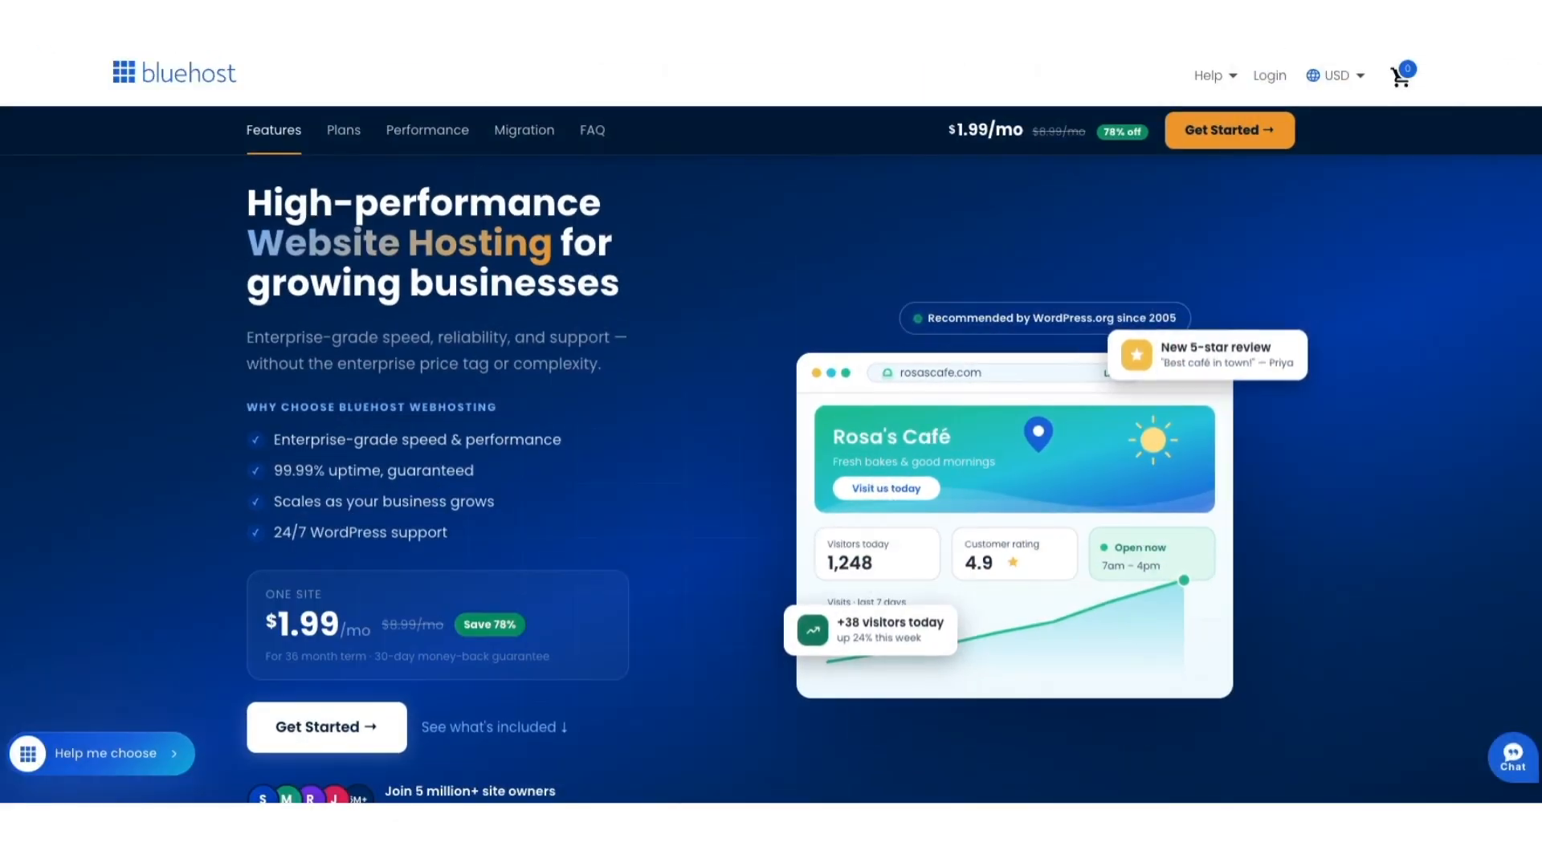
pyautogui.scroll(-7, 772, 450)
pyautogui.scroll(-12, 771, 449)
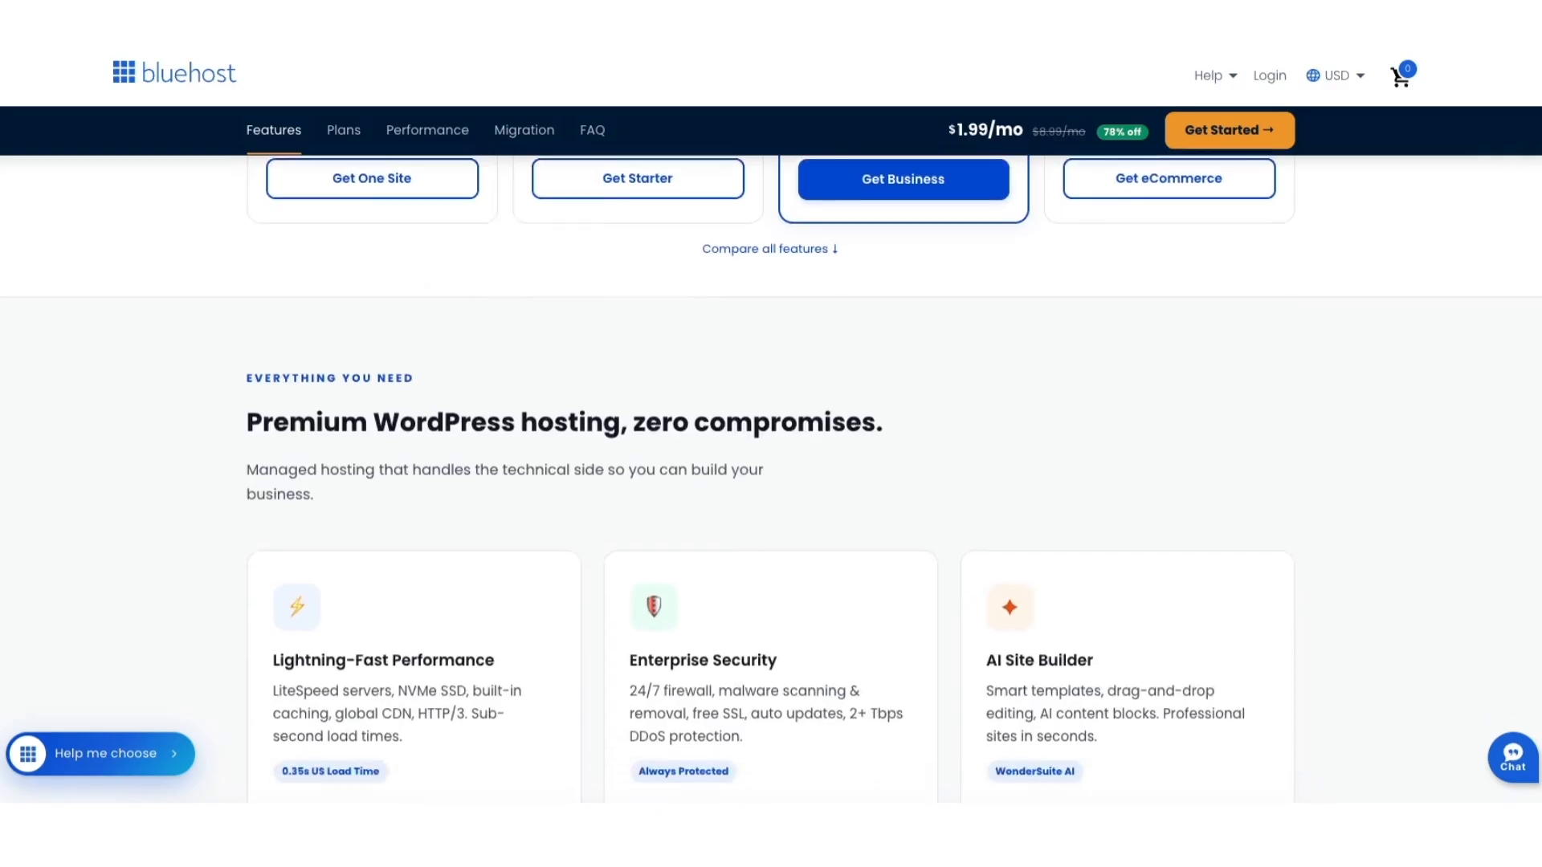
pyautogui.scroll(-4, 771, 449)
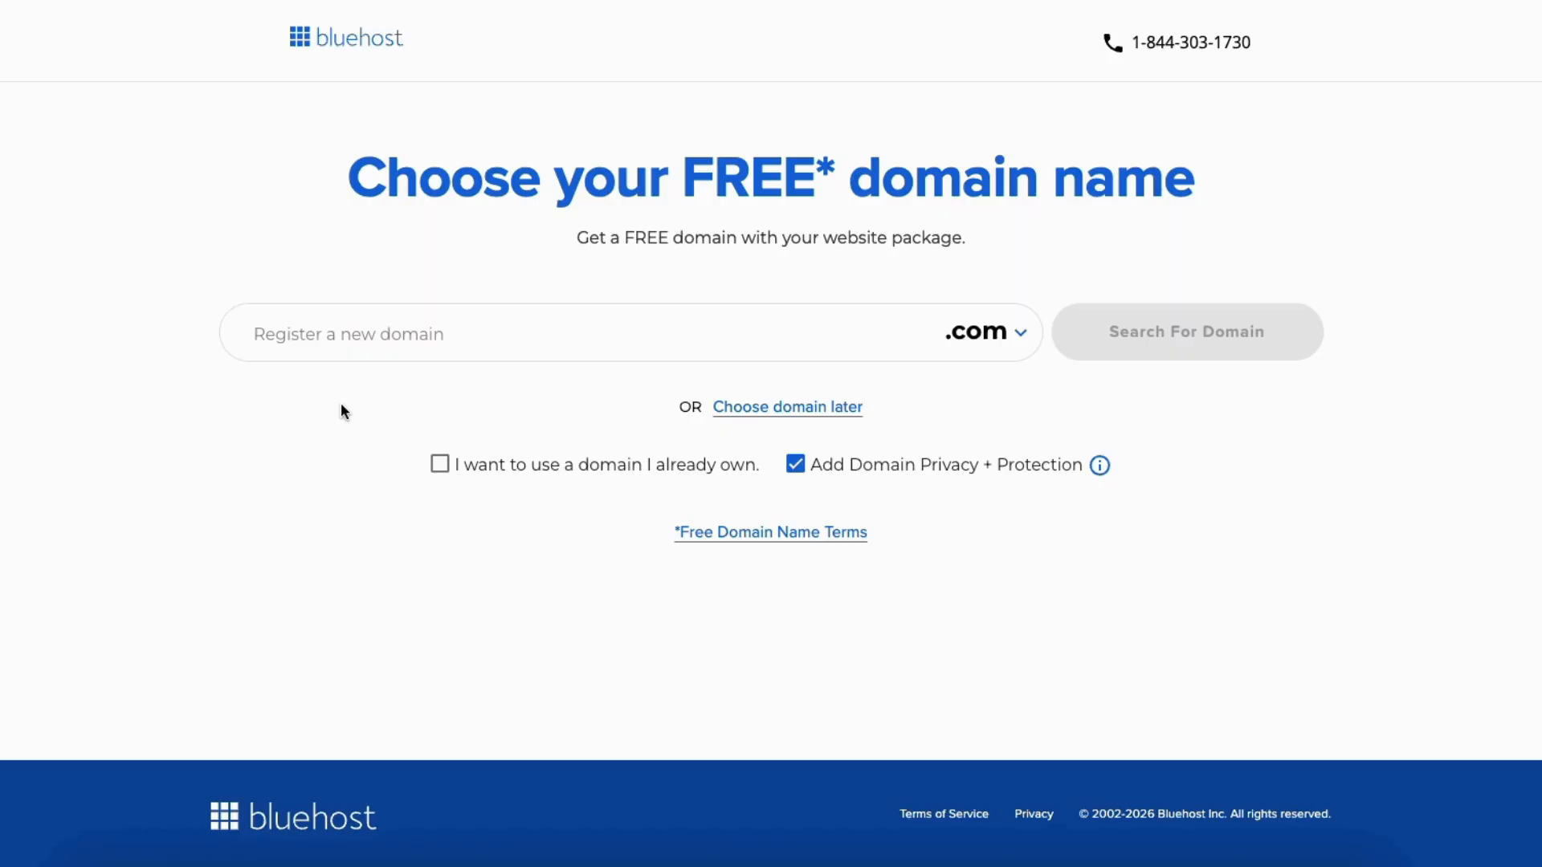
# Step: Enter yourbusinessname as the new .com domain to register
pyautogui.click(342, 335)
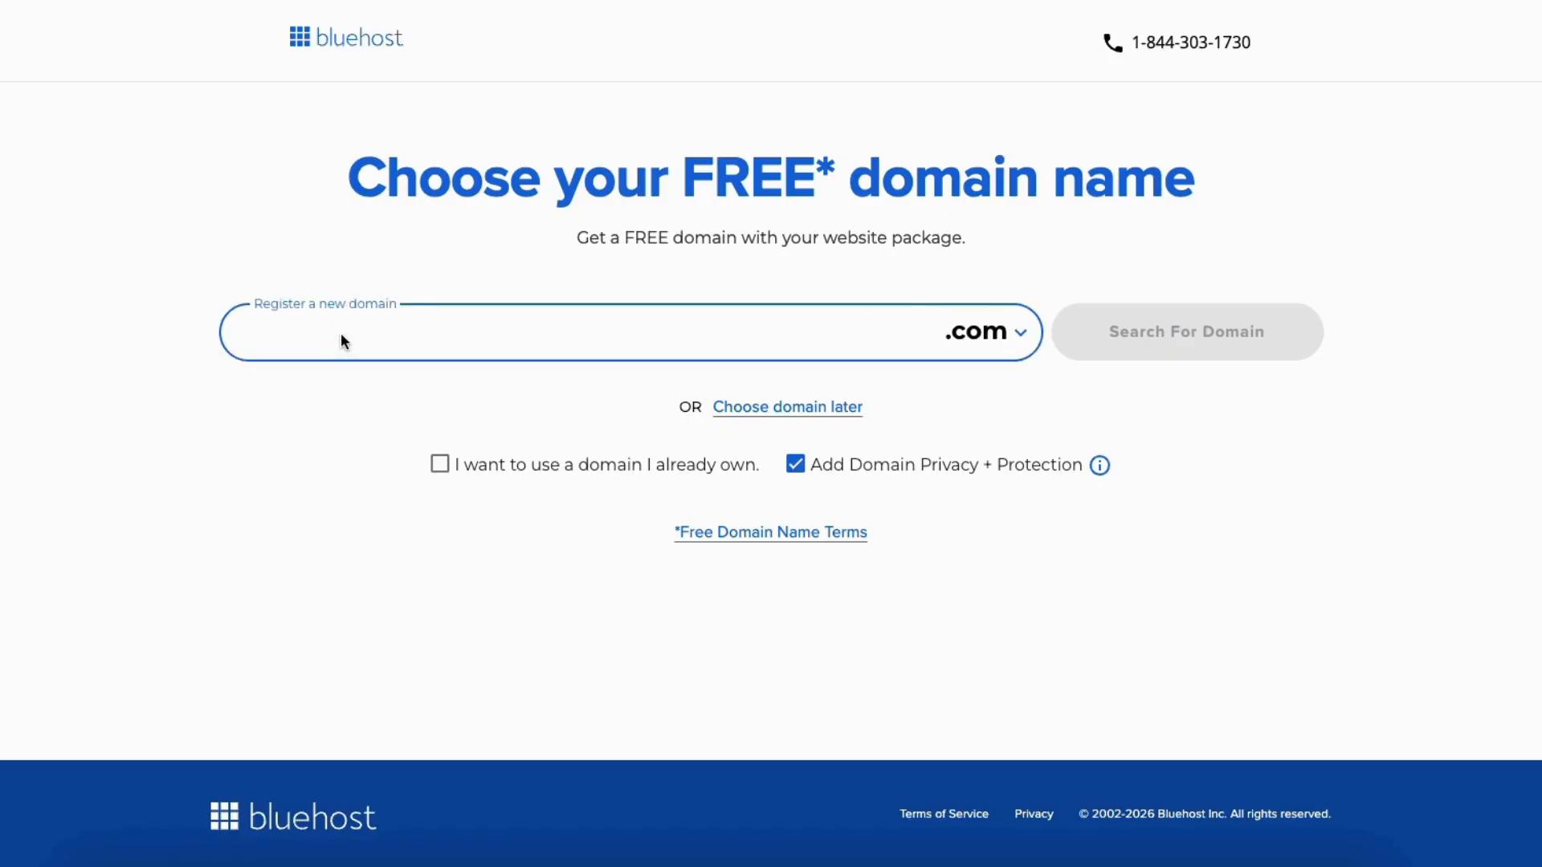
pyautogui.write('yourbusinessname')
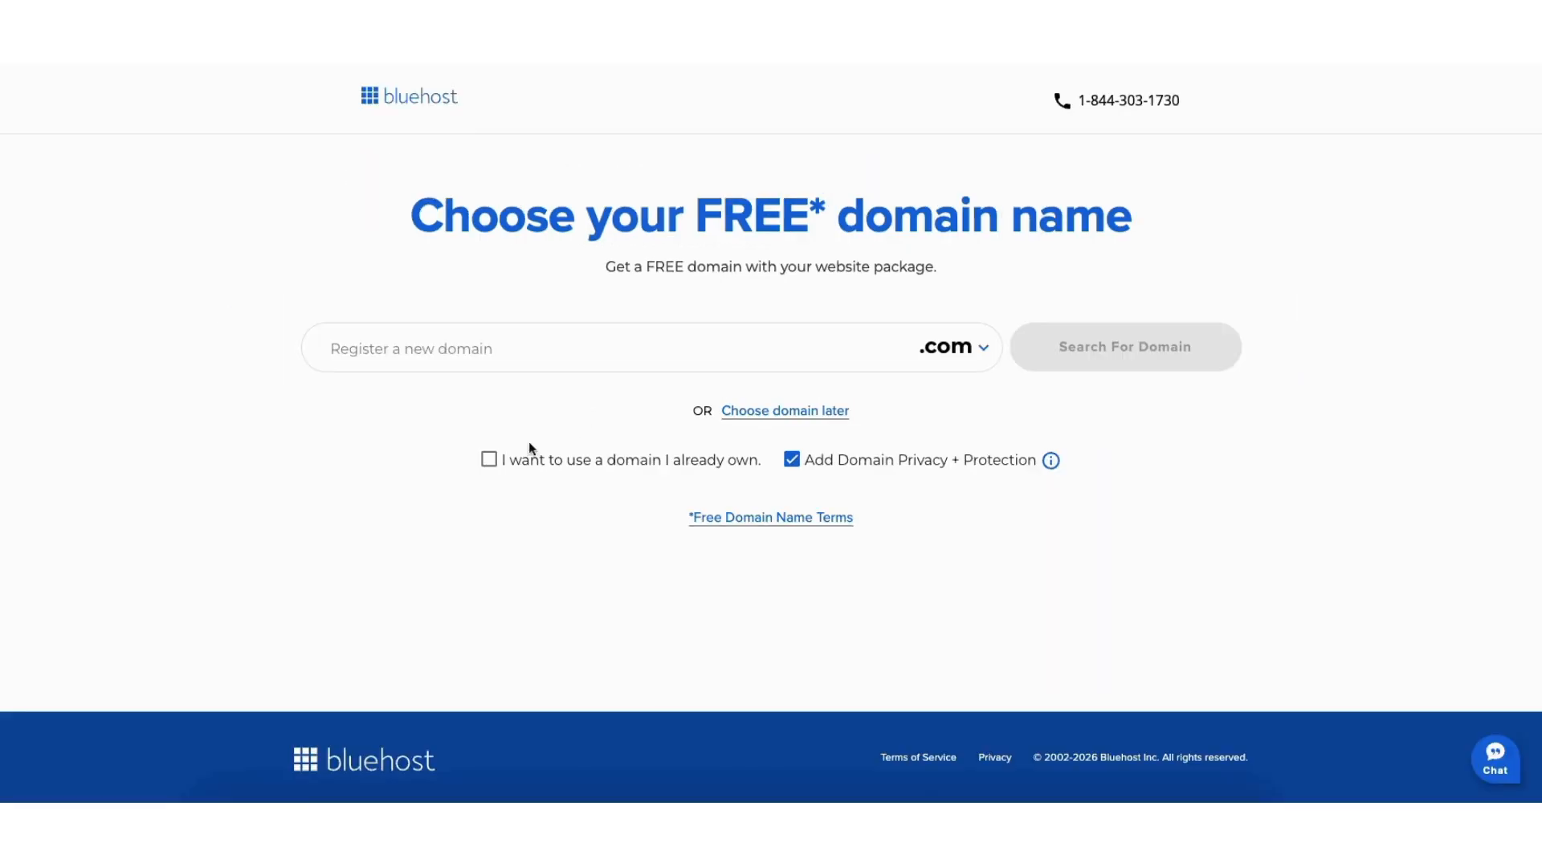
# Step: Turn on the option to use an already owned domain and turn it back off
pyautogui.click(490, 463)
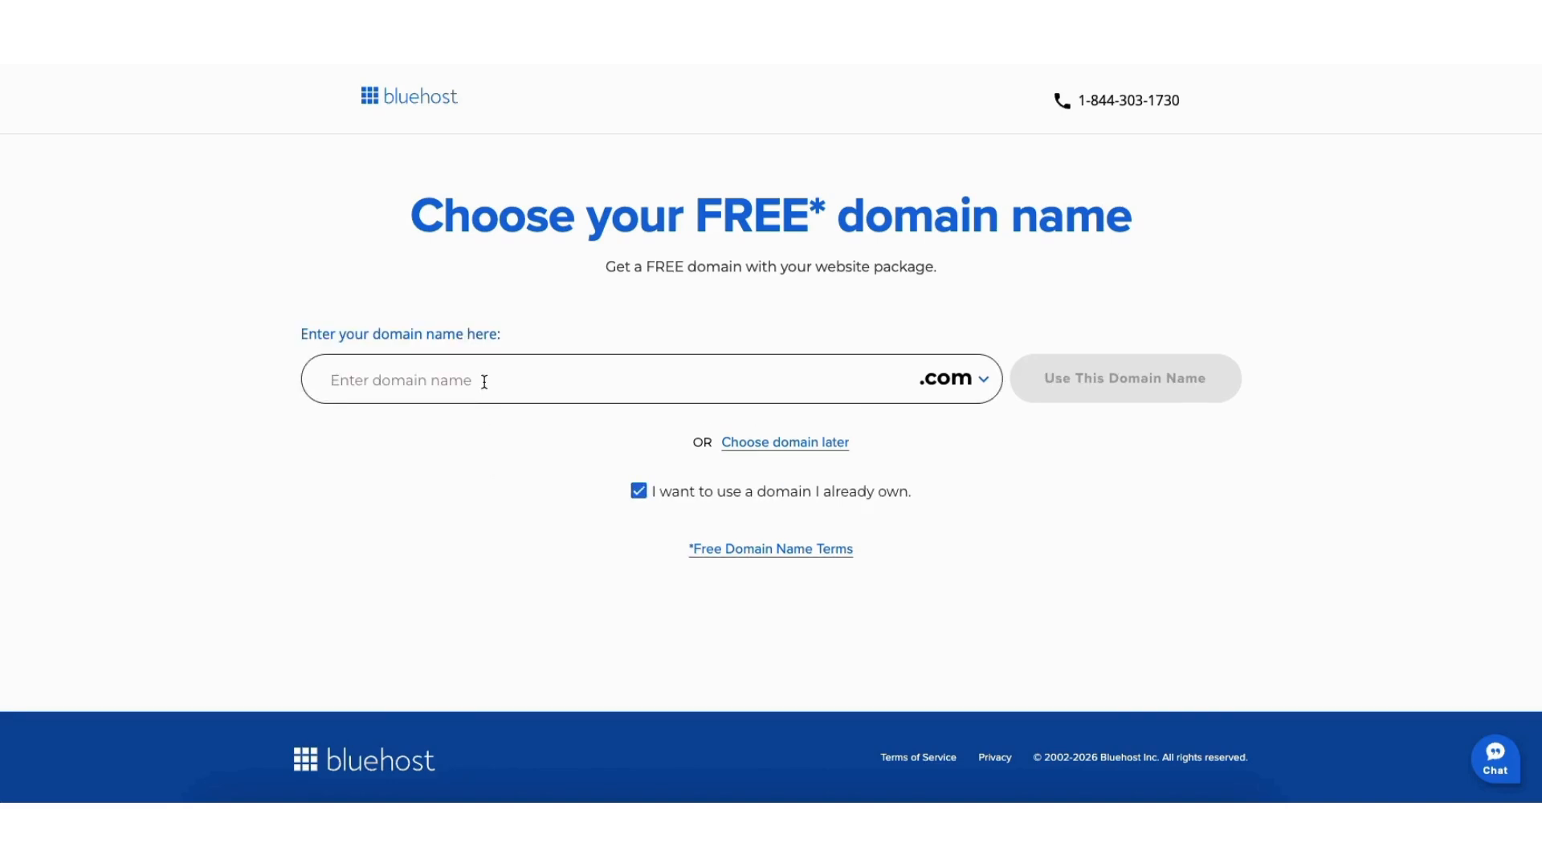
pyautogui.click(638, 492)
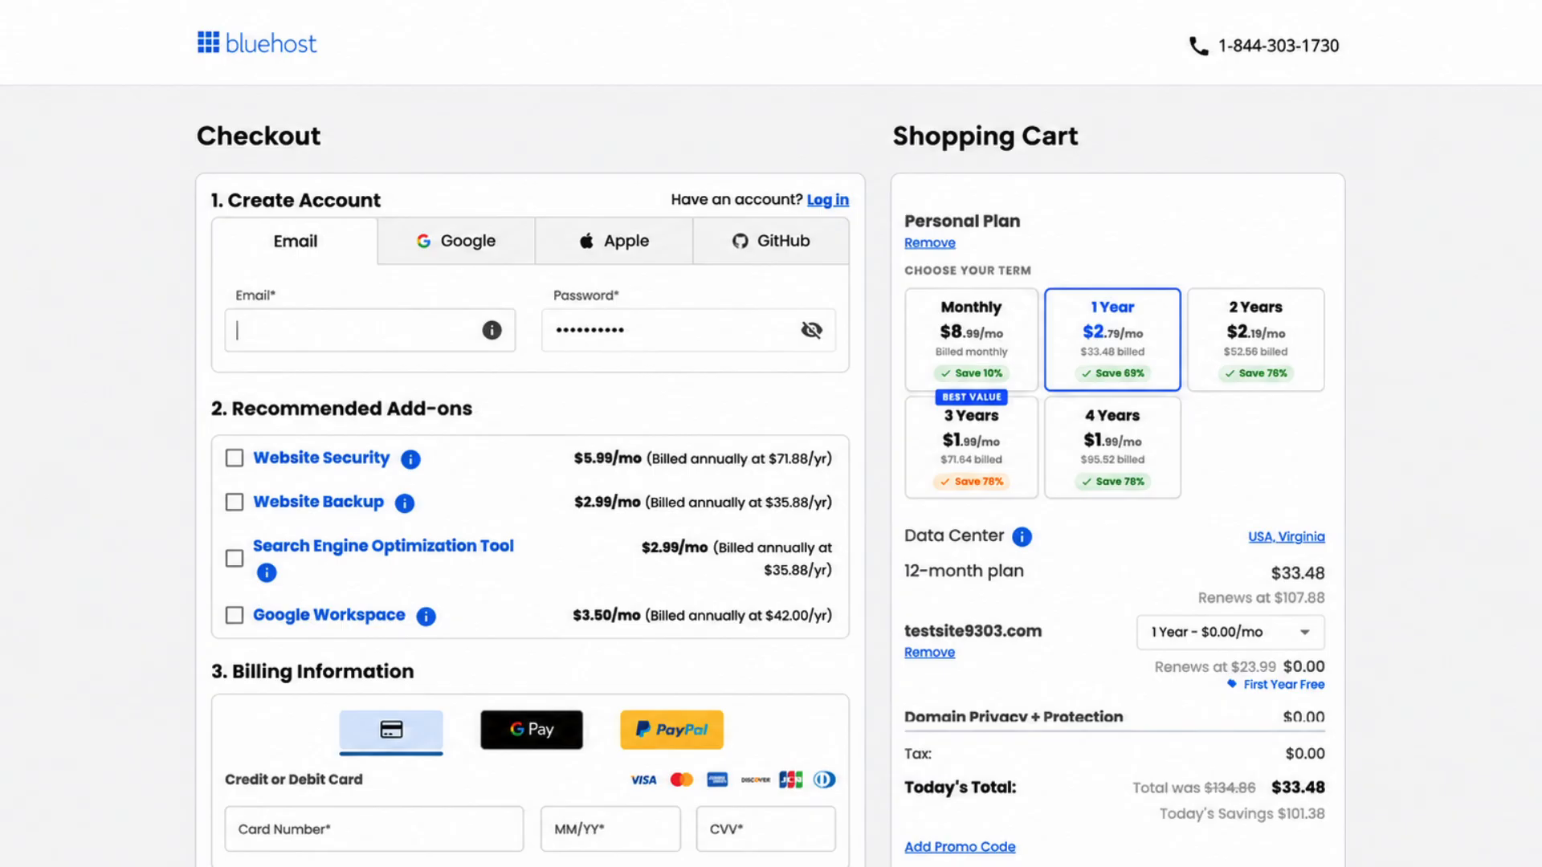
pyautogui.scroll(-5, 771, 474)
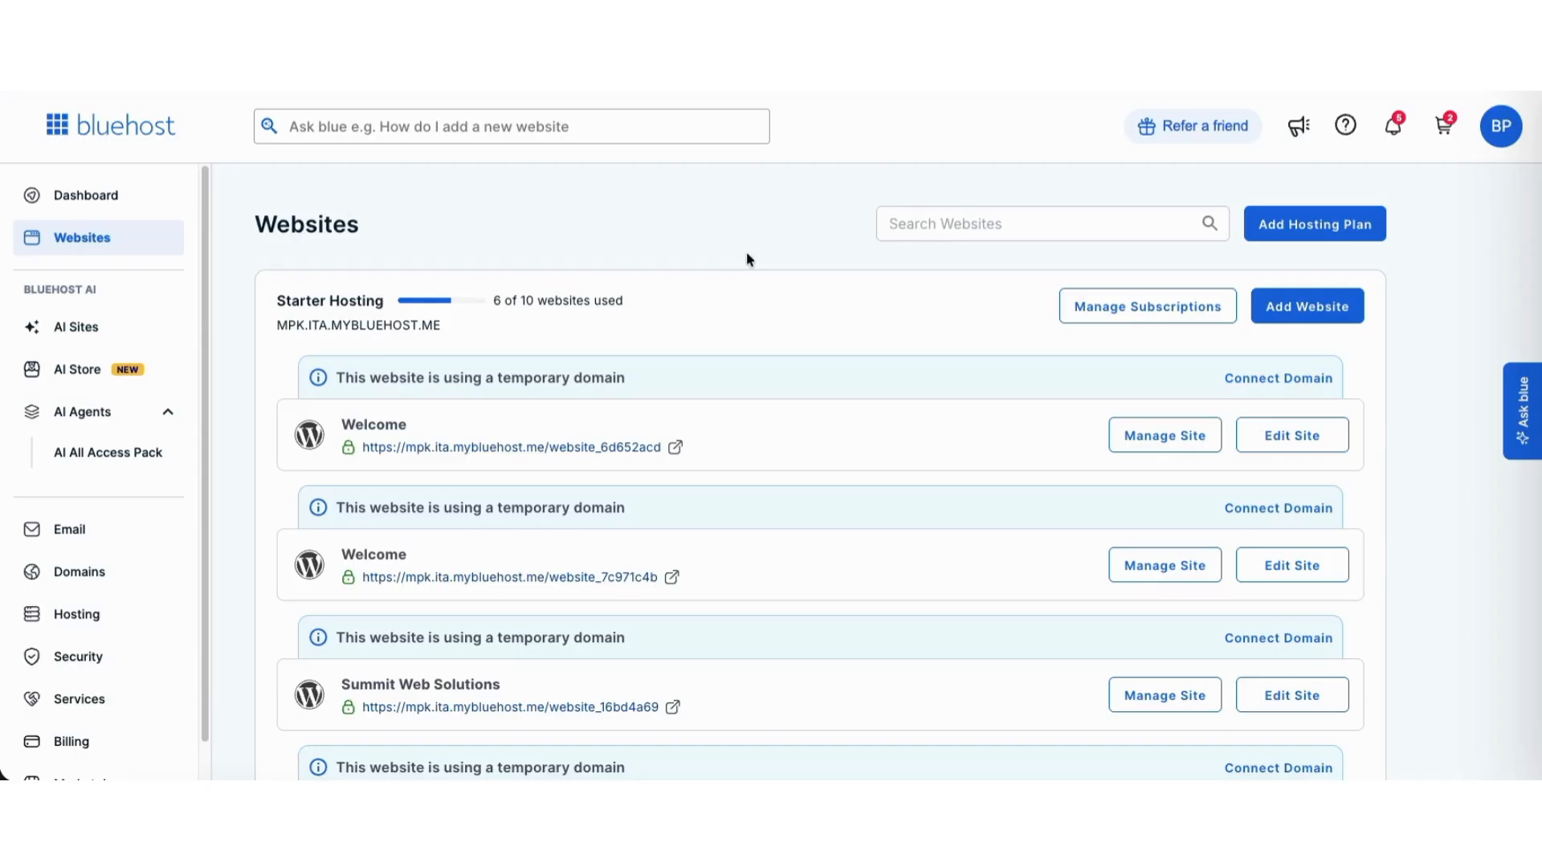
# Step: Open the management page of the Welcome website and launch its WordPress editing dashboard
pyautogui.click(1146, 448)
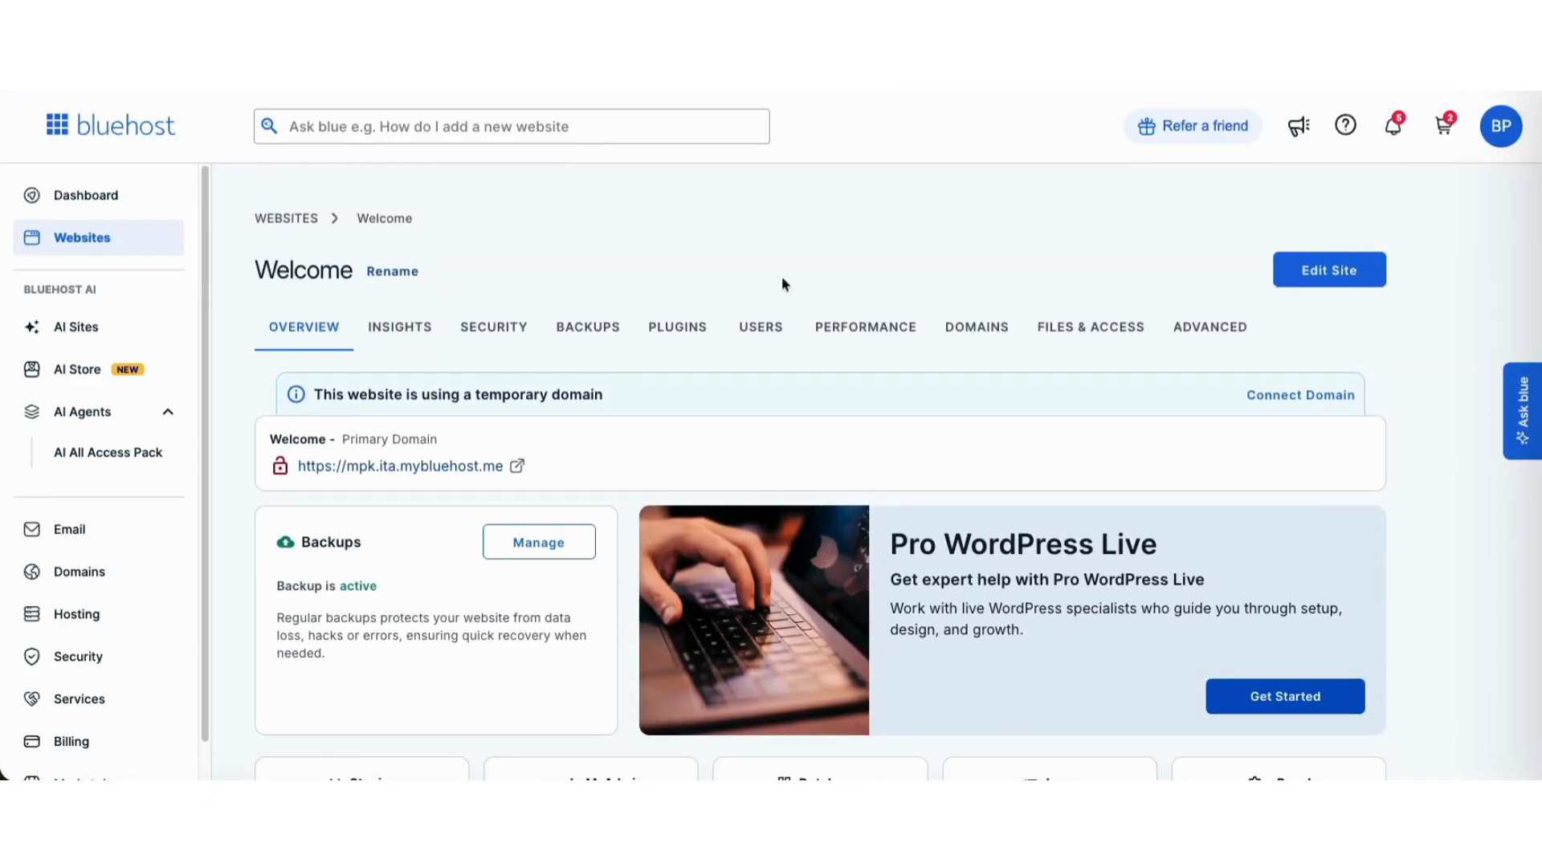
pyautogui.click(1310, 275)
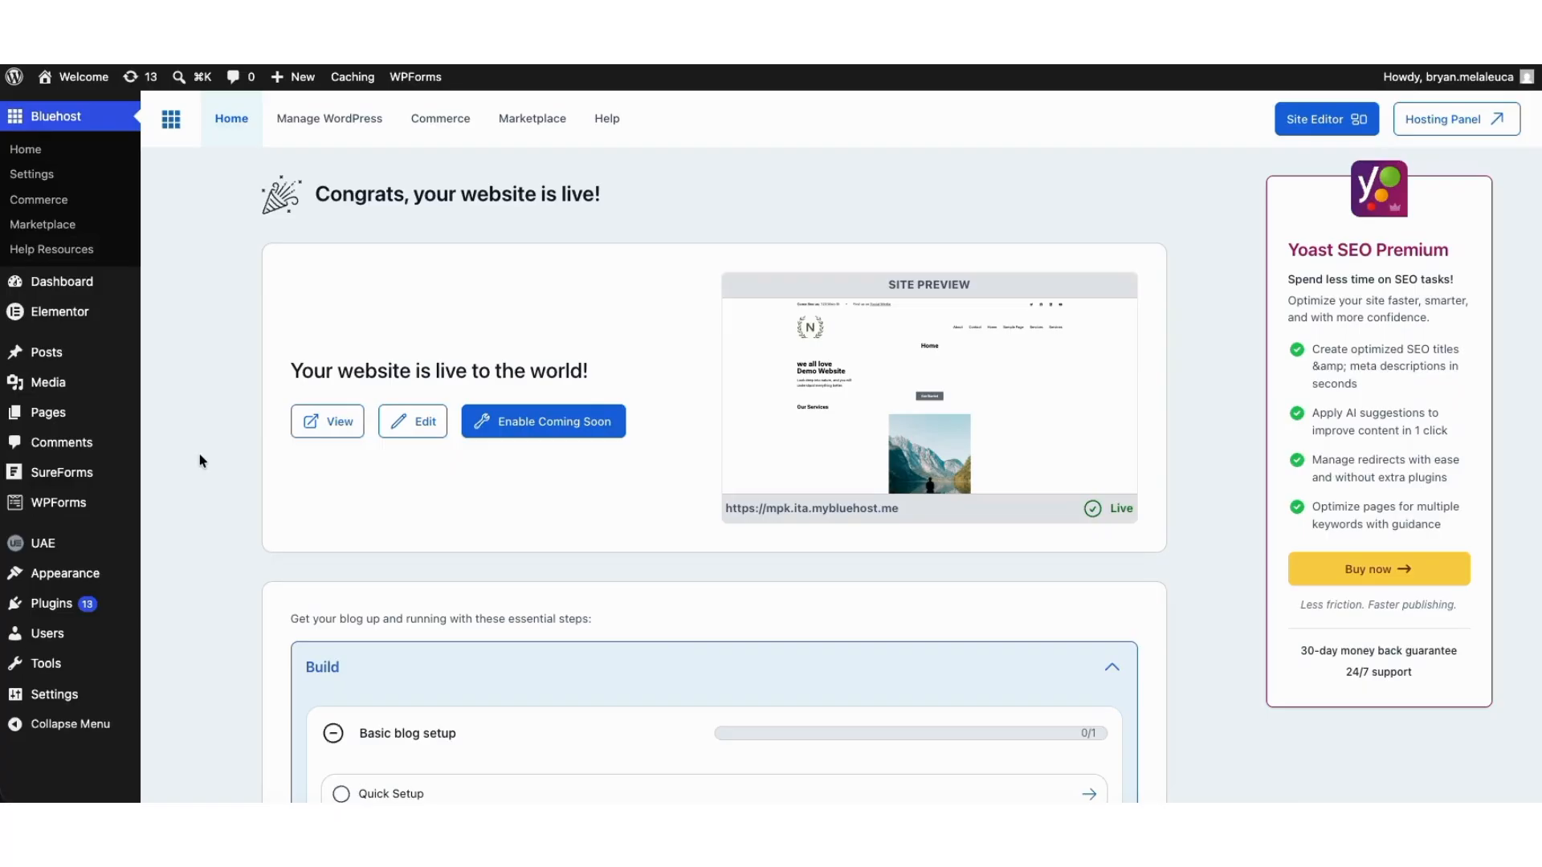
# Step: Search the theme directory for astra, then install and activate the Astra theme
pyautogui.moveTo(80, 573)
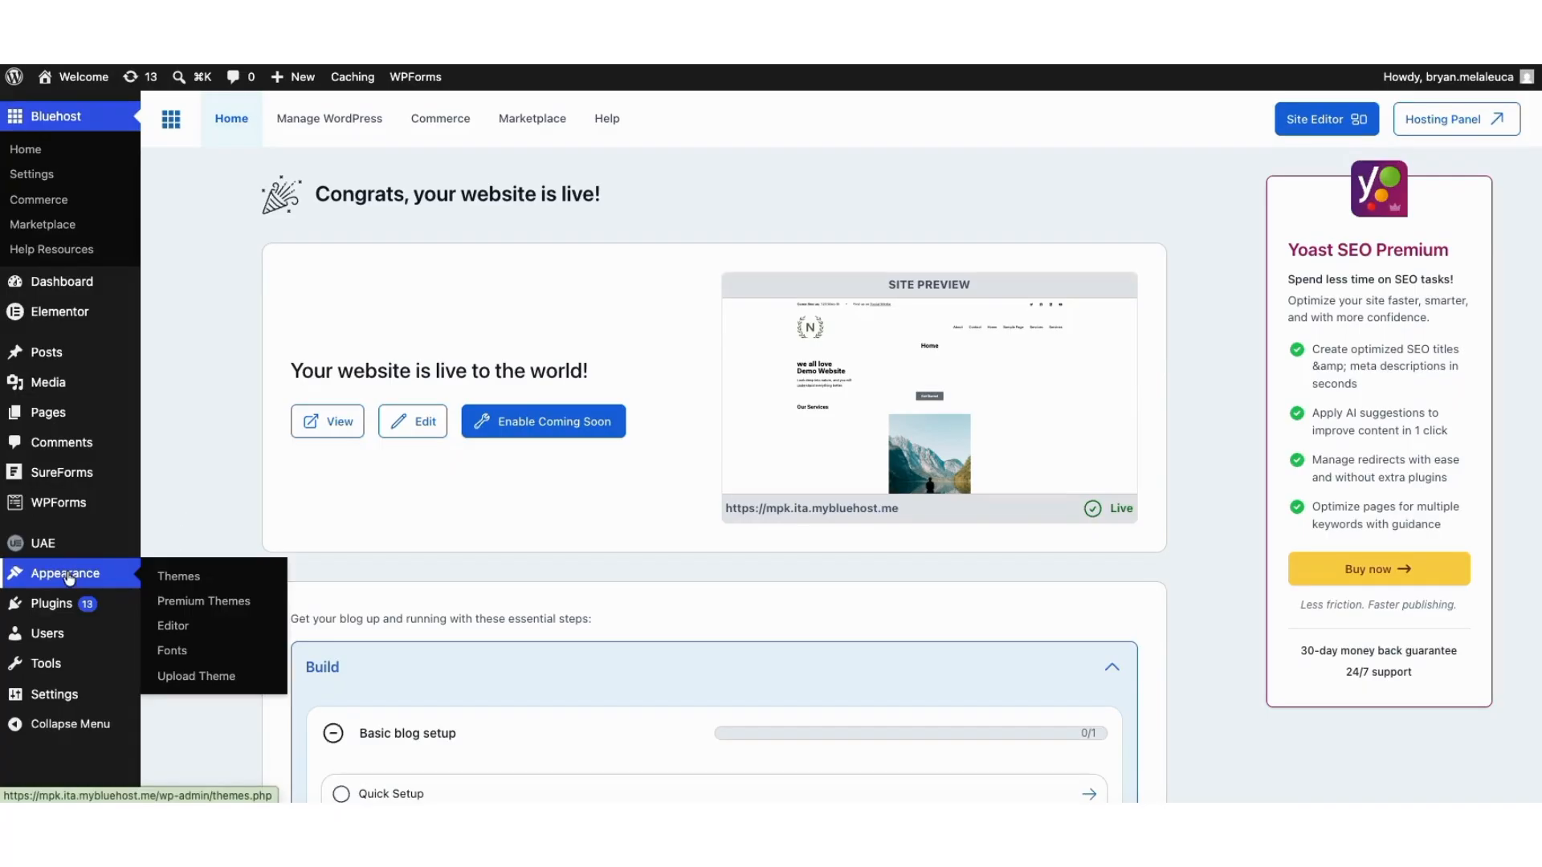
pyautogui.click(193, 572)
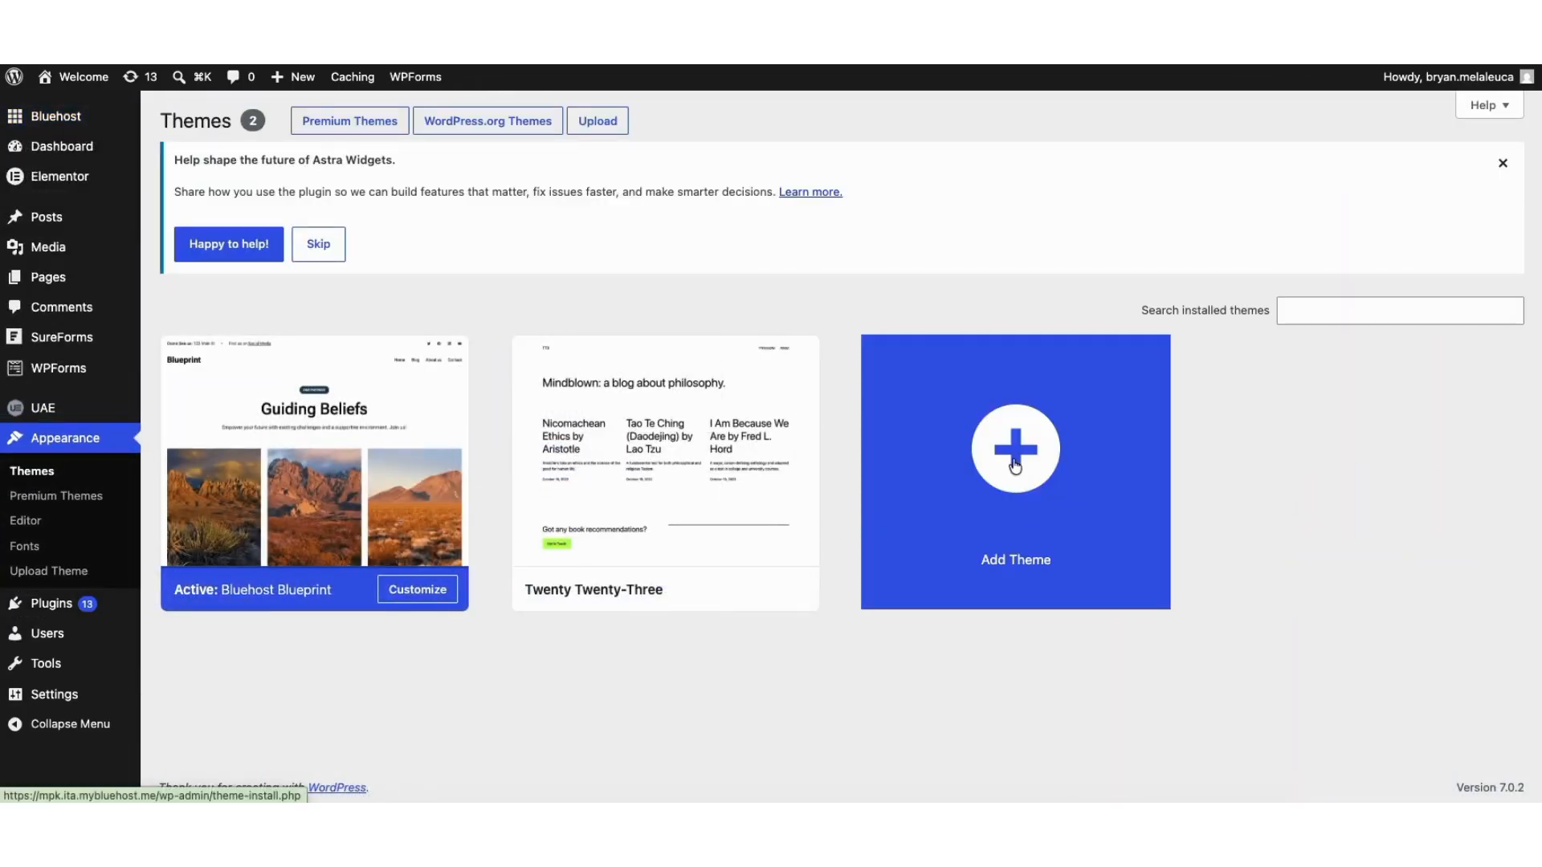
pyautogui.click(1015, 465)
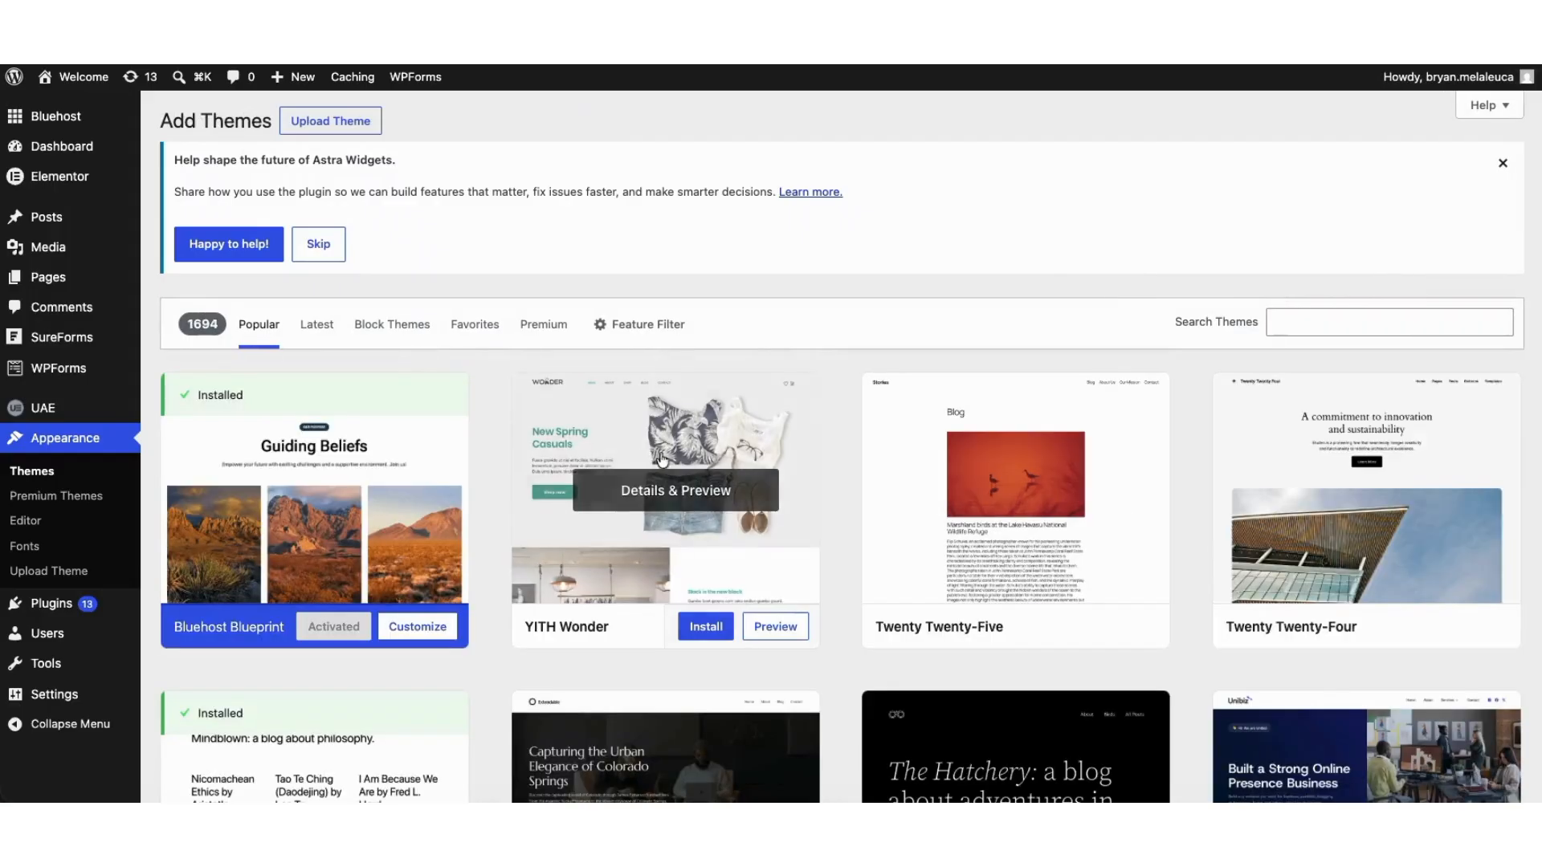
pyautogui.click(1314, 317)
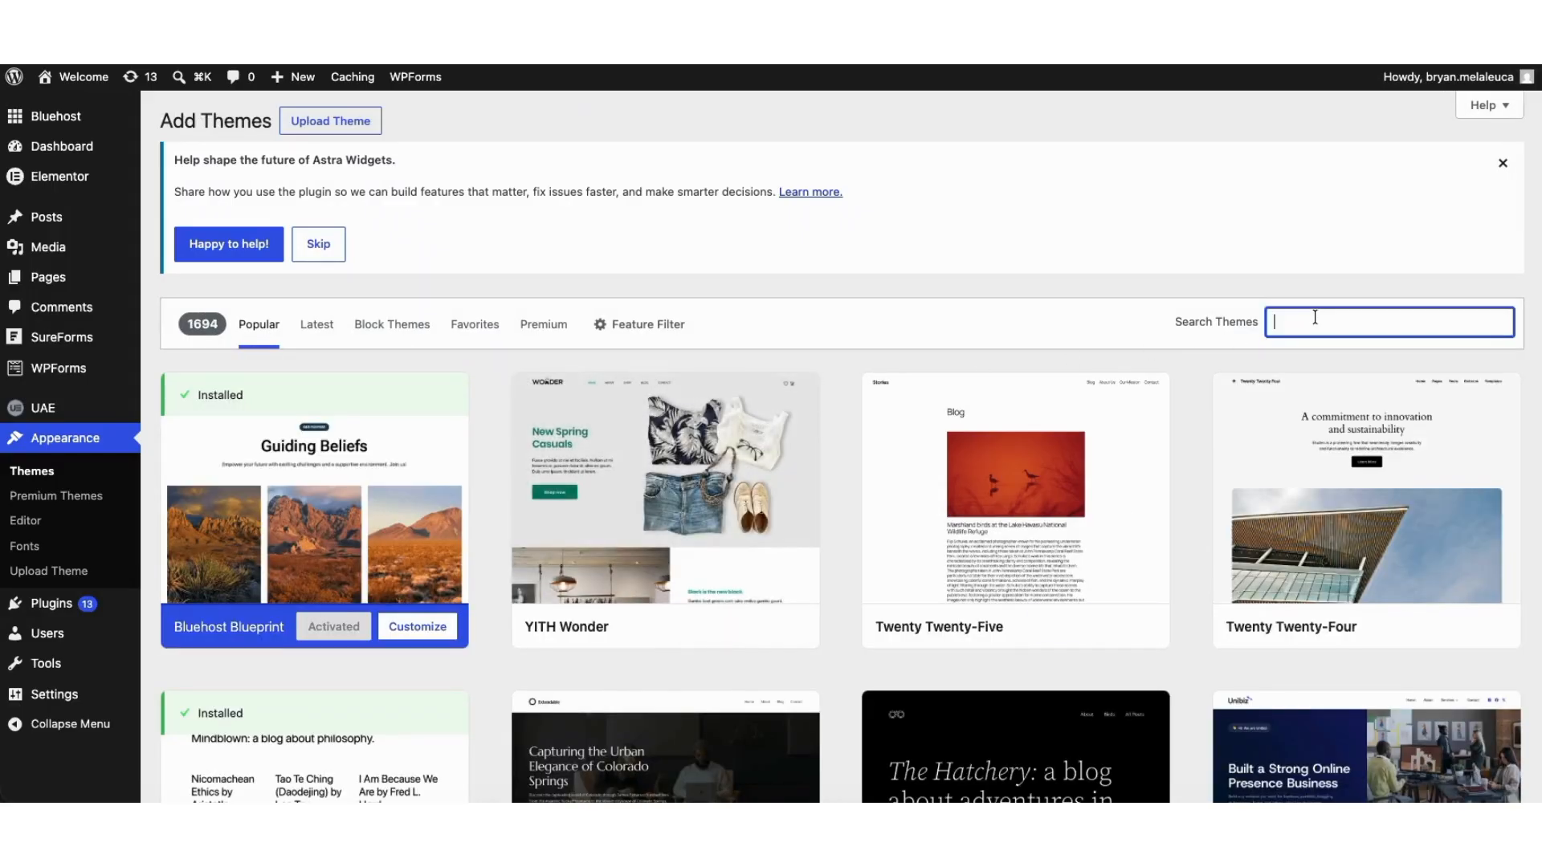
pyautogui.write('astra')
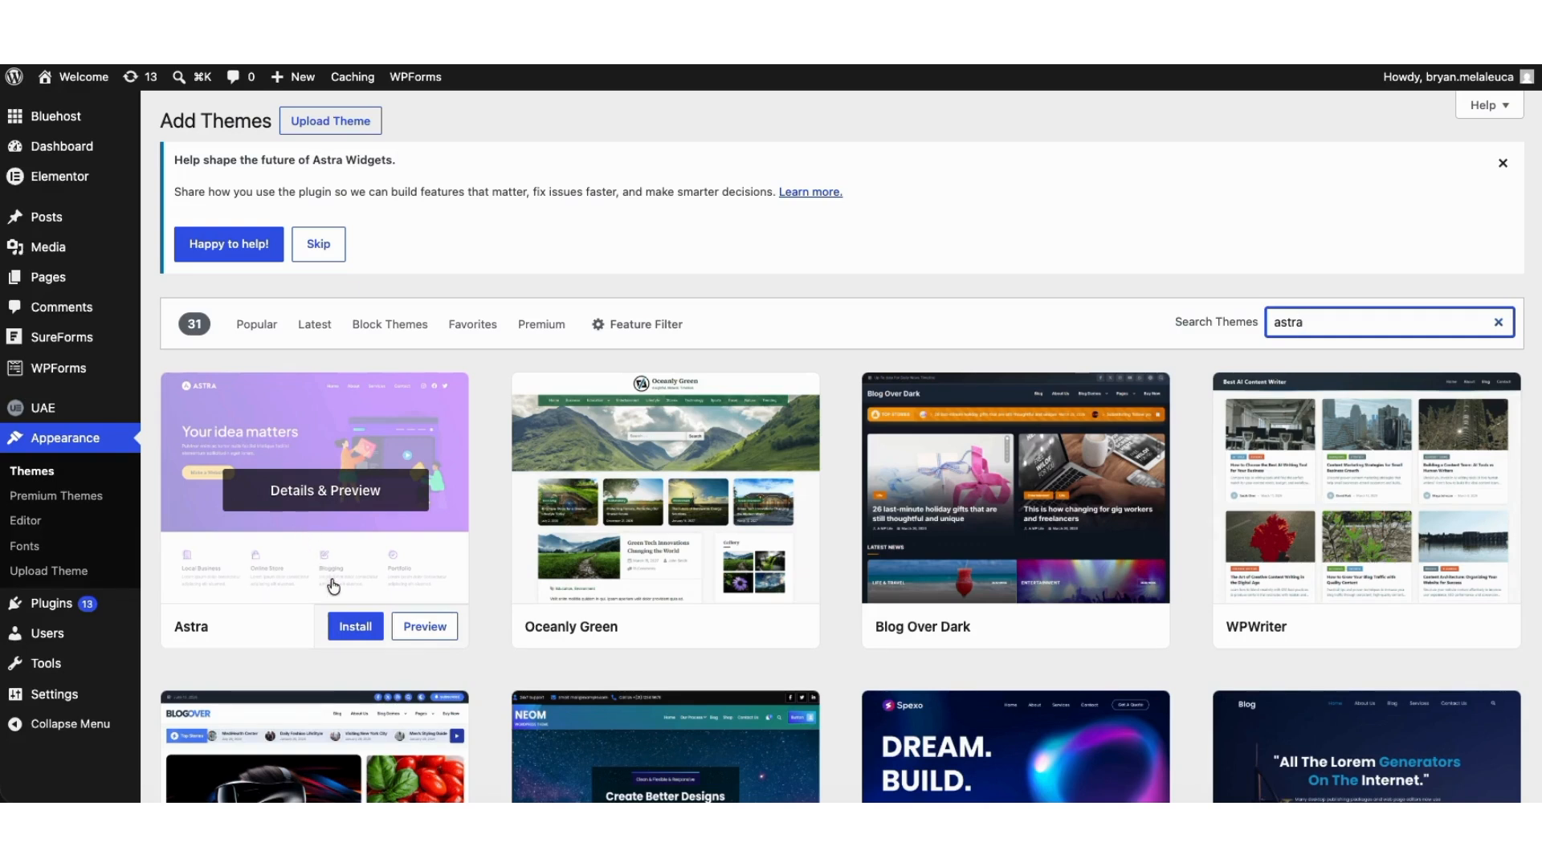
pyautogui.click(348, 625)
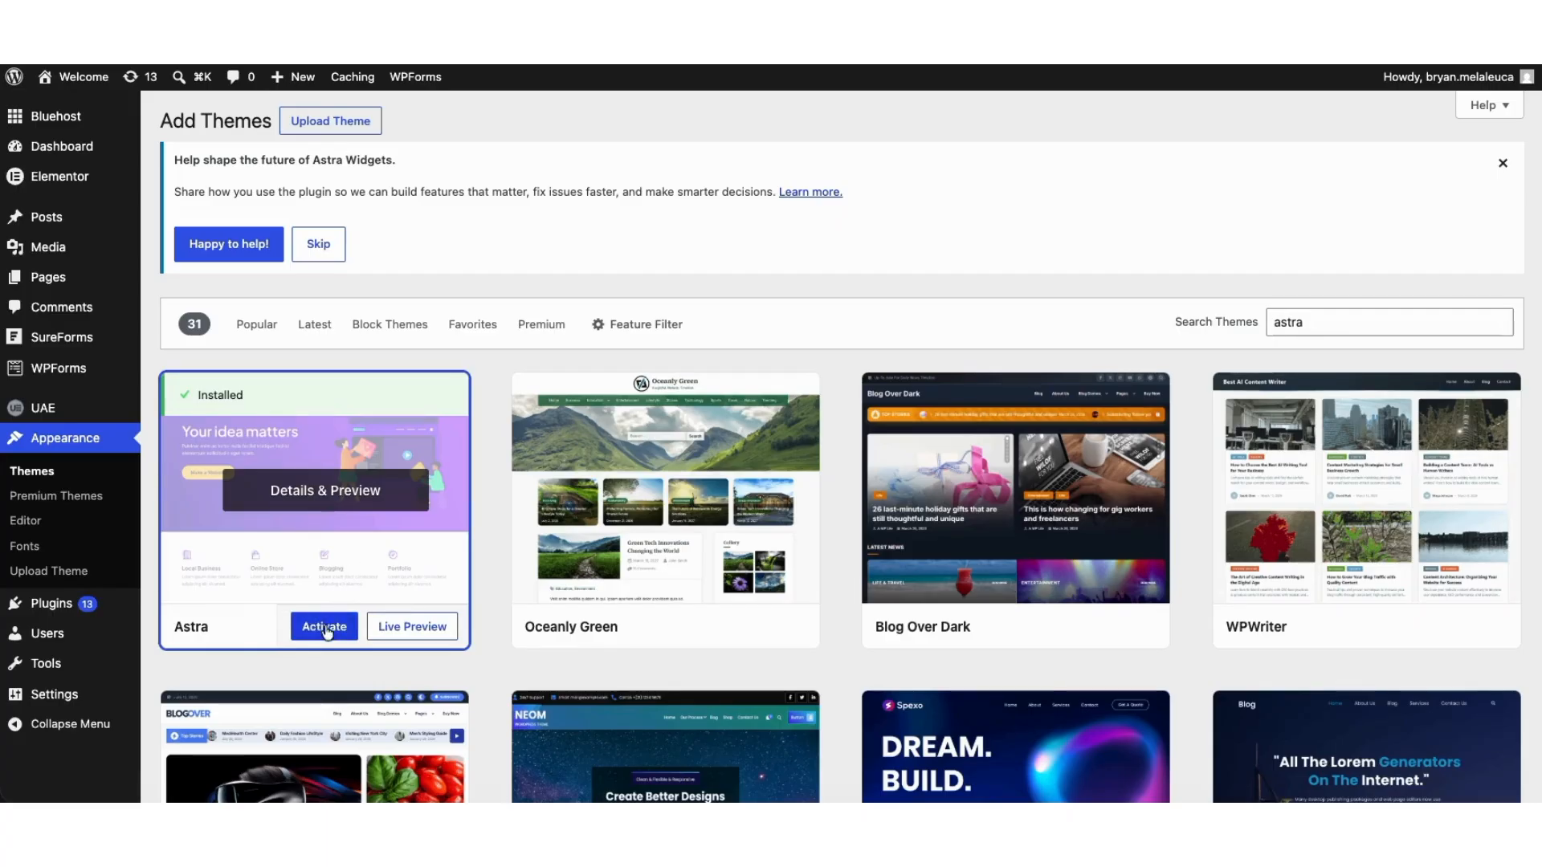
pyautogui.click(325, 630)
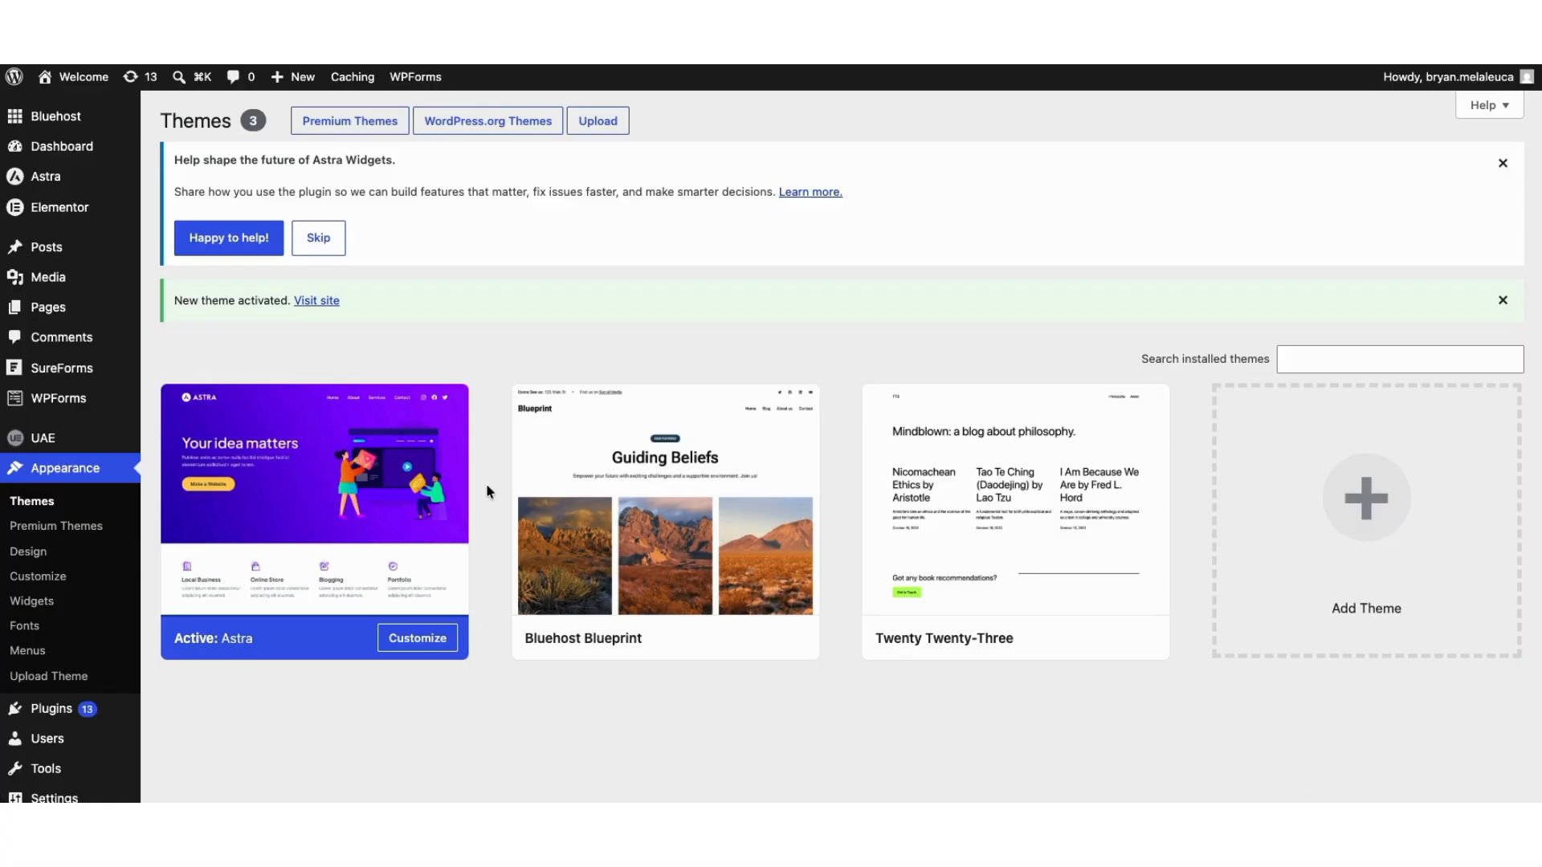
# Step: Search the plugins for starter templates, install and activate Starter Templates by Brainstorm Force, and exit the Astra guided setup
pyautogui.moveTo(109, 712)
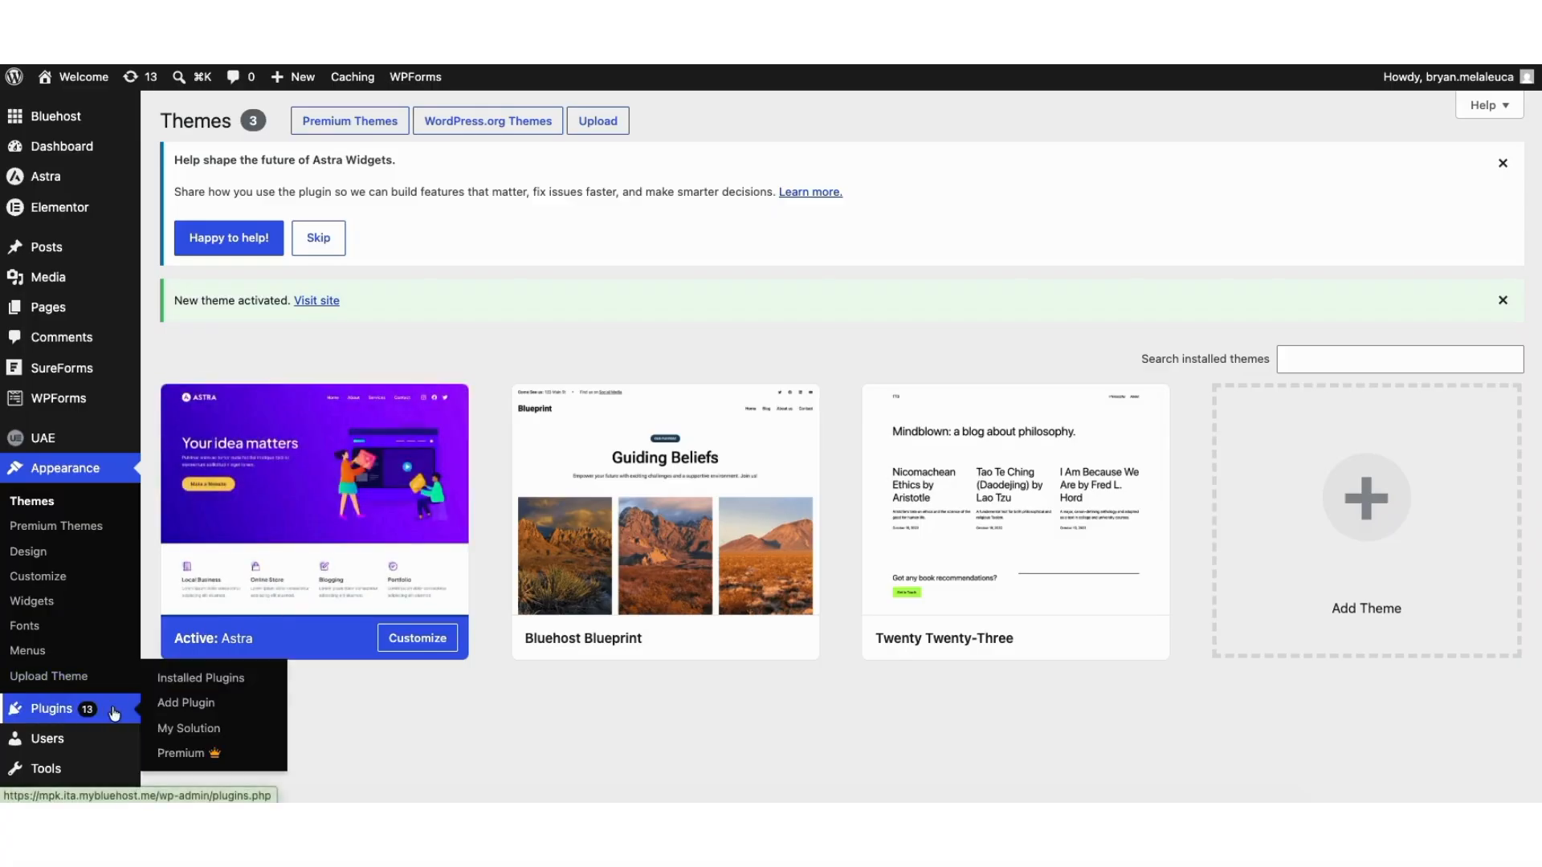
pyautogui.click(184, 704)
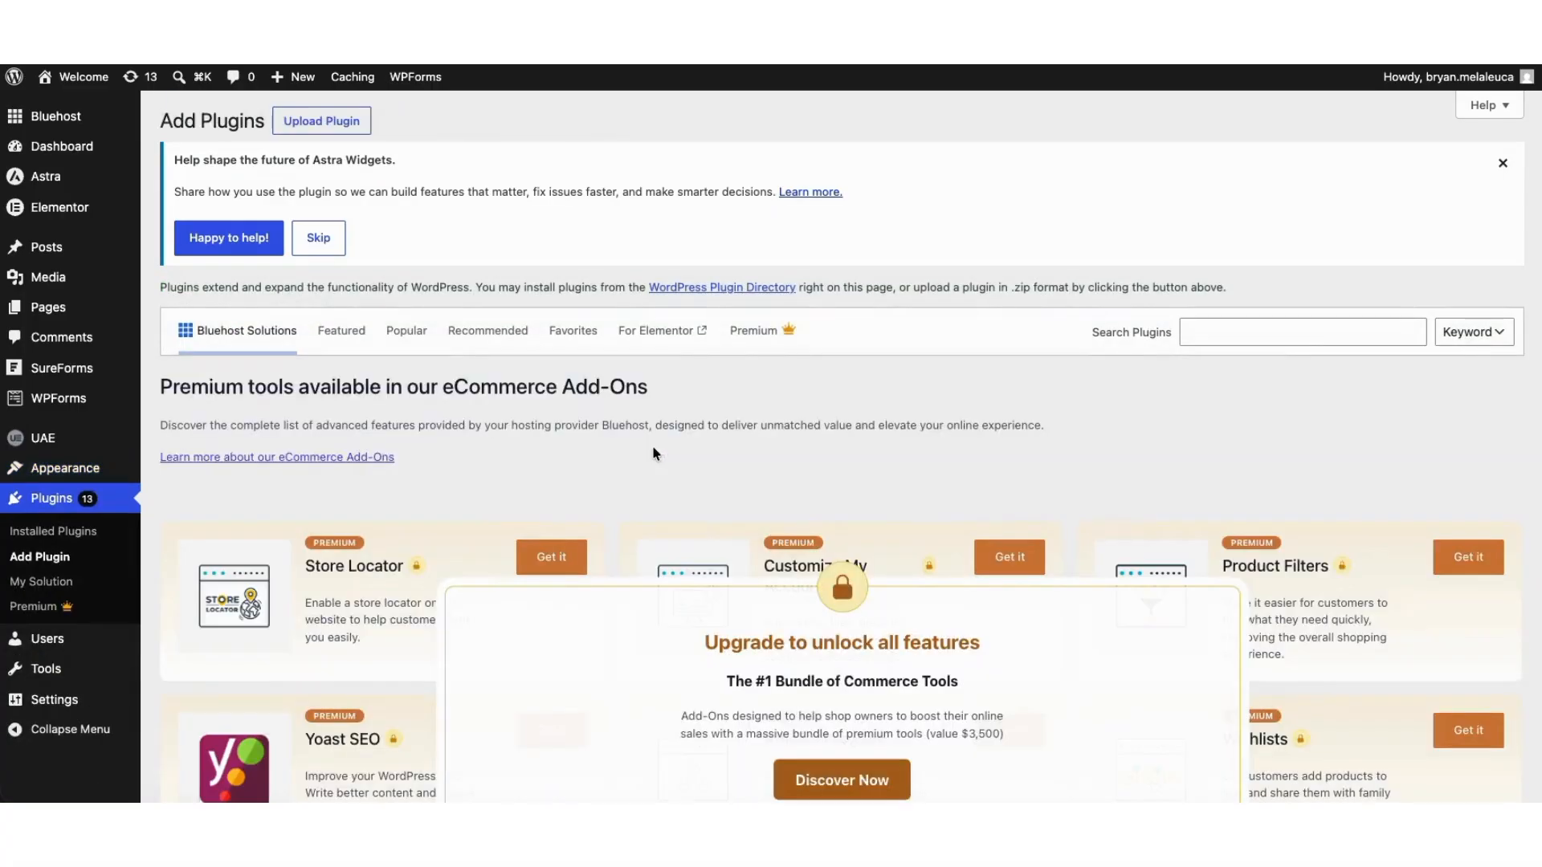
pyautogui.click(1184, 338)
pyautogui.write('starter templat')
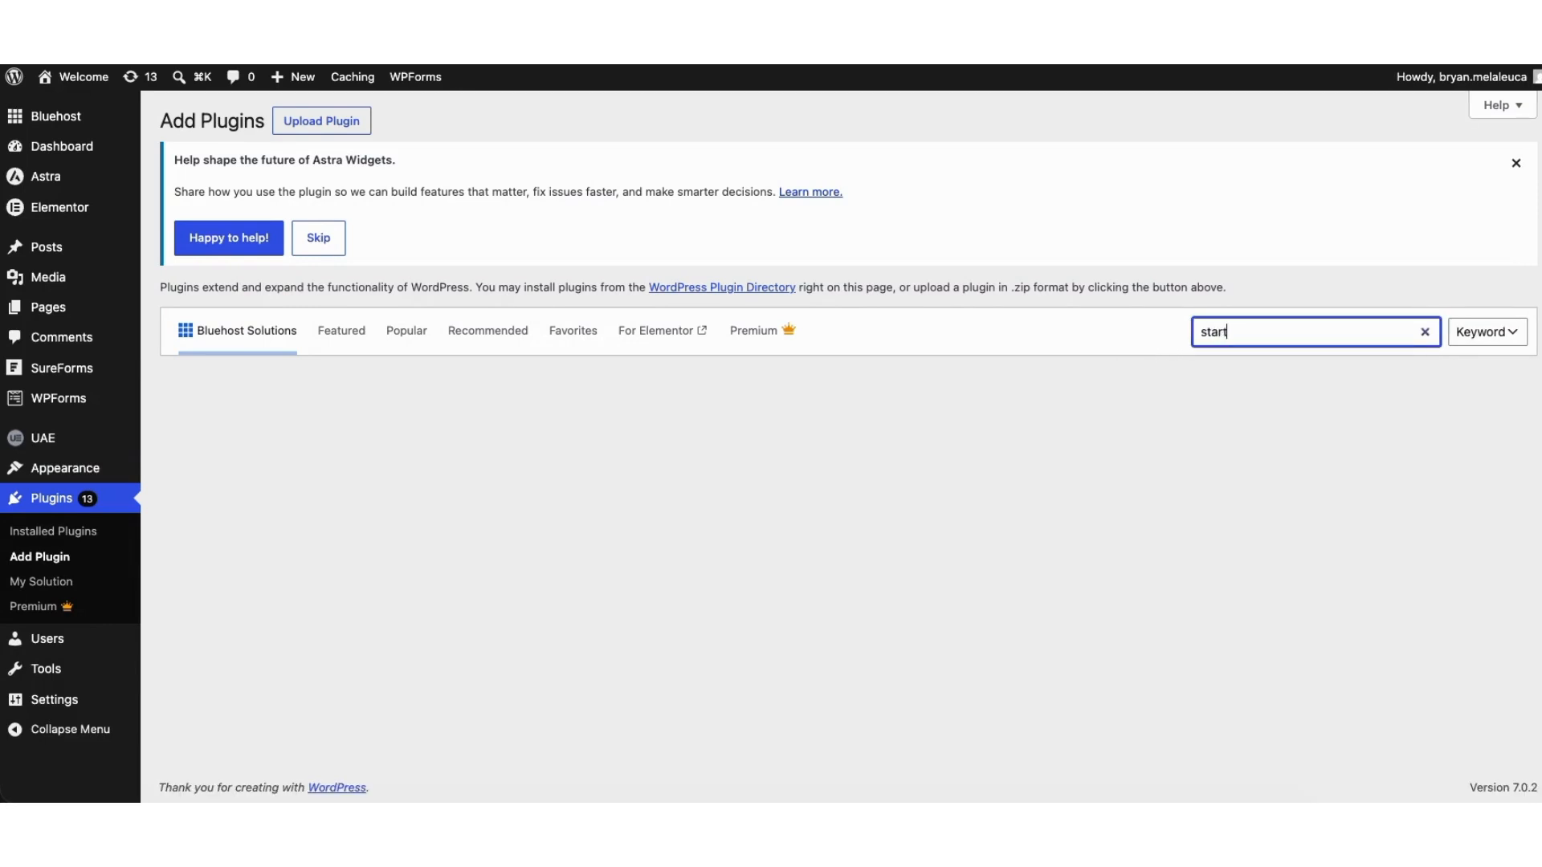
pyautogui.write('es')
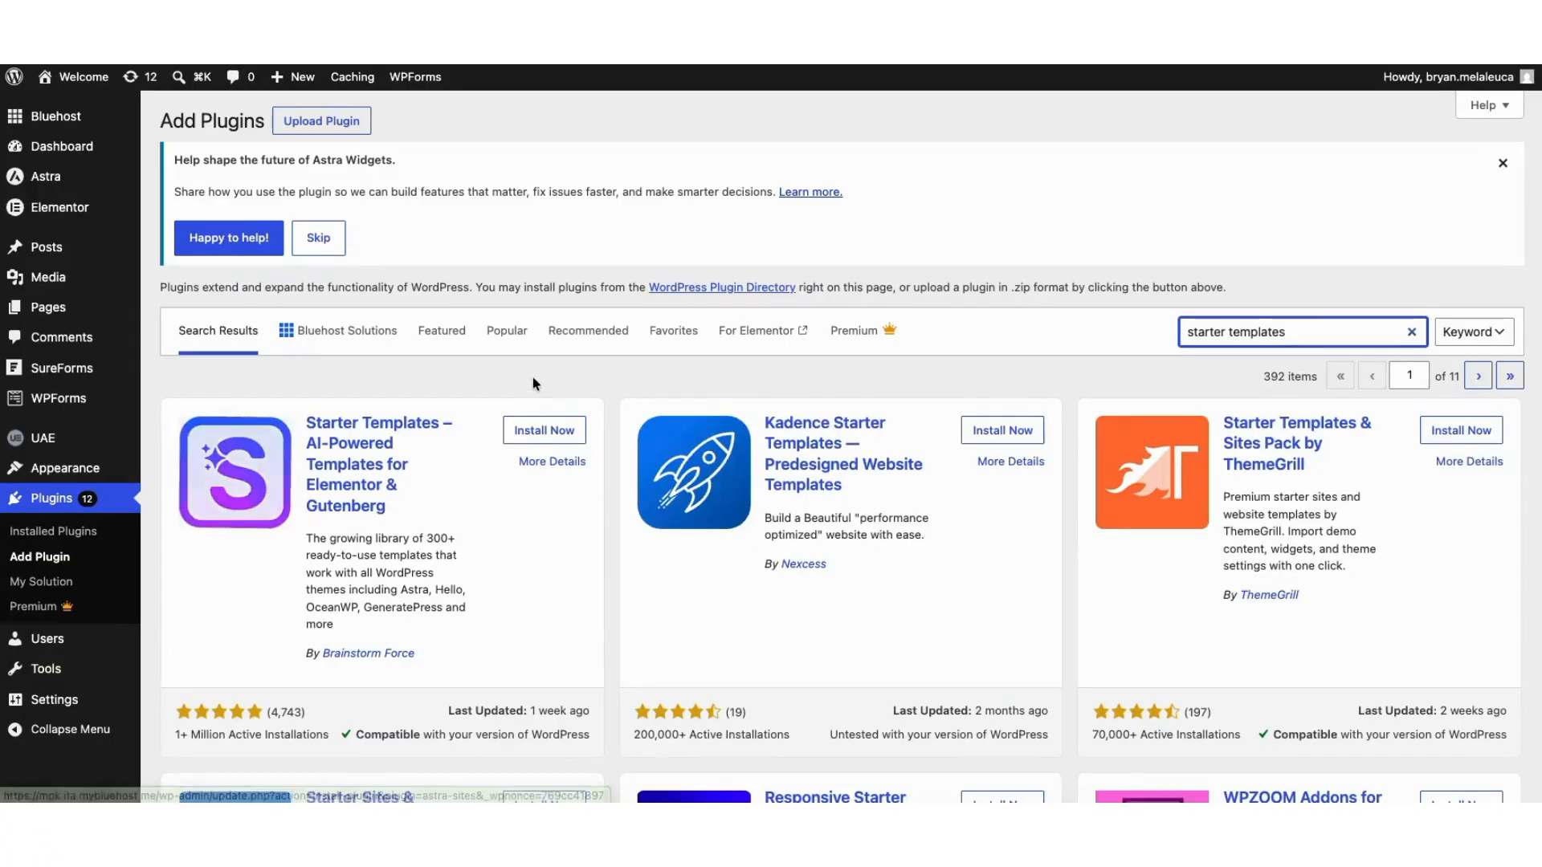
pyautogui.click(528, 370)
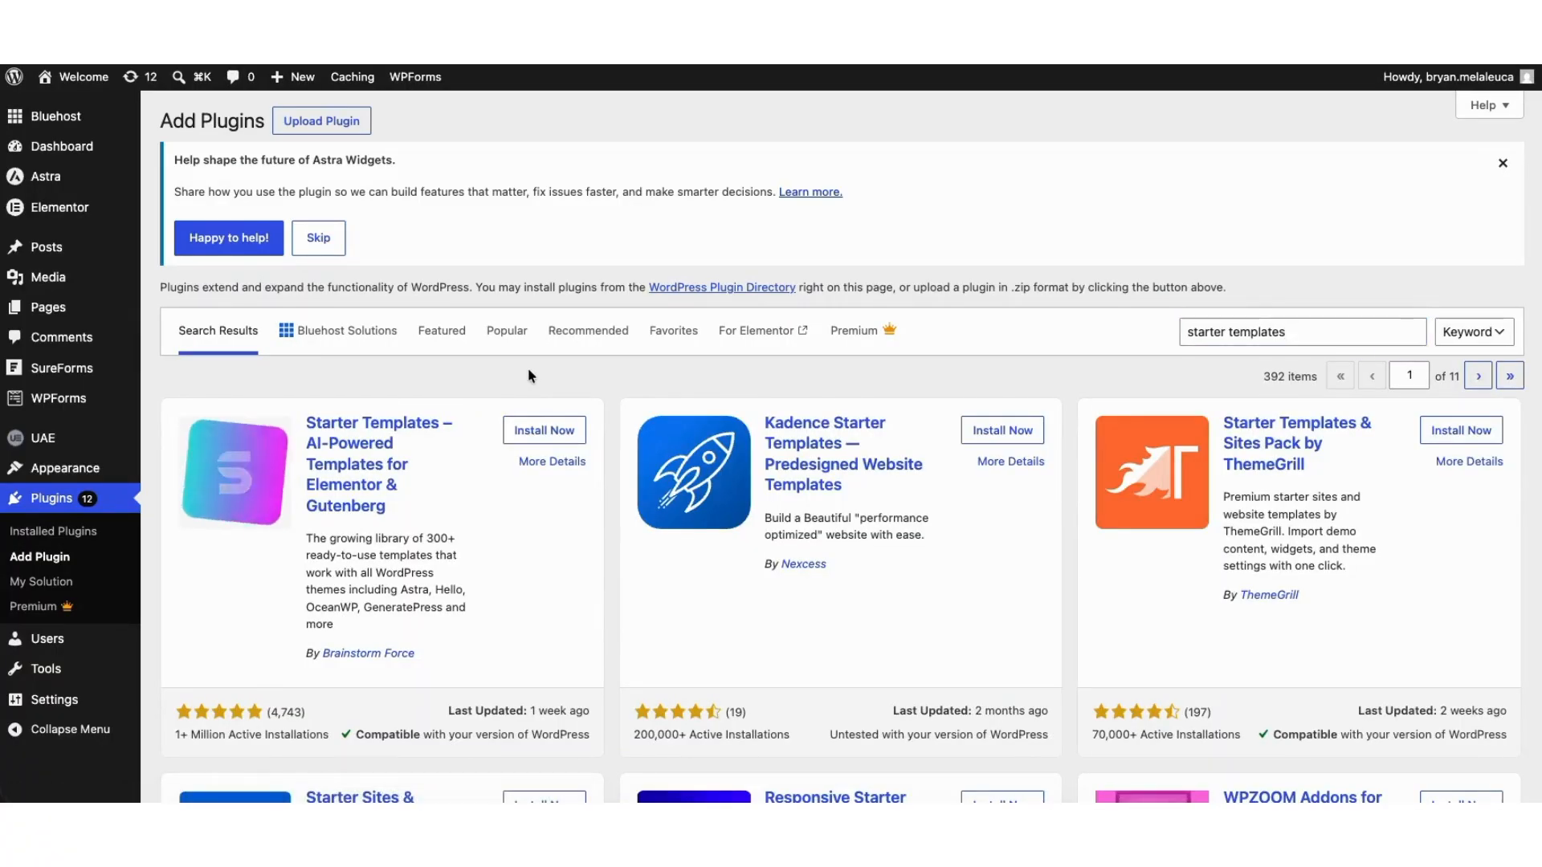
pyautogui.click(527, 434)
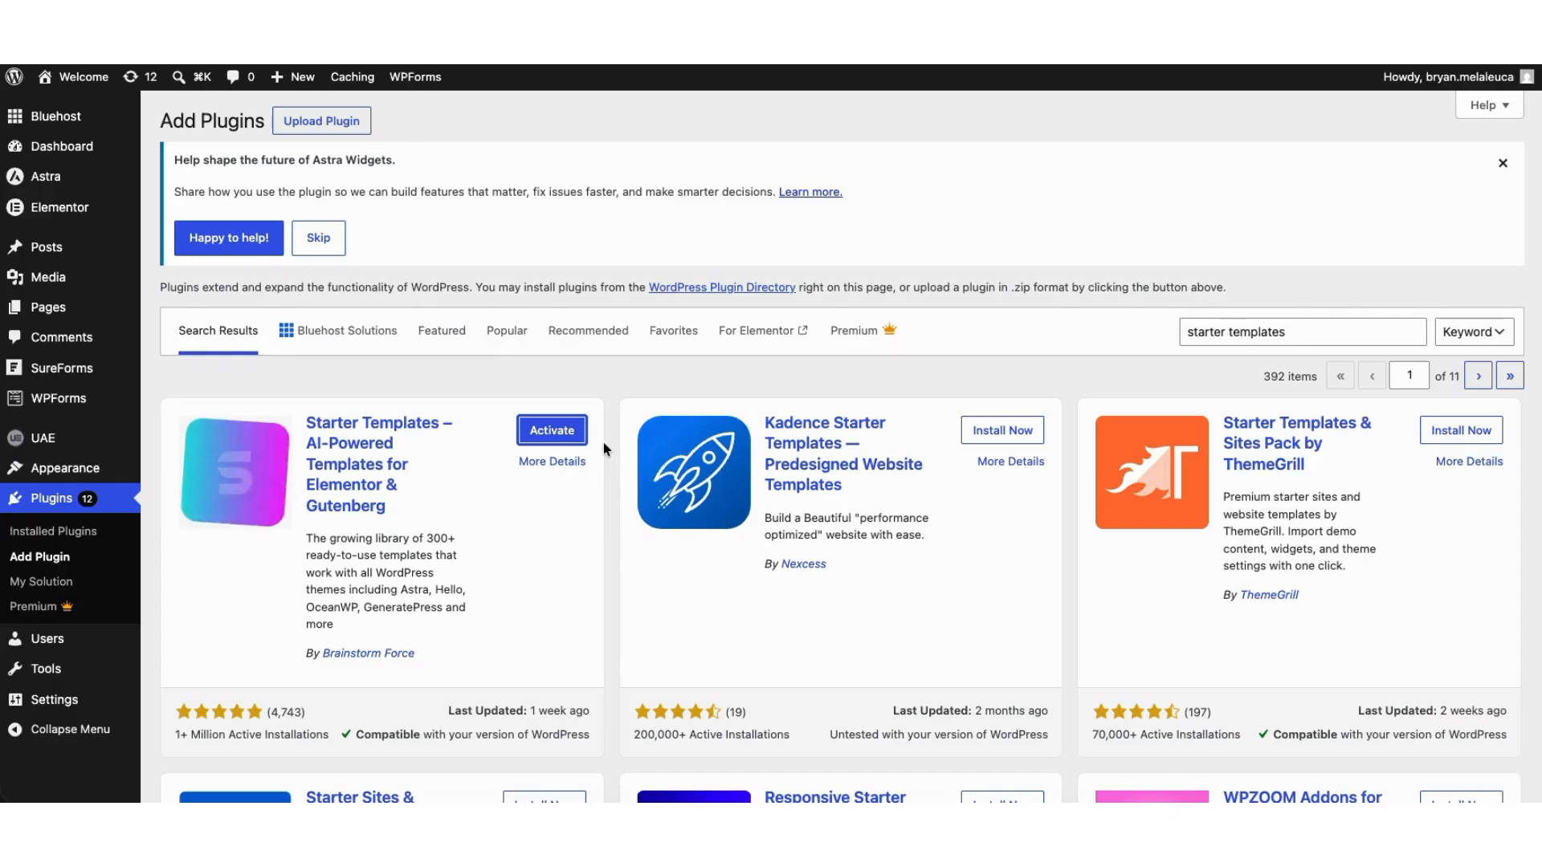
pyautogui.click(530, 434)
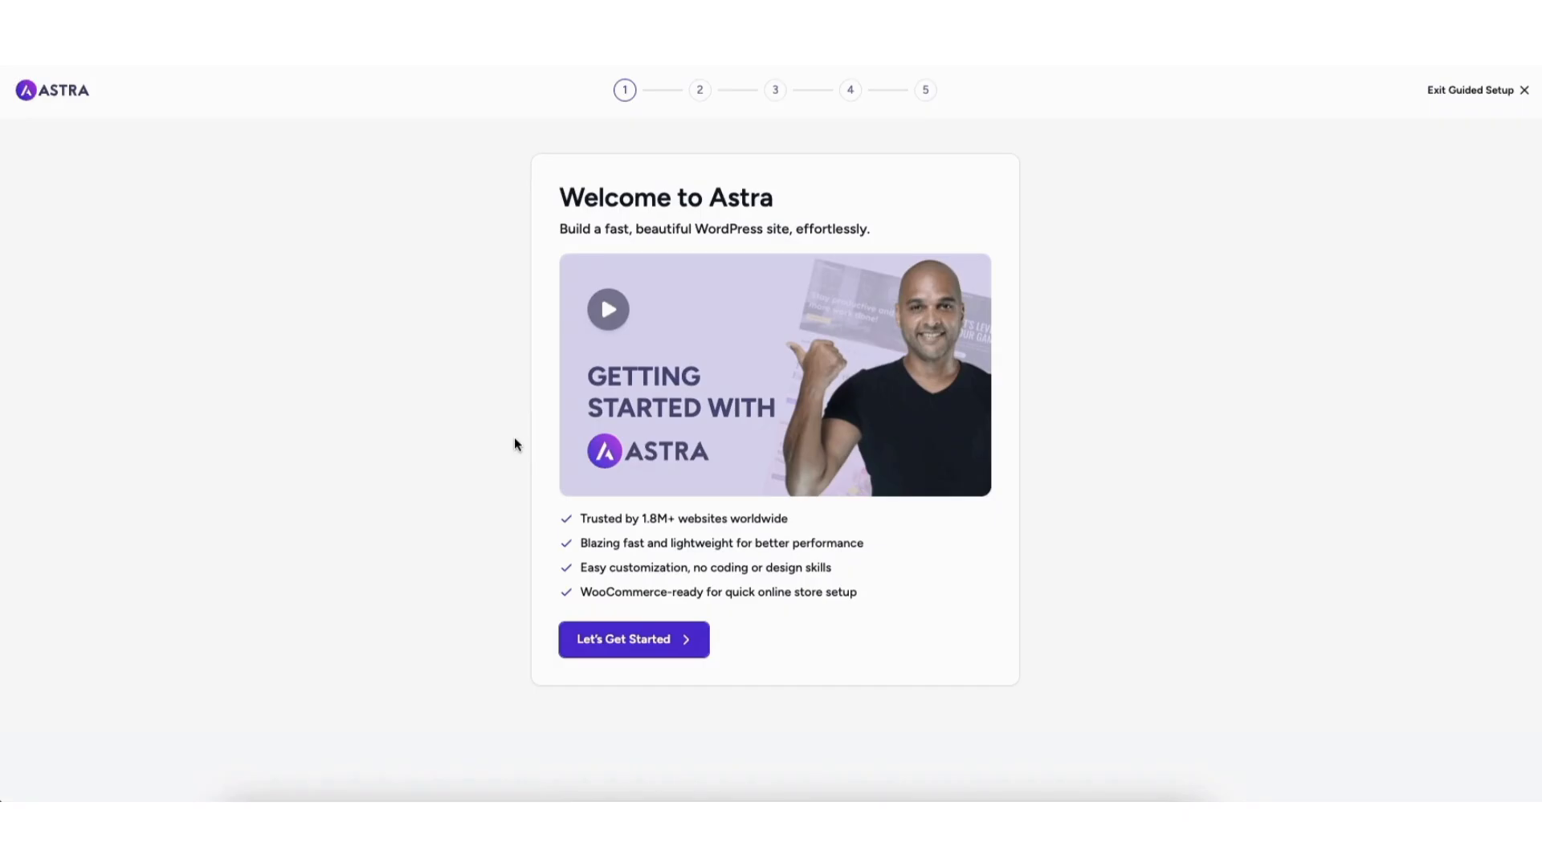
pyautogui.click(1461, 90)
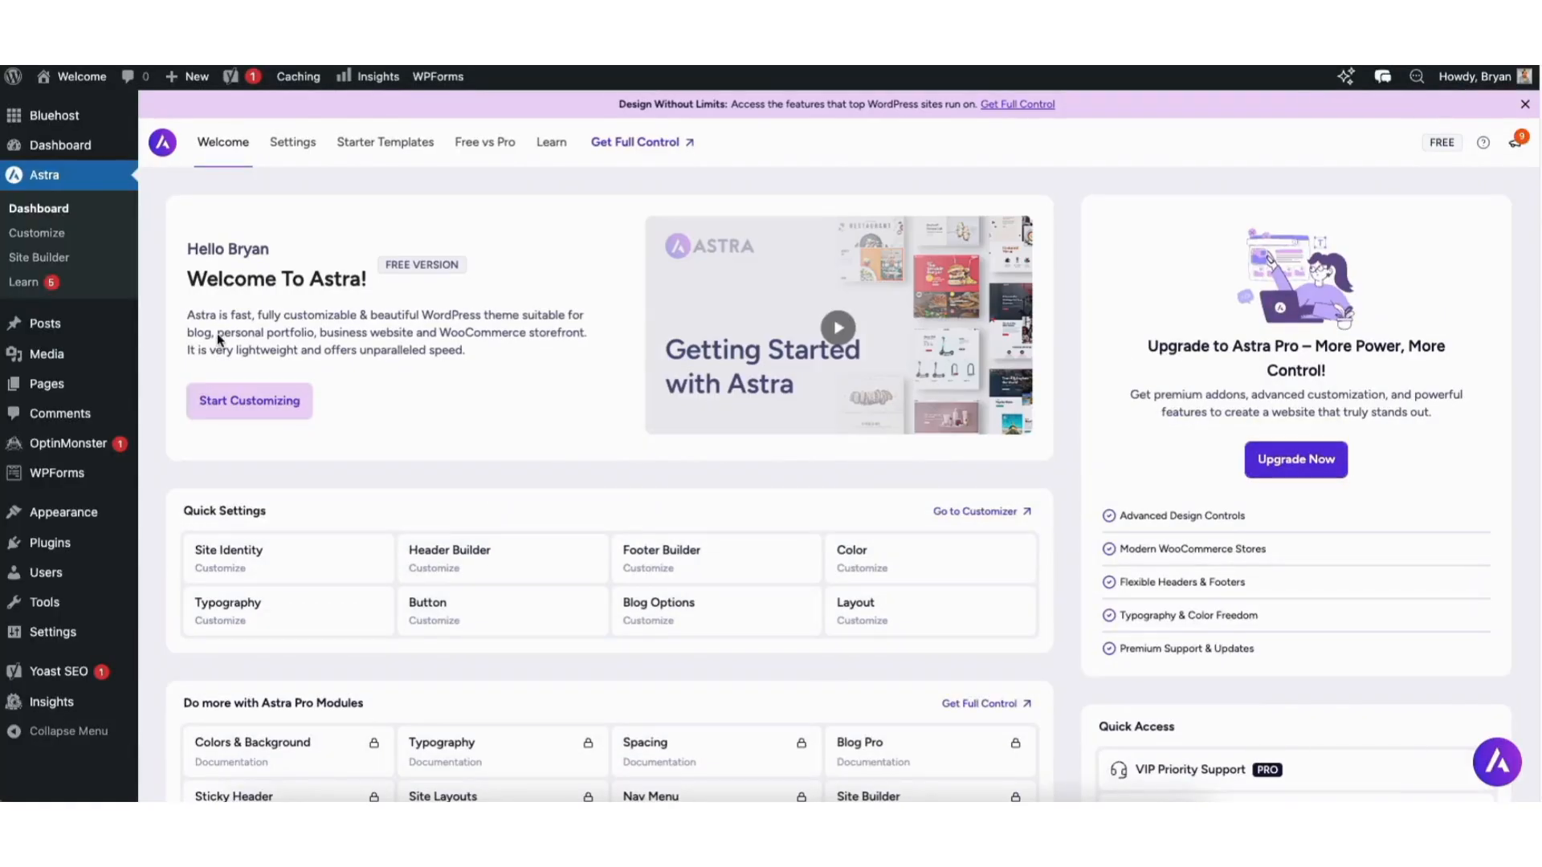
# Step: Open Starter Templates, choose classic templates with the Elementor page builder, and dismiss the AI builder offer
pyautogui.moveTo(96, 507)
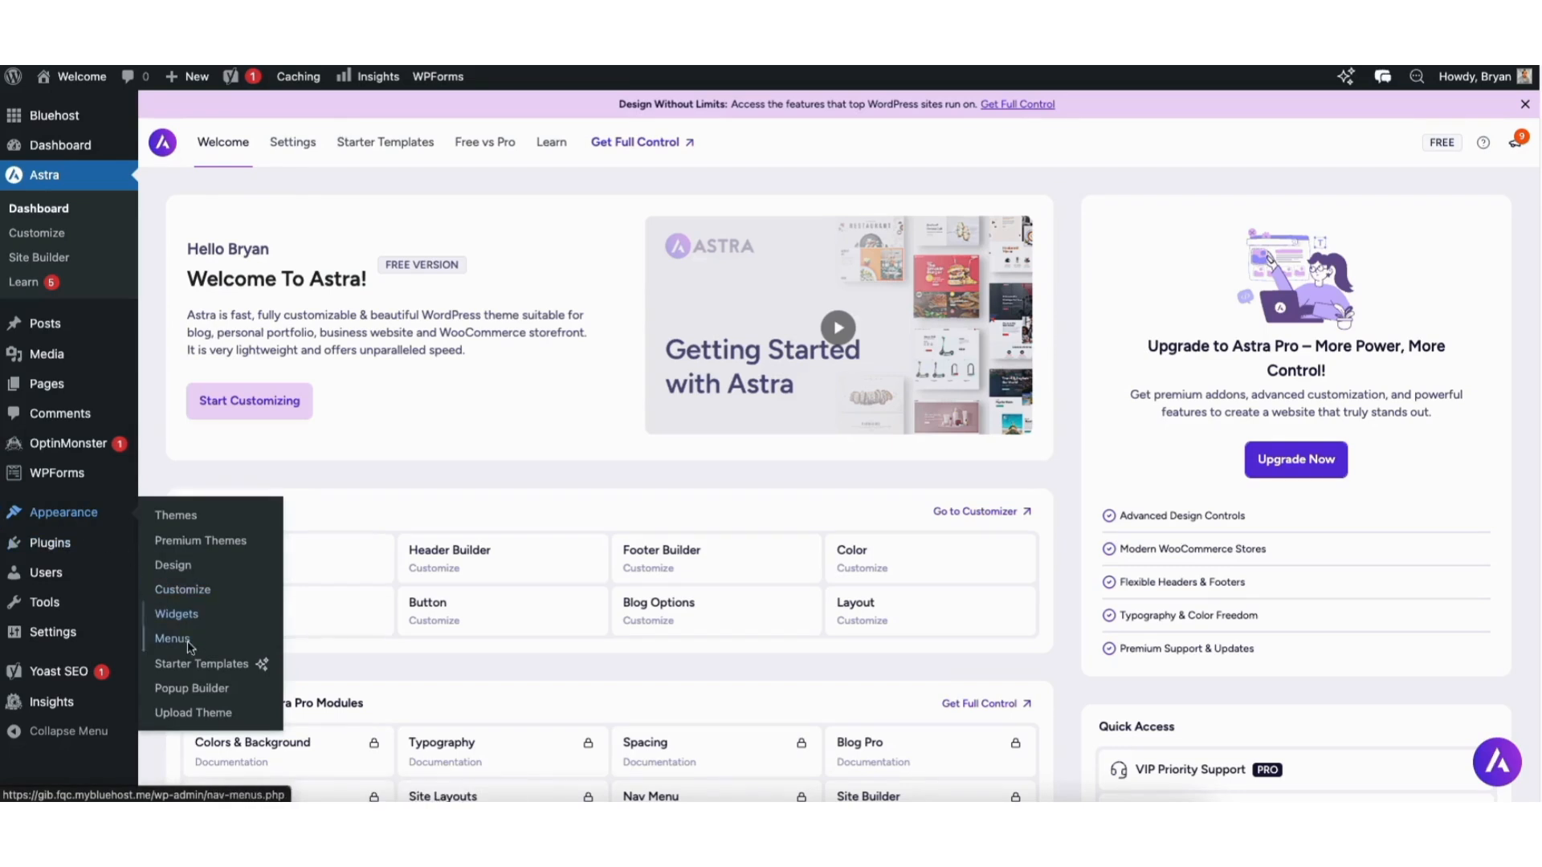
pyautogui.click(196, 671)
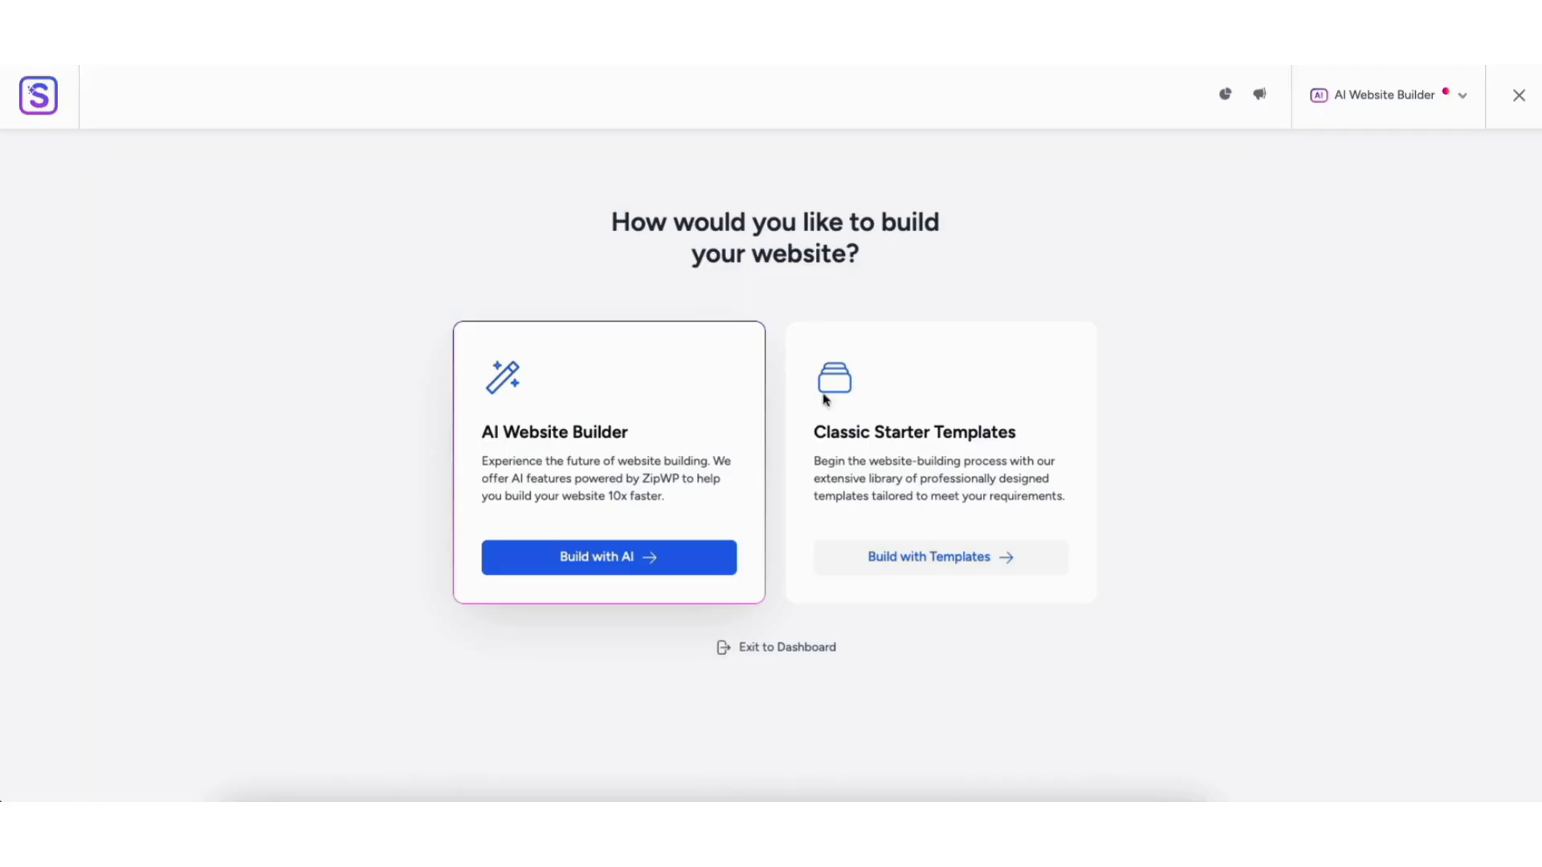
pyautogui.click(899, 567)
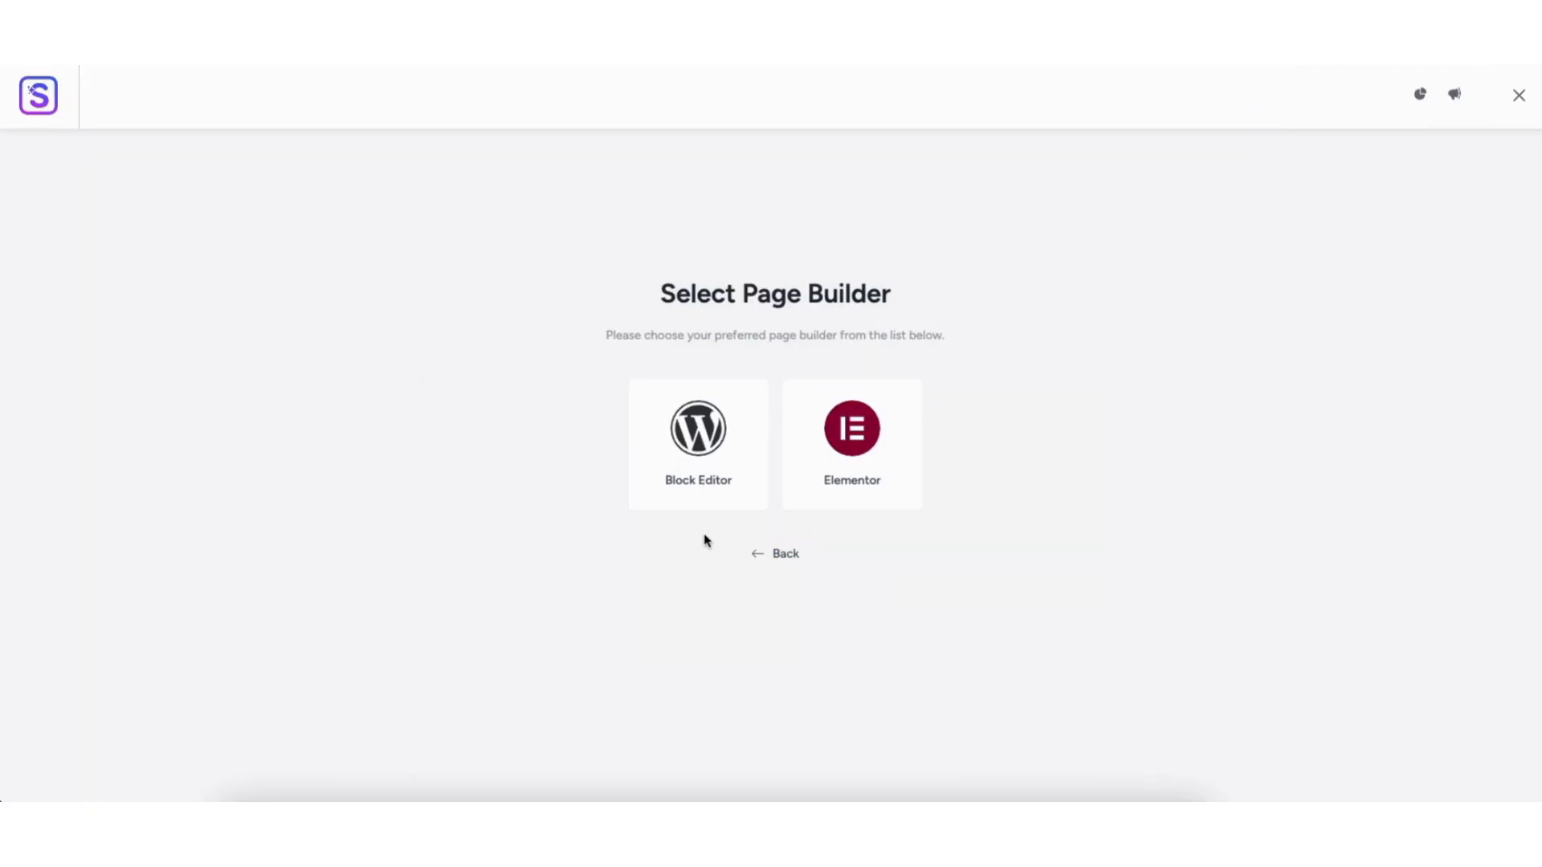
pyautogui.click(850, 452)
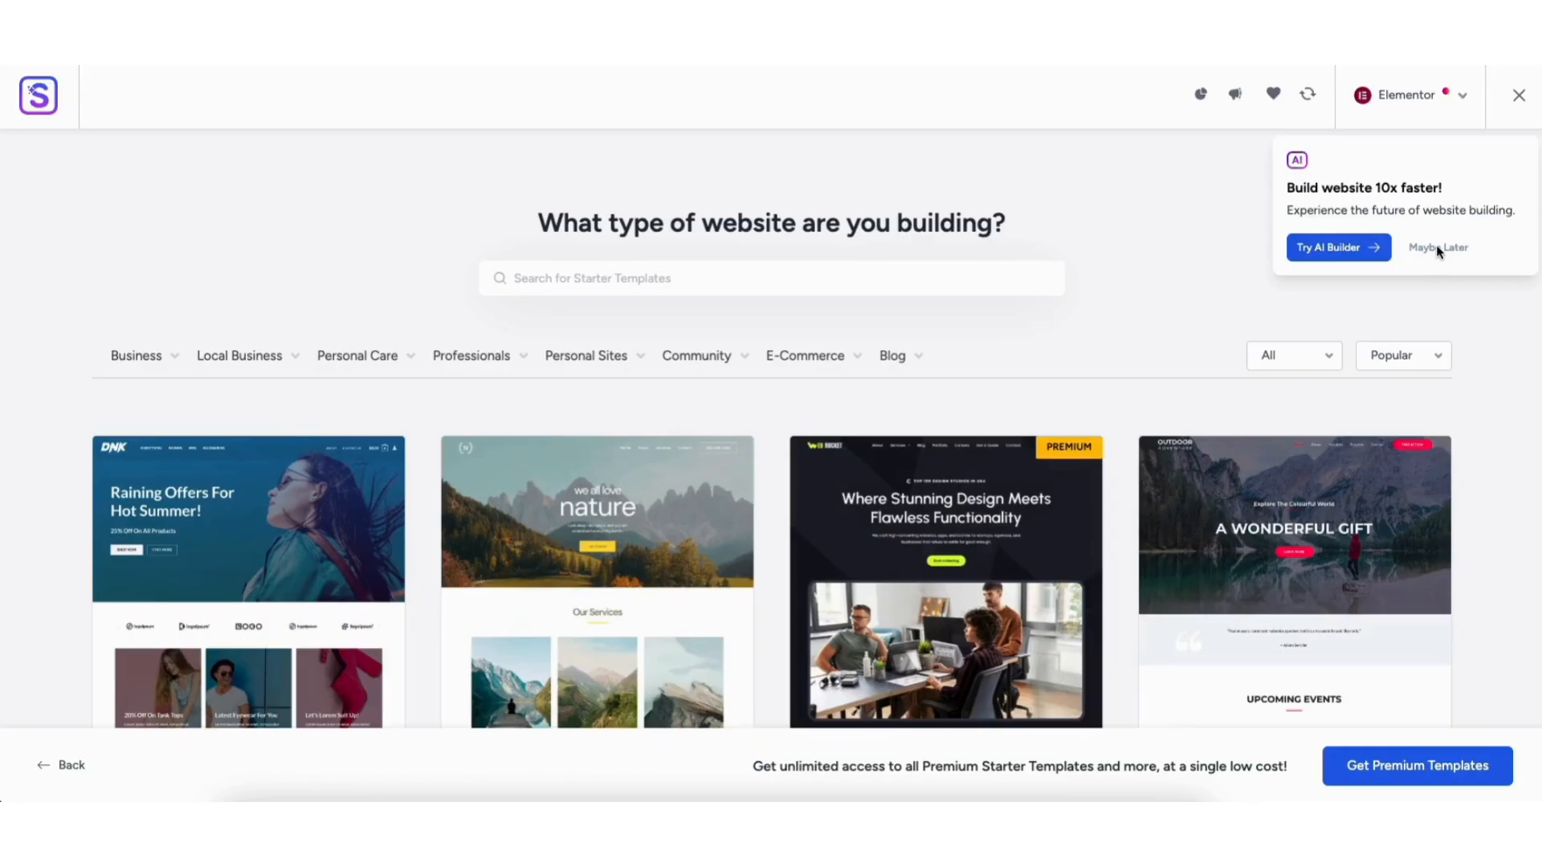
pyautogui.click(1438, 248)
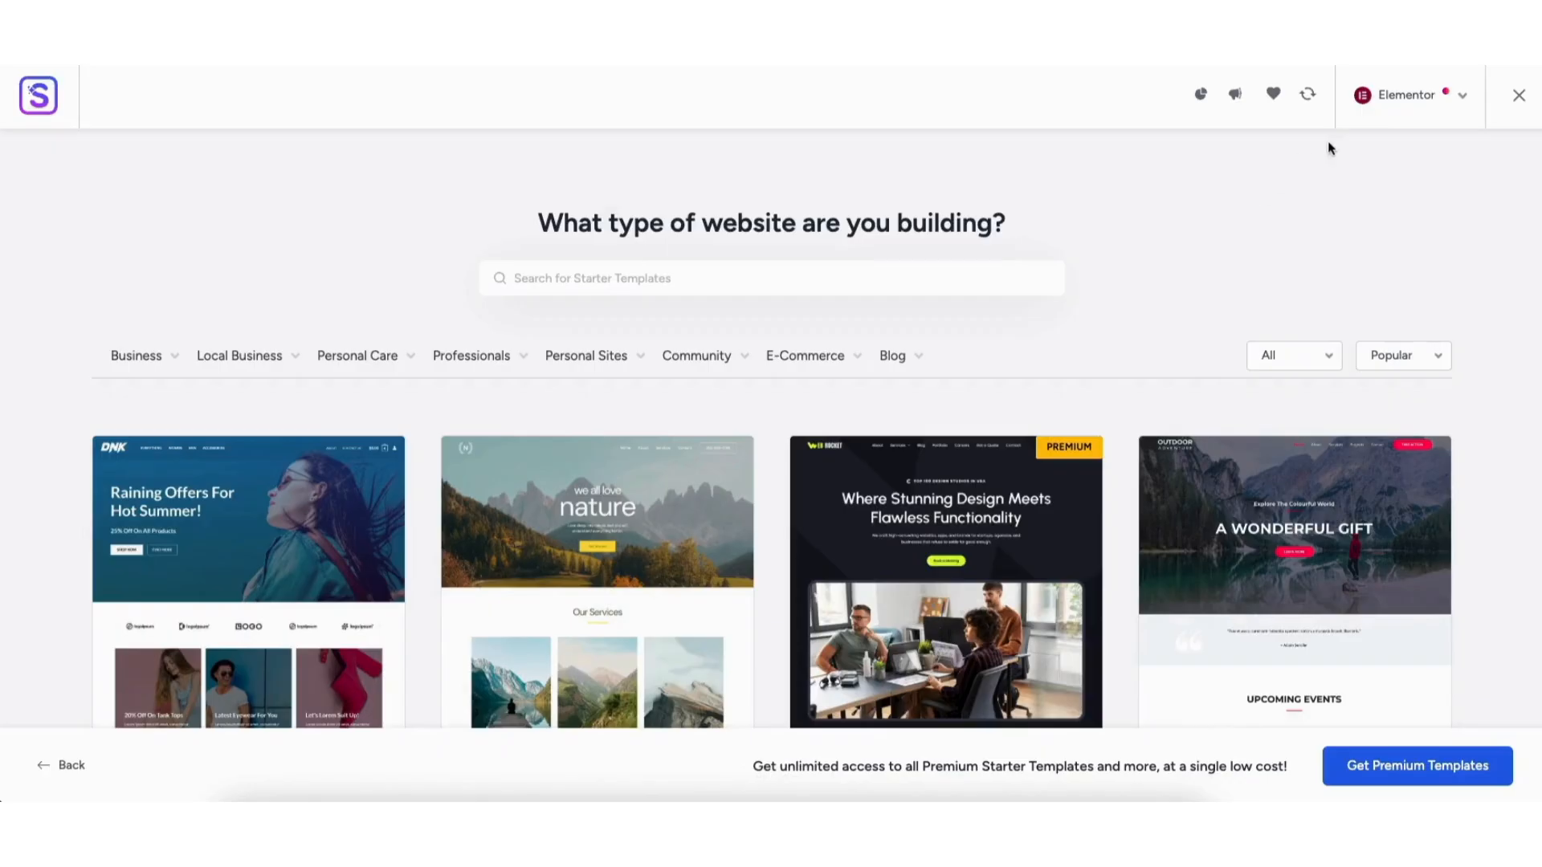
# Step: Keep Elementor as the page builder and browse the starter template gallery for free and premium designs
pyautogui.click(1411, 100)
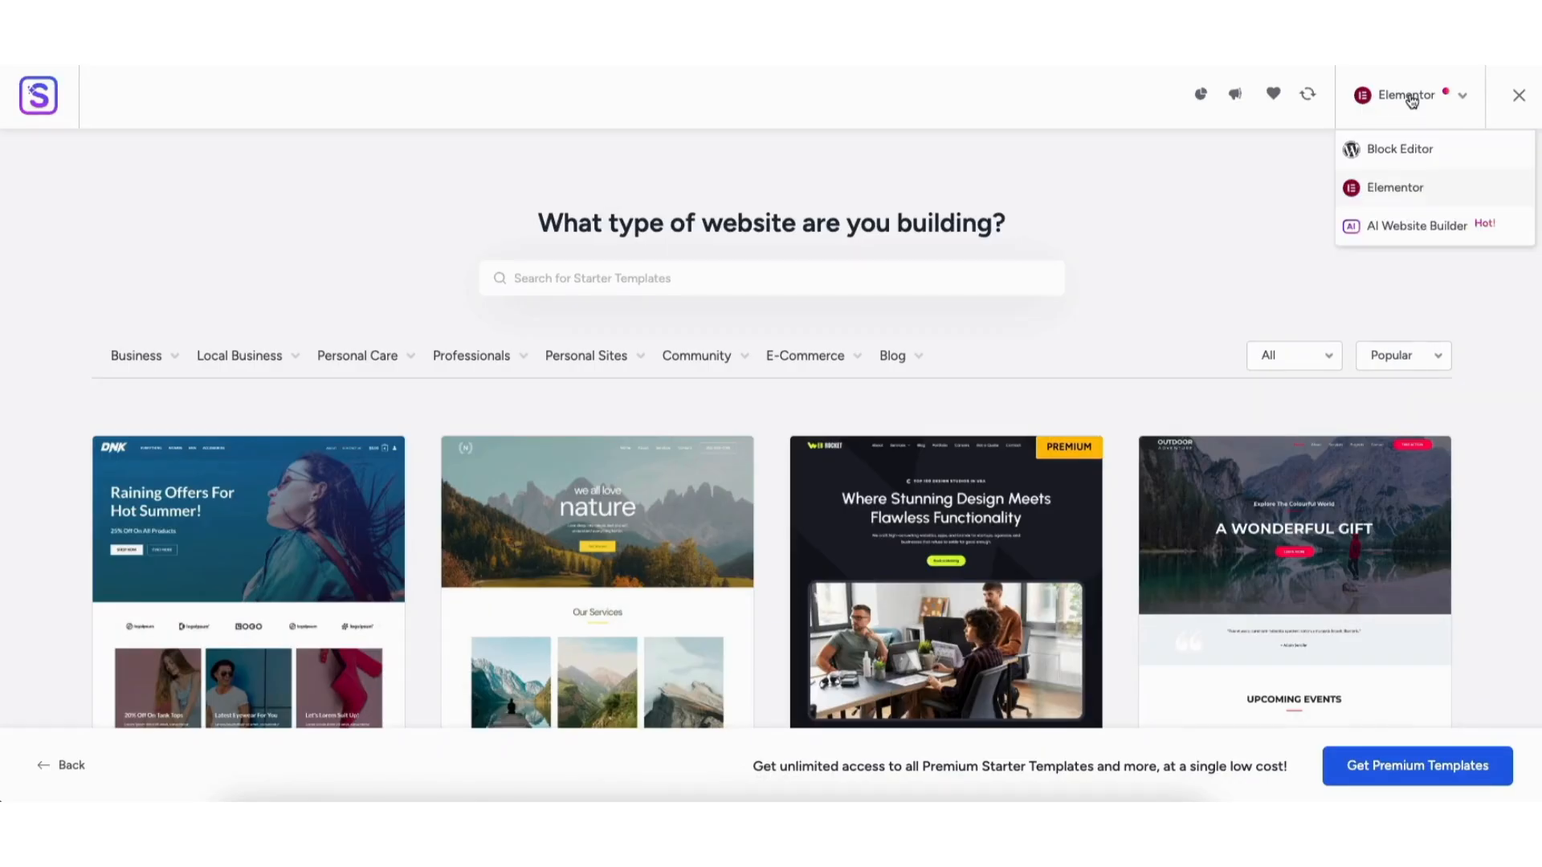
pyautogui.click(1402, 190)
pyautogui.scroll(-15, 772, 429)
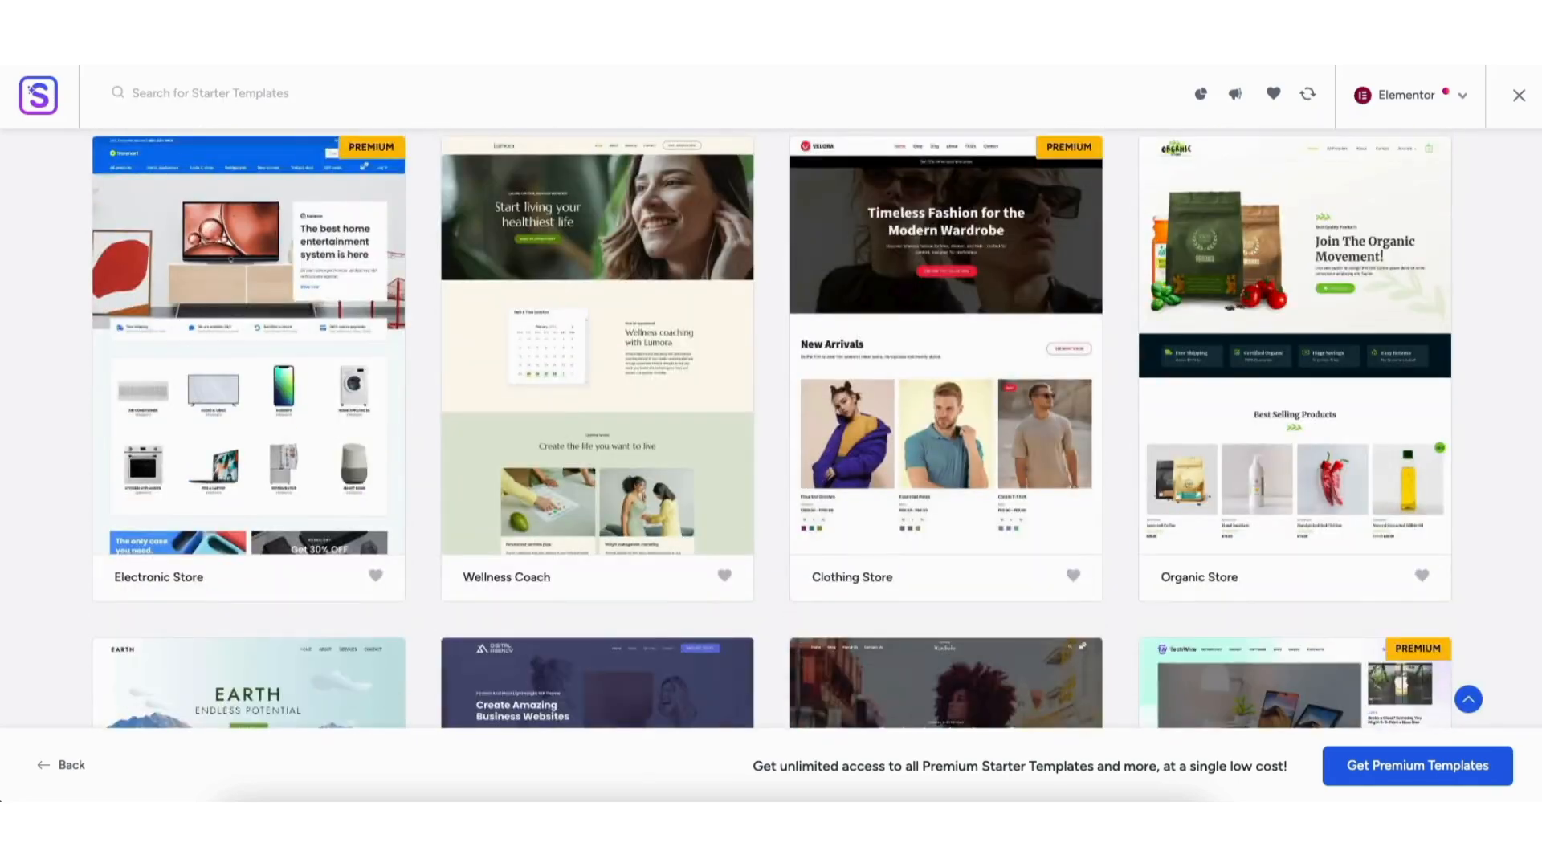
pyautogui.scroll(-15, 771, 429)
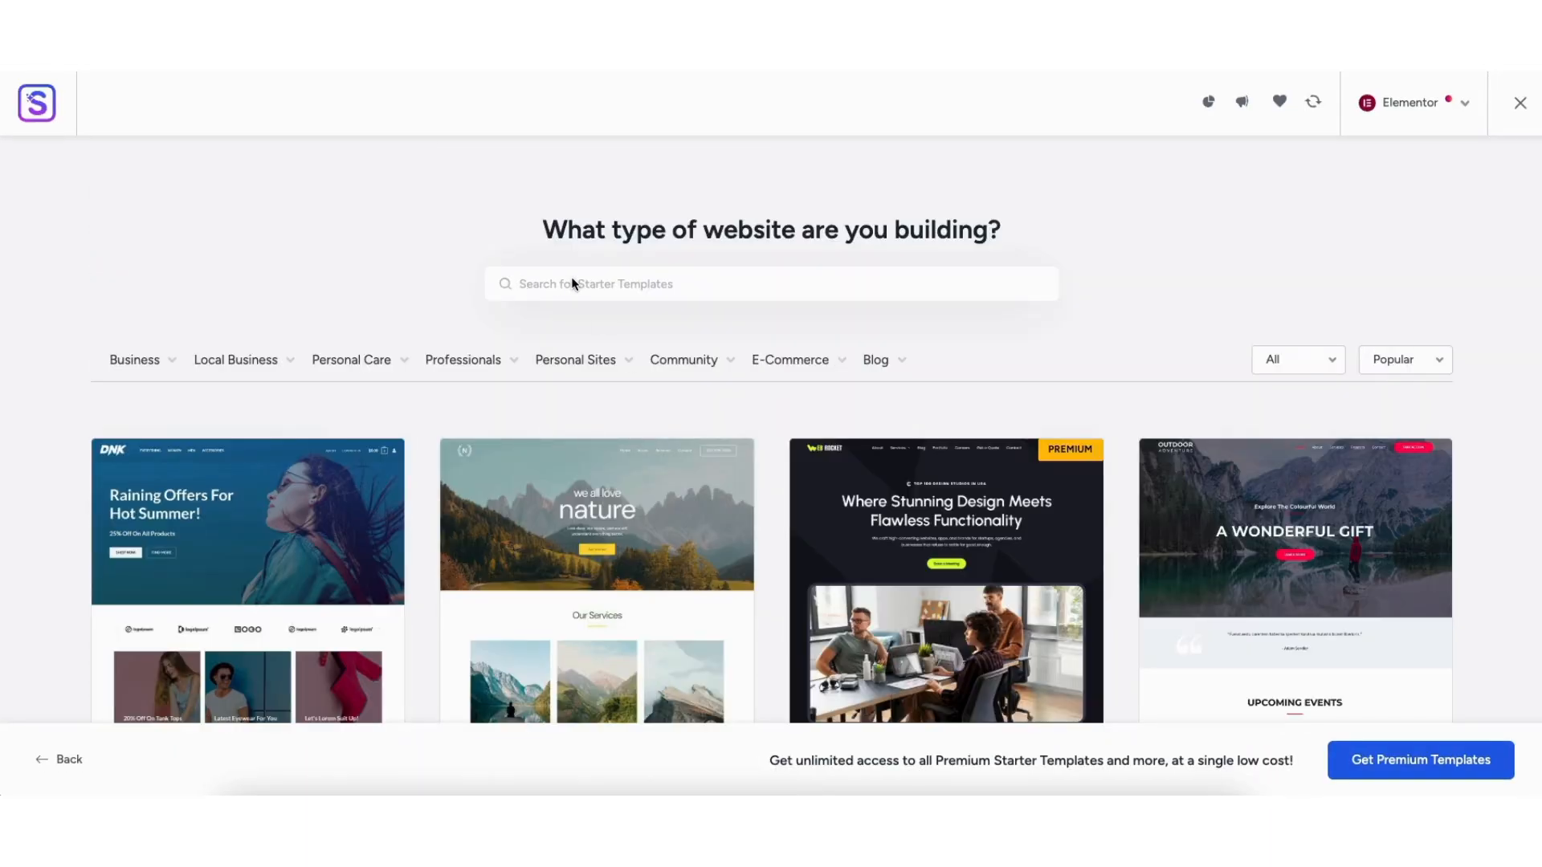
pyautogui.click(124, 359)
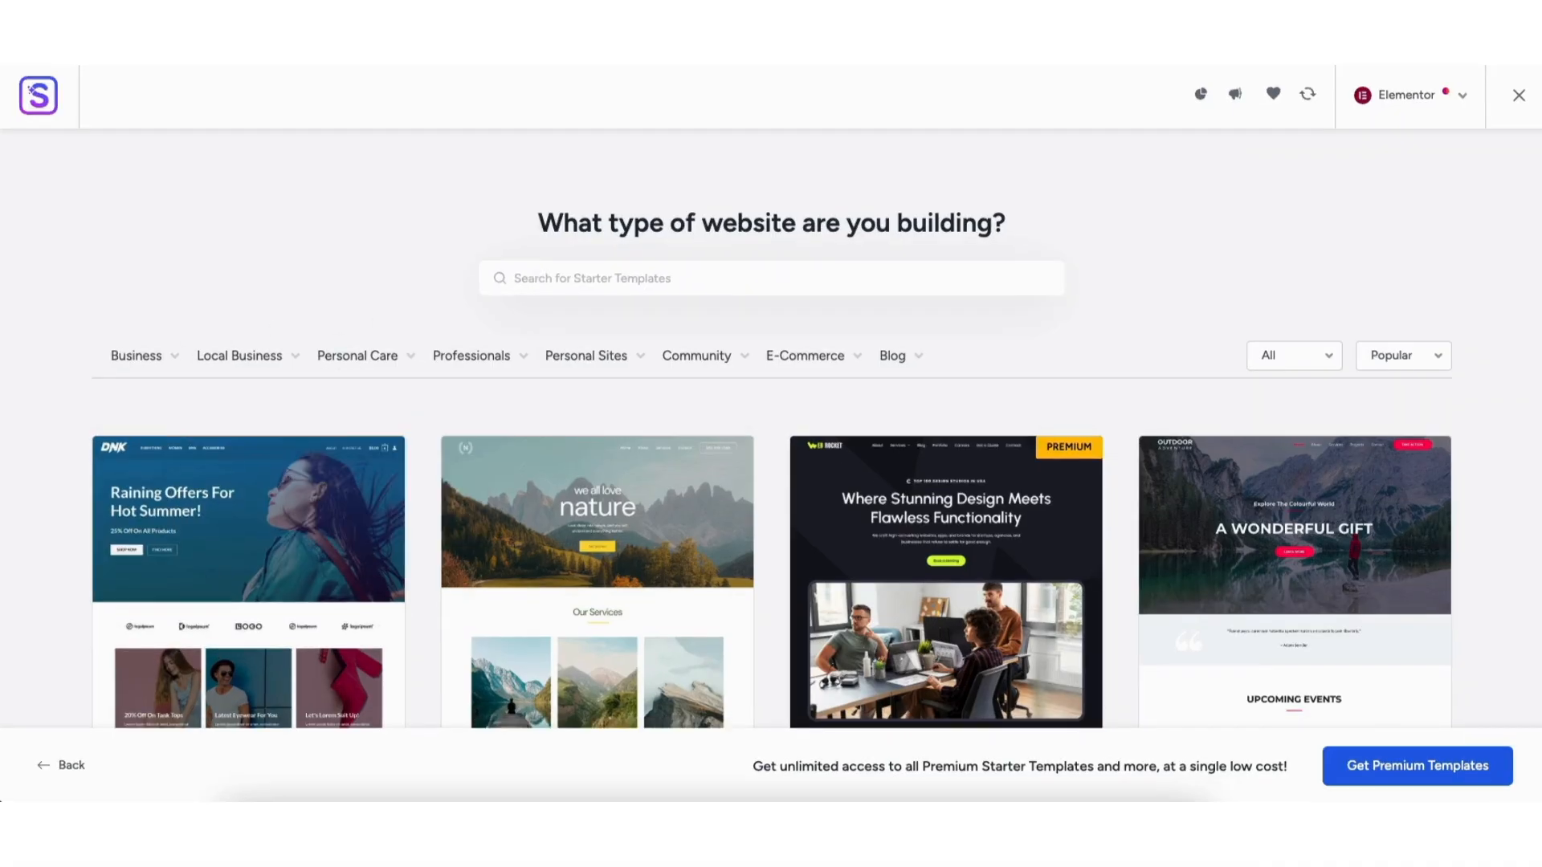
pyautogui.scroll(-3, 771, 434)
pyautogui.scroll(-12, 771, 429)
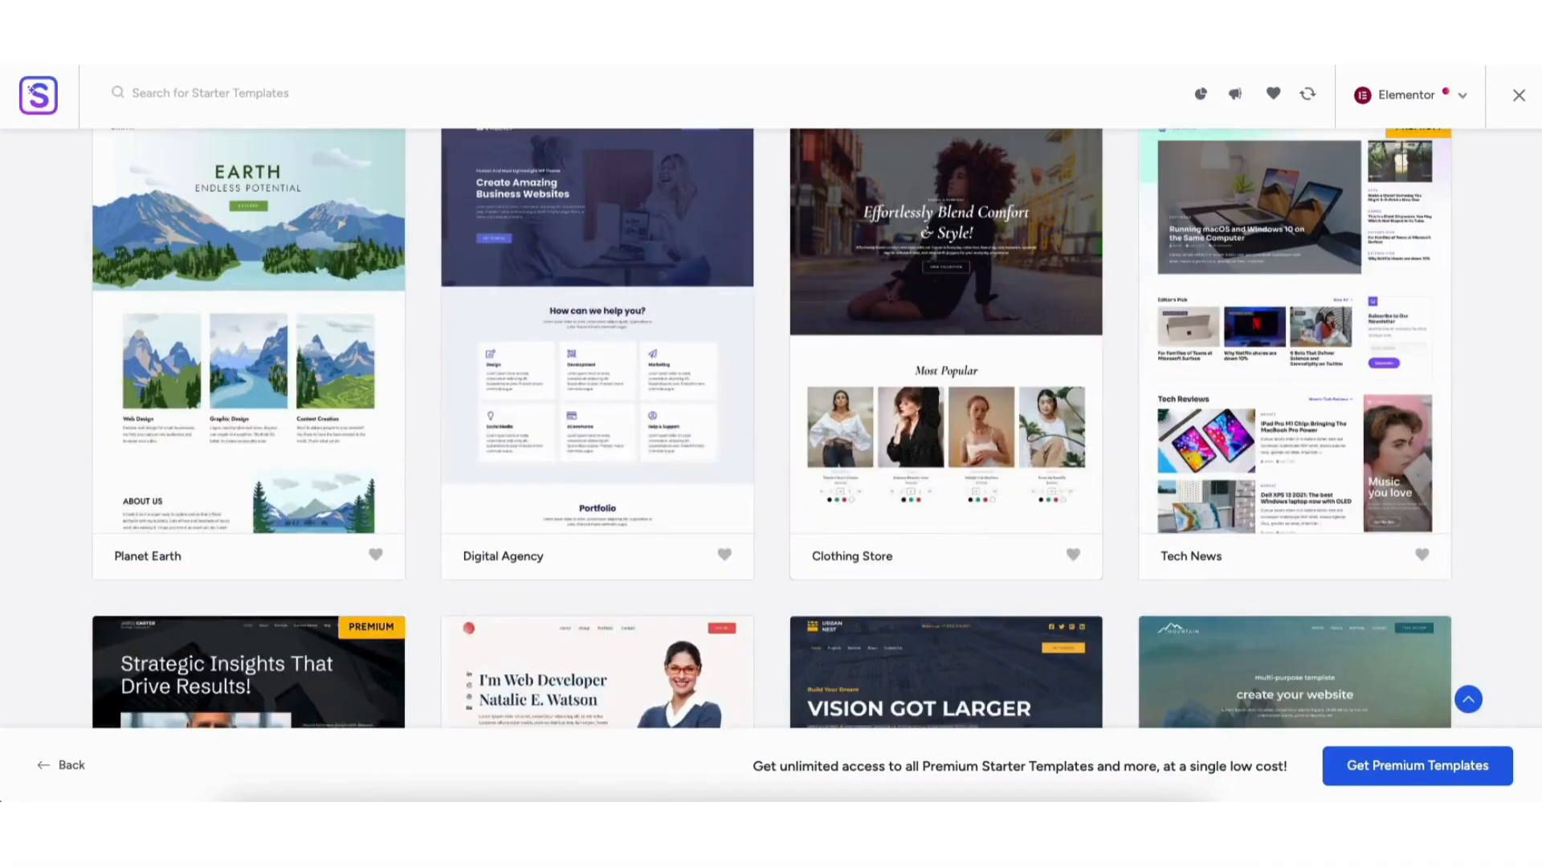
pyautogui.scroll(15, 881, 385)
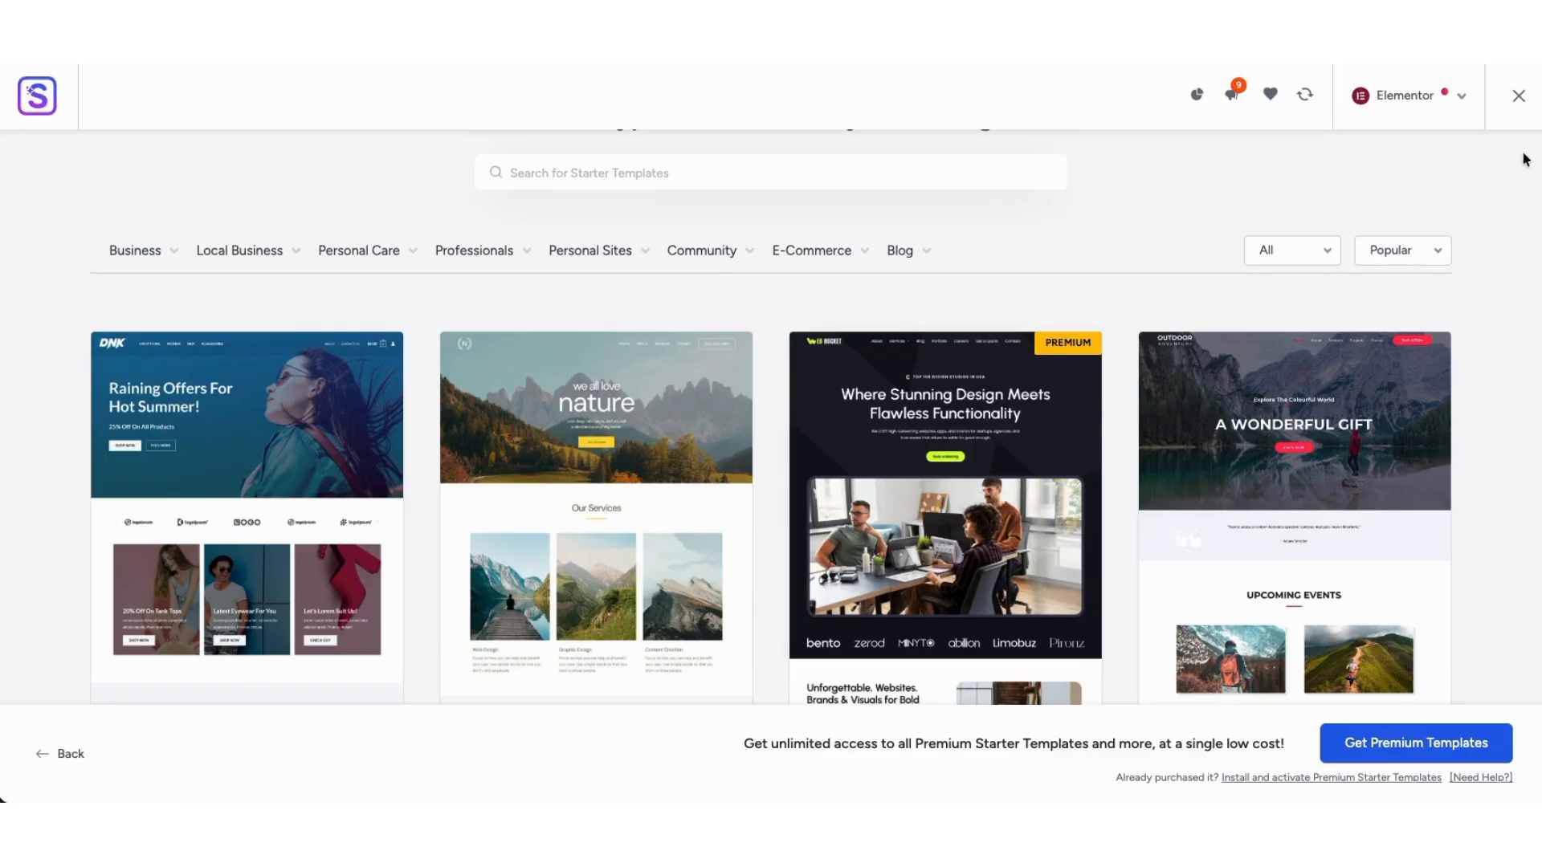
pyautogui.scroll(-6, 771, 417)
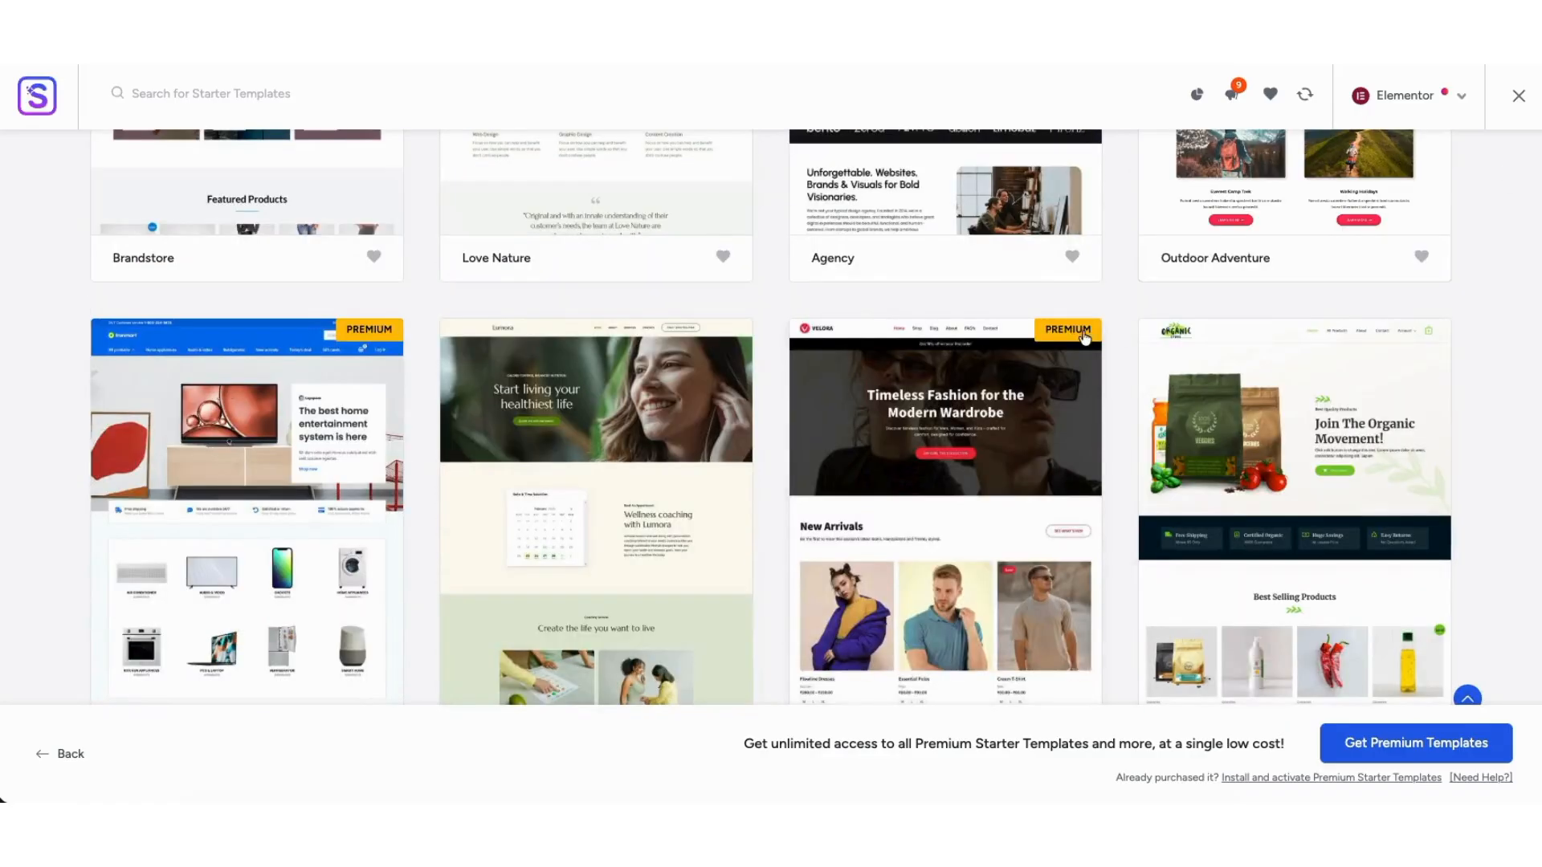
pyautogui.scroll(5, 771, 417)
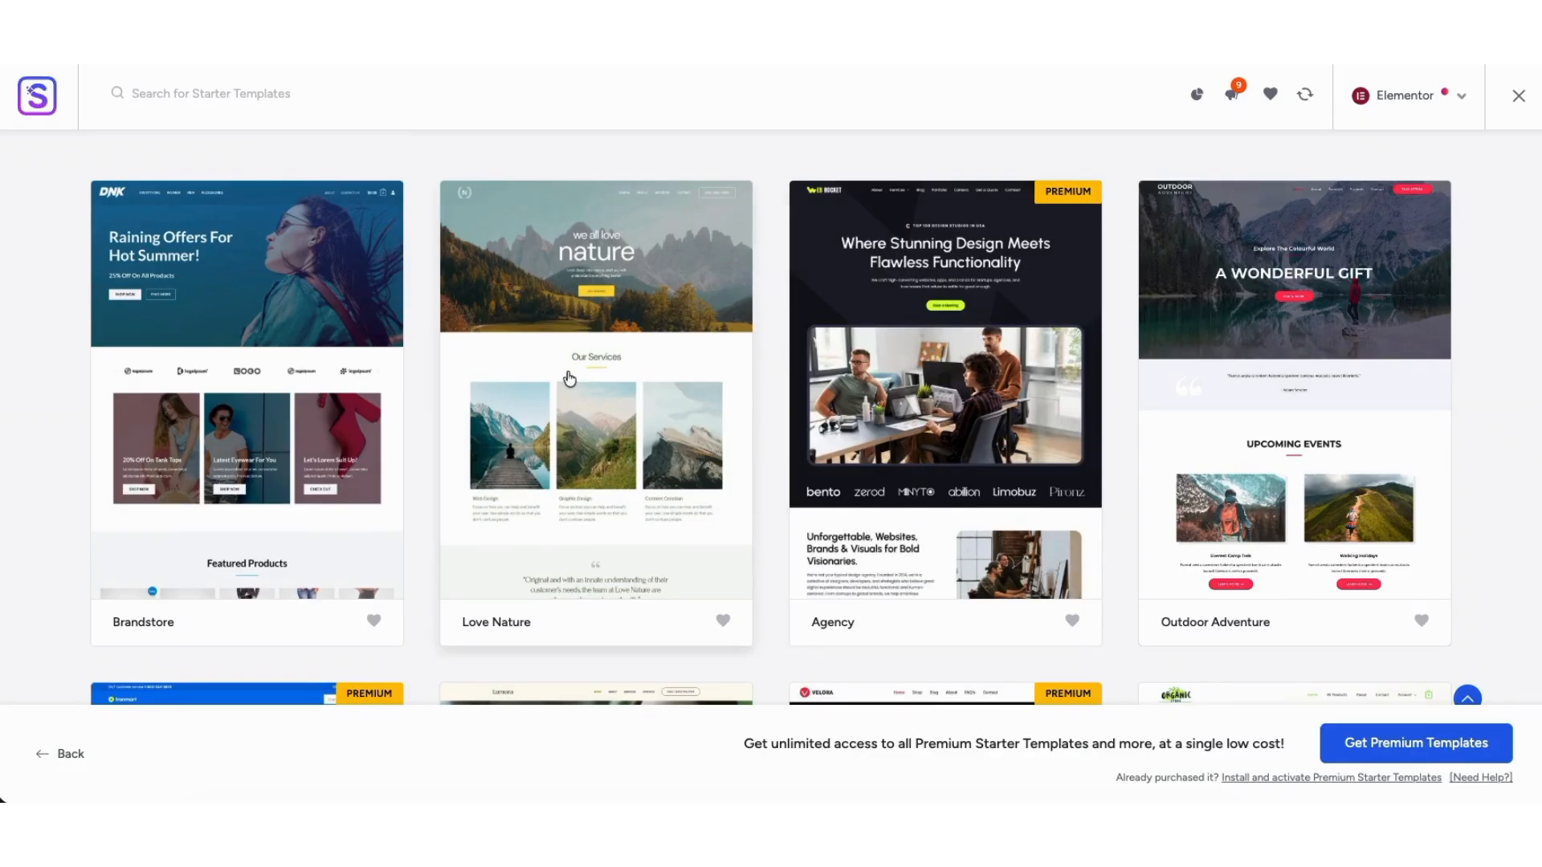
# Step: Preview the Love Nature template's About, Services, Contact and Home pages, and close the preview
pyautogui.click(536, 412)
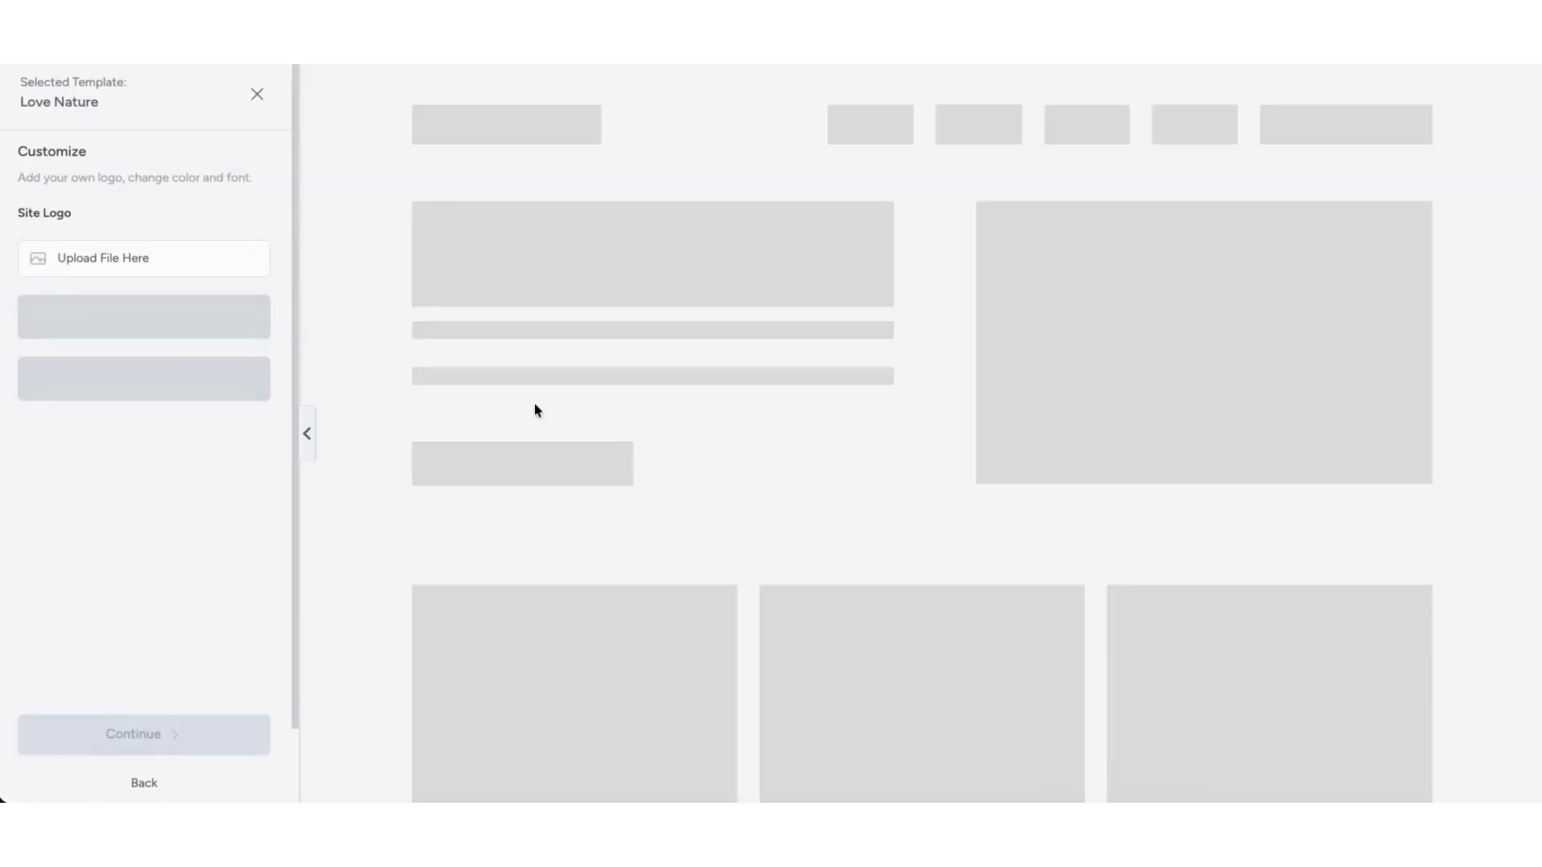
pyautogui.moveTo(1515, 133); pyautogui.dragTo(1495, 347)
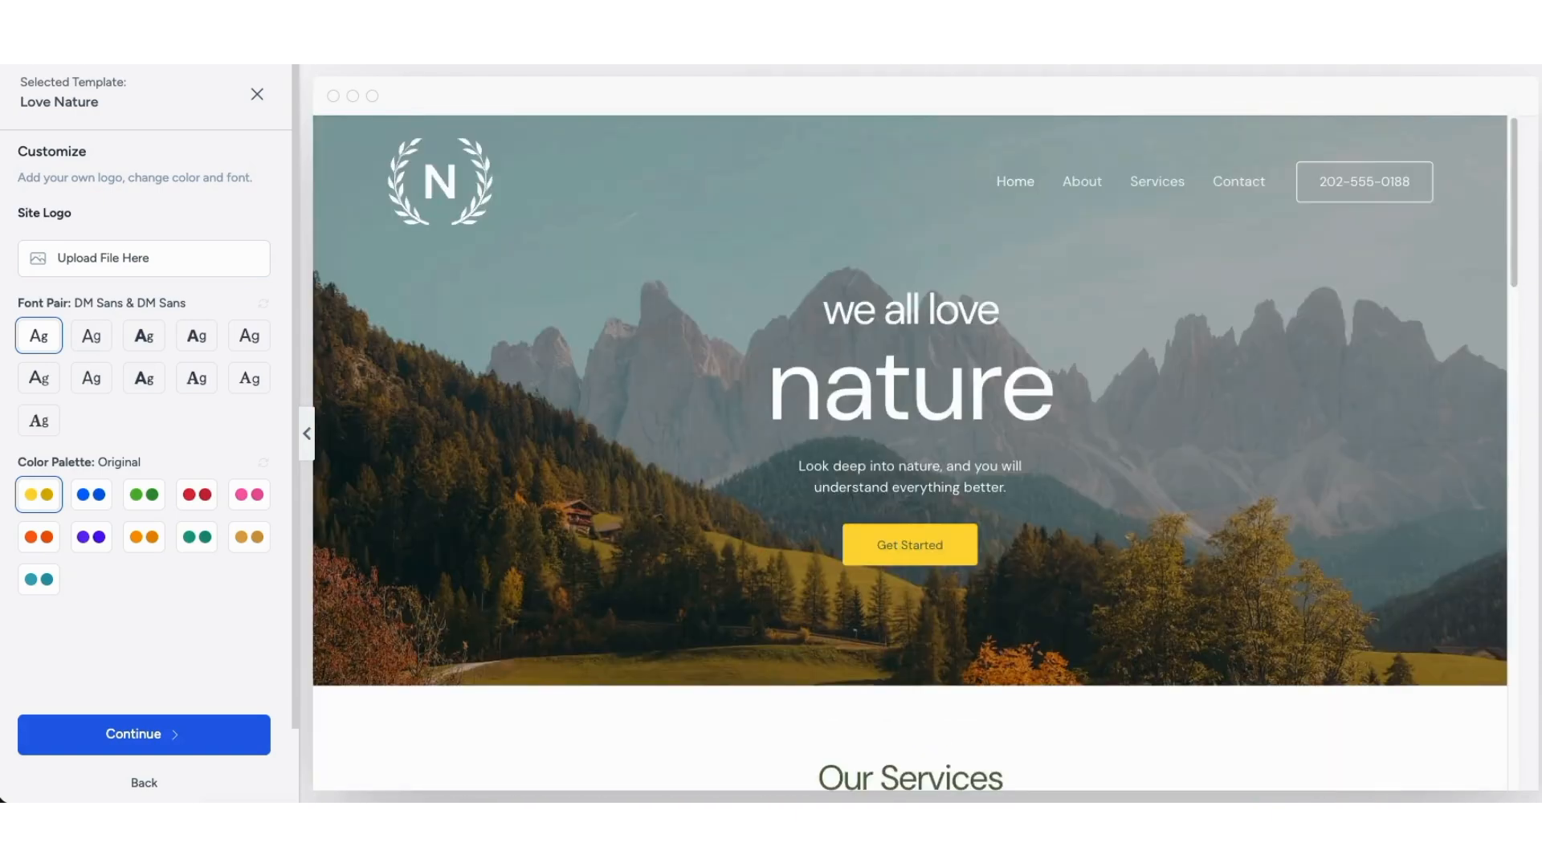
pyautogui.click(1087, 183)
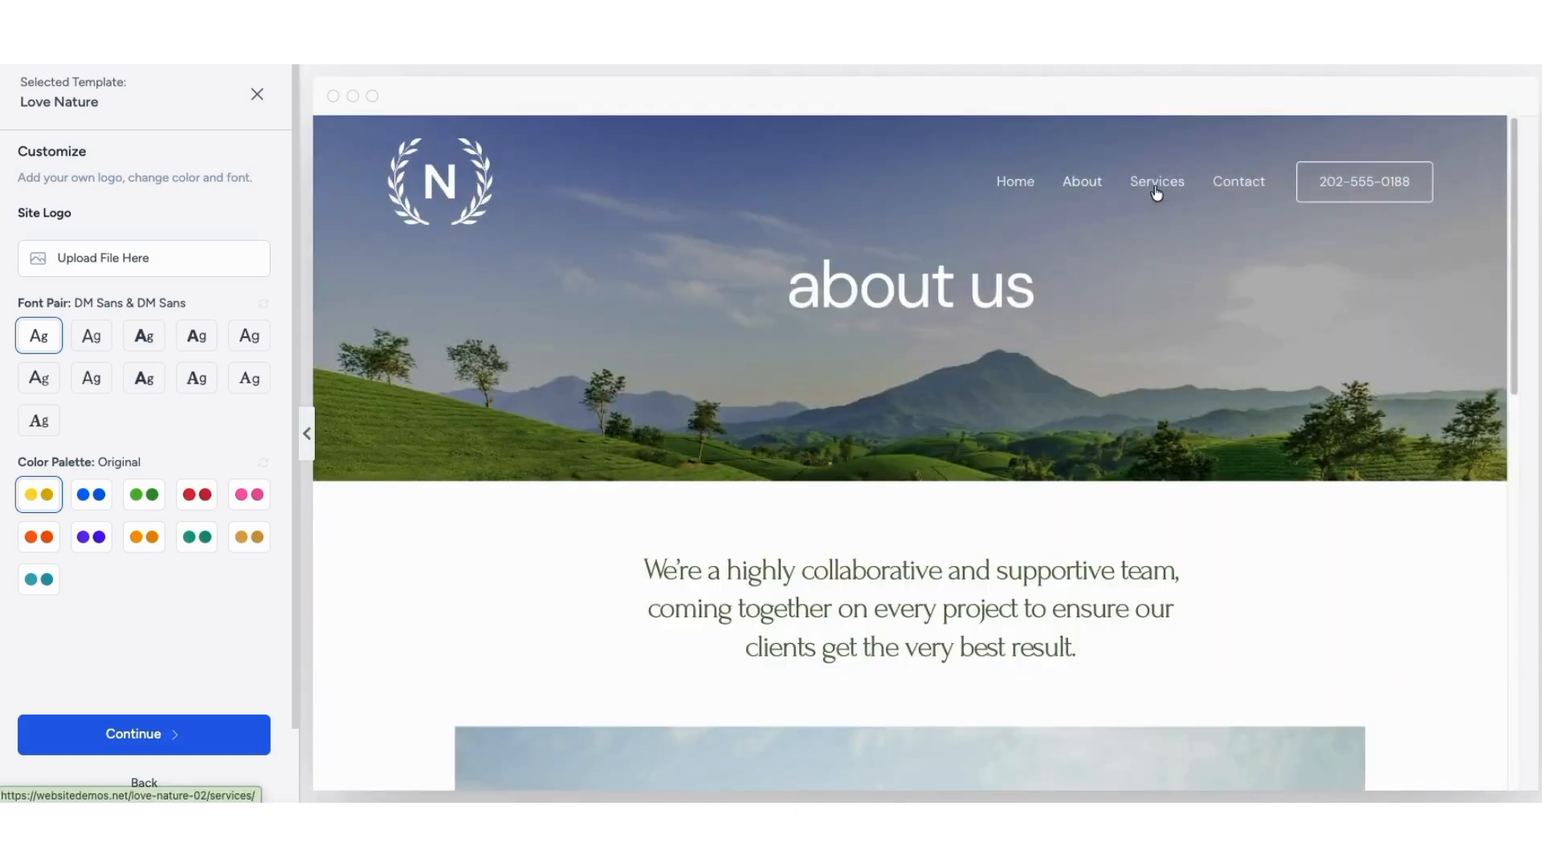
pyautogui.click(1157, 186)
pyautogui.click(1239, 184)
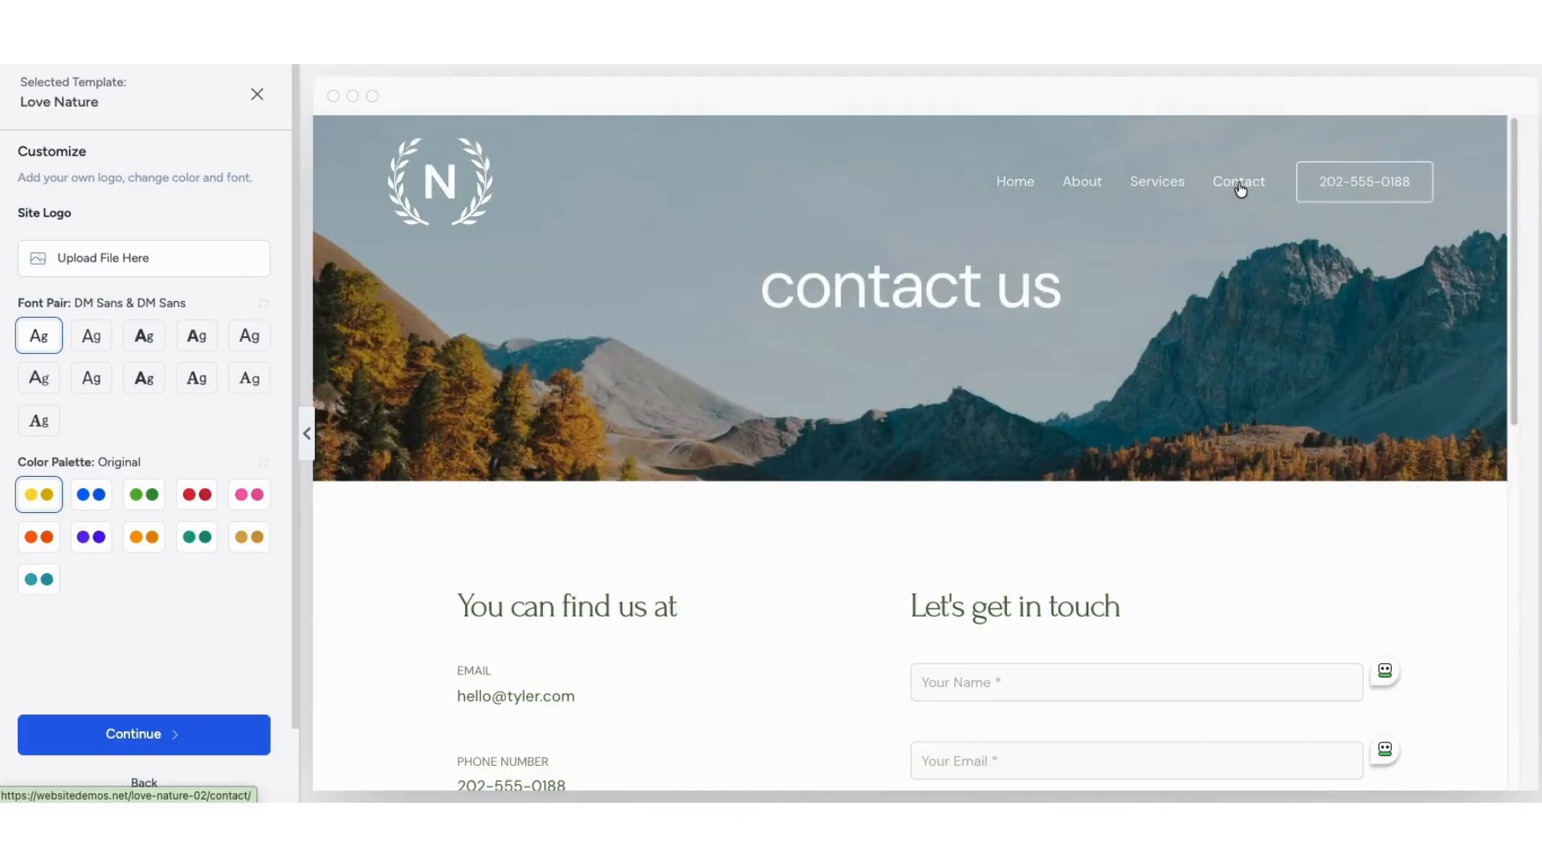
pyautogui.click(1016, 184)
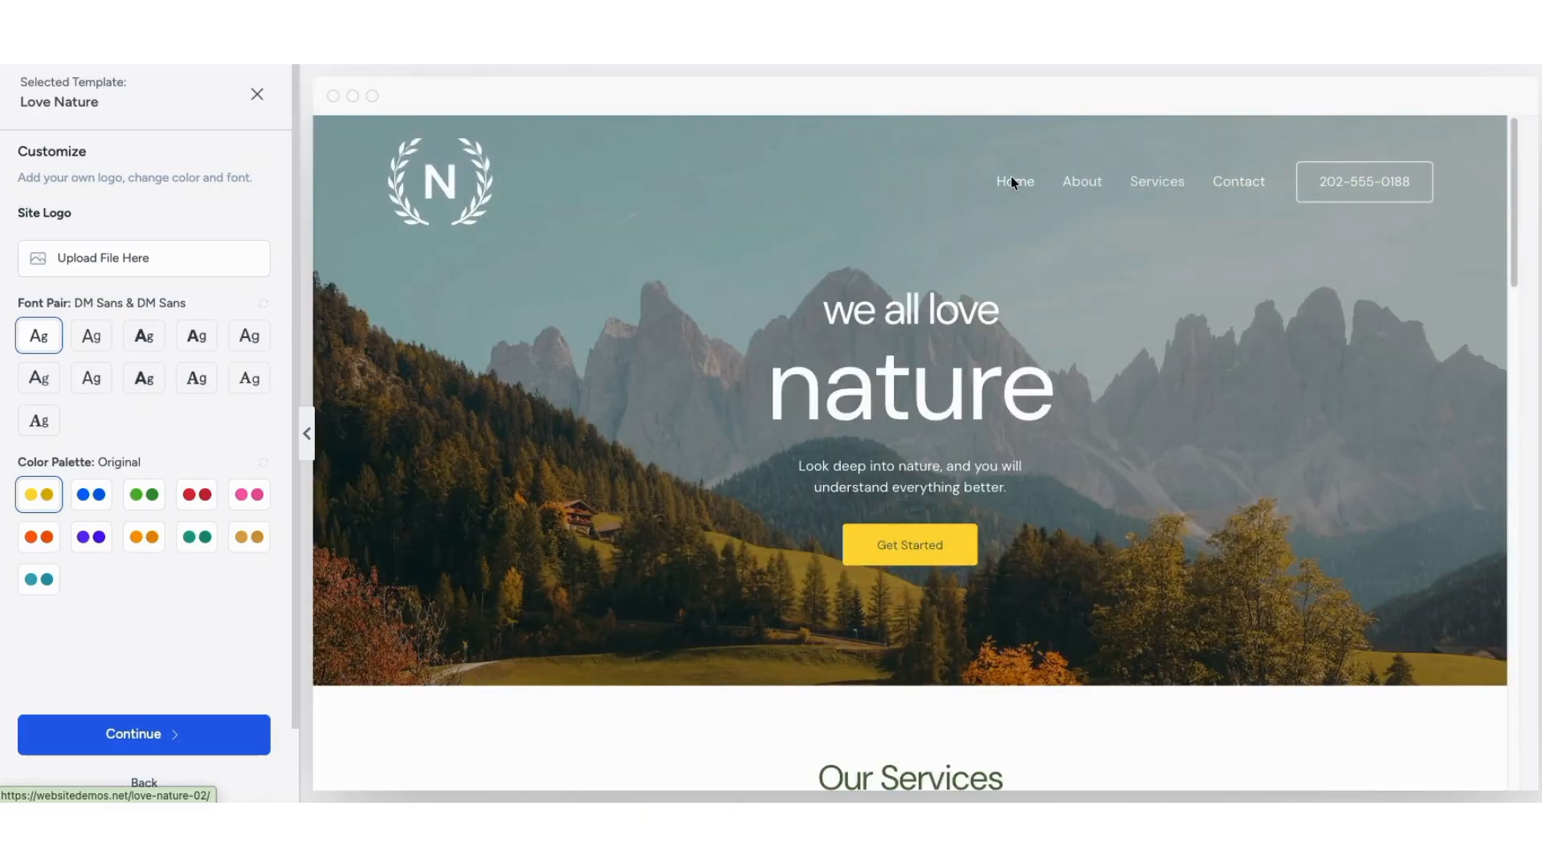
pyautogui.click(256, 95)
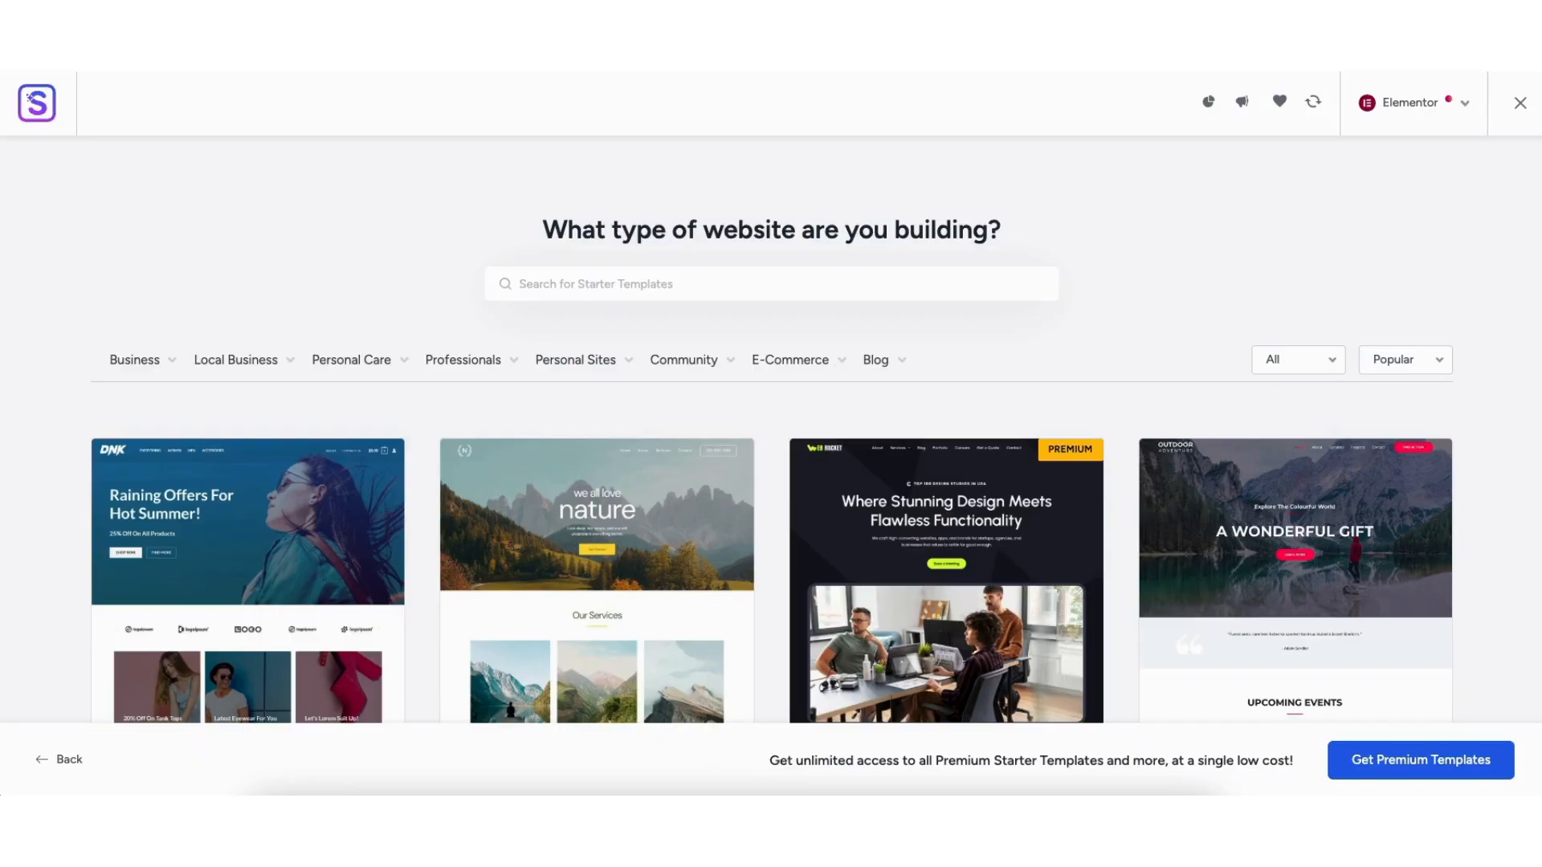
# Step: Look further through the Elementor starter template gallery to compare the available website designs
pyautogui.scroll(-20, 771, 425)
pyautogui.scroll(-10, 771, 426)
pyautogui.scroll(-8, 771, 426)
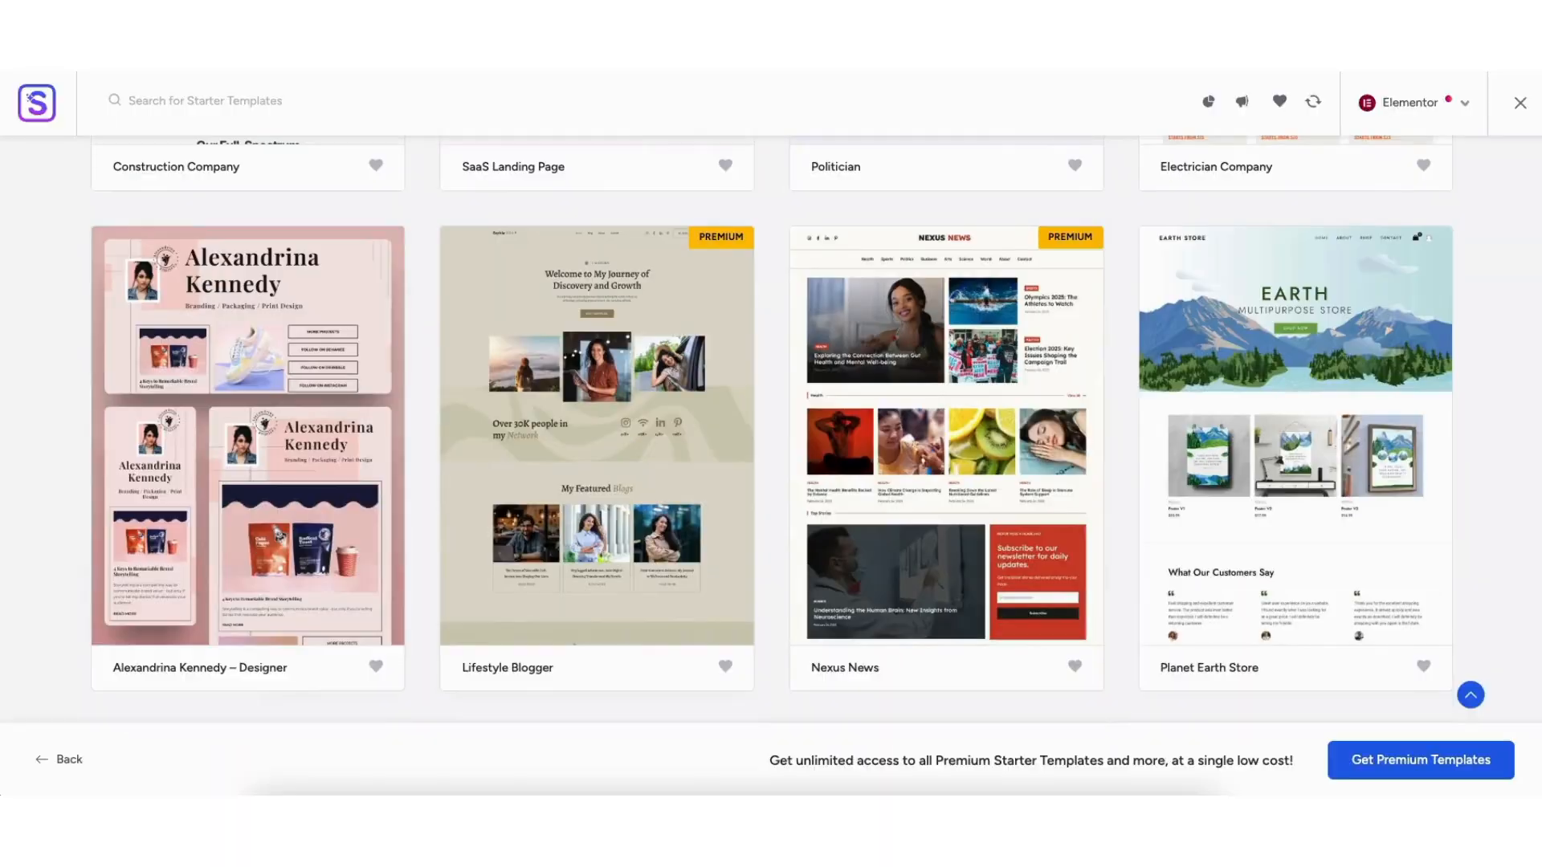
pyautogui.scroll(-8, 771, 426)
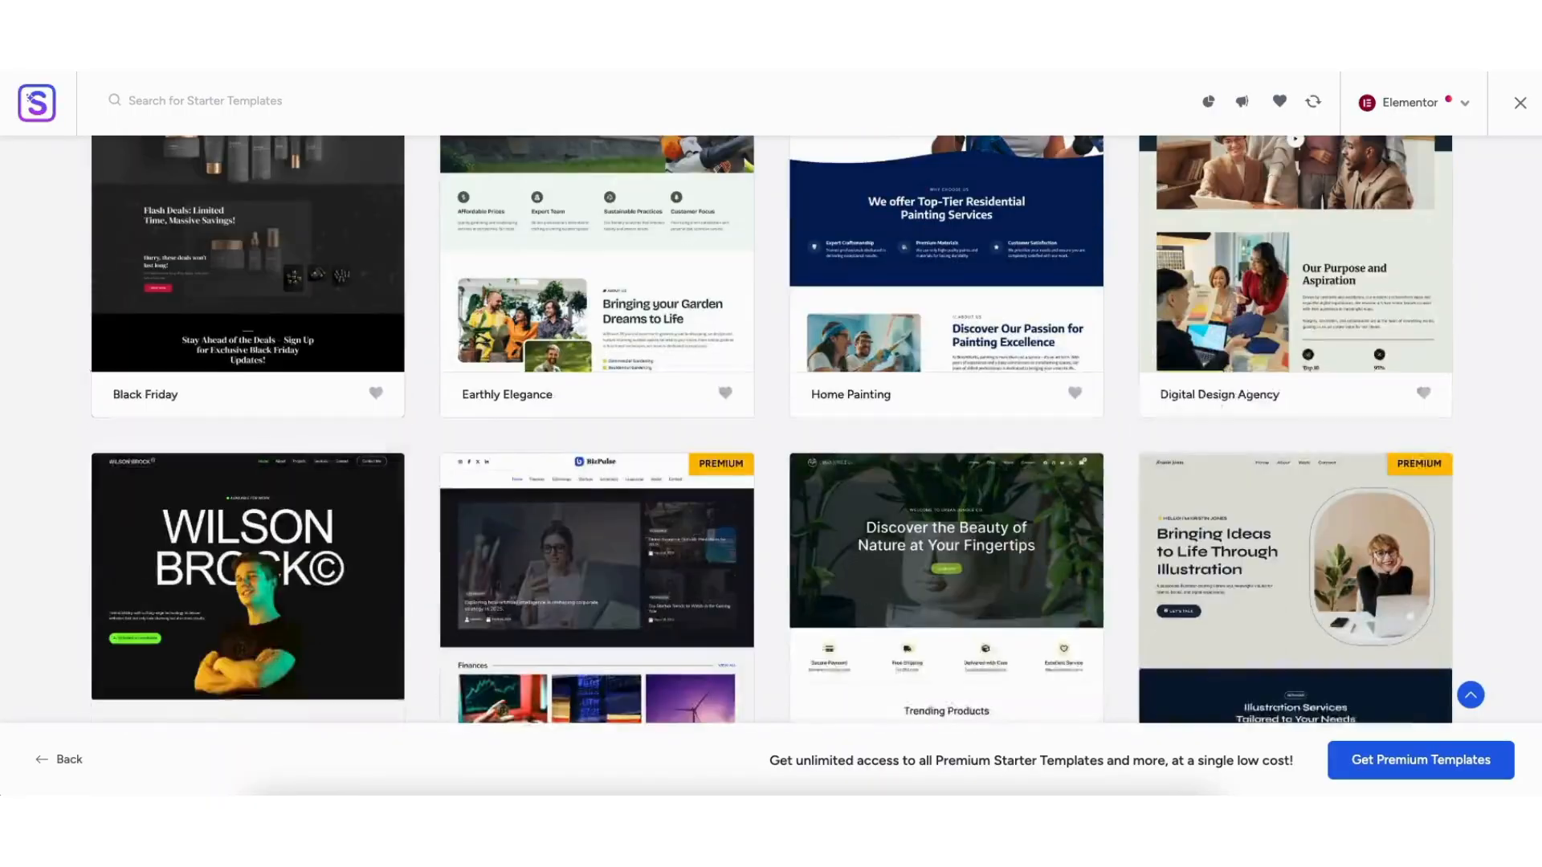
pyautogui.scroll(-15, 771, 425)
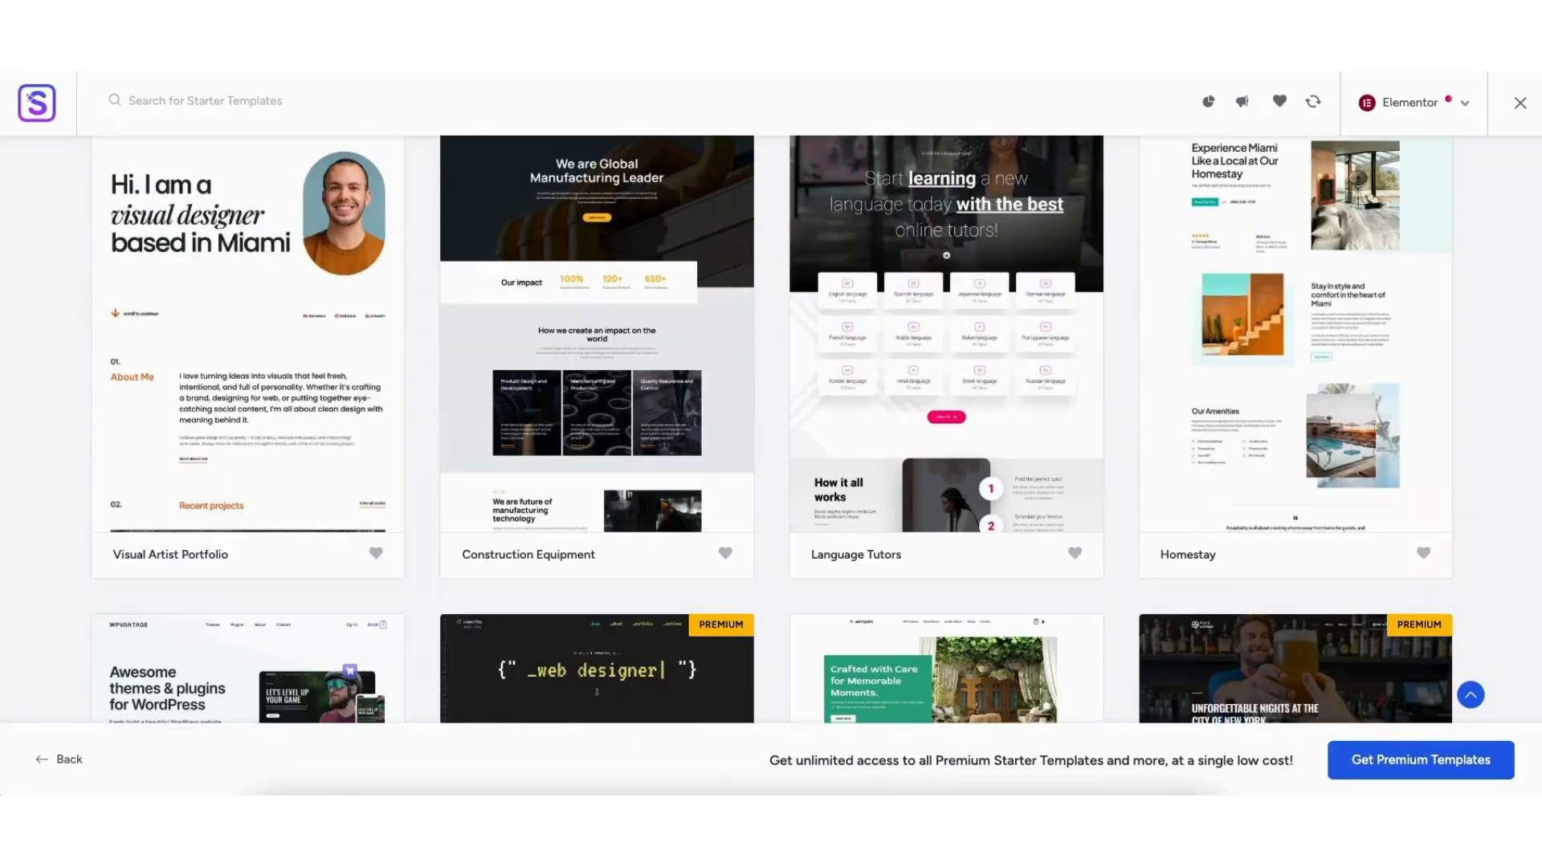
pyautogui.scroll(-12, 771, 426)
pyautogui.scroll(-9, 628, 311)
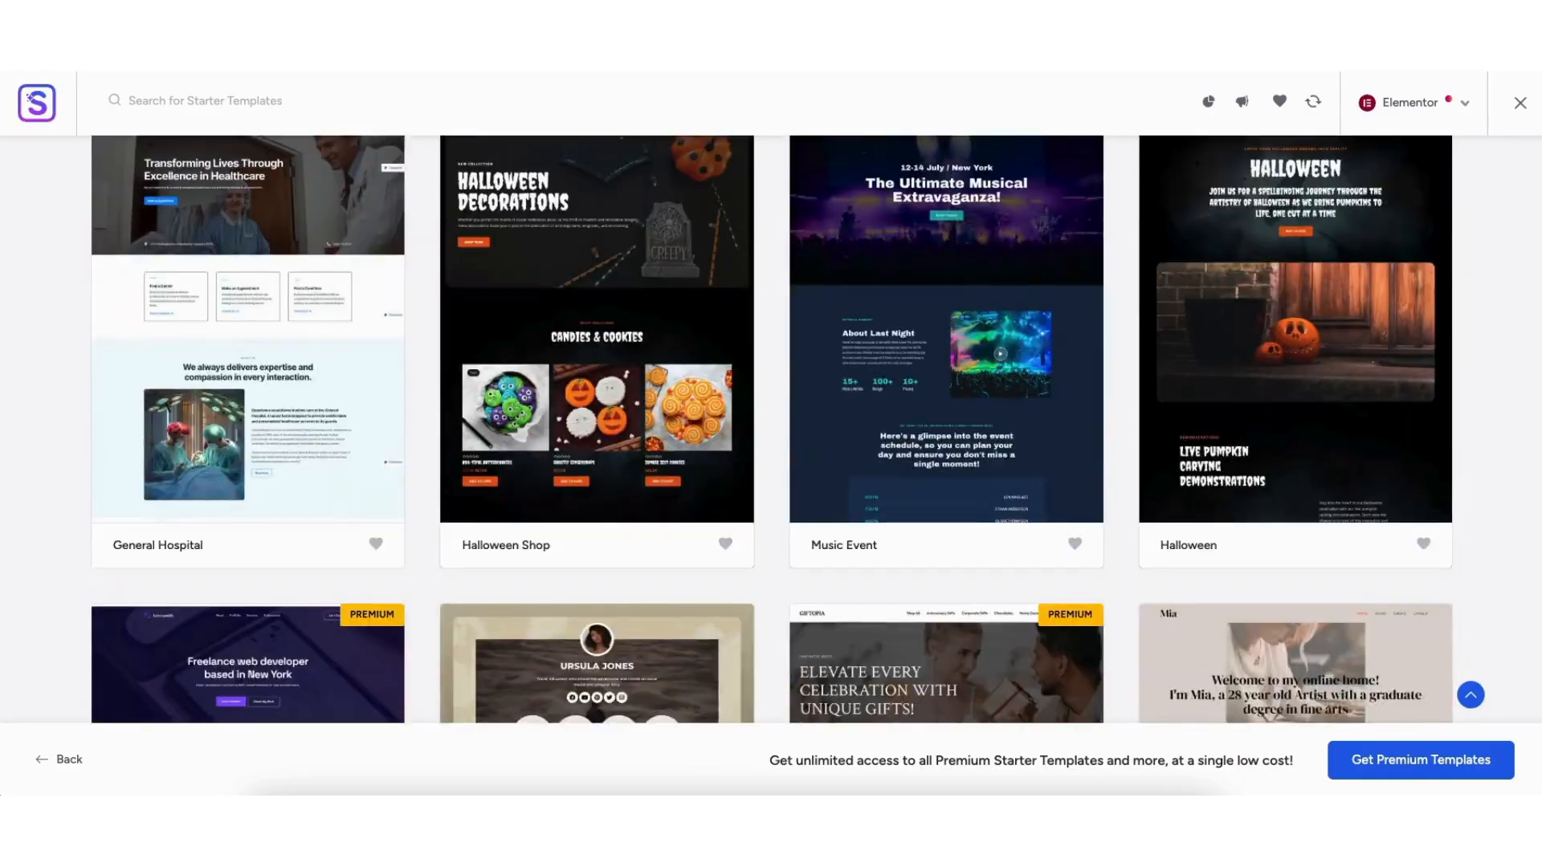
pyautogui.scroll(-10, 771, 425)
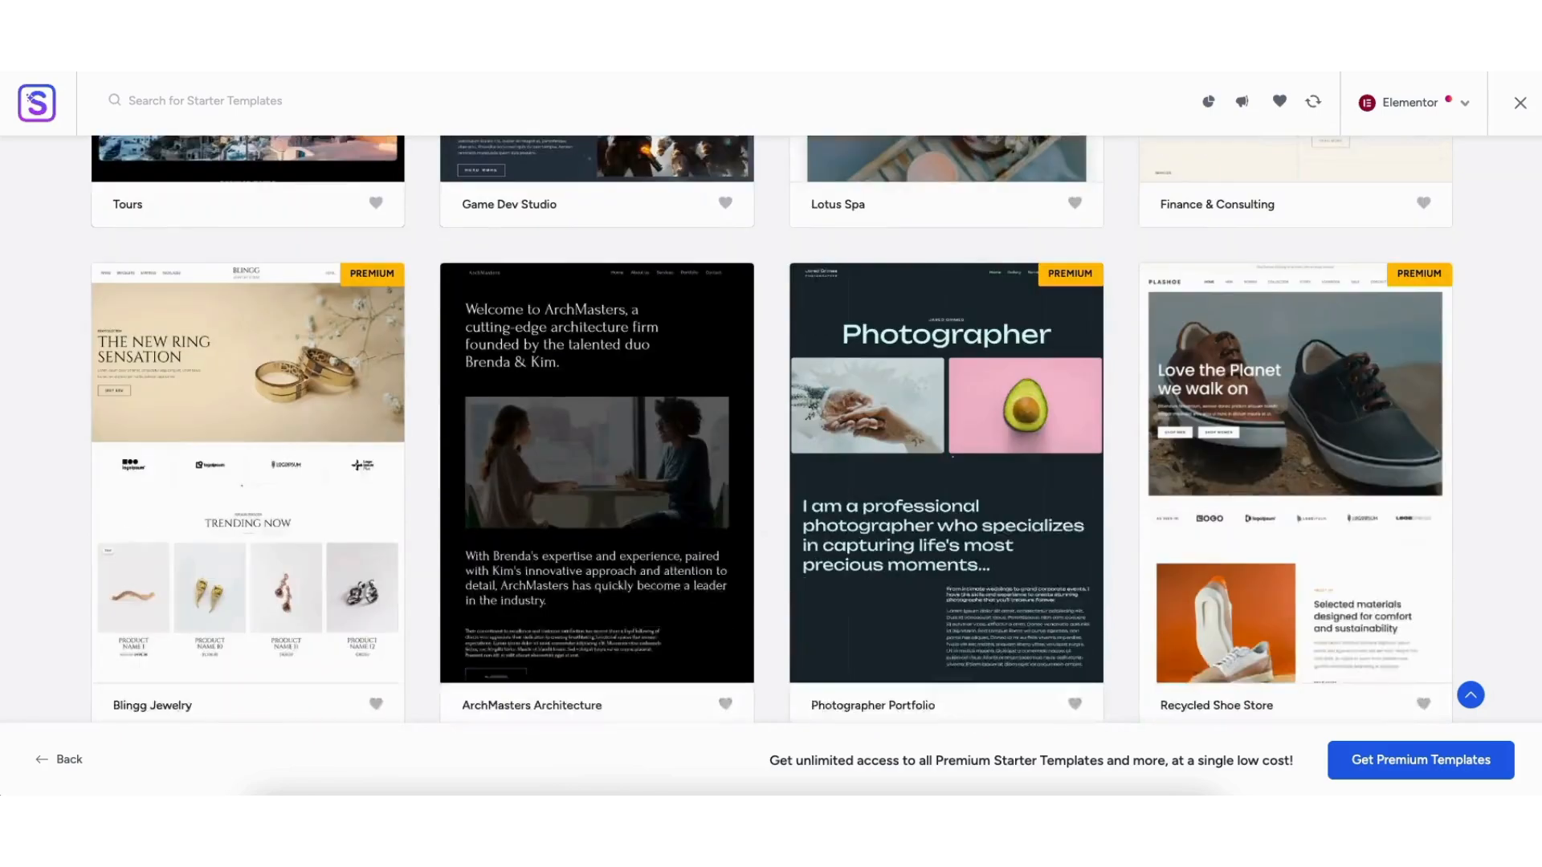
pyautogui.scroll(-10, 772, 426)
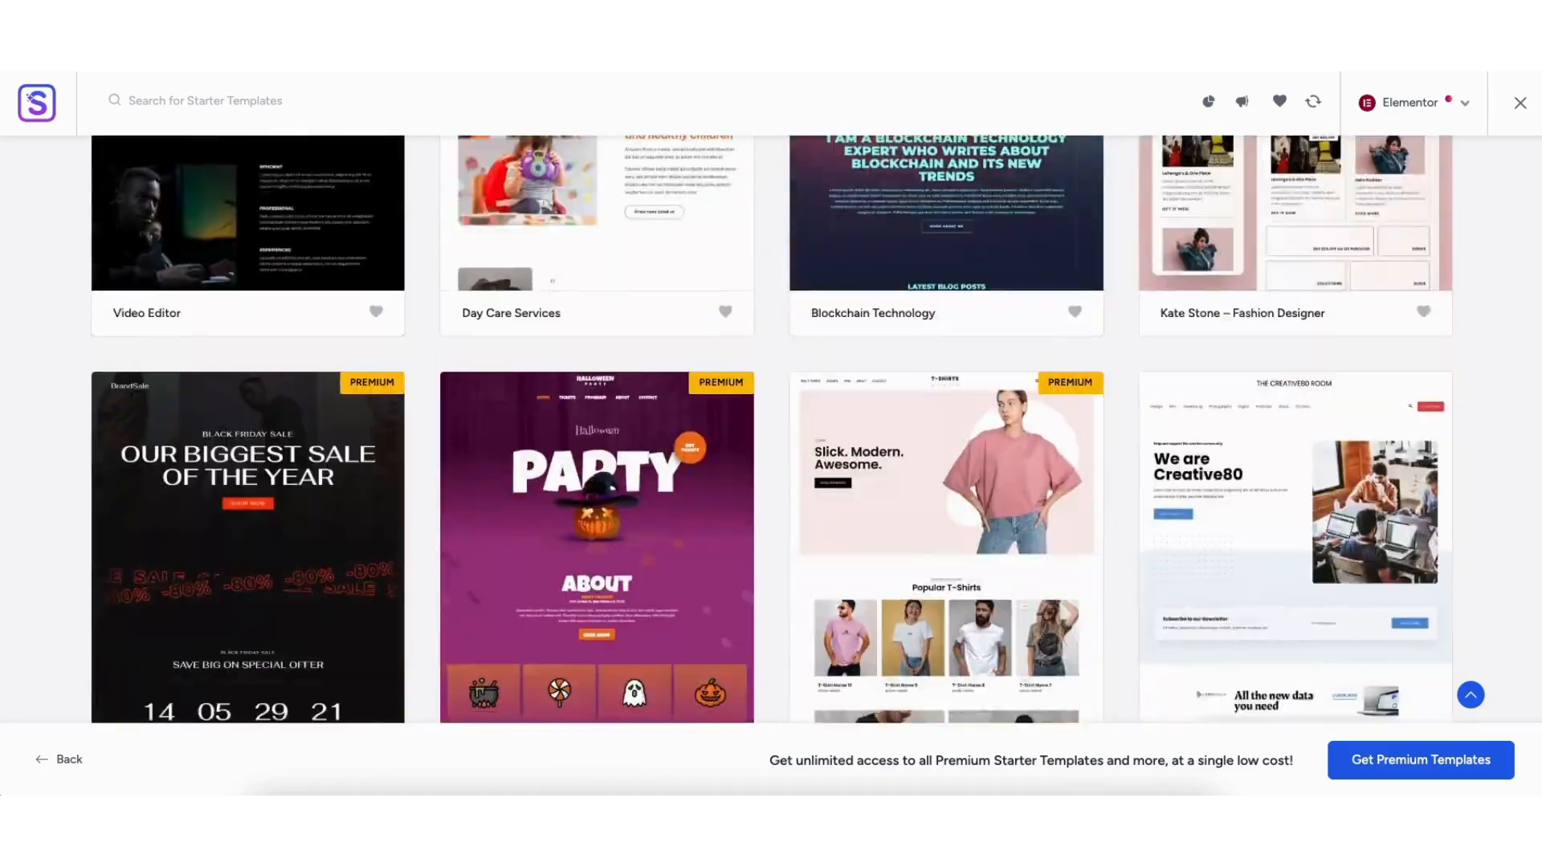
pyautogui.scroll(-10, 771, 426)
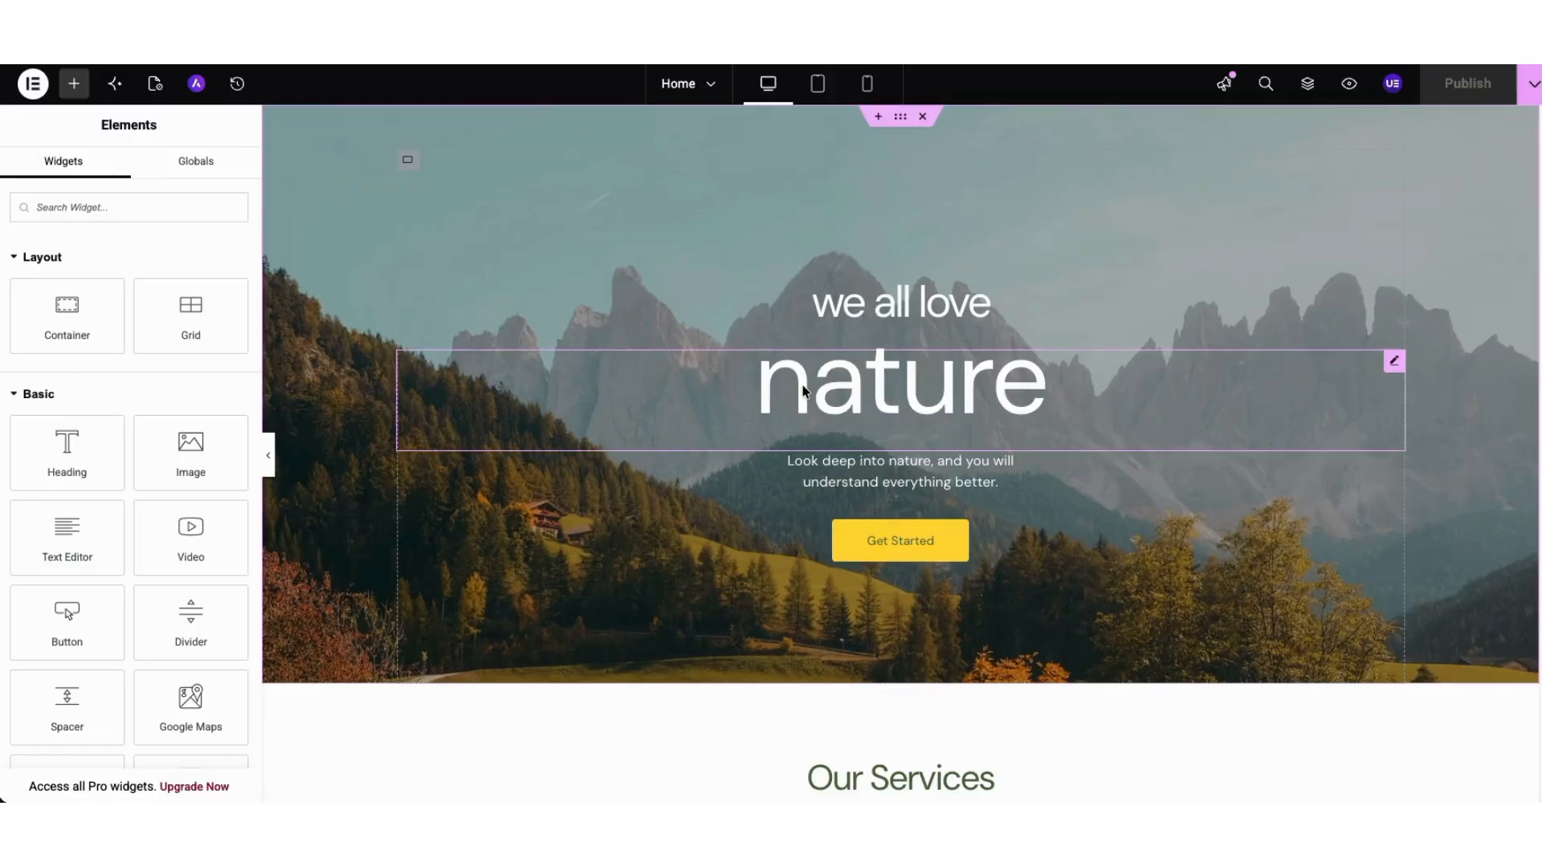
pyautogui.click(803, 391)
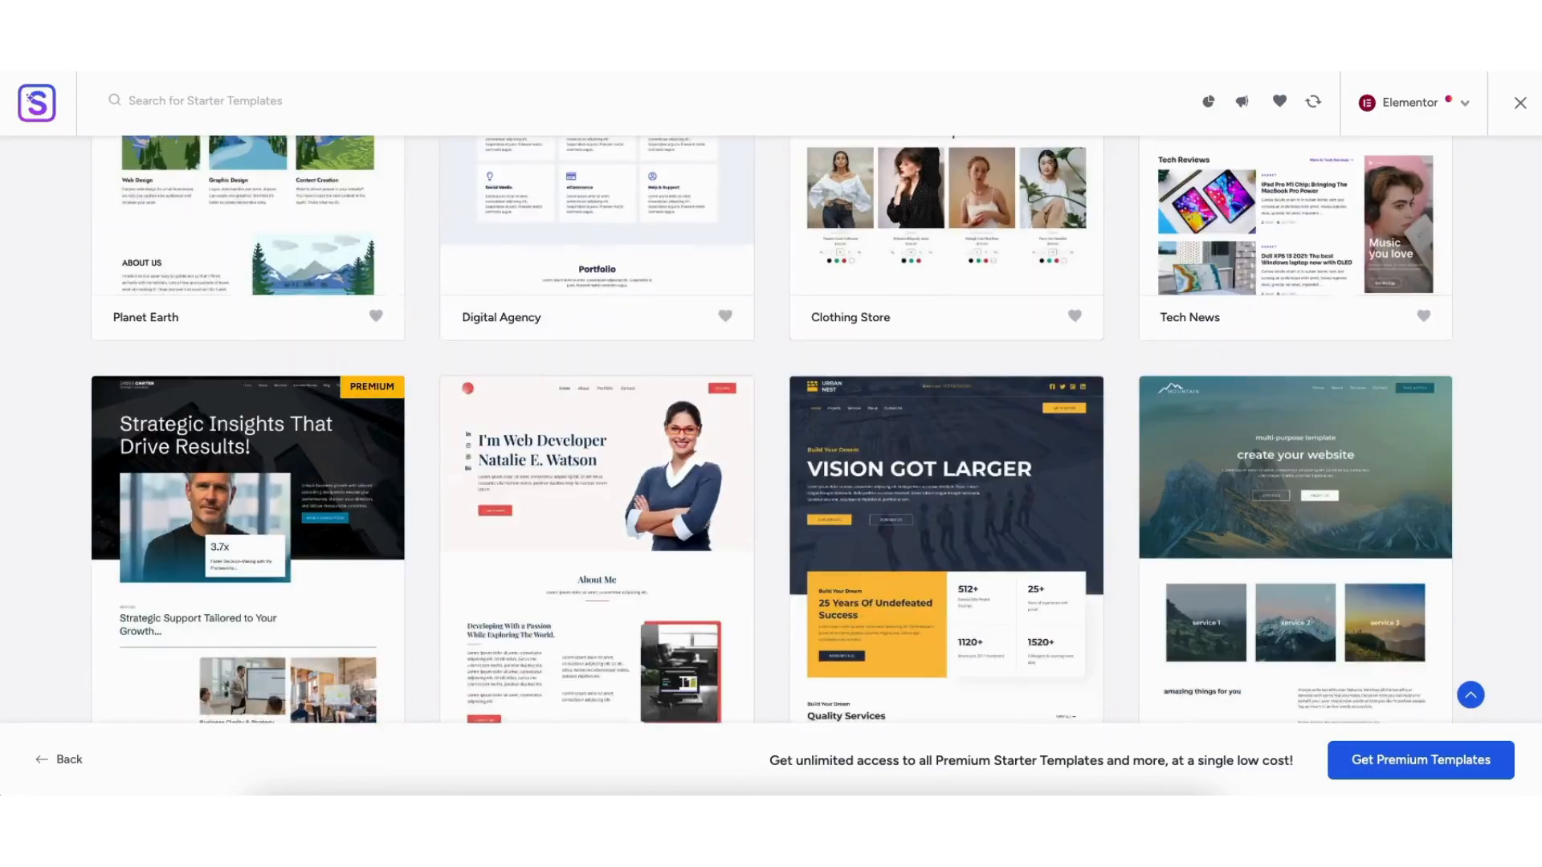
pyautogui.scroll(-15, 771, 430)
pyautogui.scroll(-10, 771, 430)
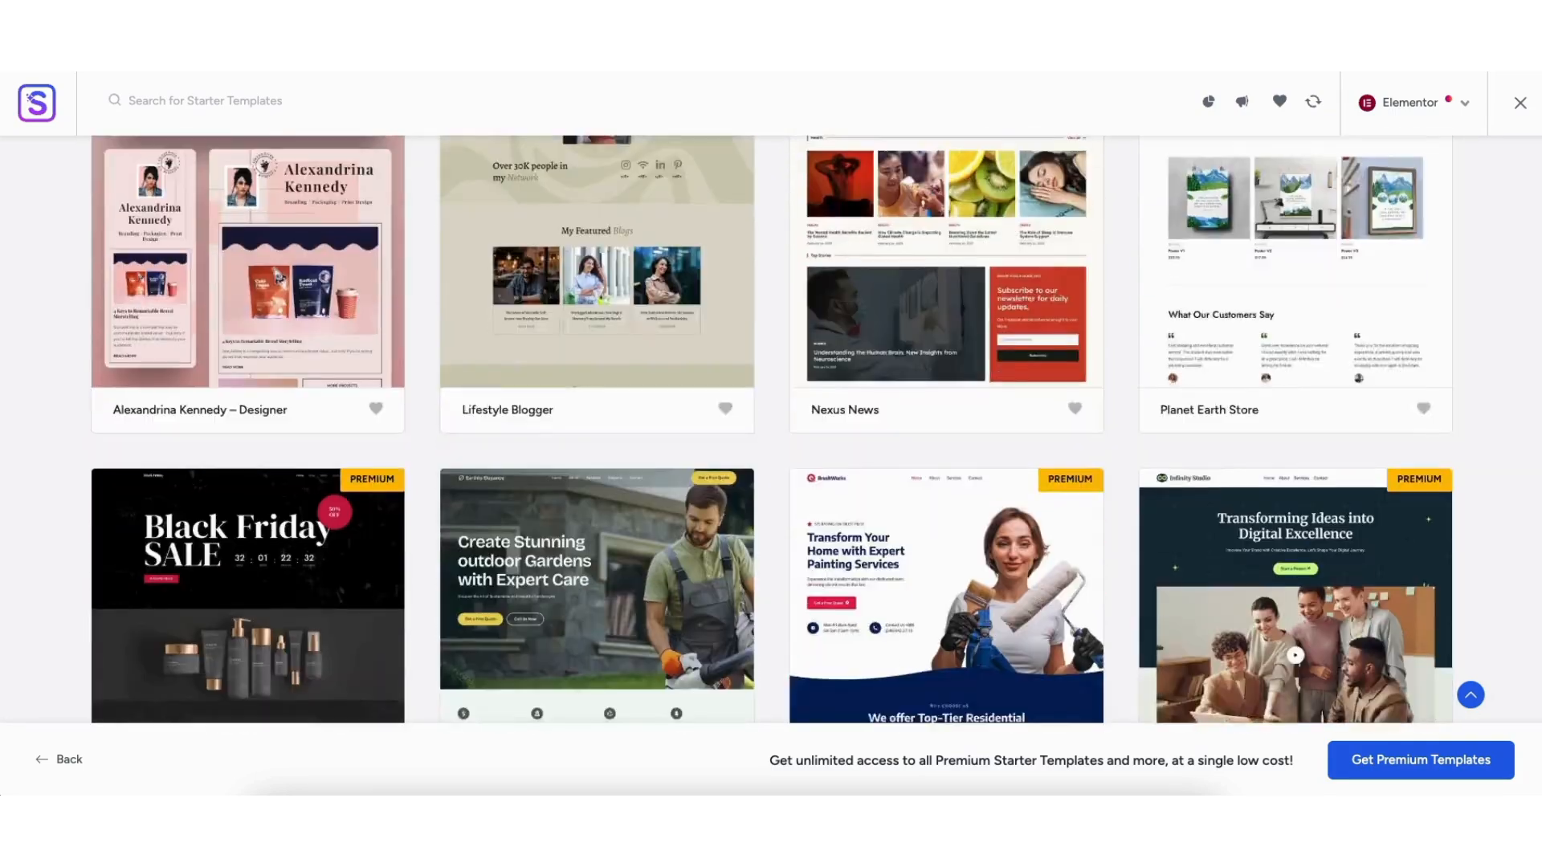
pyautogui.scroll(-10, 771, 429)
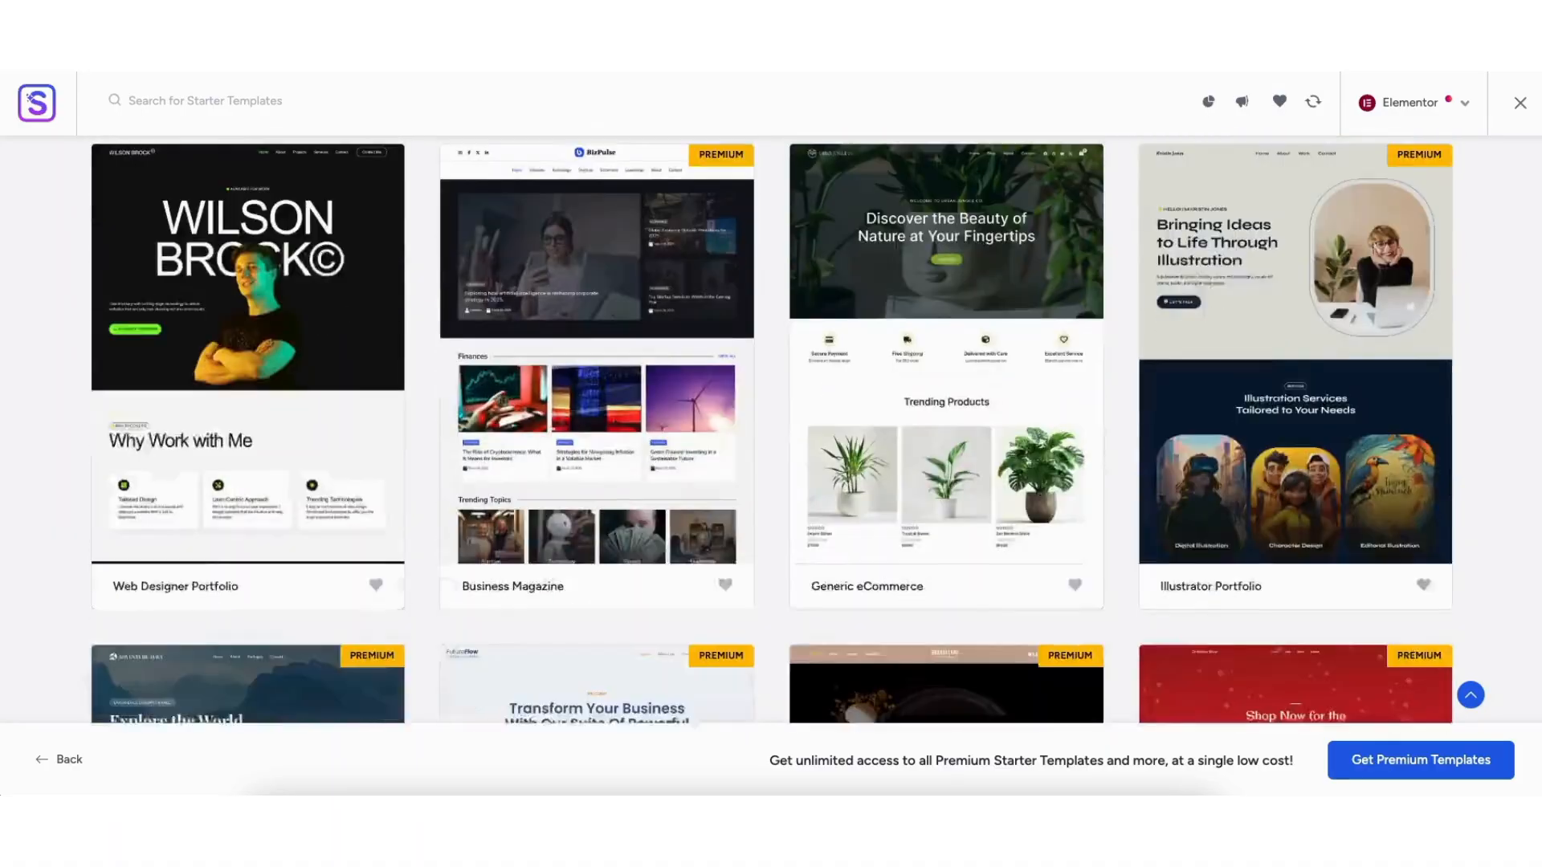
pyautogui.scroll(-5, 771, 429)
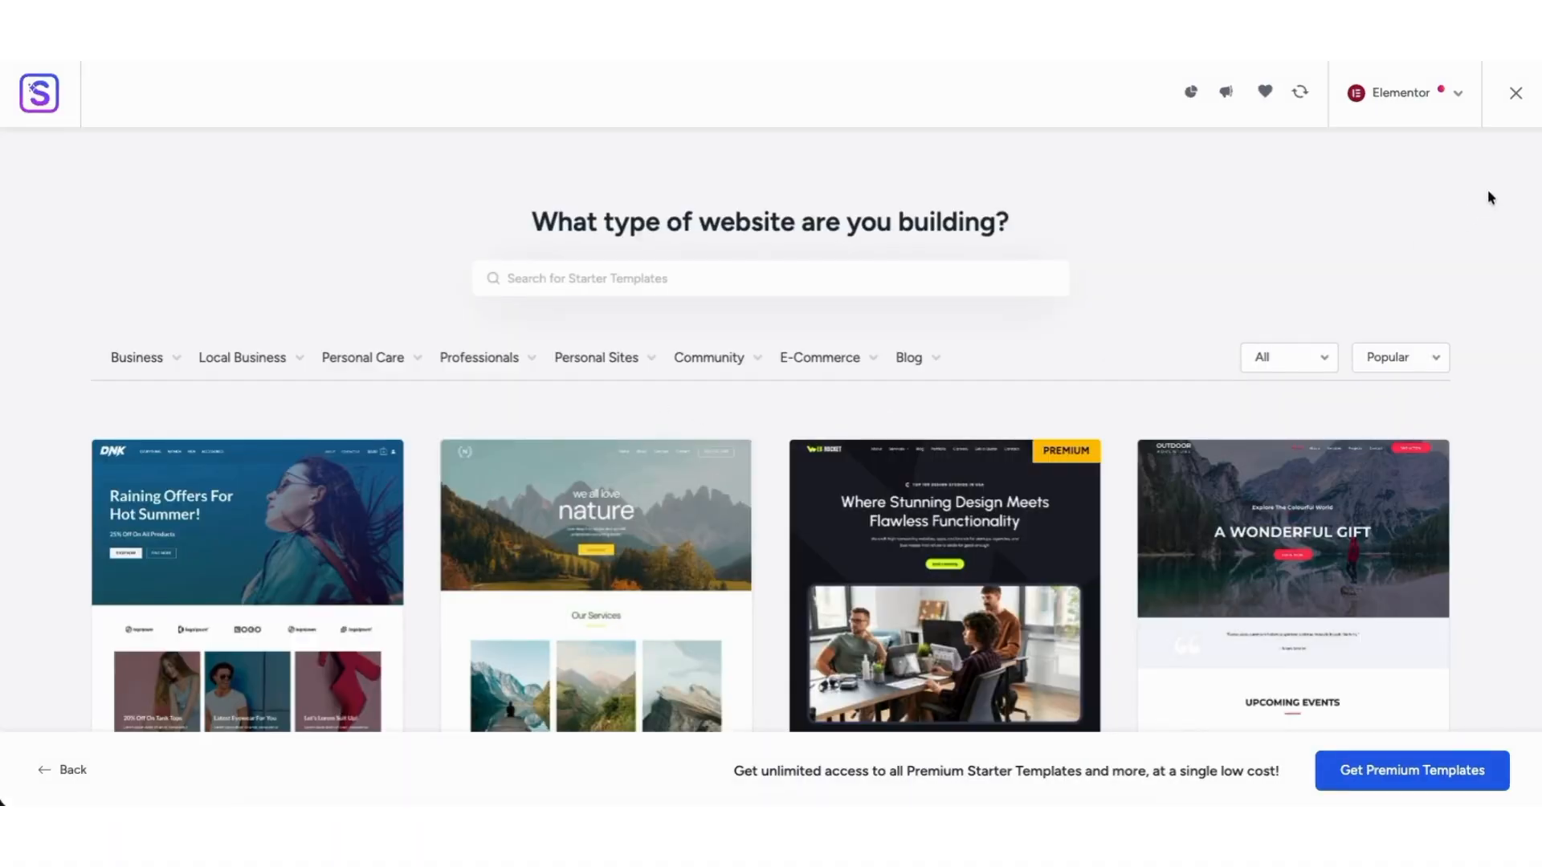
# Step: Choose the Love Nature template for the website
pyautogui.scroll(-3, 771, 429)
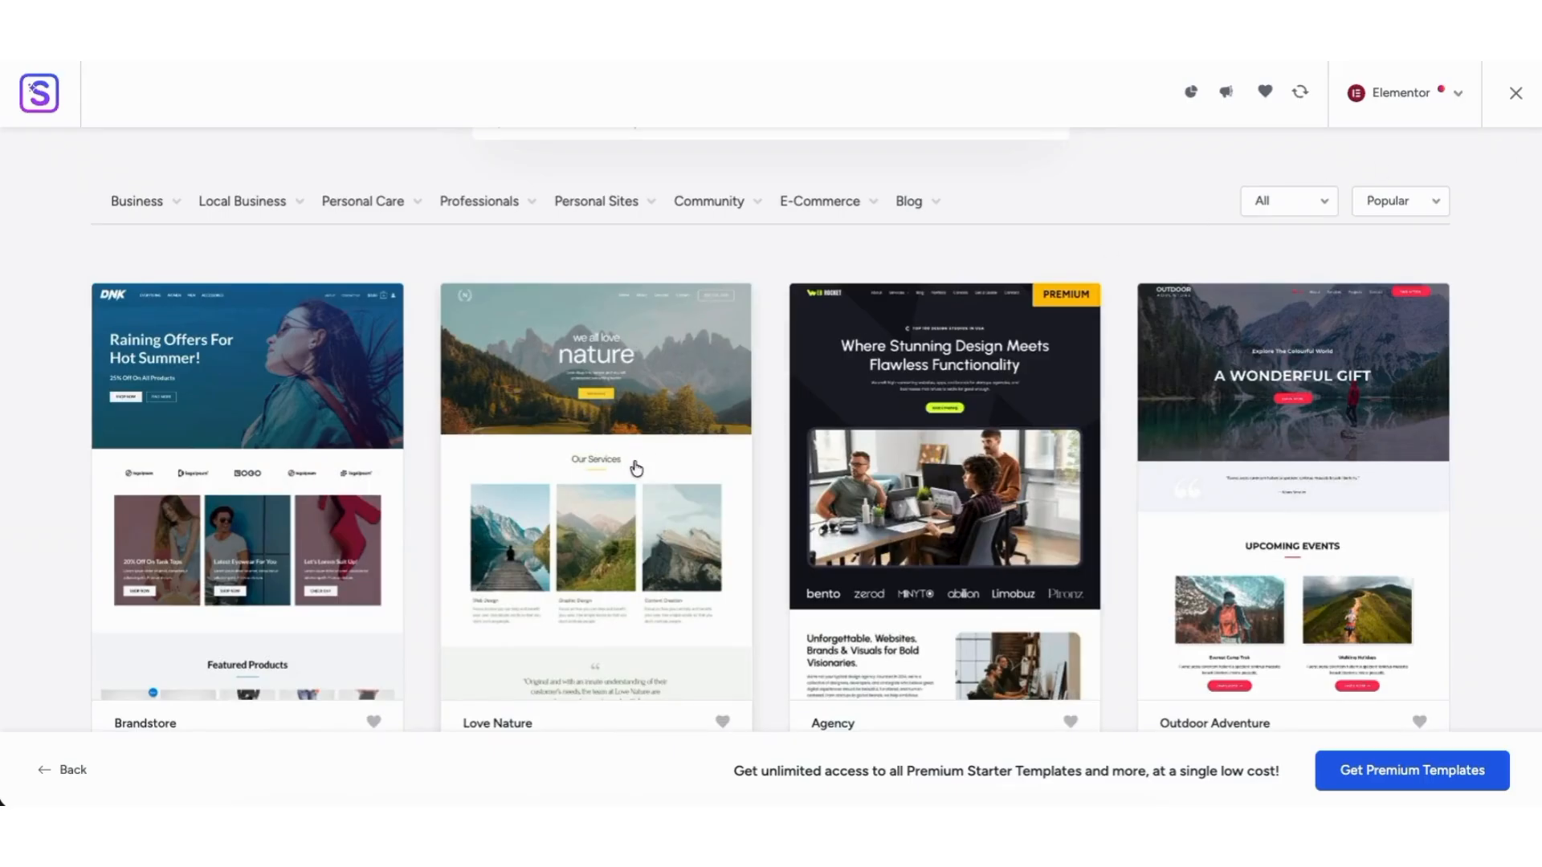
pyautogui.click(558, 484)
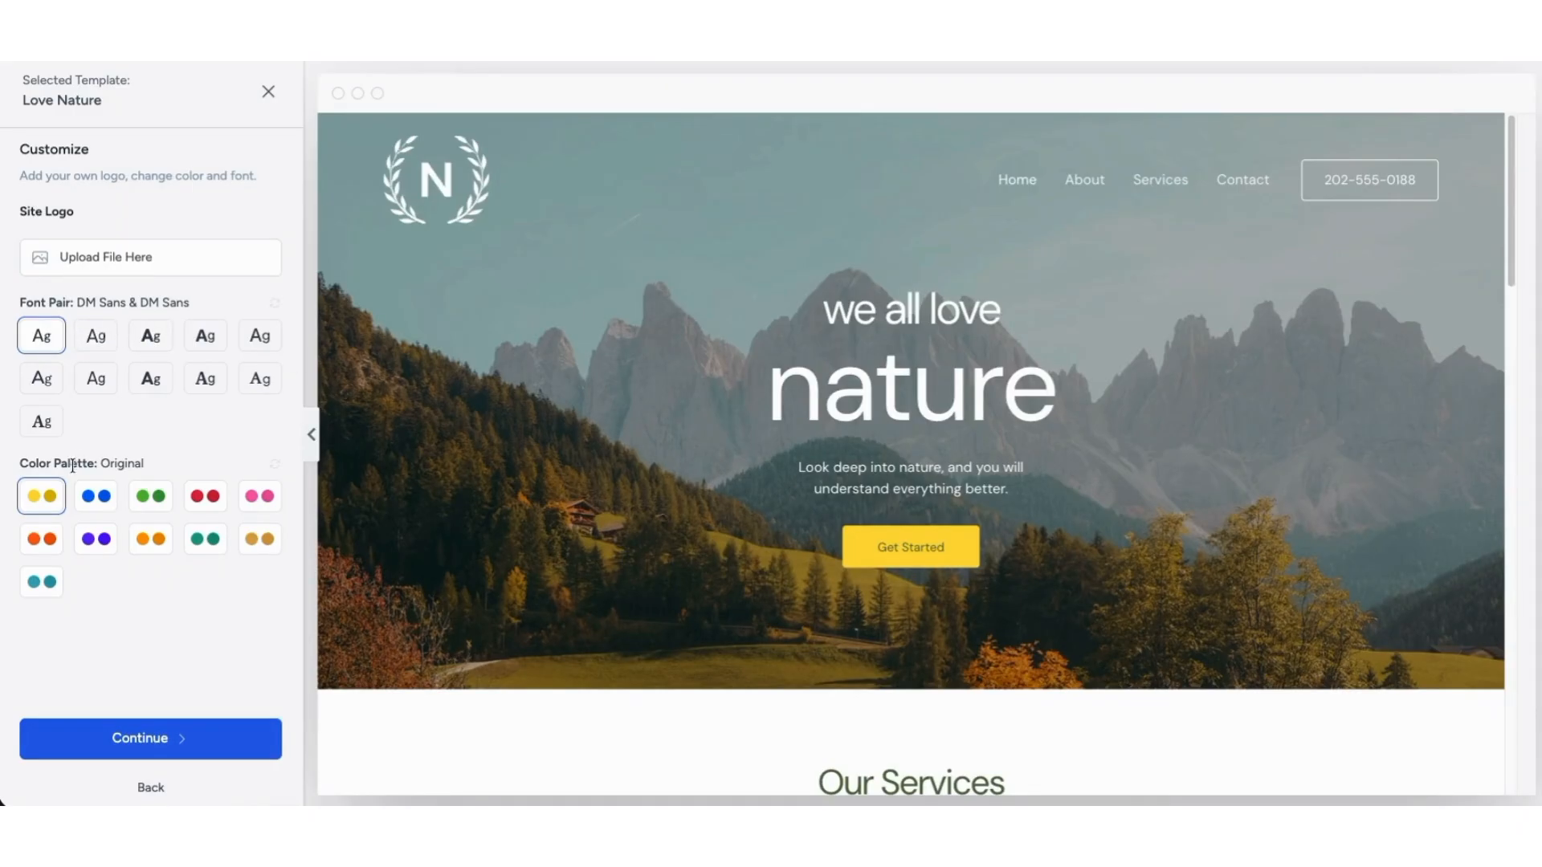
# Step: Try the alternative color palettes on the Love Nature template and return to the Original palette
pyautogui.click(97, 496)
pyautogui.click(151, 496)
pyautogui.click(205, 497)
pyautogui.click(259, 502)
pyautogui.click(259, 539)
pyautogui.click(206, 538)
pyautogui.click(151, 539)
pyautogui.click(95, 540)
pyautogui.click(42, 539)
pyautogui.click(45, 583)
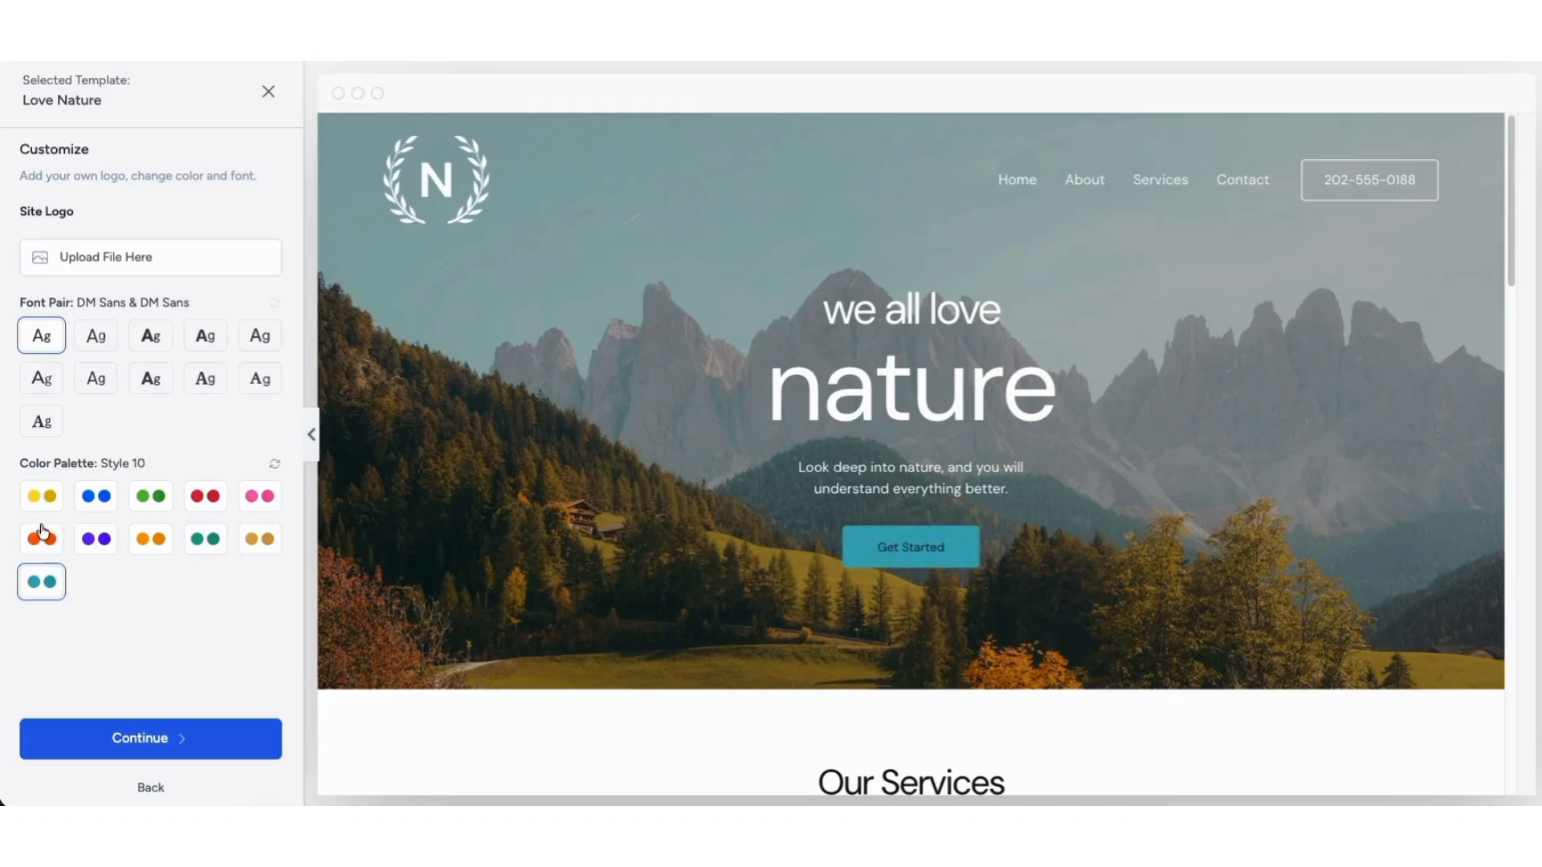
pyautogui.click(42, 498)
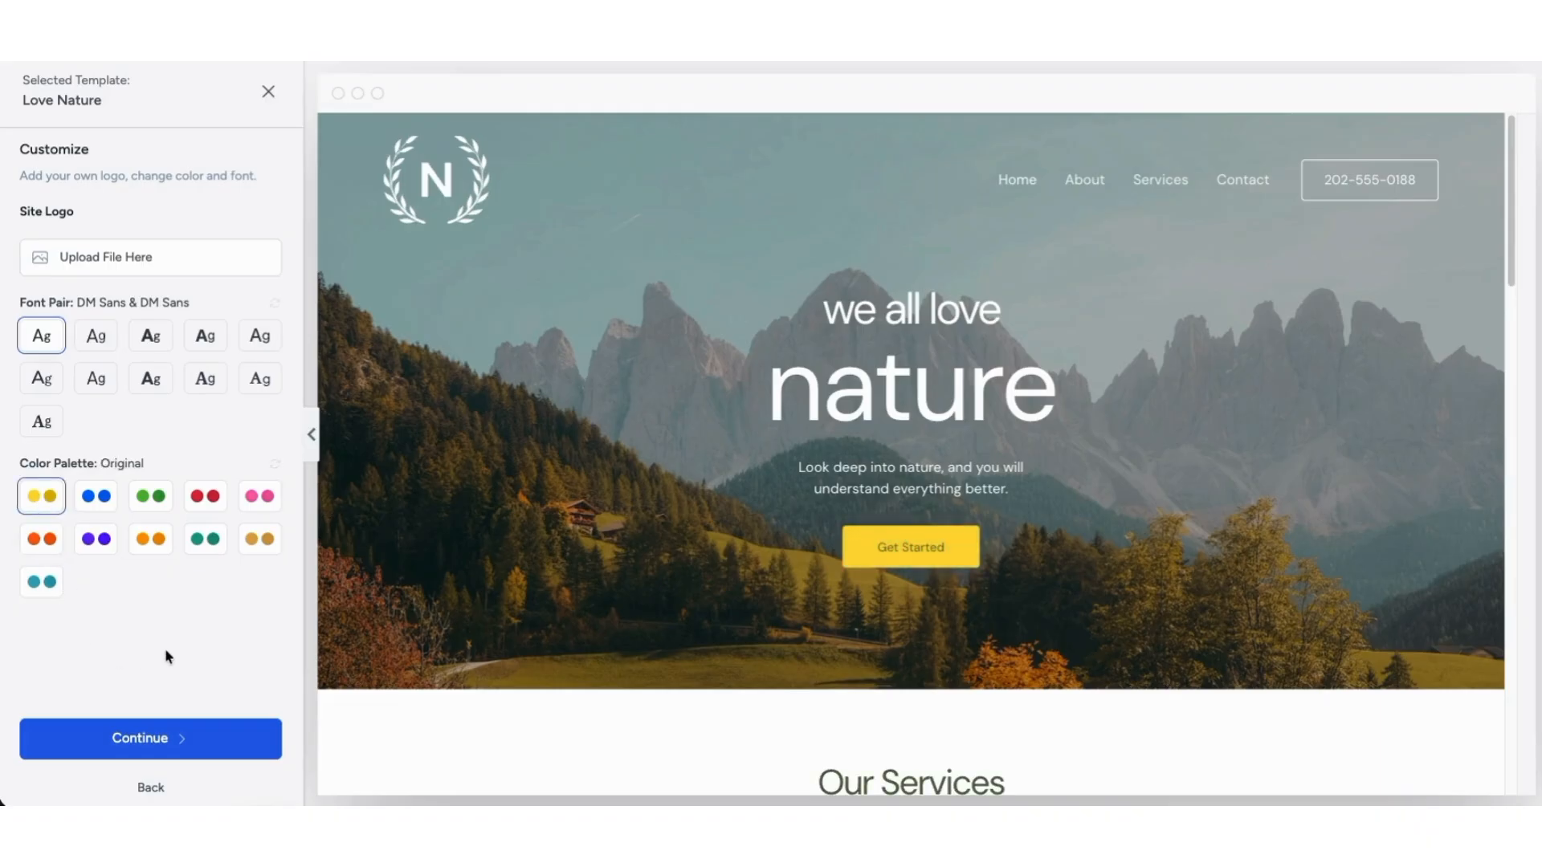
# Step: Continue with the customized template, skip the optional feature selection, and submit the final form to build the website
pyautogui.click(131, 743)
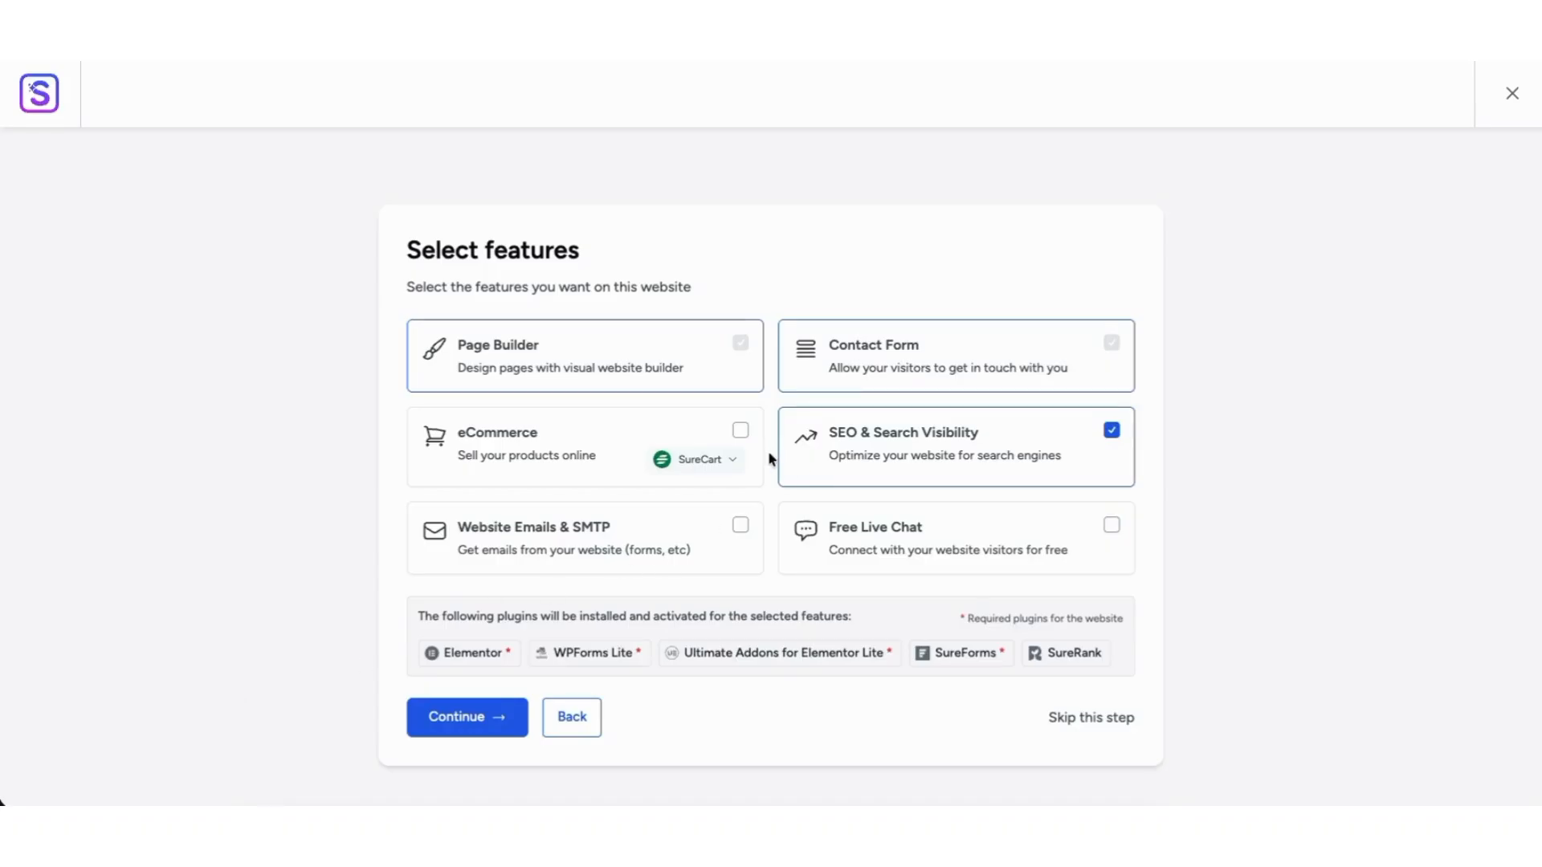
pyautogui.click(1113, 528)
pyautogui.click(1112, 529)
pyautogui.click(1076, 721)
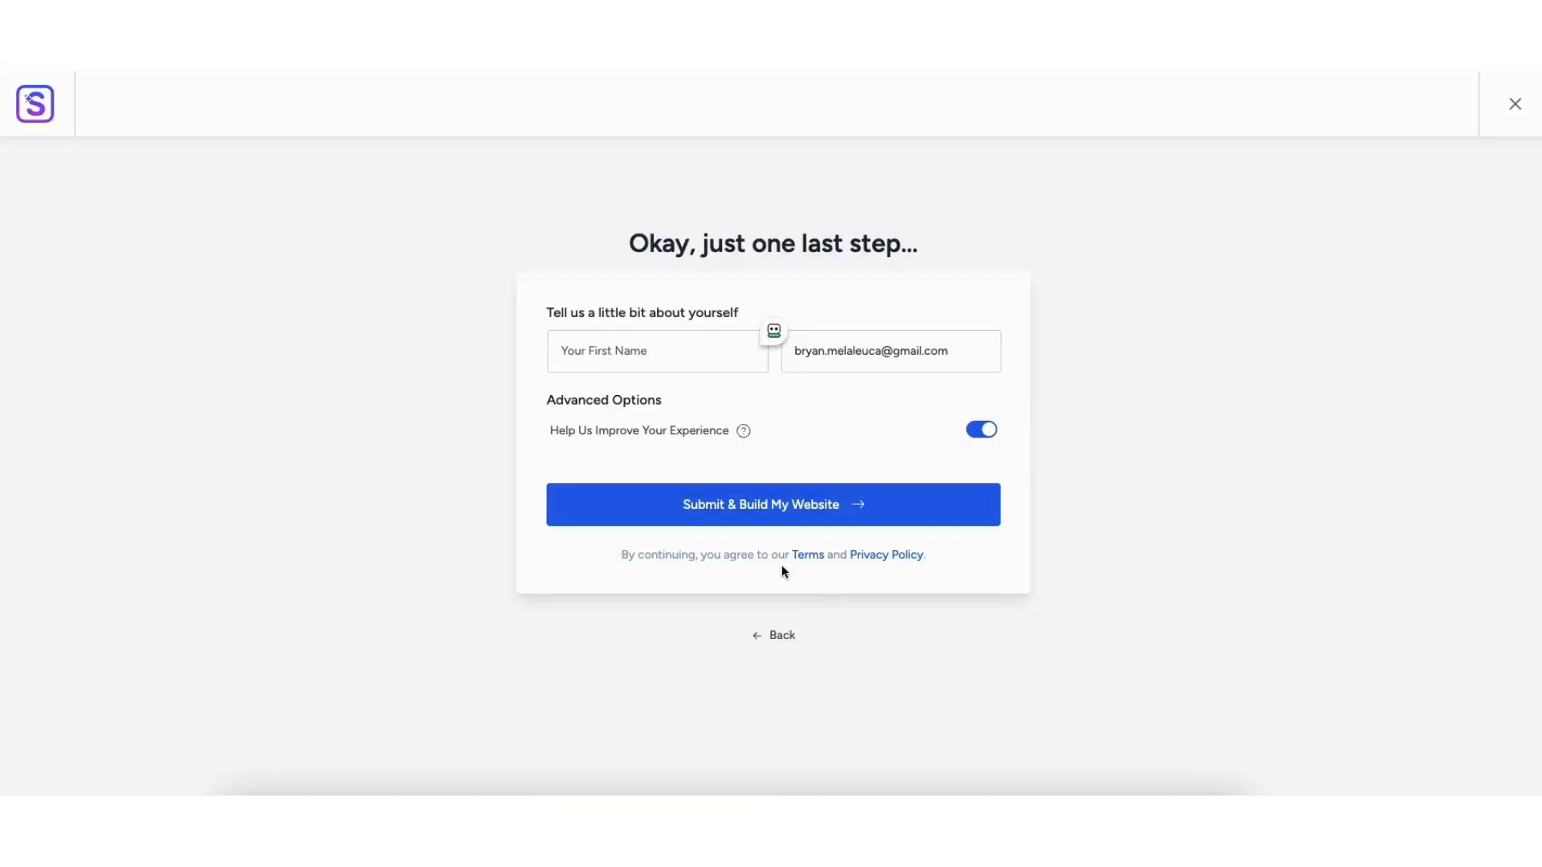
pyautogui.click(689, 507)
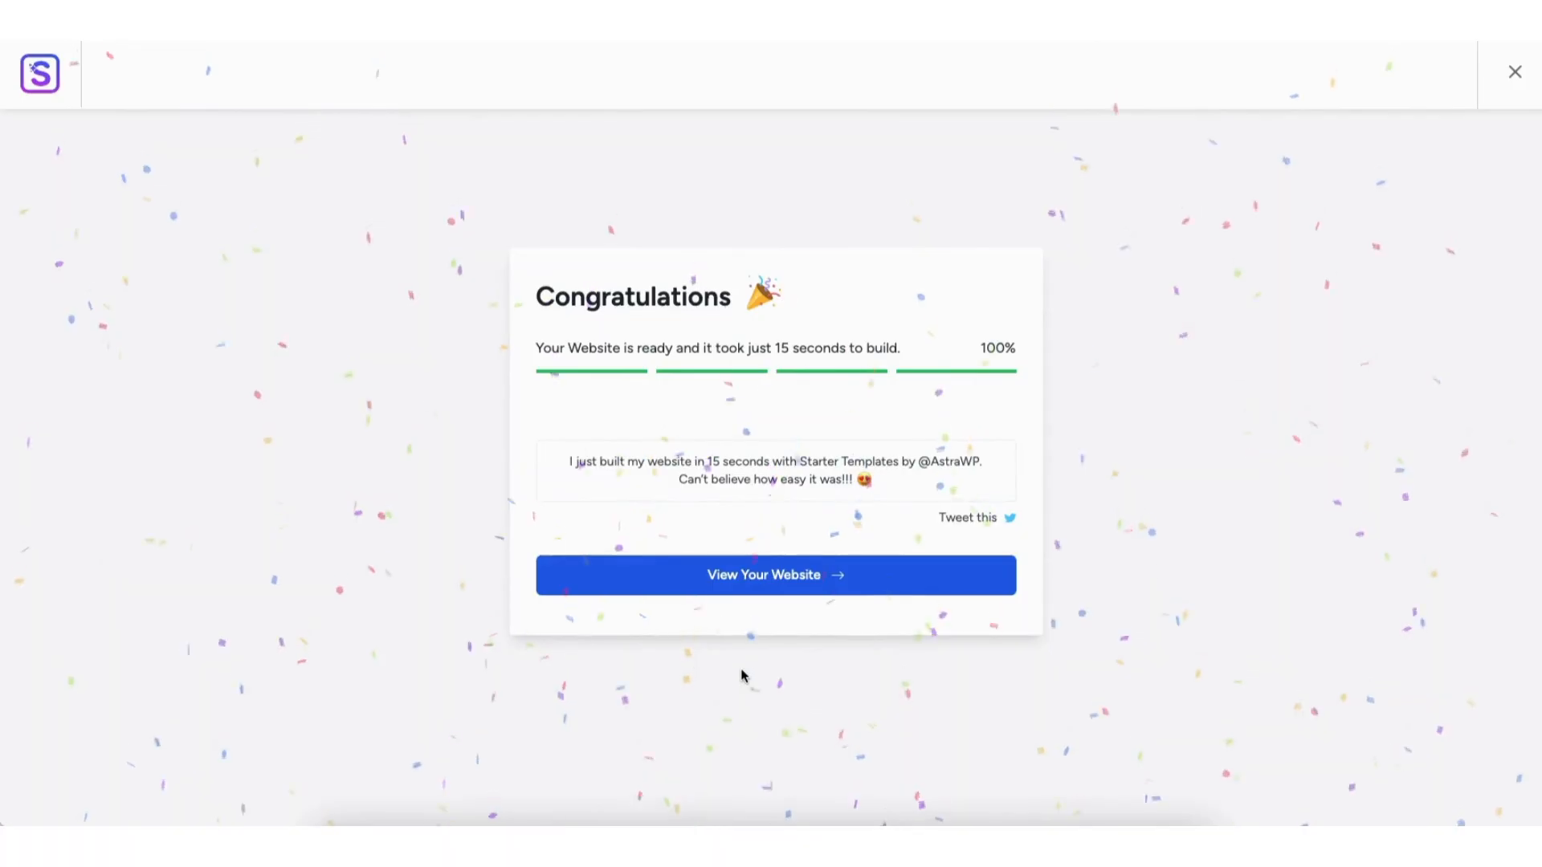
# Step: Open the newly built website and examine its home page down to the Our Services section
pyautogui.click(741, 577)
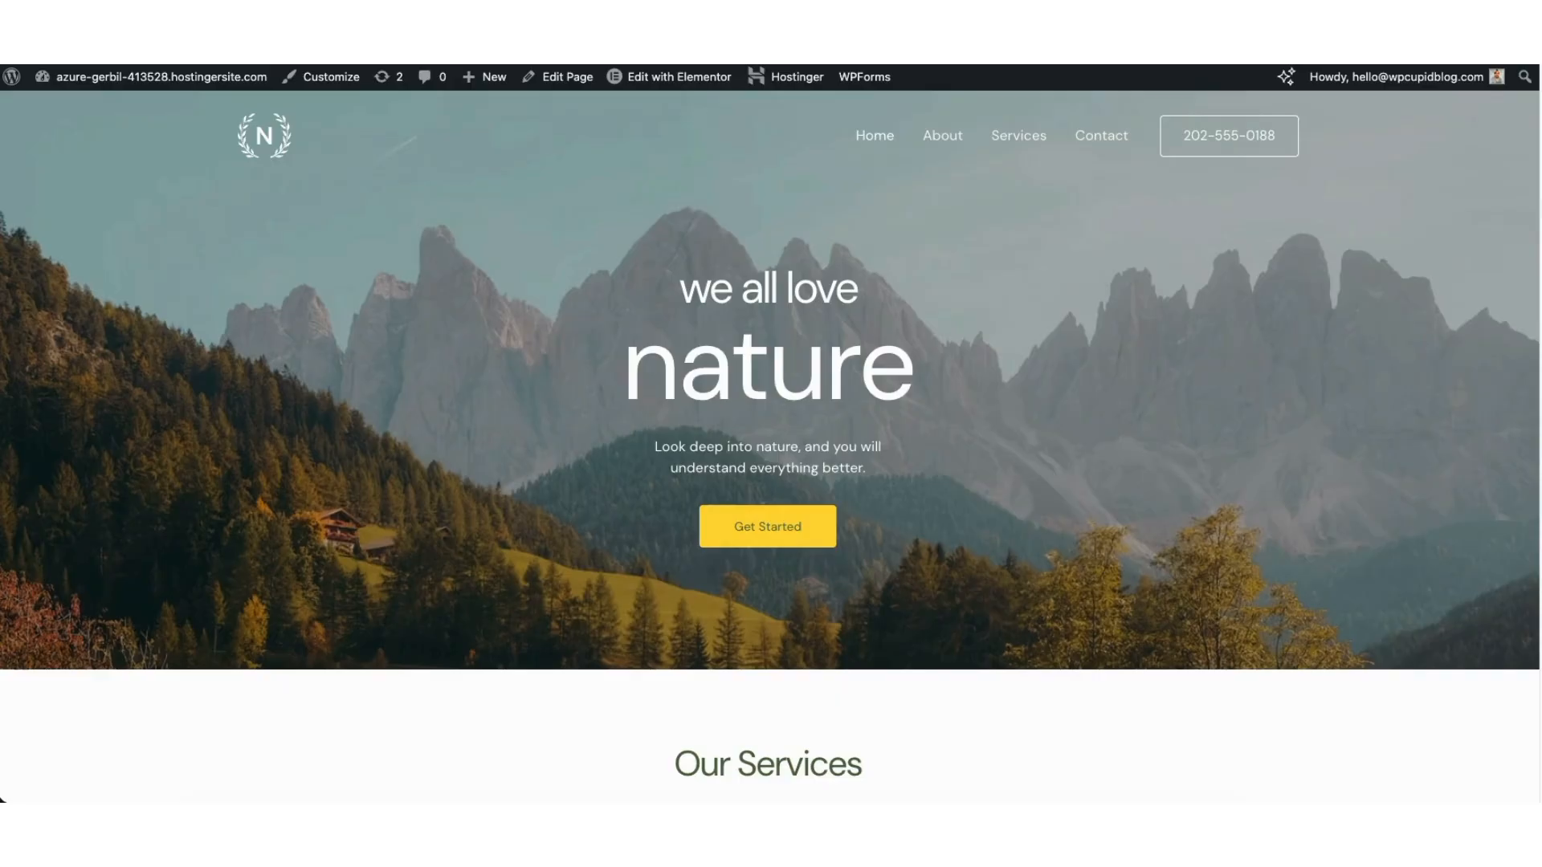
pyautogui.scroll(-2, 769, 433)
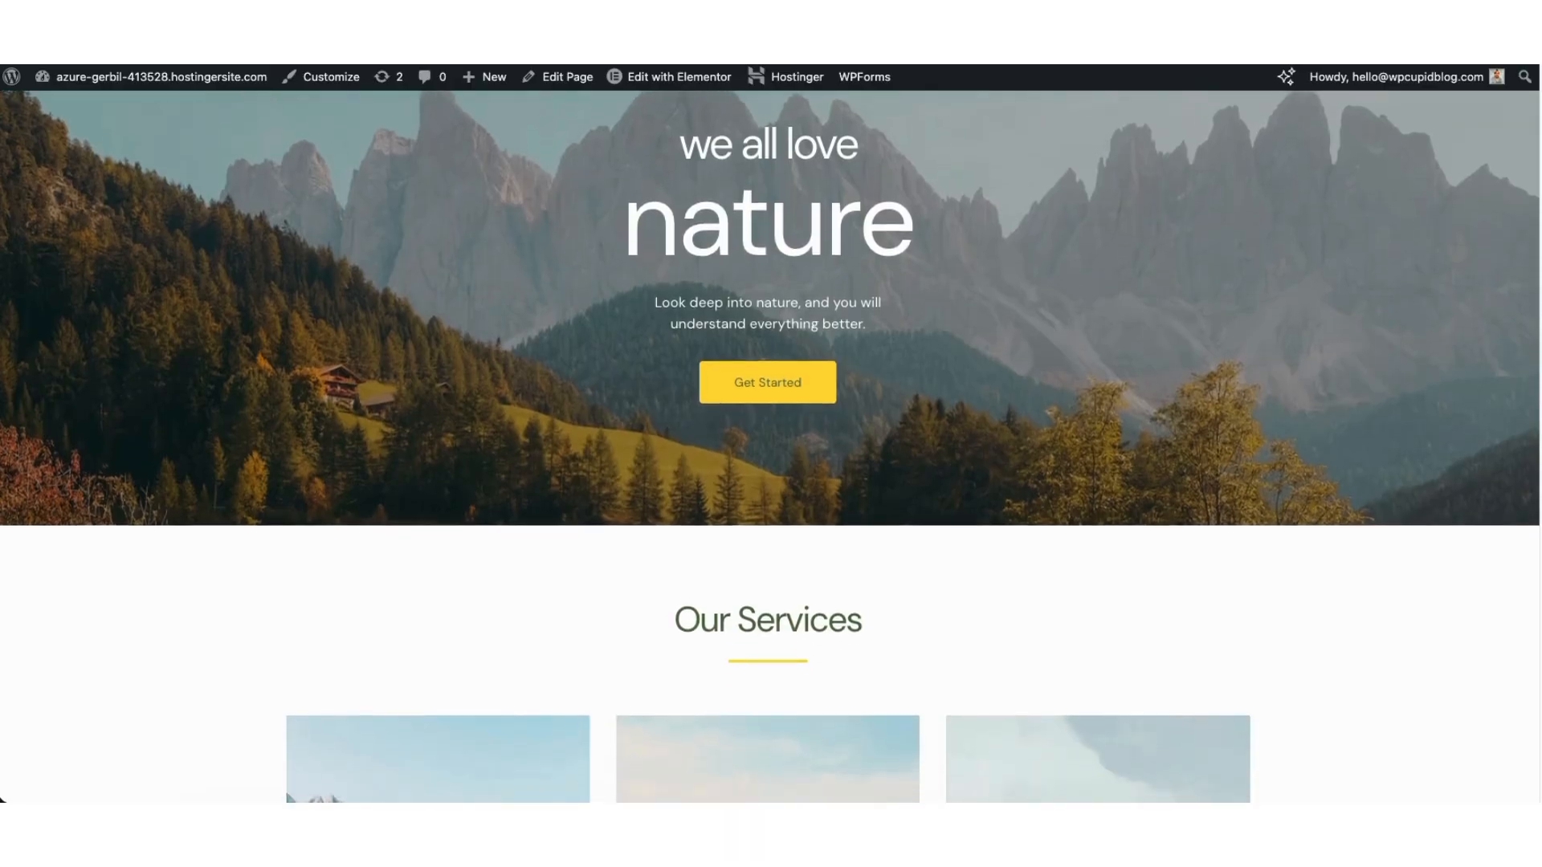
pyautogui.scroll(-3, 770, 433)
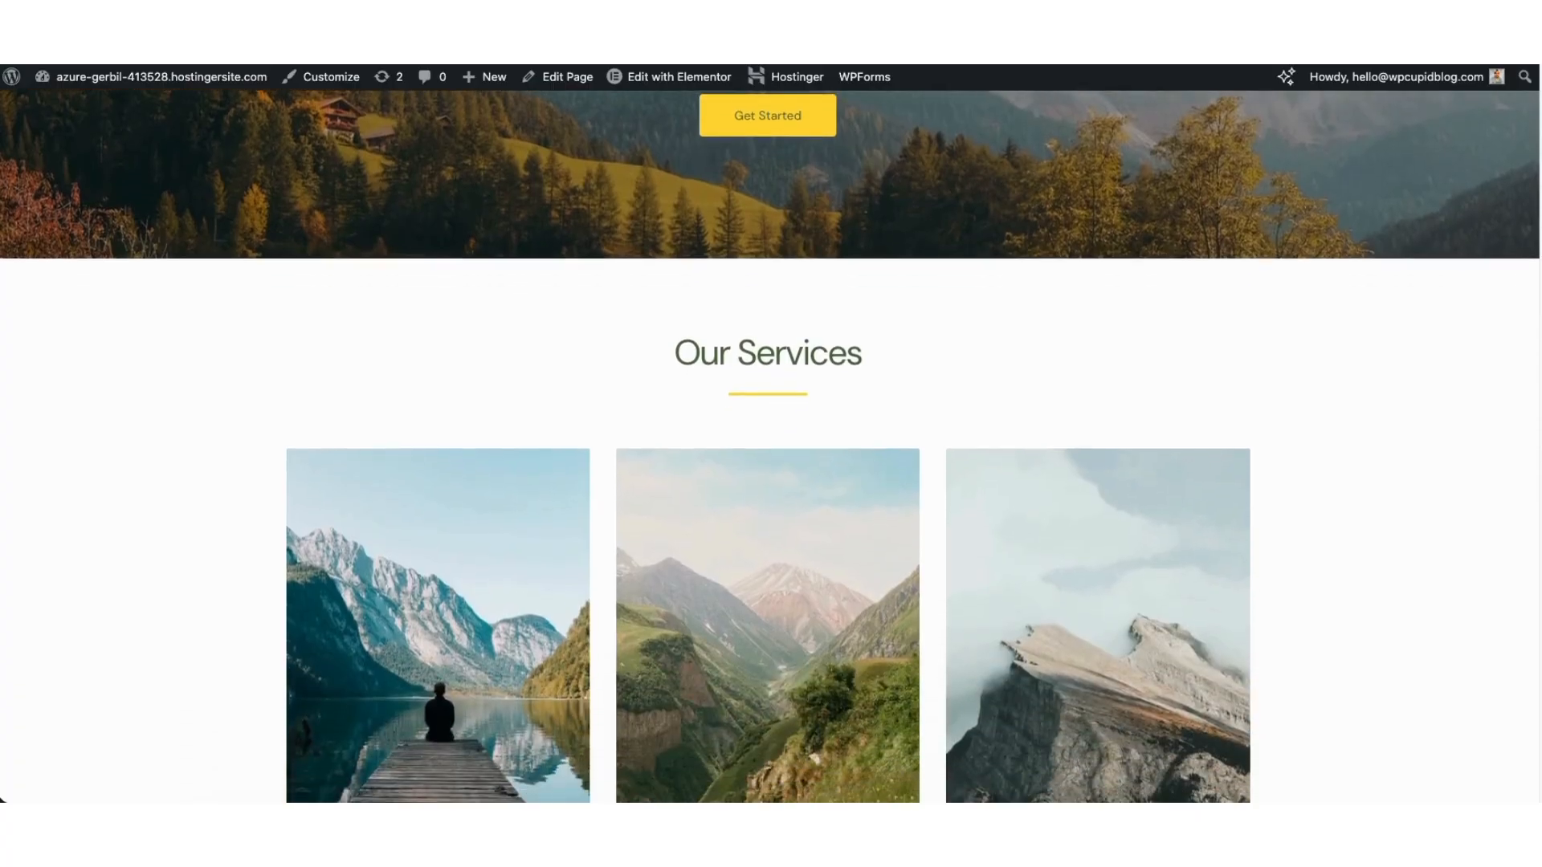
# Step: Examine the rest of the home page from the service cards through the testimonial, About Us and Questions sections to the footer
pyautogui.scroll(-4, 770, 434)
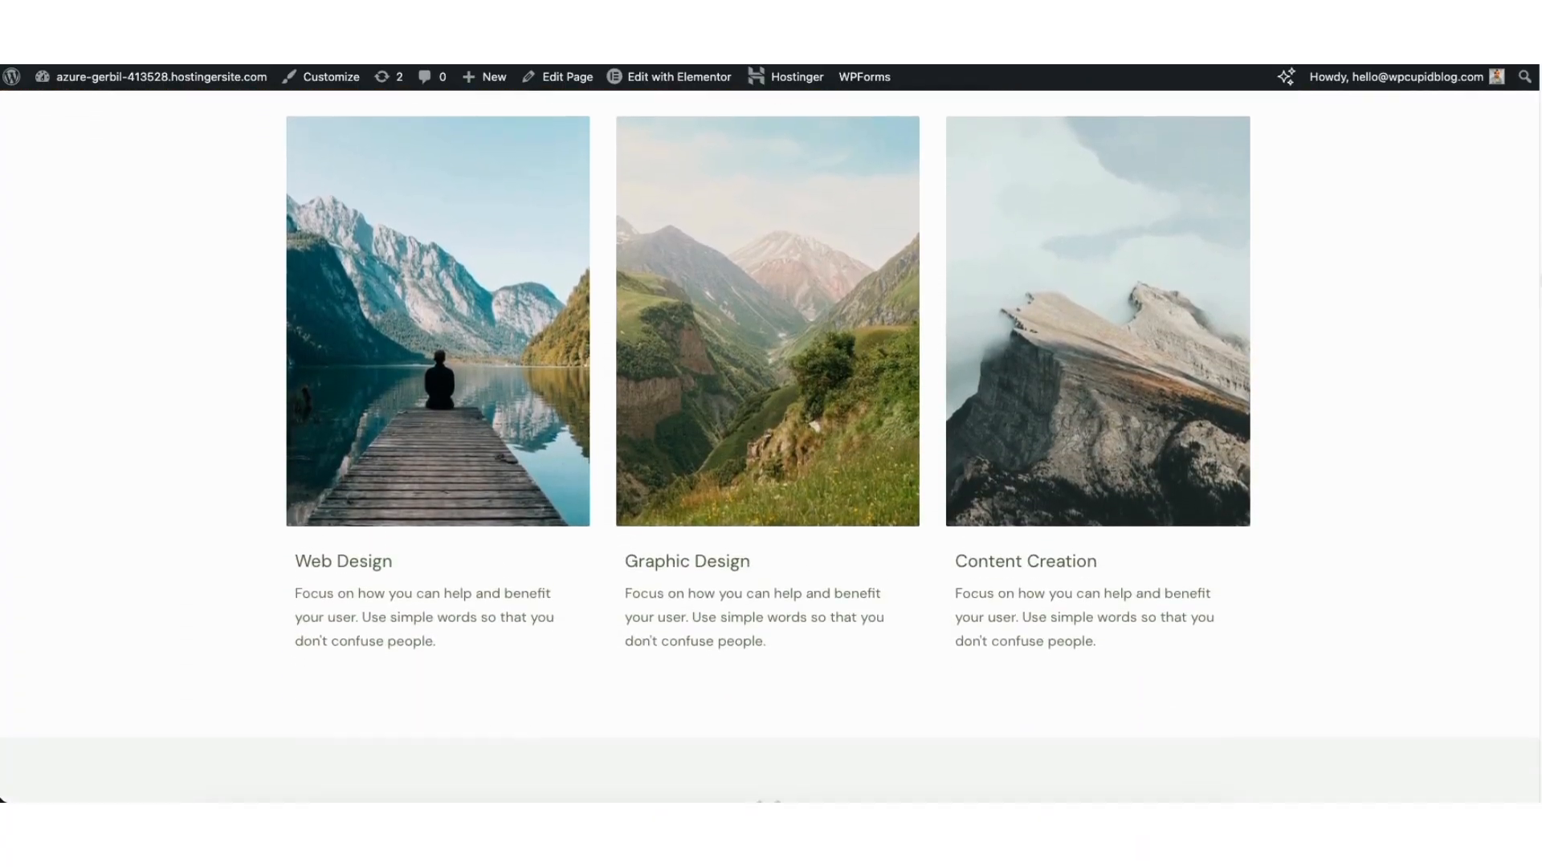
pyautogui.scroll(-4, 769, 433)
pyautogui.scroll(-4, 770, 434)
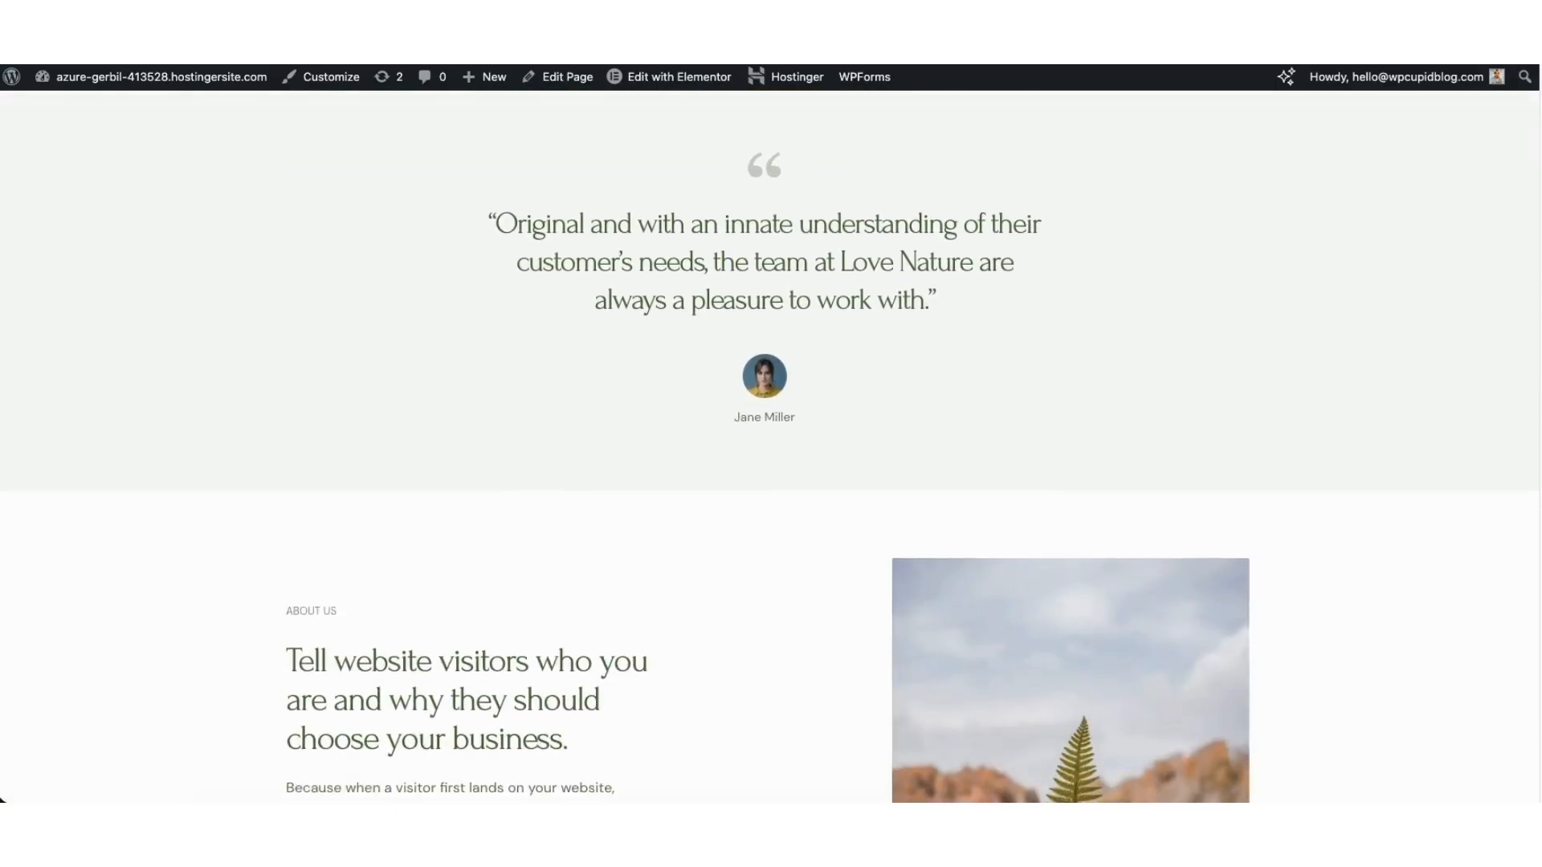
pyautogui.scroll(-4, 770, 434)
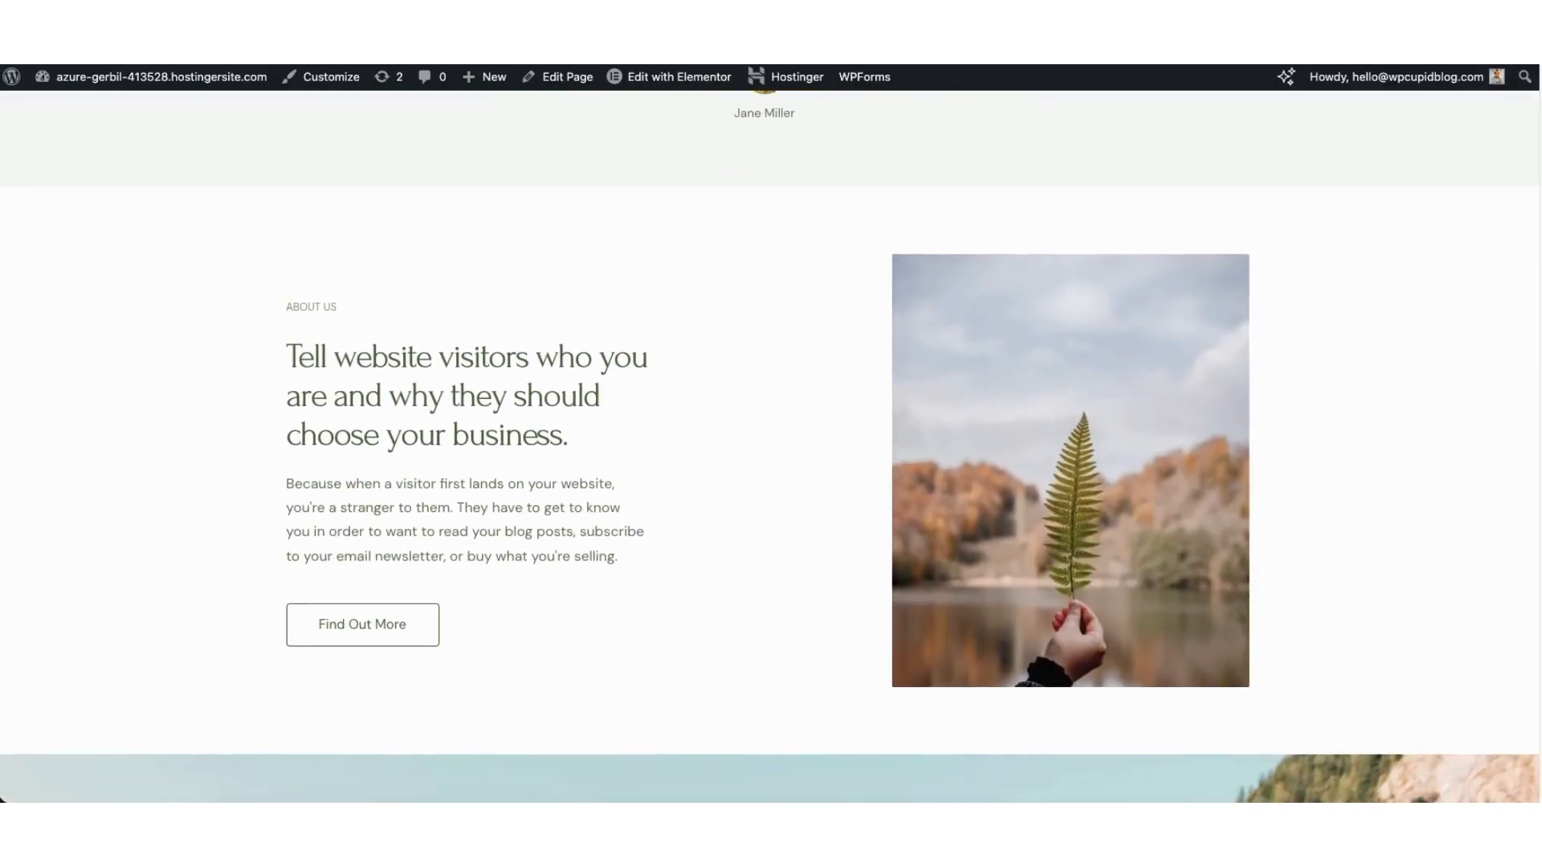
pyautogui.scroll(-3, 769, 434)
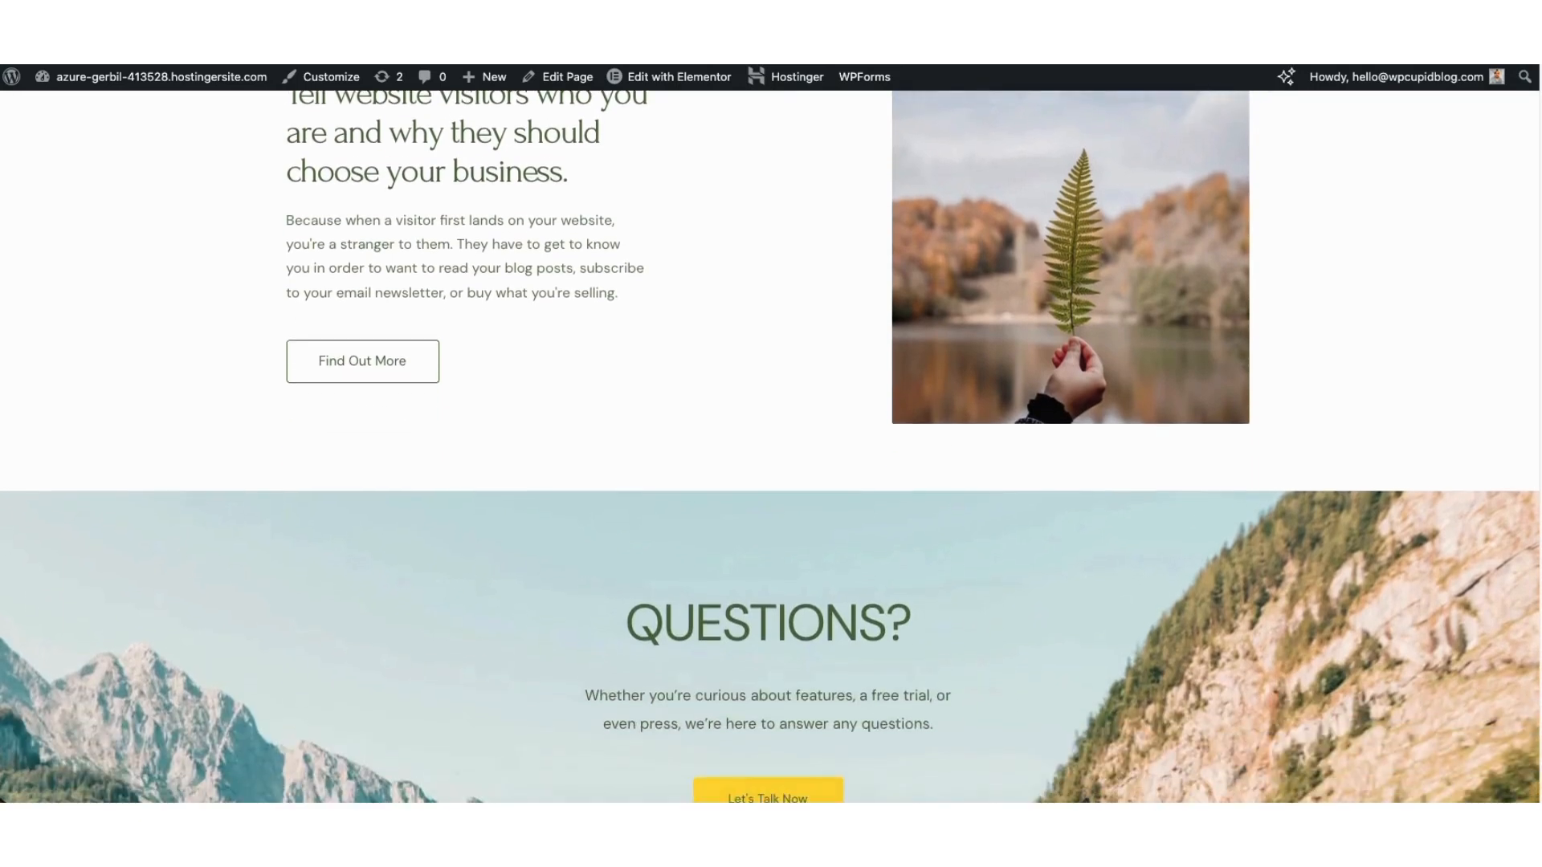
pyautogui.scroll(-3, 770, 434)
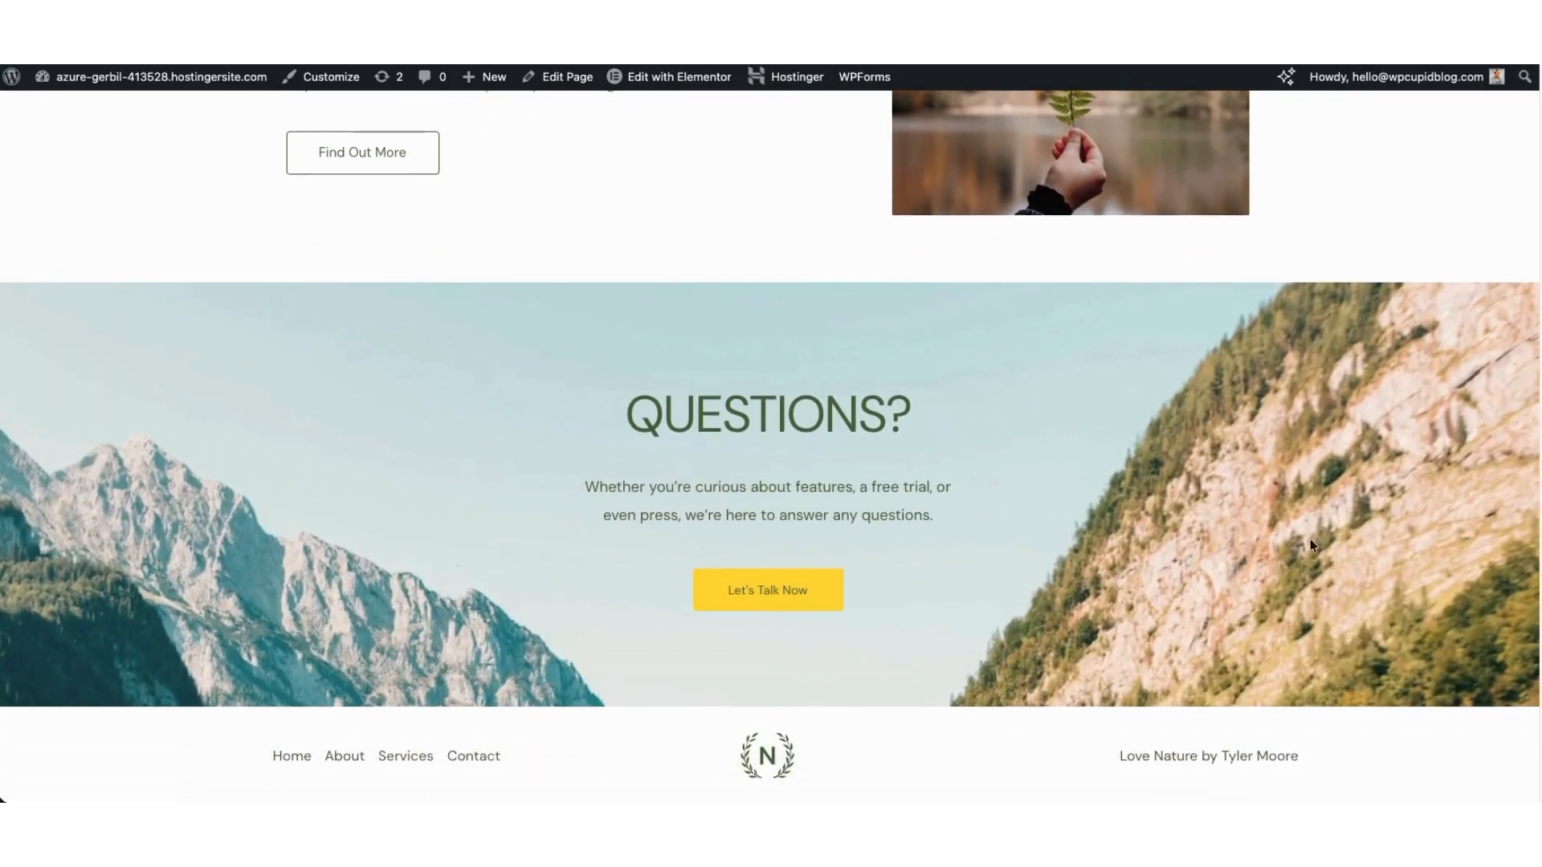
# Step: Open the home page for editing in Elementor and change the large hero heading to "Demo Website"
pyautogui.moveTo(644, 77)
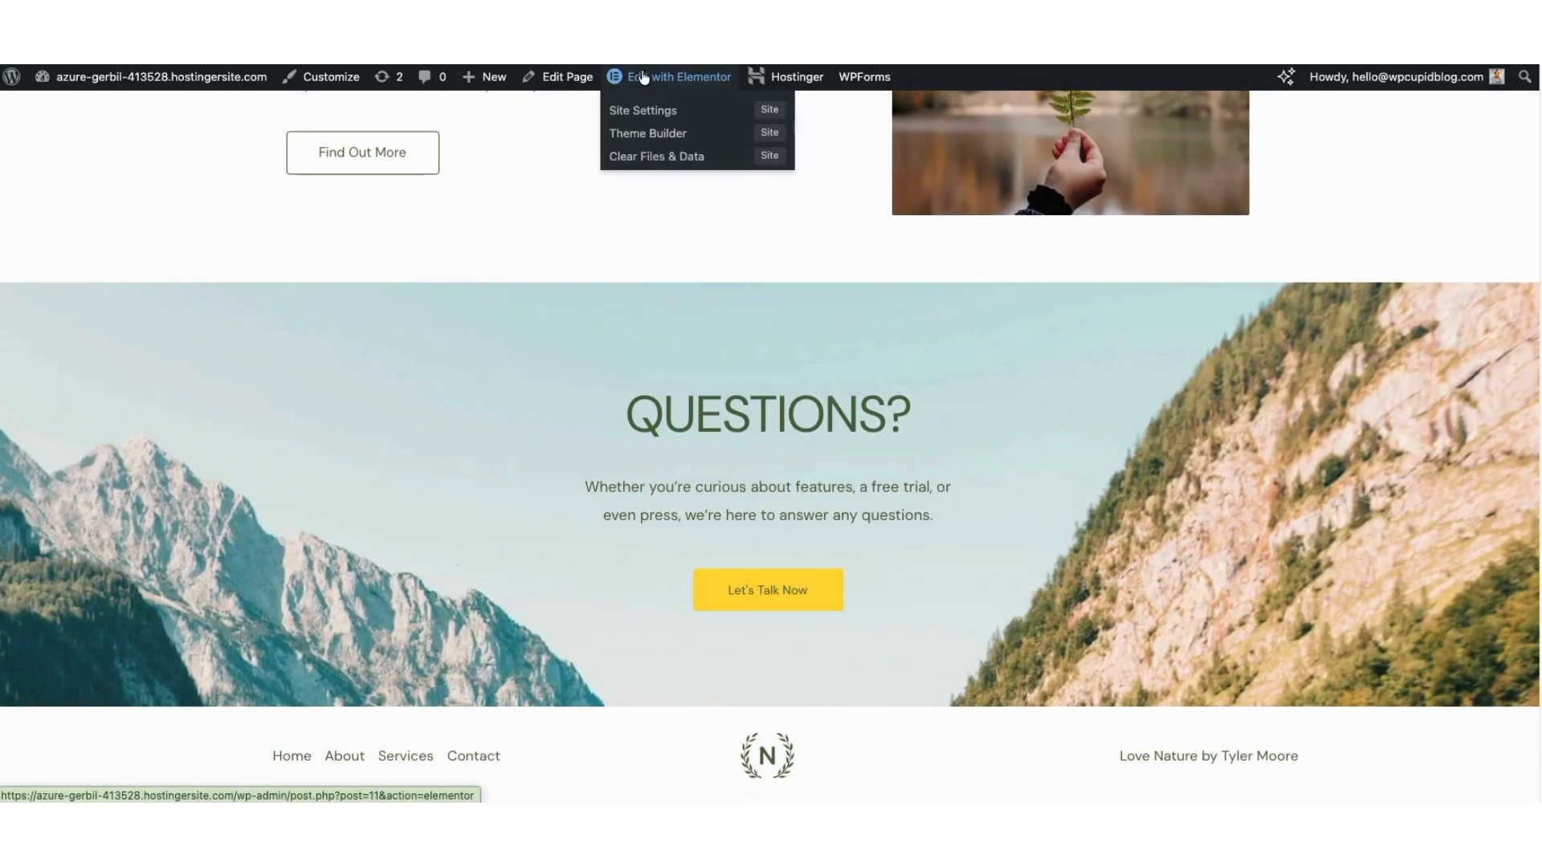
pyautogui.click(644, 77)
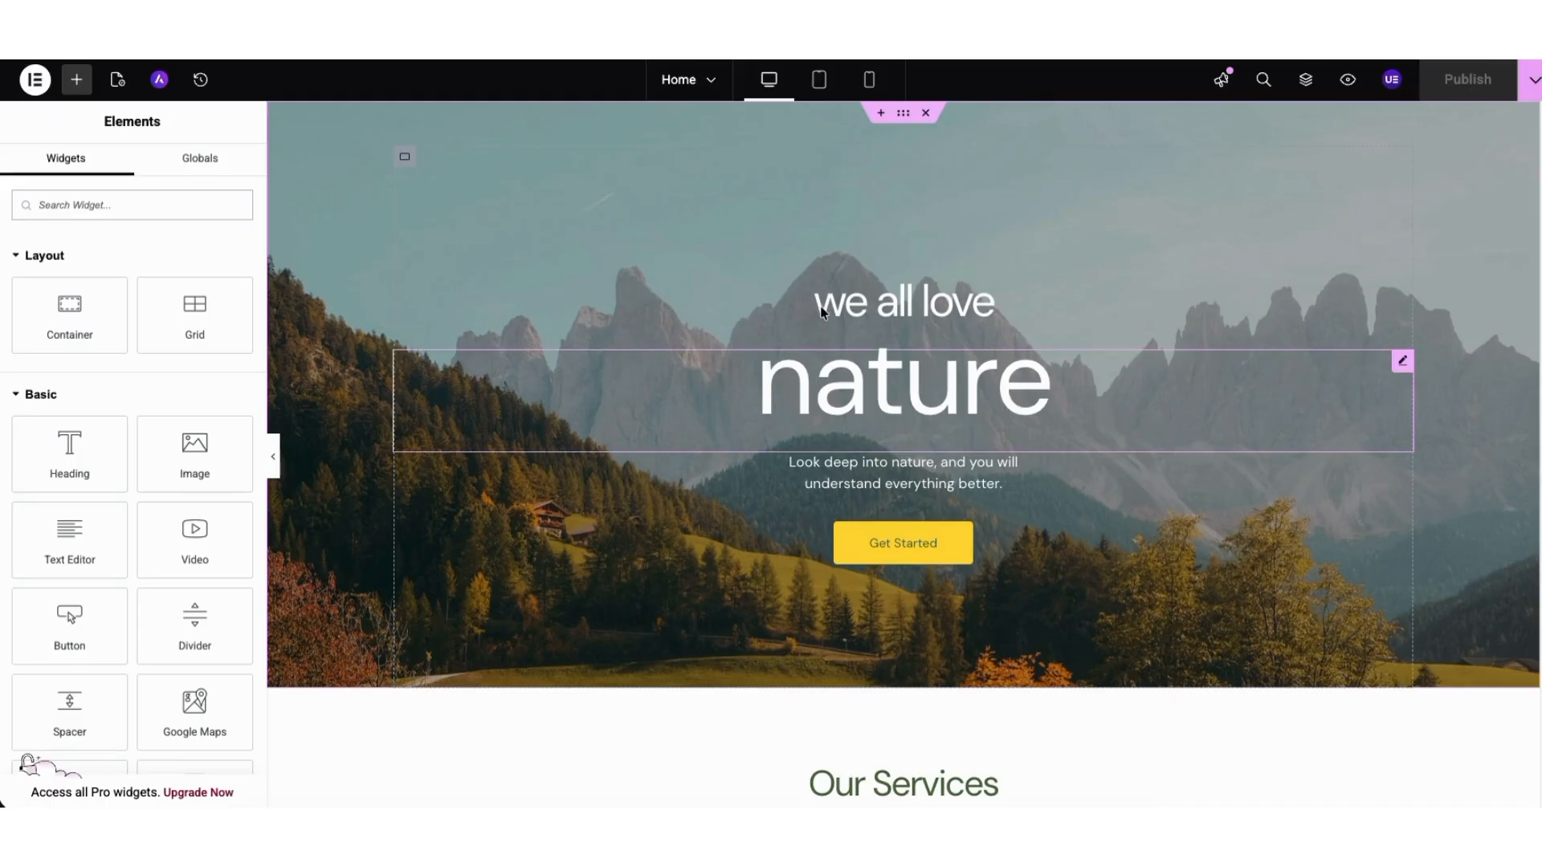
pyautogui.click(810, 380)
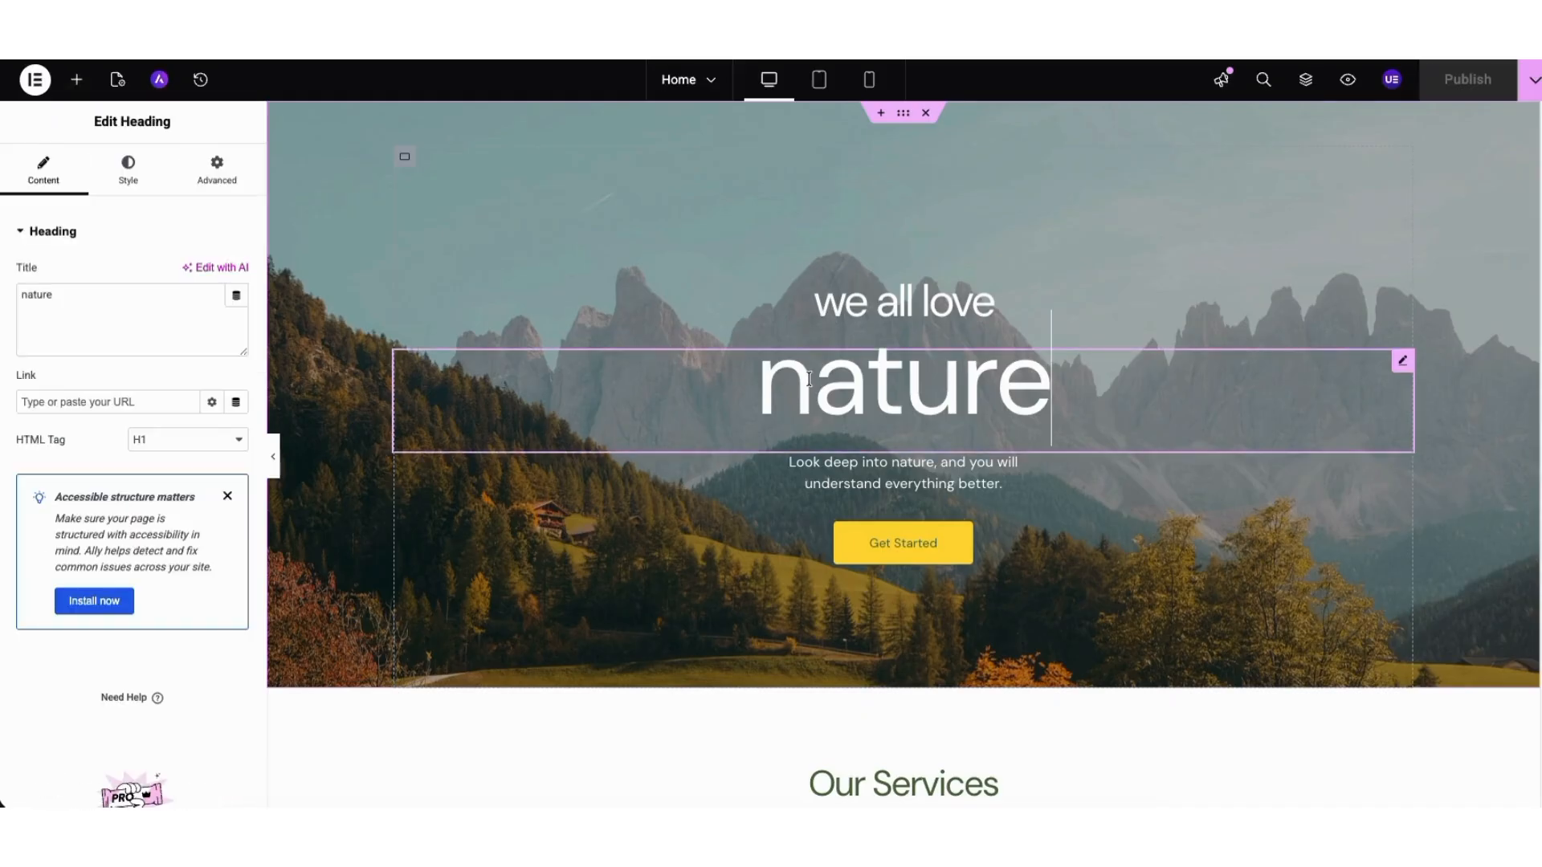
pyautogui.moveTo(62, 300); pyautogui.dragTo(19, 295)
pyautogui.click(74, 298)
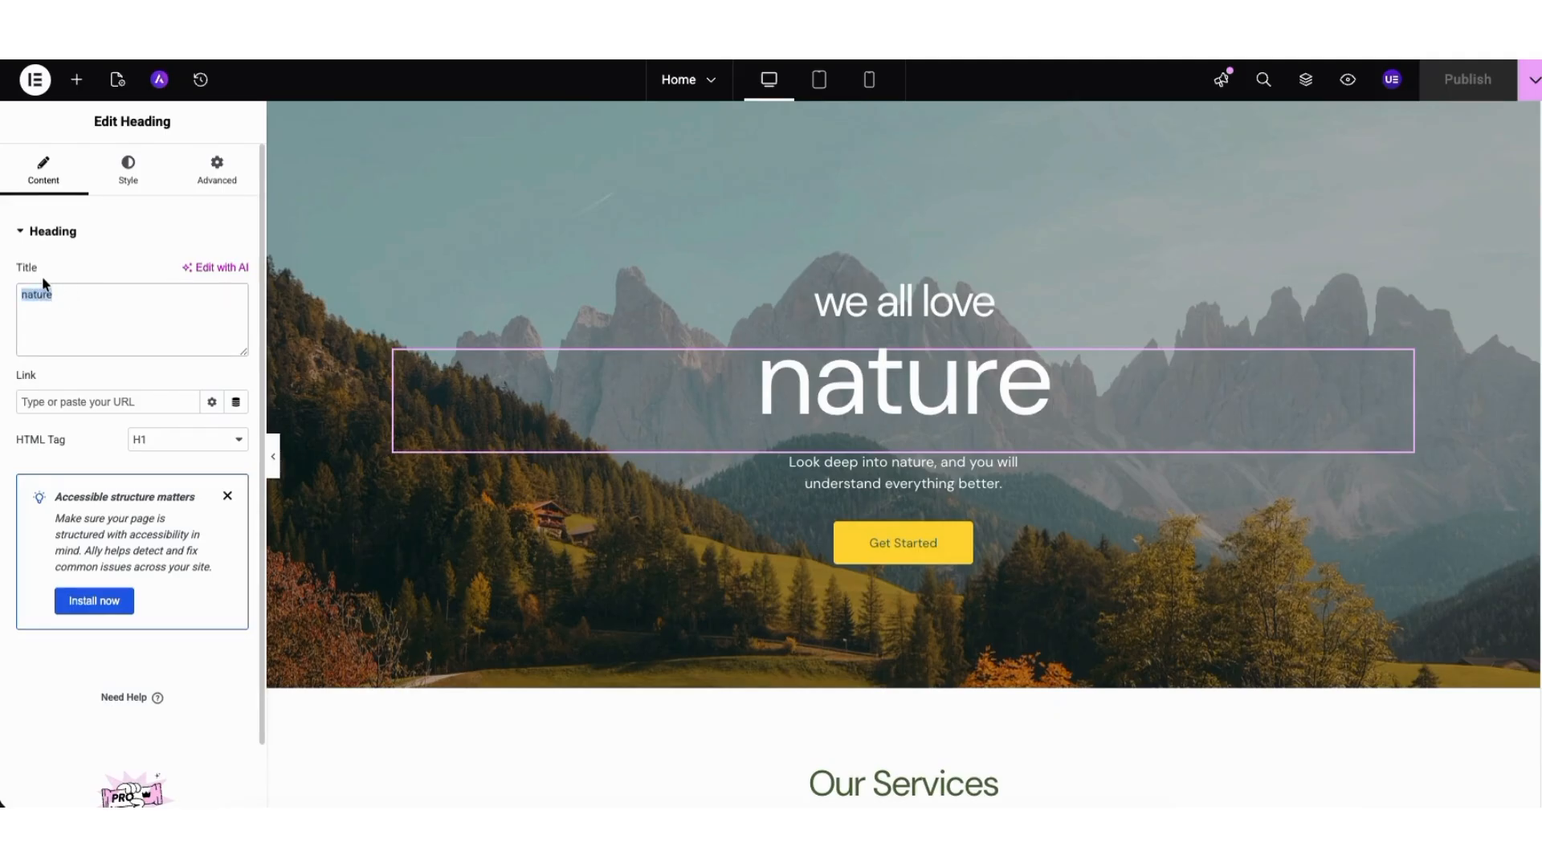
pyautogui.write('Demo Website')
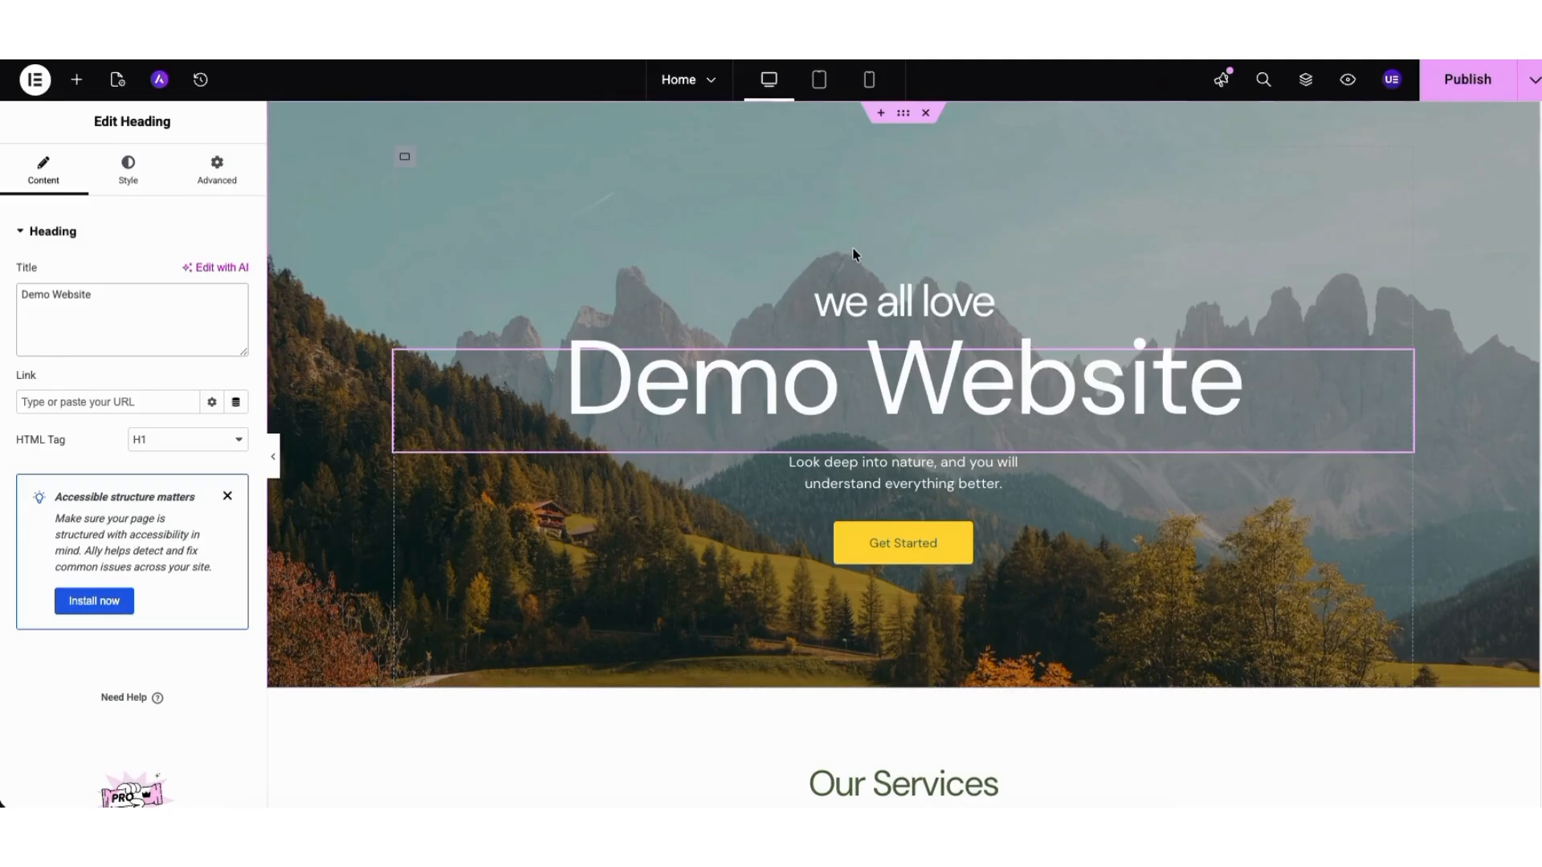
# Step: Save the edited home page as a draft and preview the changes
pyautogui.click(1534, 80)
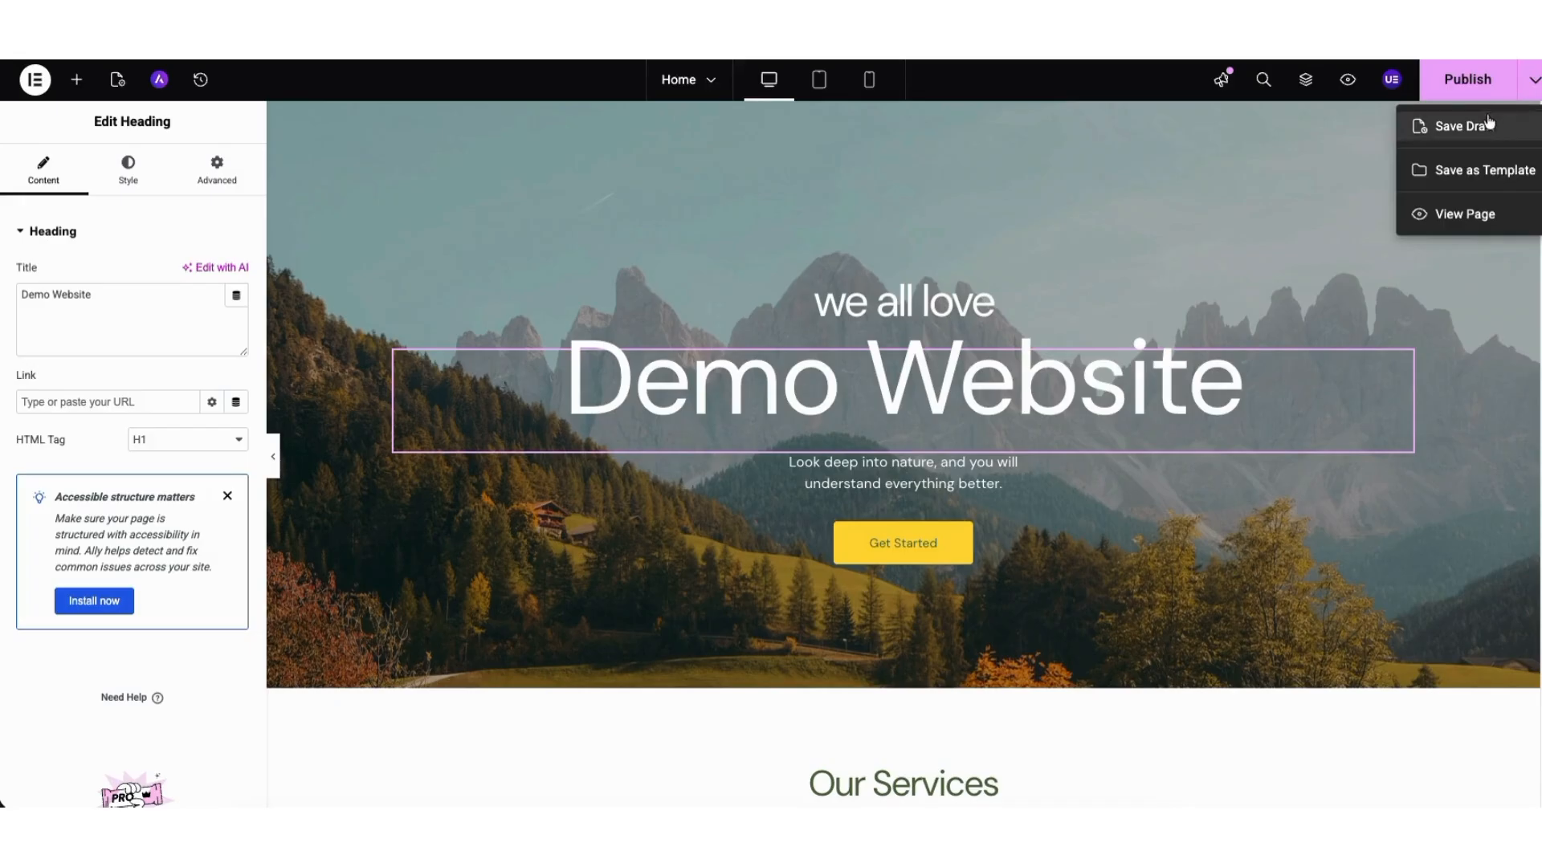
pyautogui.click(1454, 131)
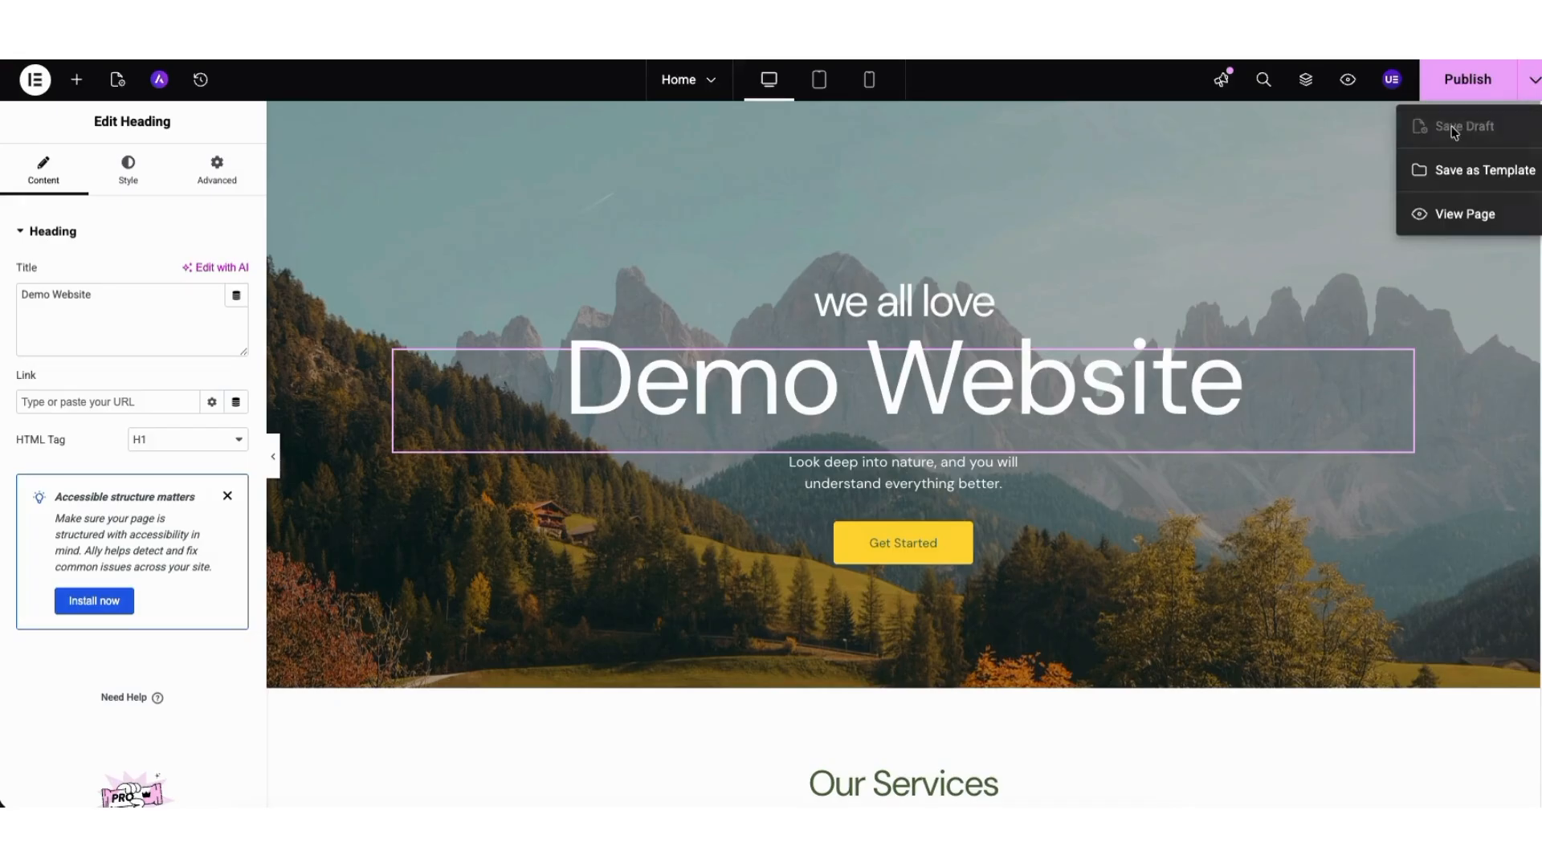
pyautogui.click(1348, 81)
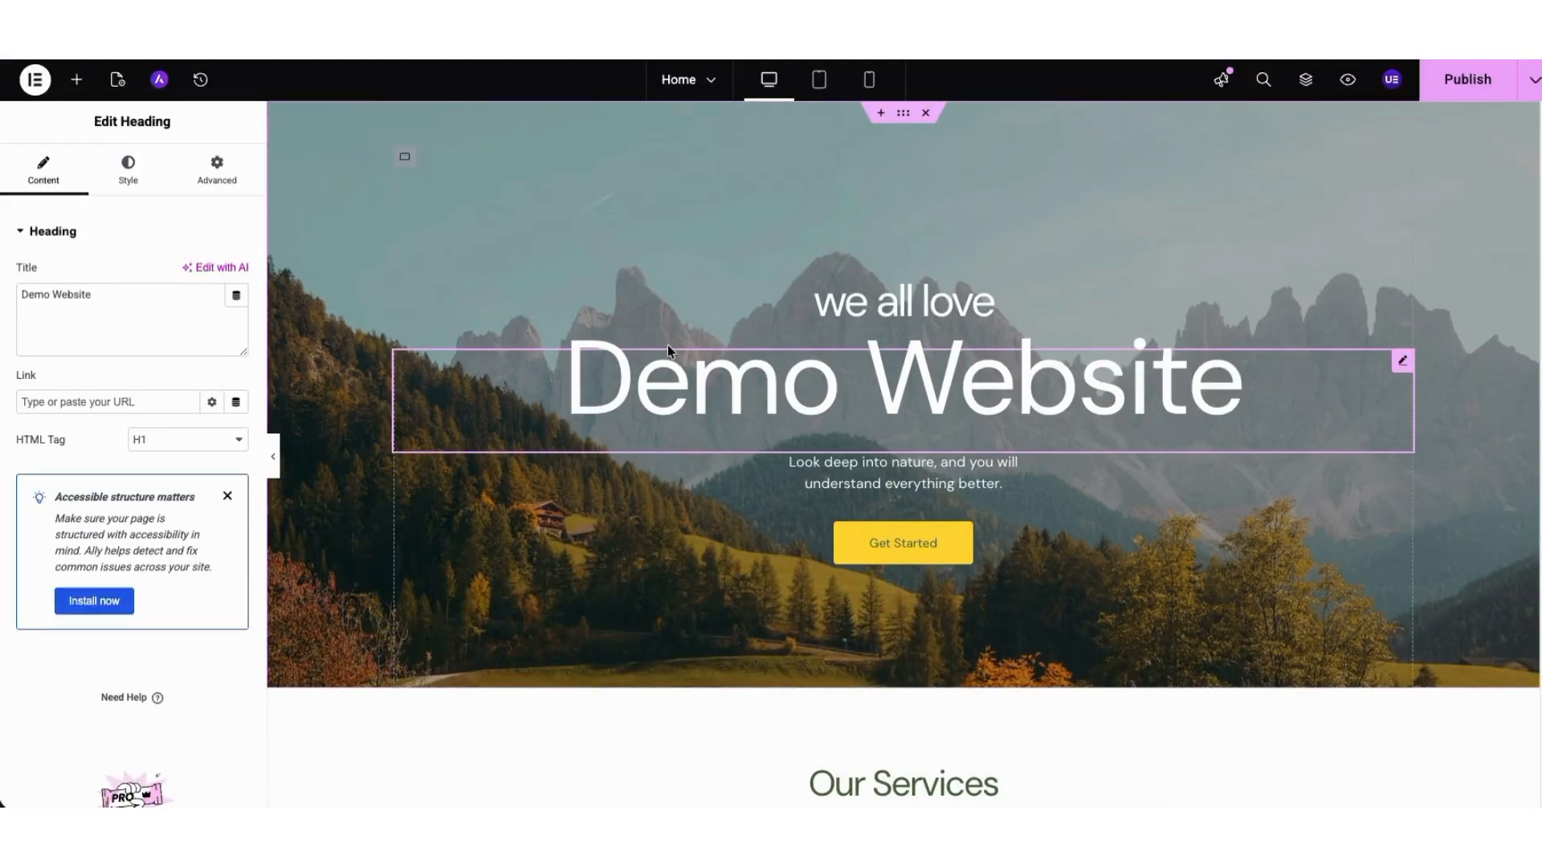
# Step: Open the image chooser for the Web Design service image and look over its file upload and stock image search options
pyautogui.scroll(-8, 1526, 241)
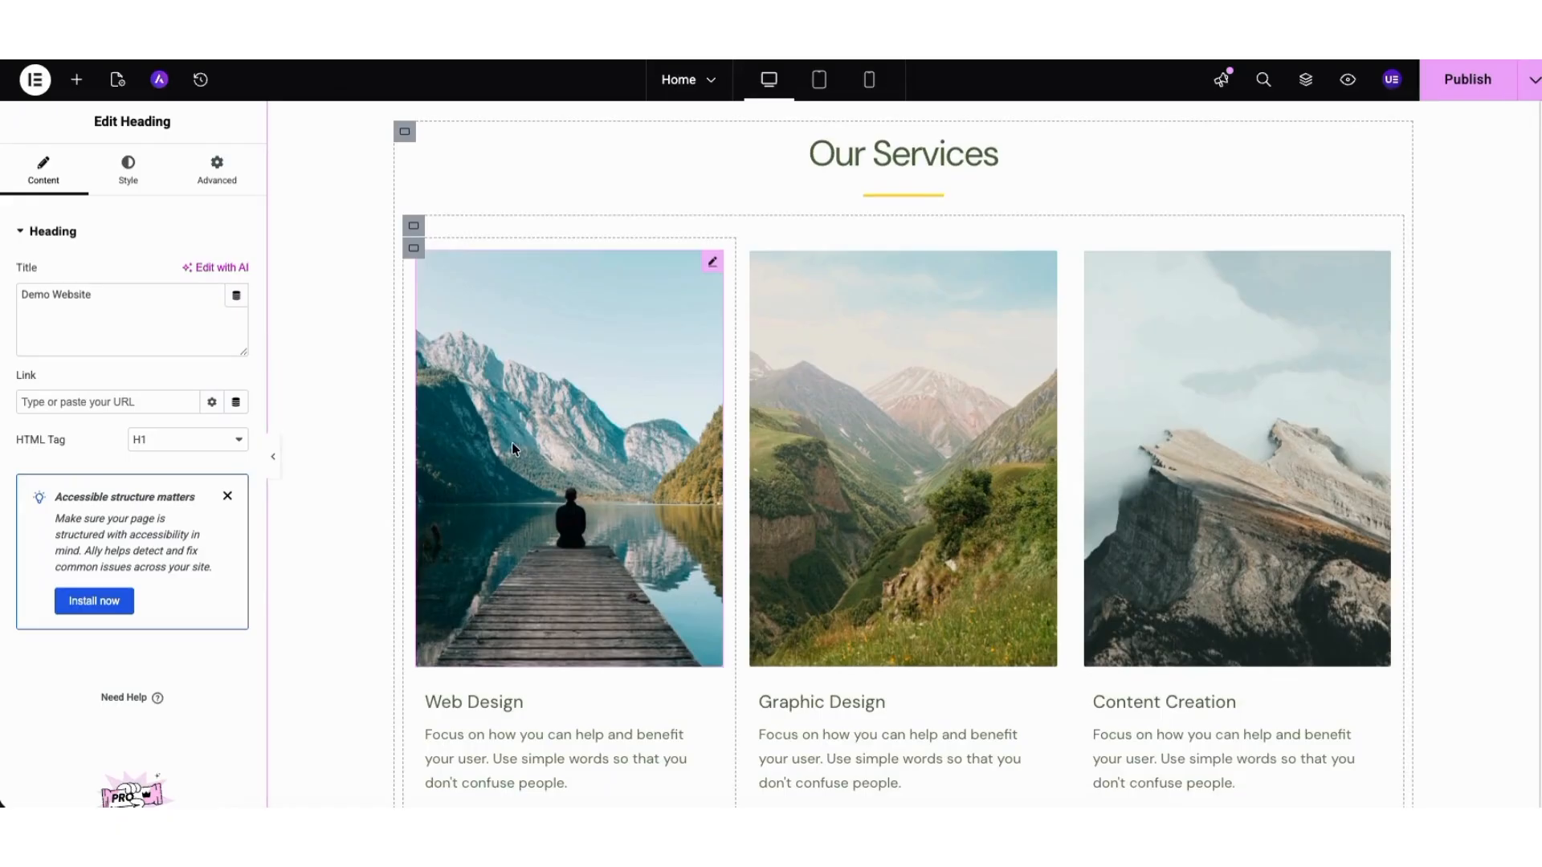
pyautogui.click(512, 448)
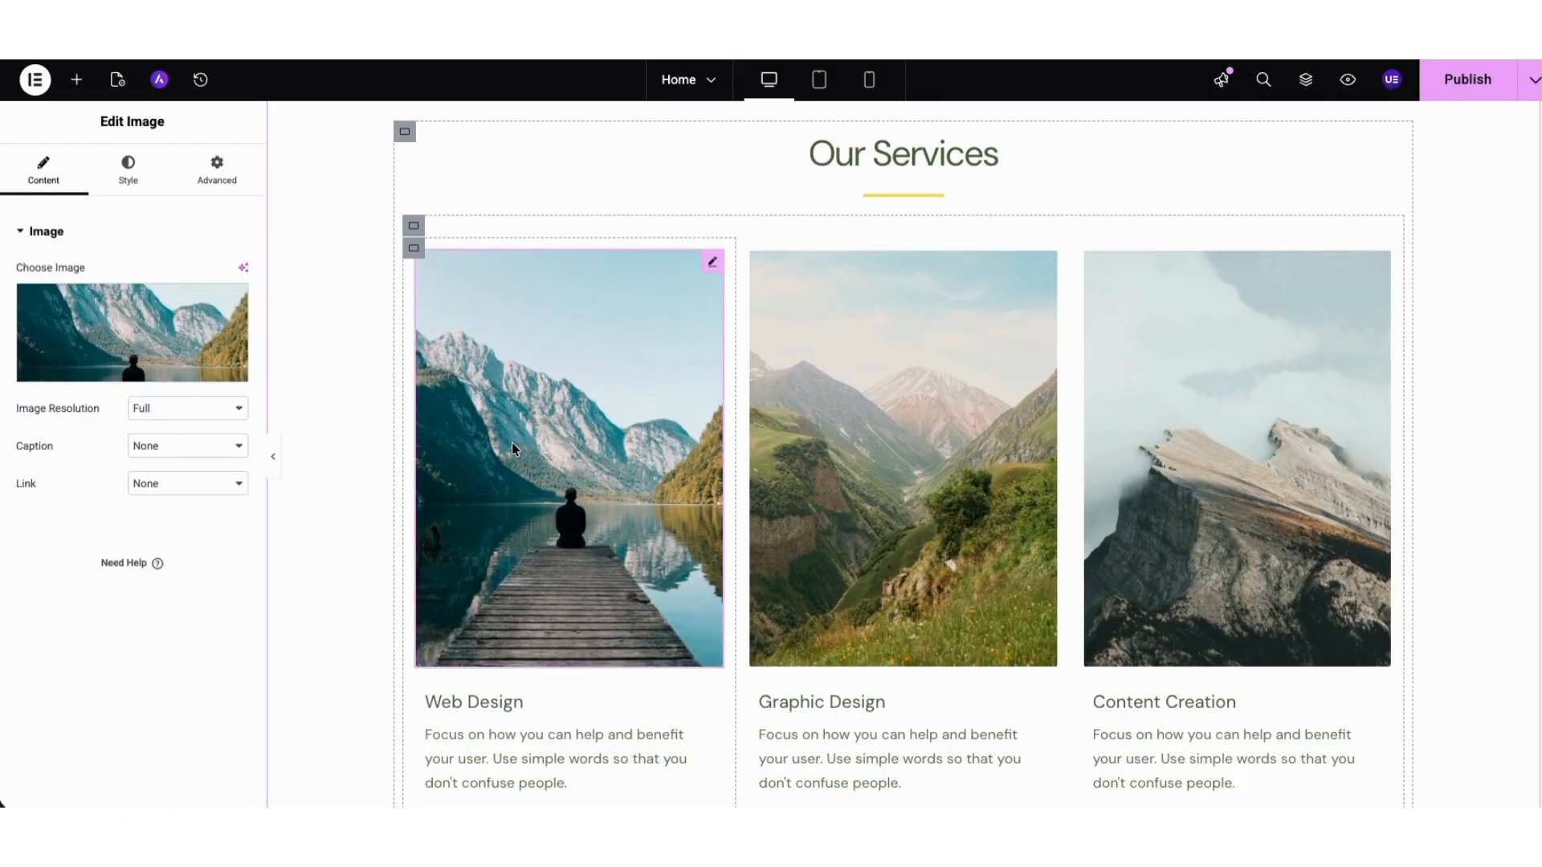
pyautogui.moveTo(148, 334)
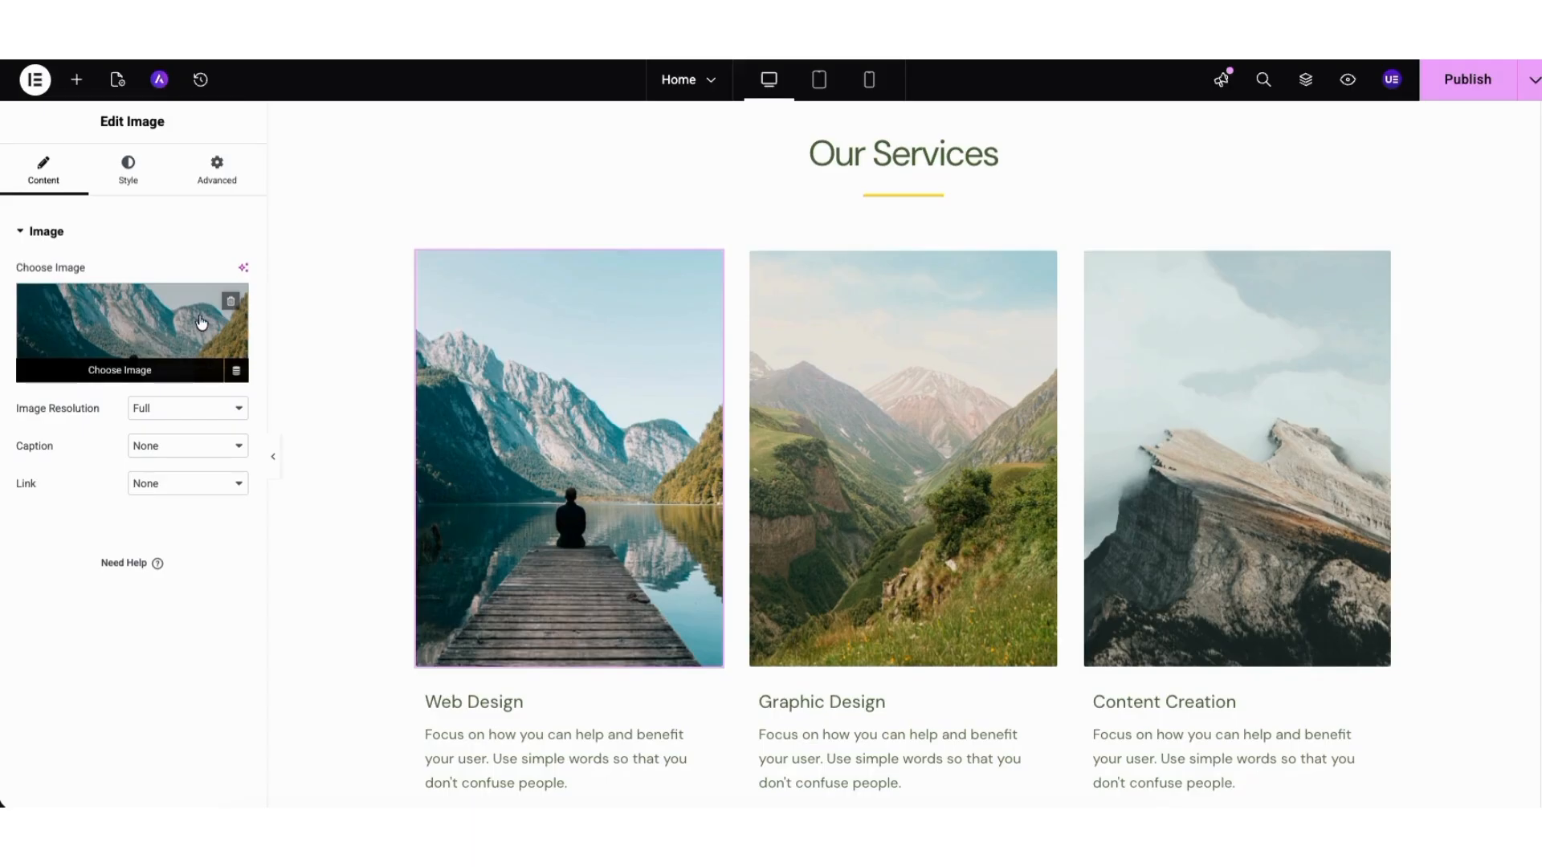
pyautogui.click(205, 320)
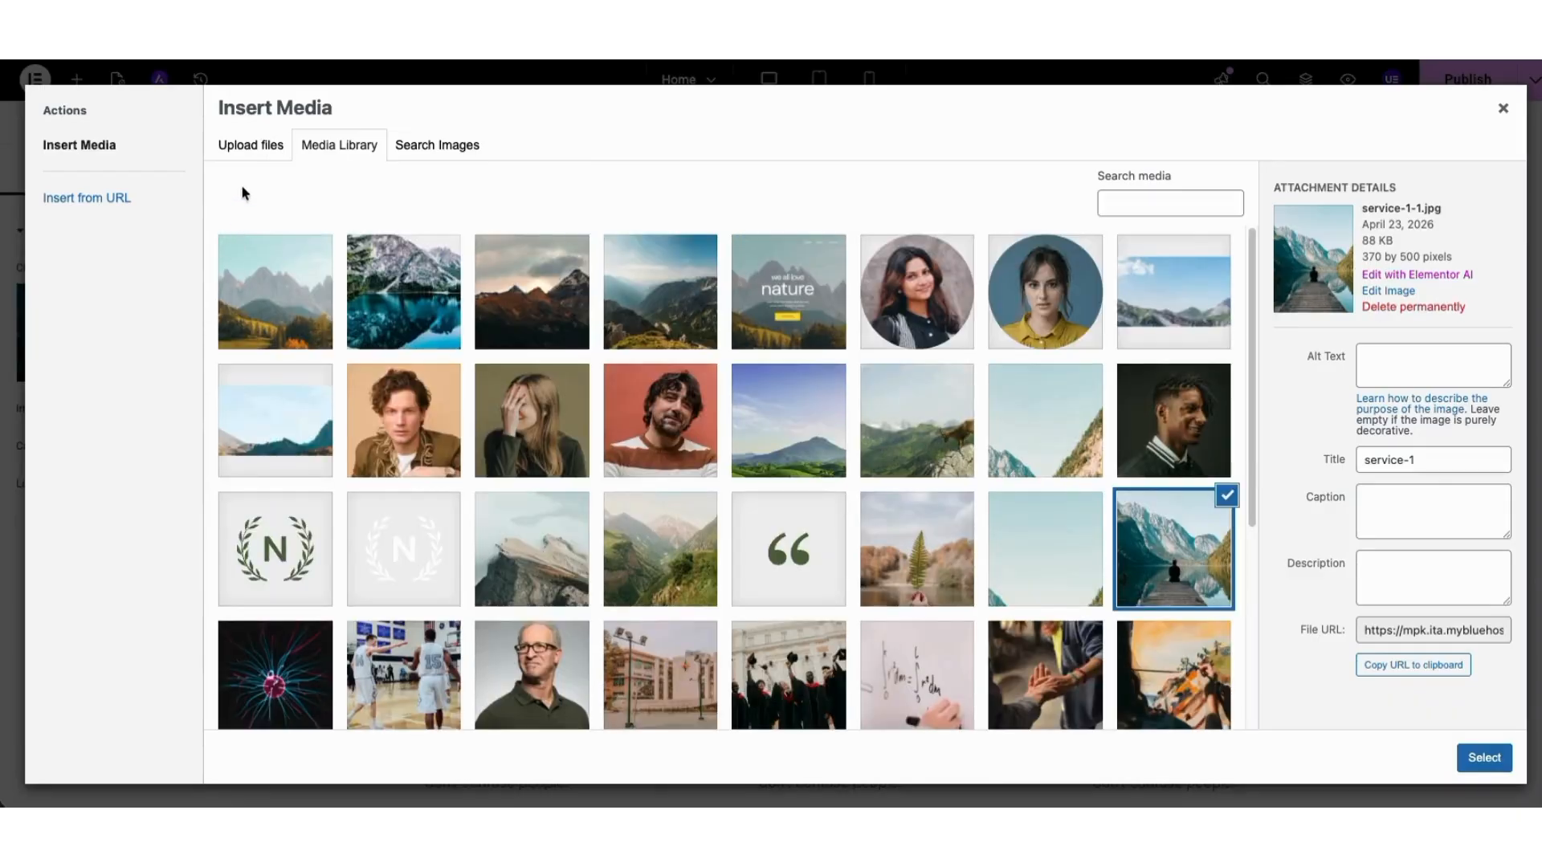
pyautogui.click(246, 153)
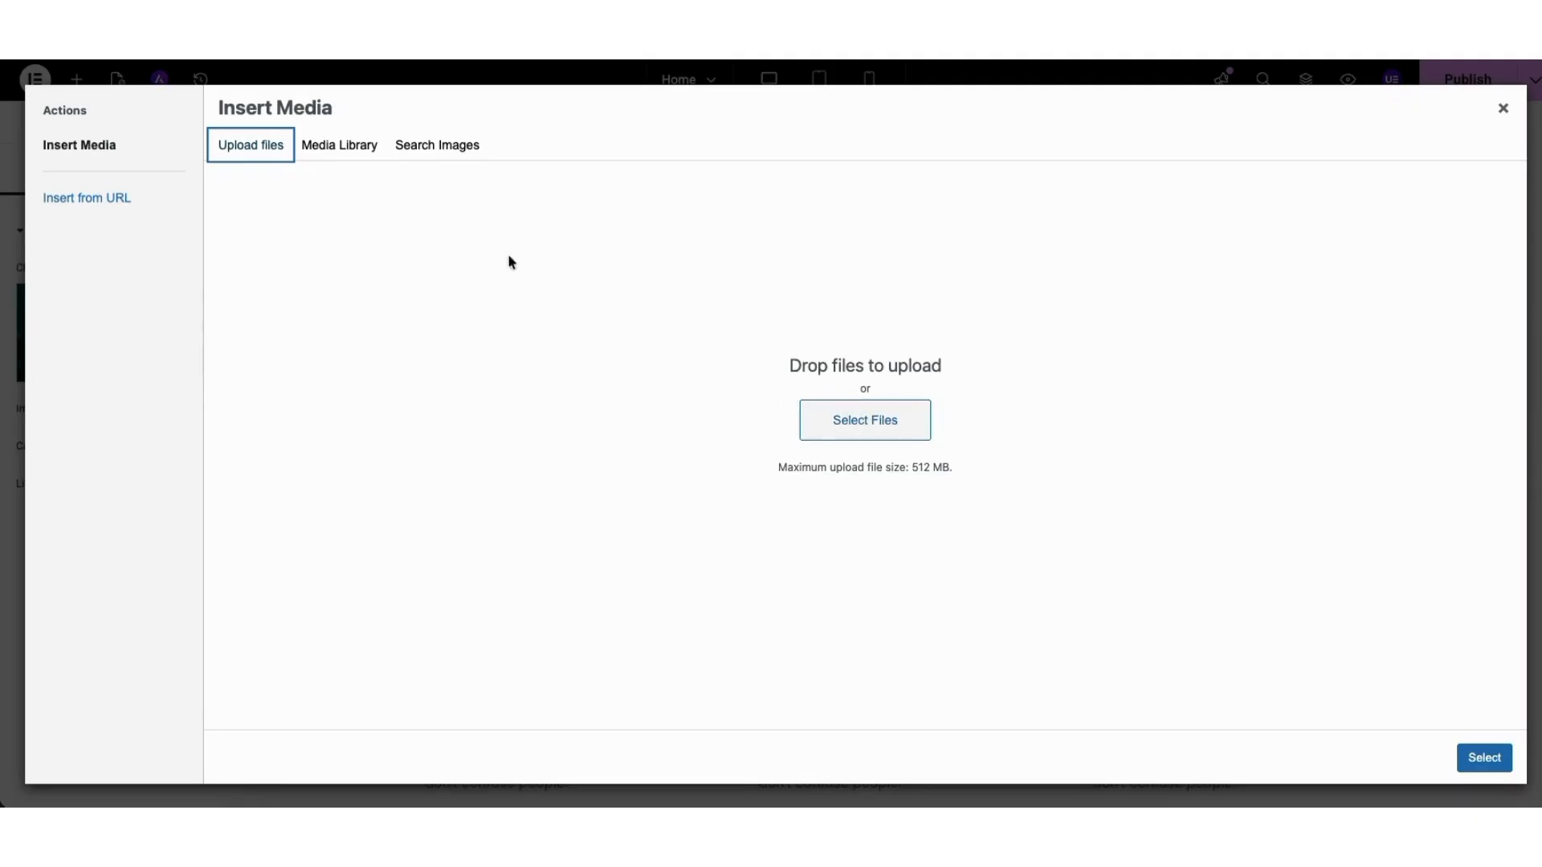
pyautogui.click(433, 147)
pyautogui.moveTo(592, 409)
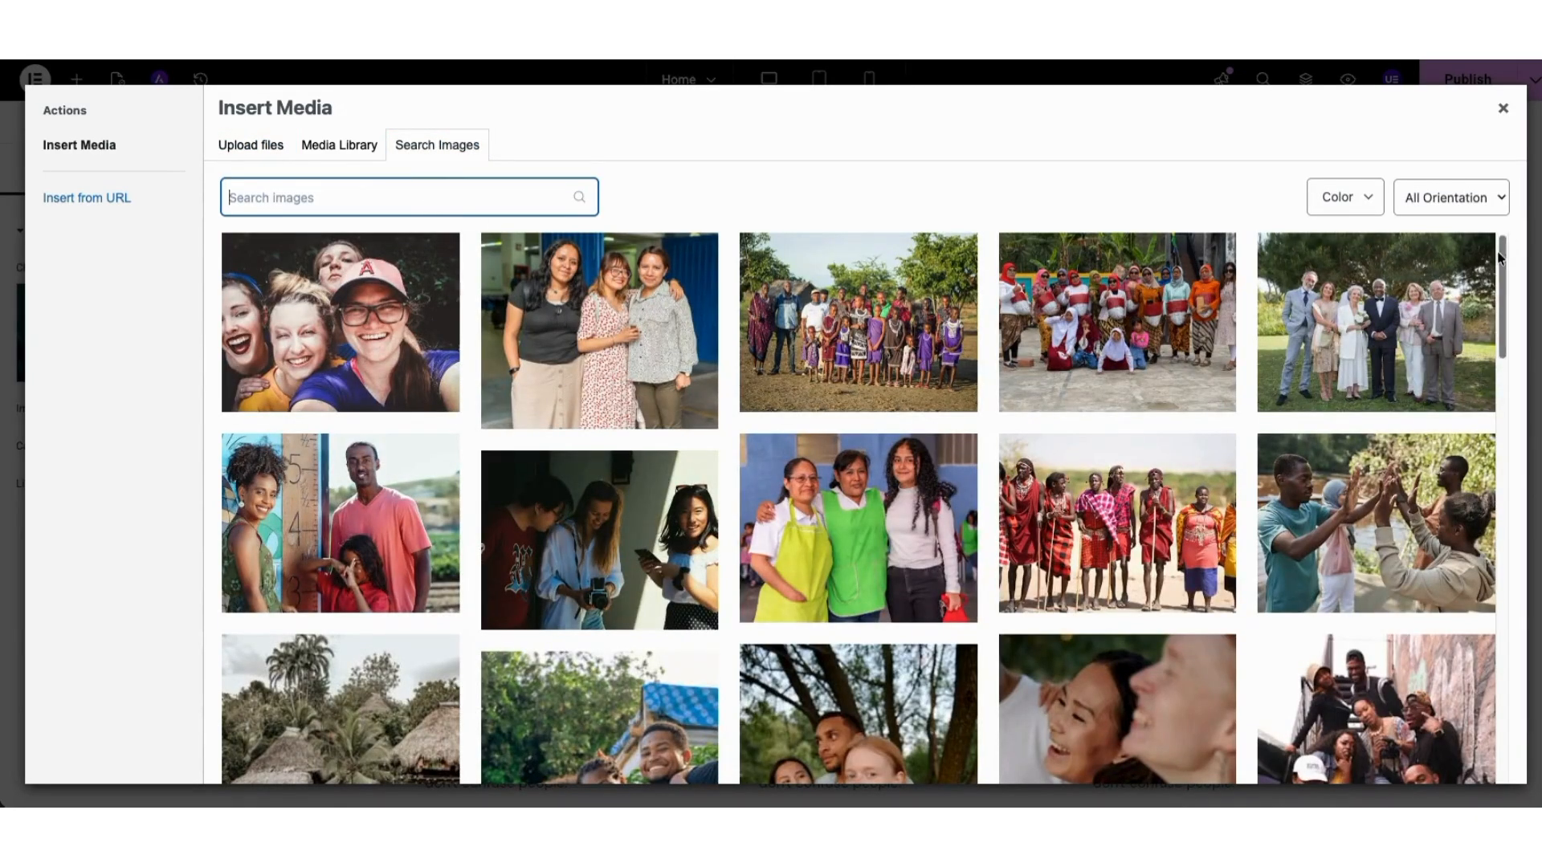
pyautogui.scroll(-5, 1501, 257)
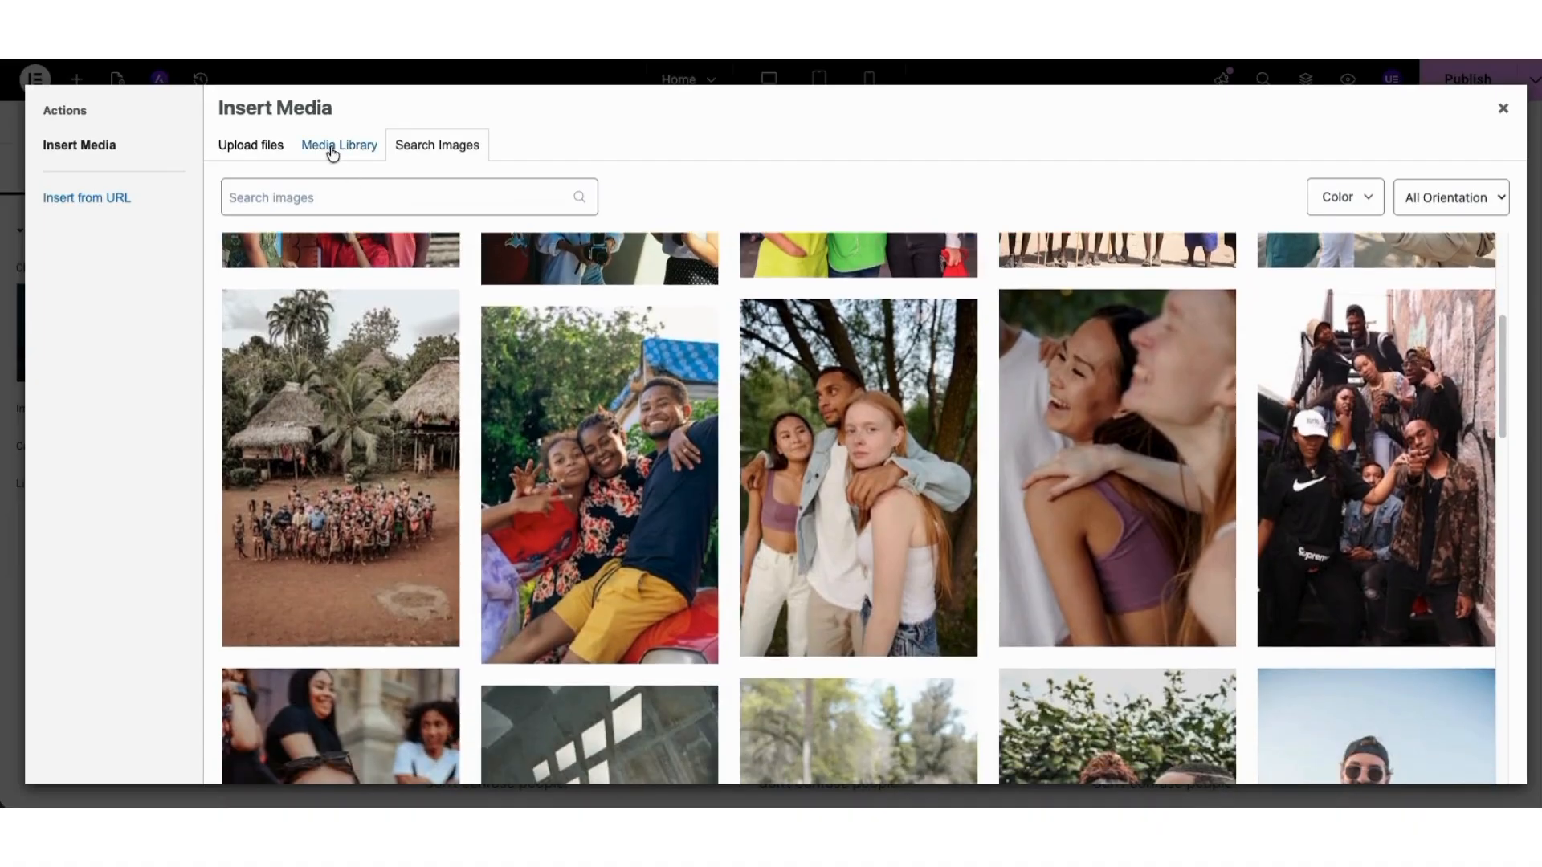
# Step: Insert service-1-1.jpg from the media library as the Web Design image and open the image's style settings
pyautogui.click(333, 152)
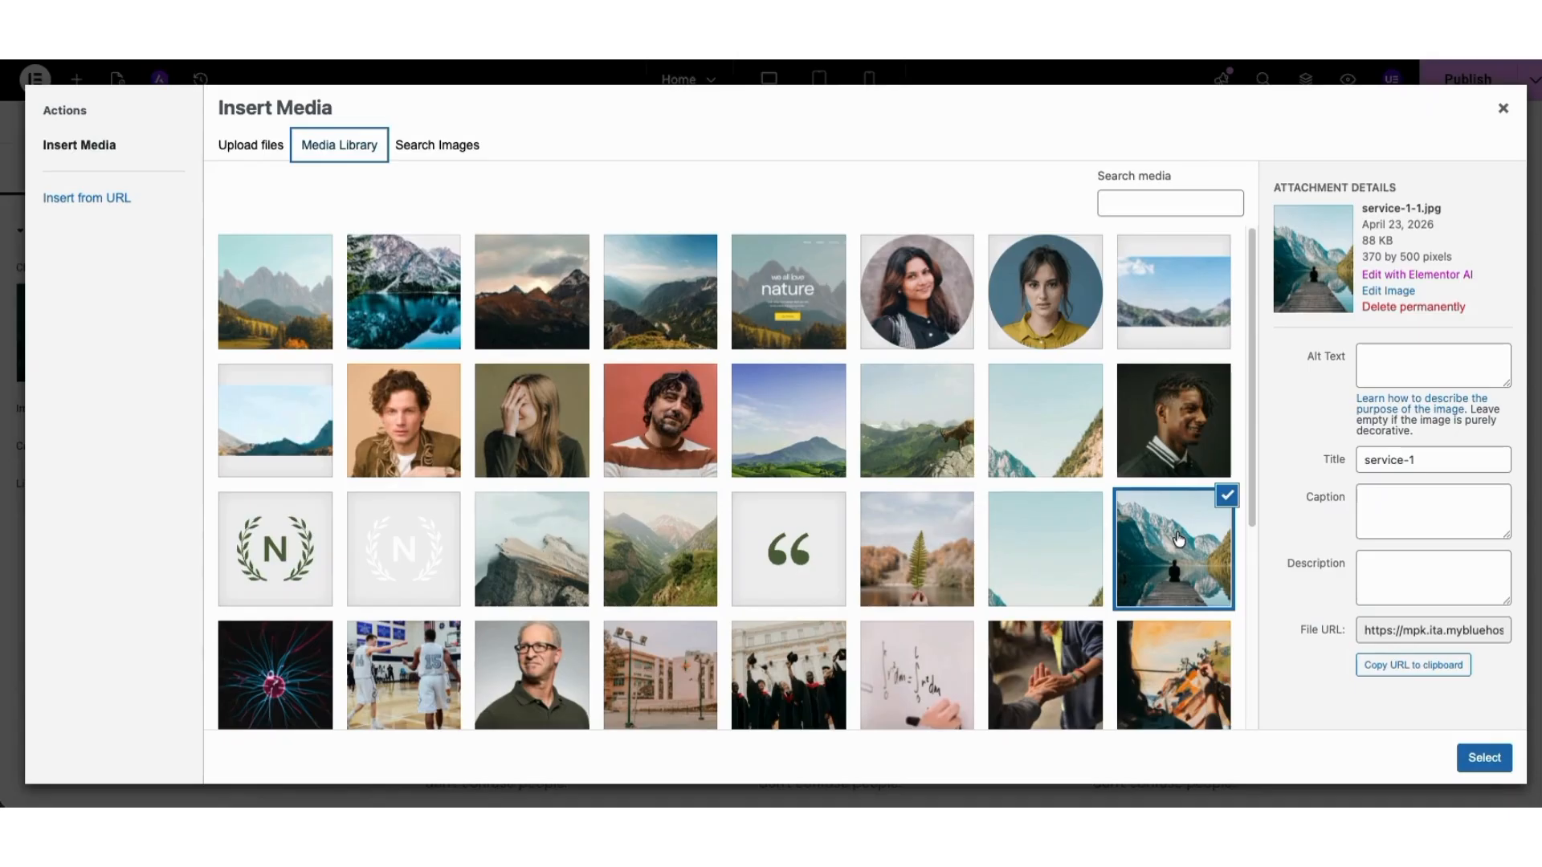
pyautogui.click(1483, 757)
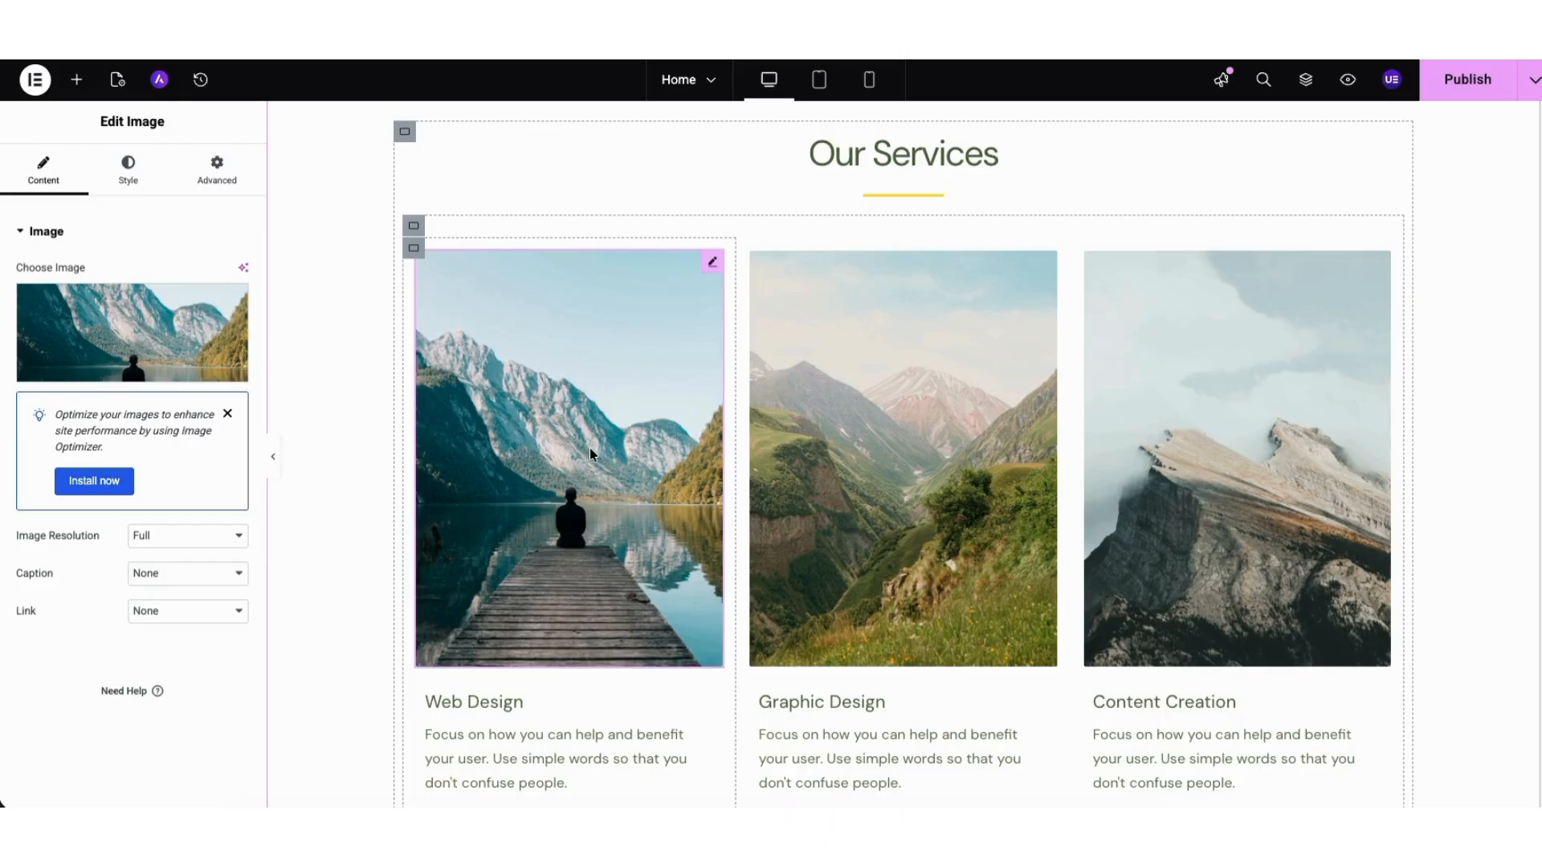
pyautogui.click(122, 181)
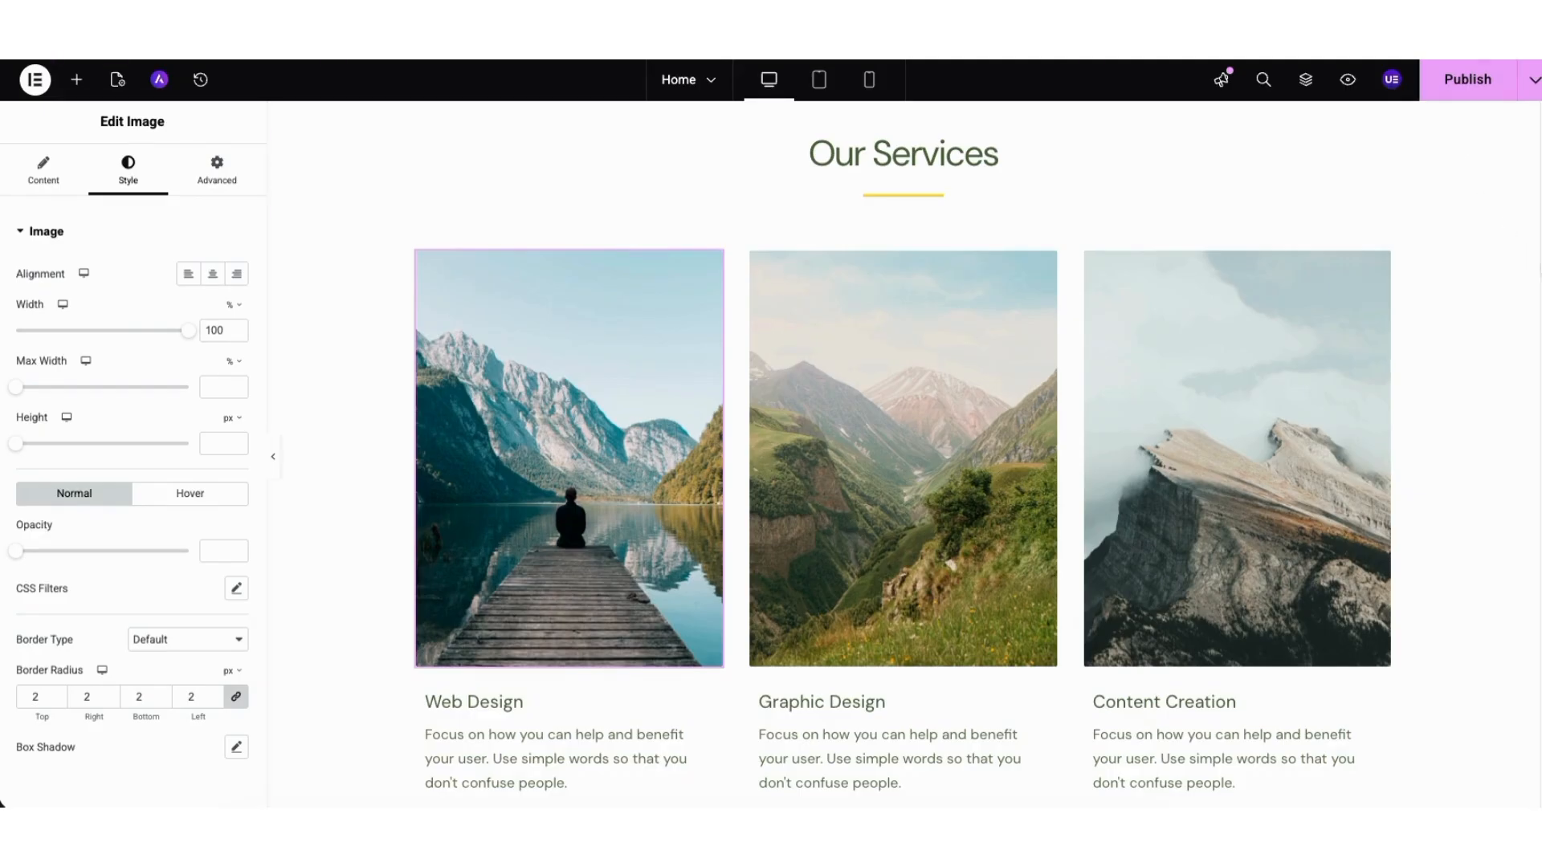
# Step: Examine the hero's Get Started button settings: its text, link options, and normal and hover styles
pyautogui.scroll(8, 911, 540)
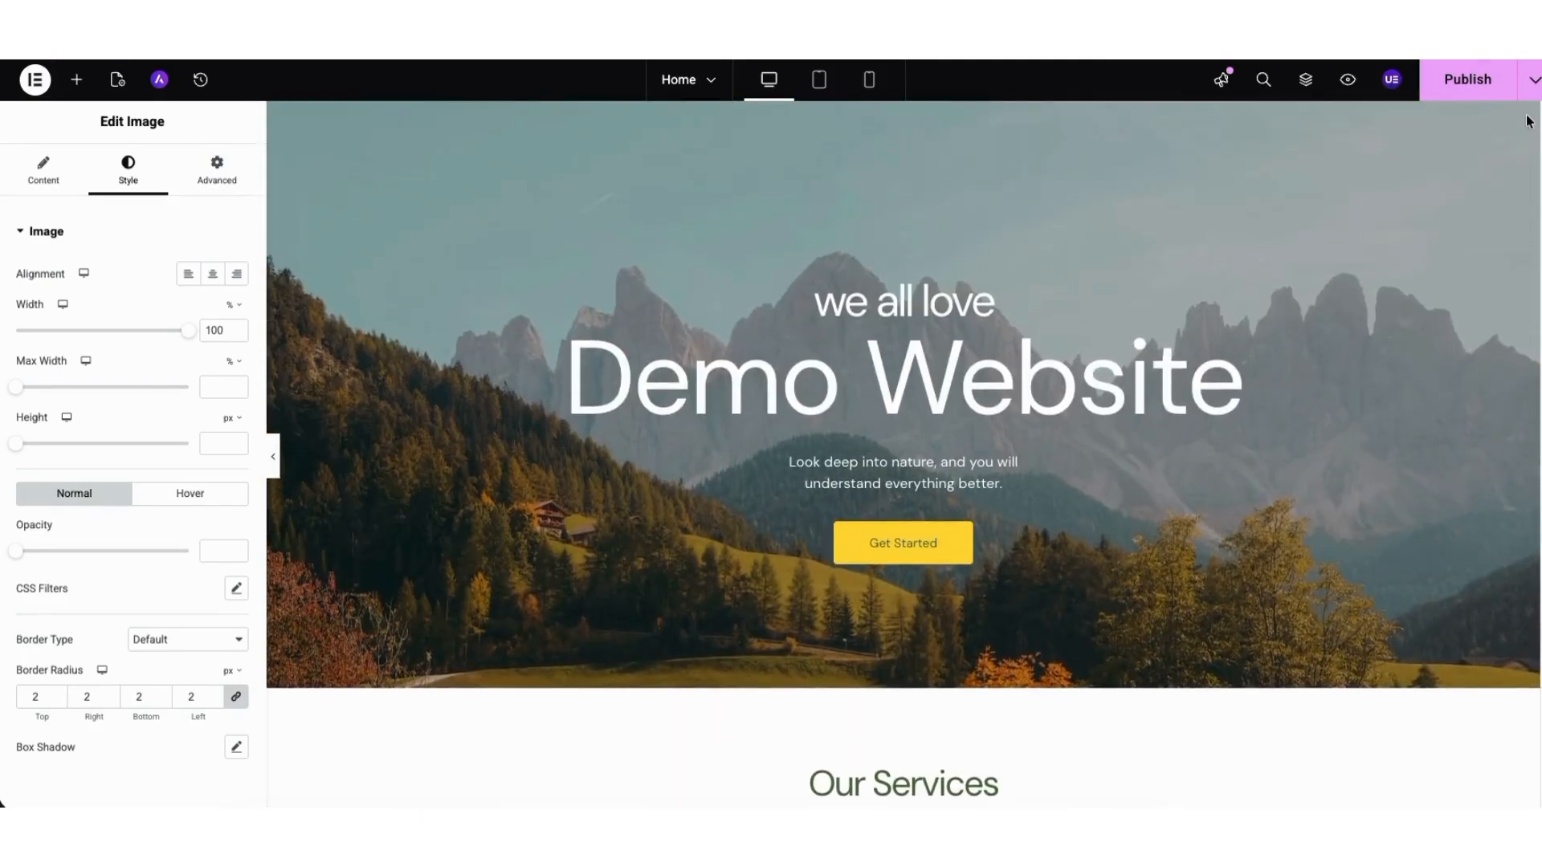
pyautogui.click(860, 544)
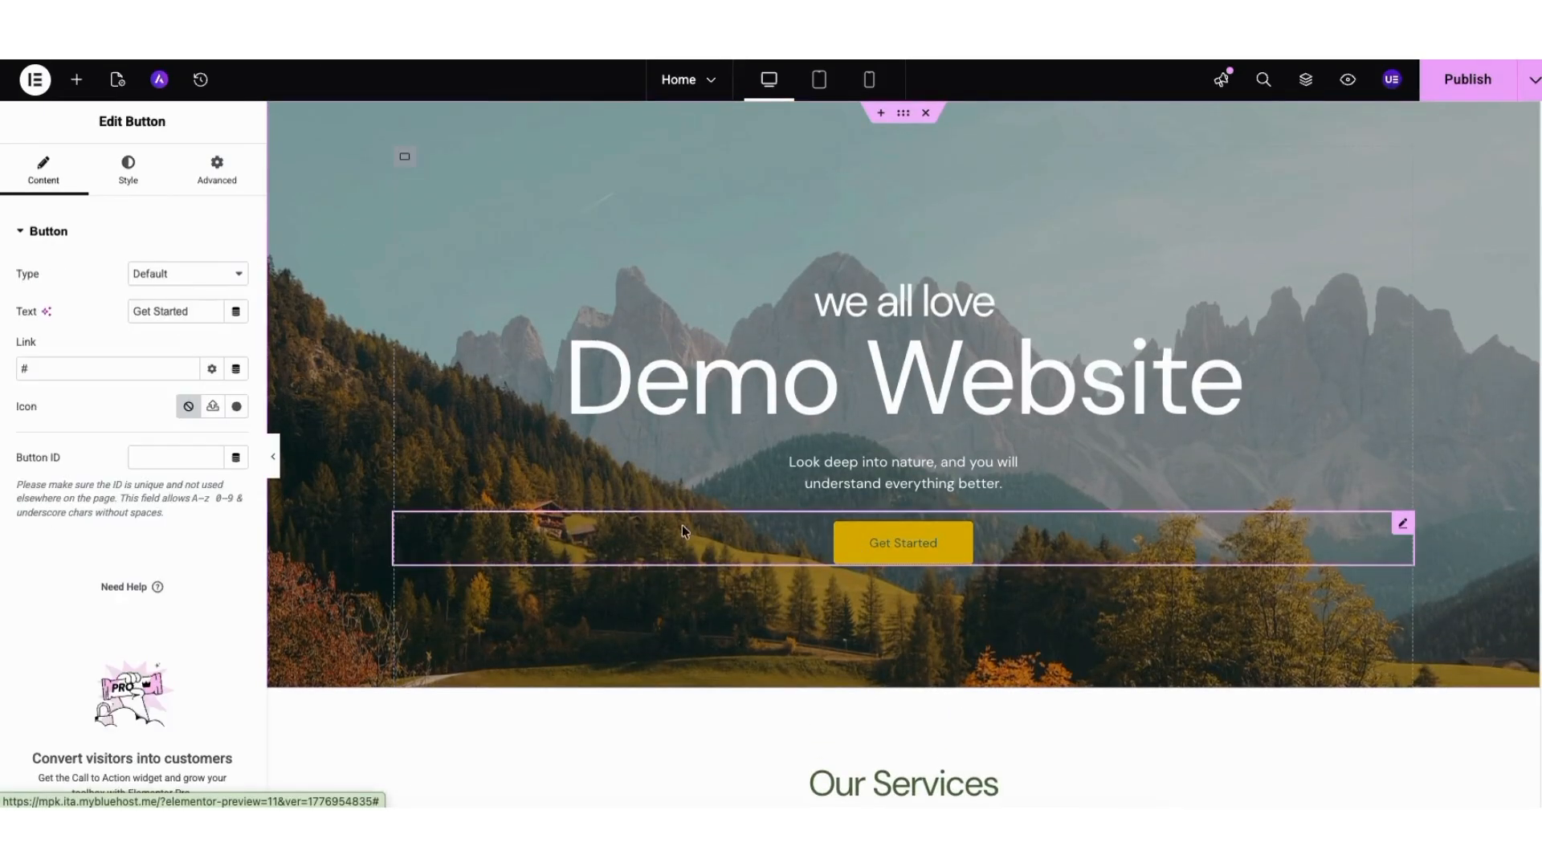
pyautogui.moveTo(137, 309); pyautogui.dragTo(204, 310)
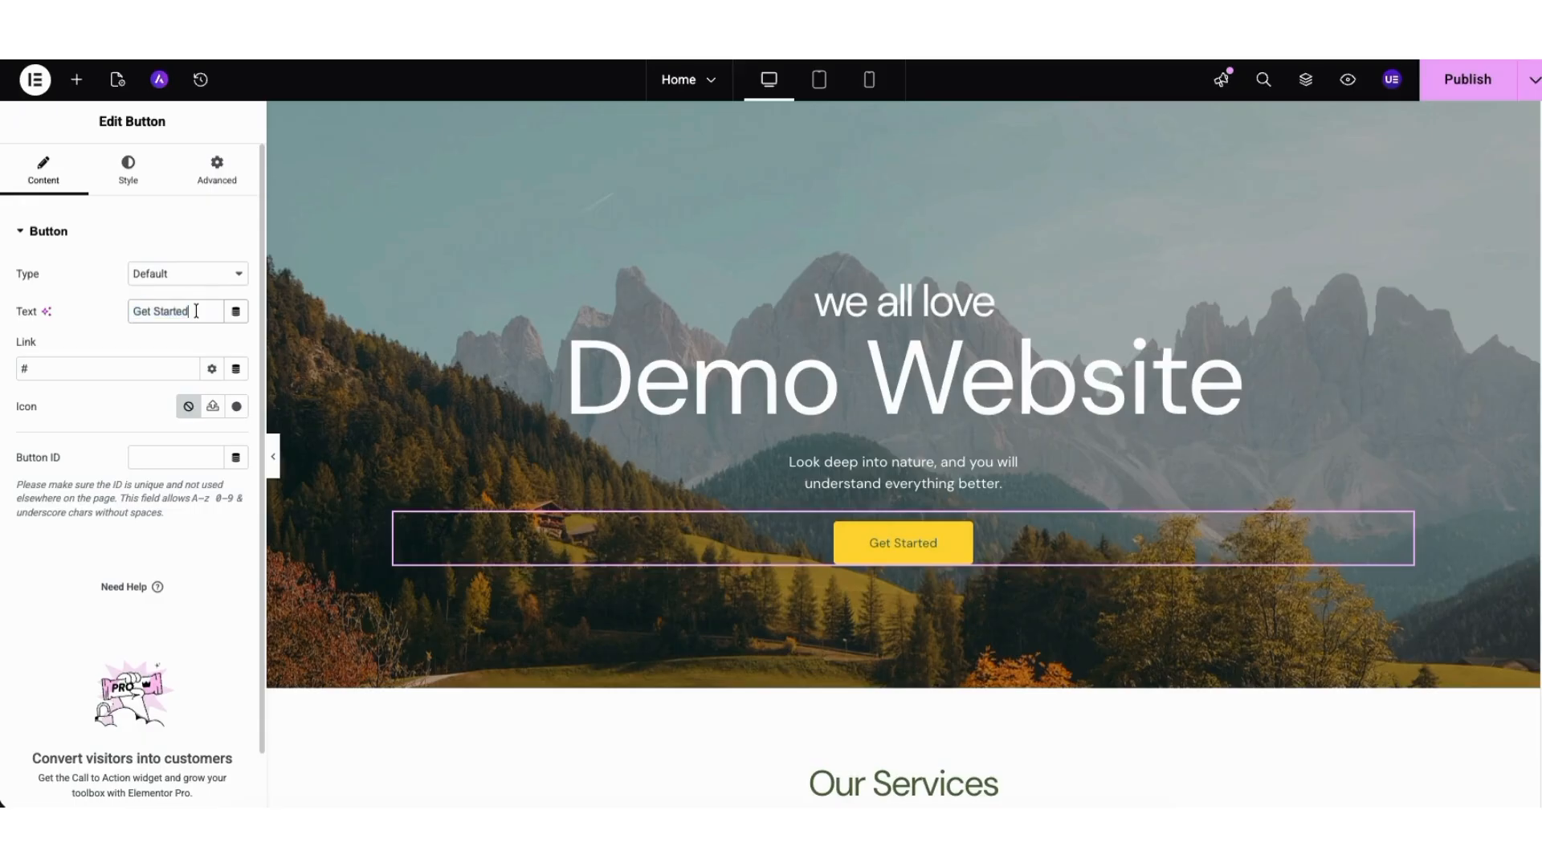
pyautogui.click(106, 365)
pyautogui.click(212, 370)
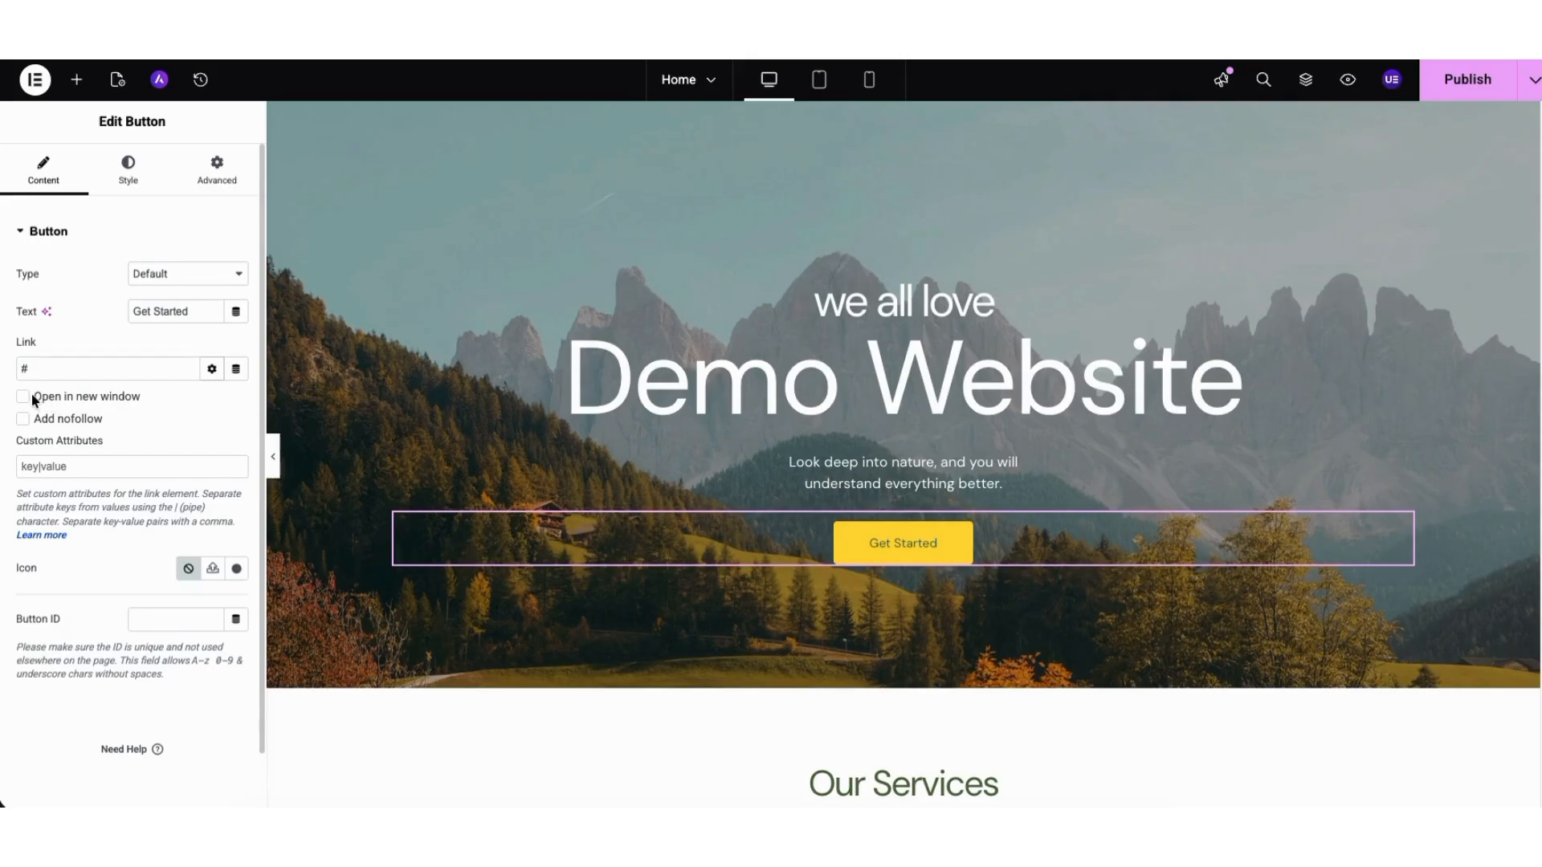
pyautogui.click(129, 172)
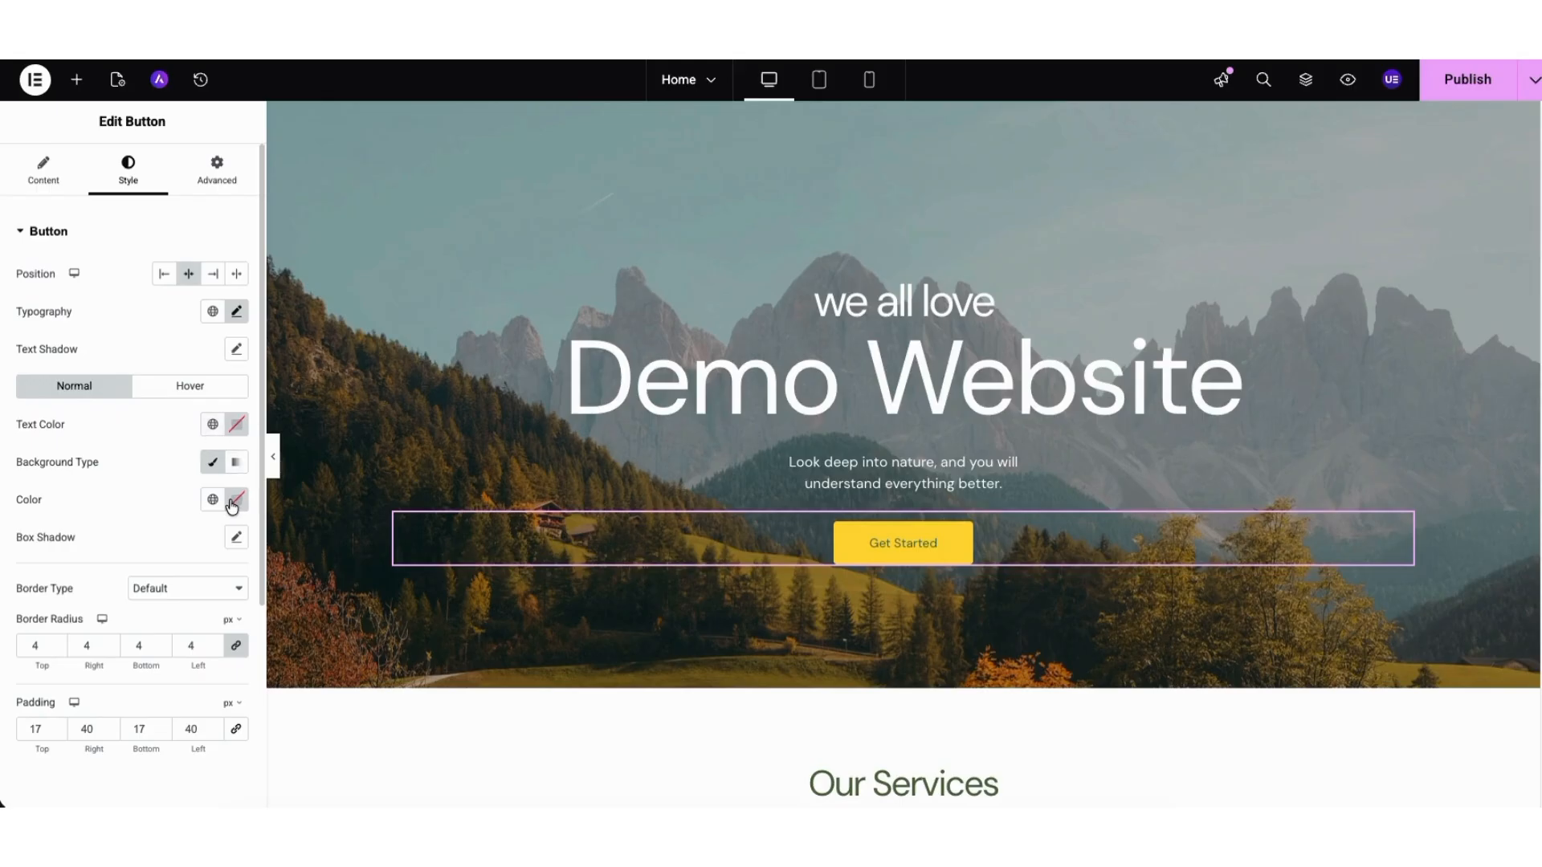
pyautogui.click(169, 387)
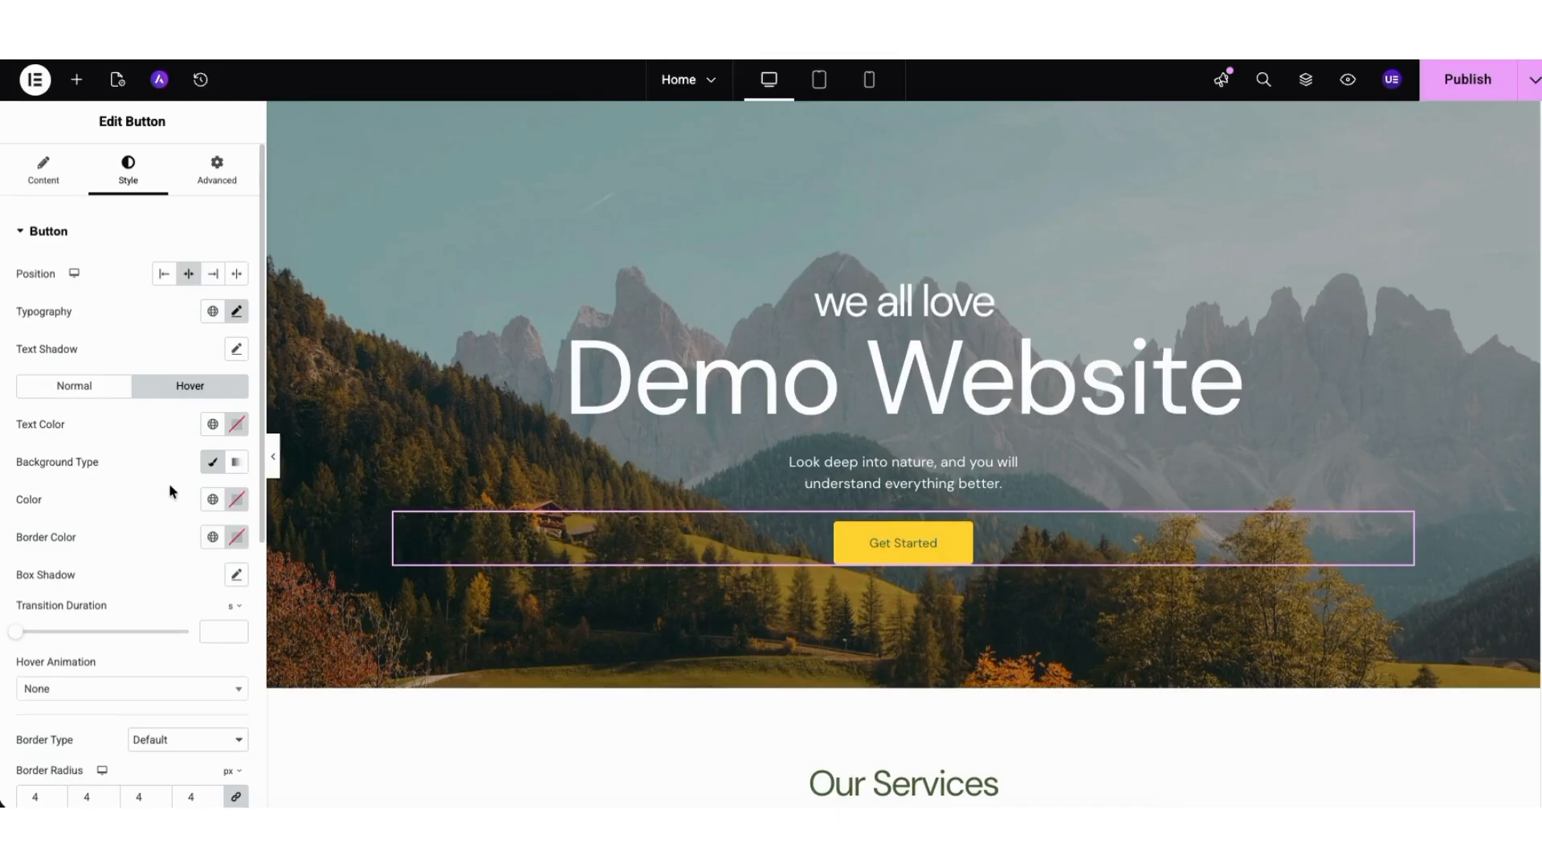
# Step: Open the hero container's background style settings and select header-hero.jpg from the media library as its image
pyautogui.rightClick(368, 168)
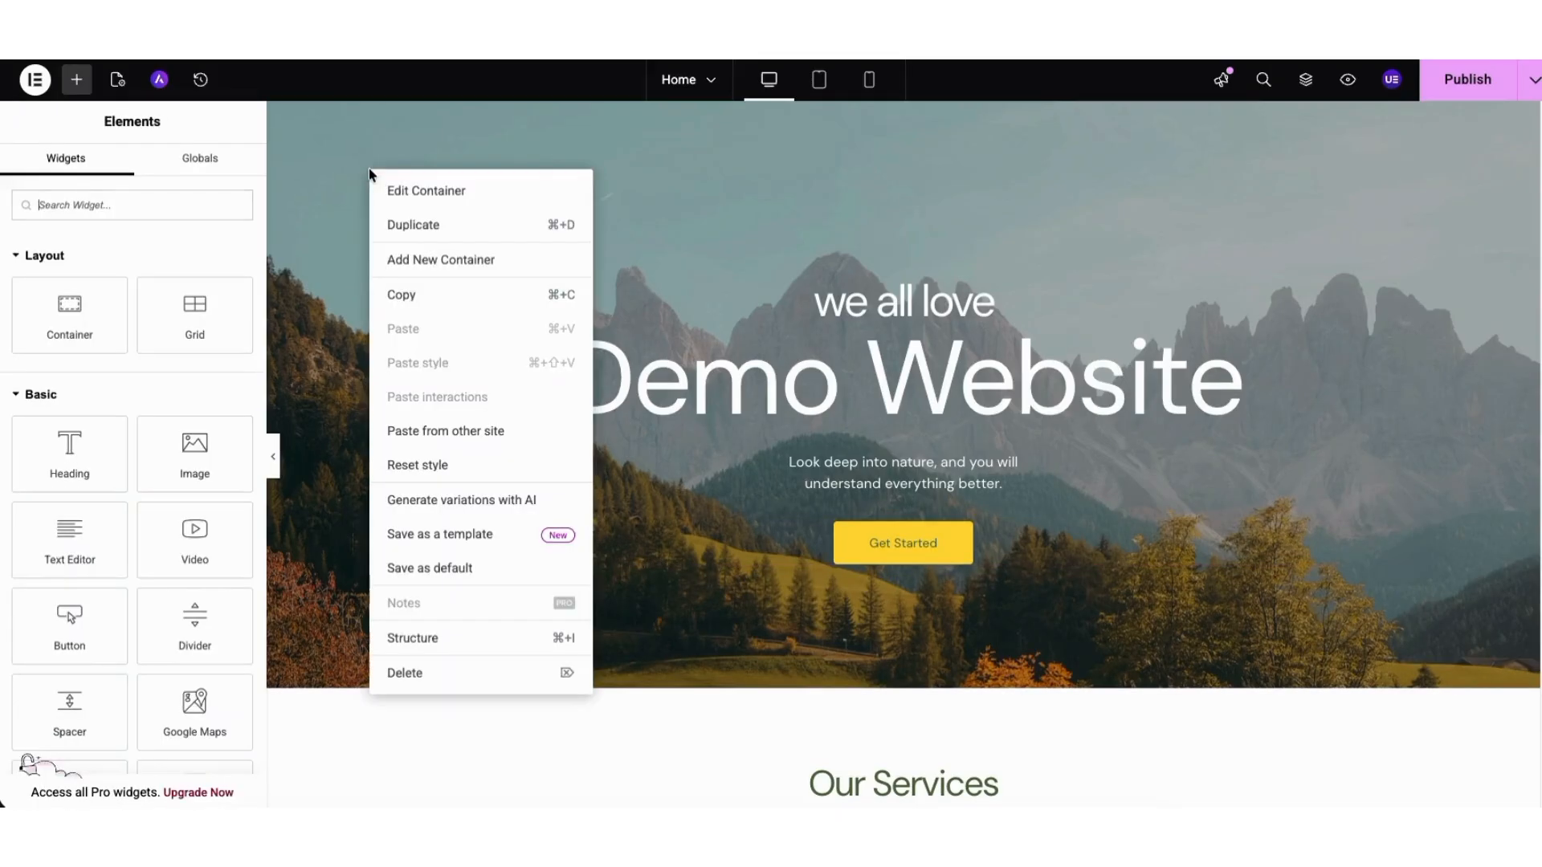
pyautogui.click(404, 190)
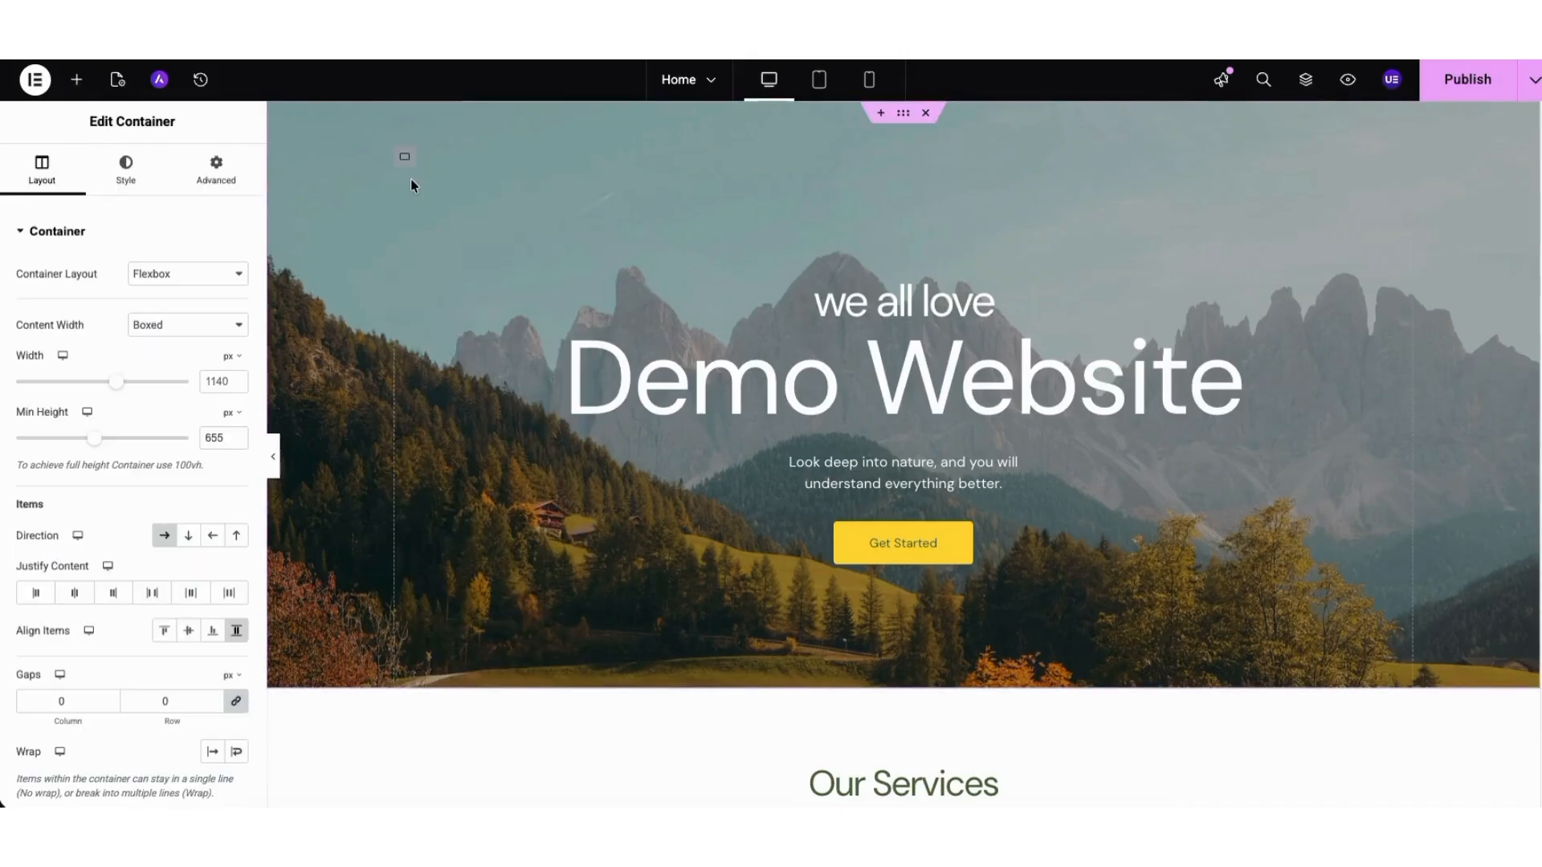
pyautogui.click(124, 178)
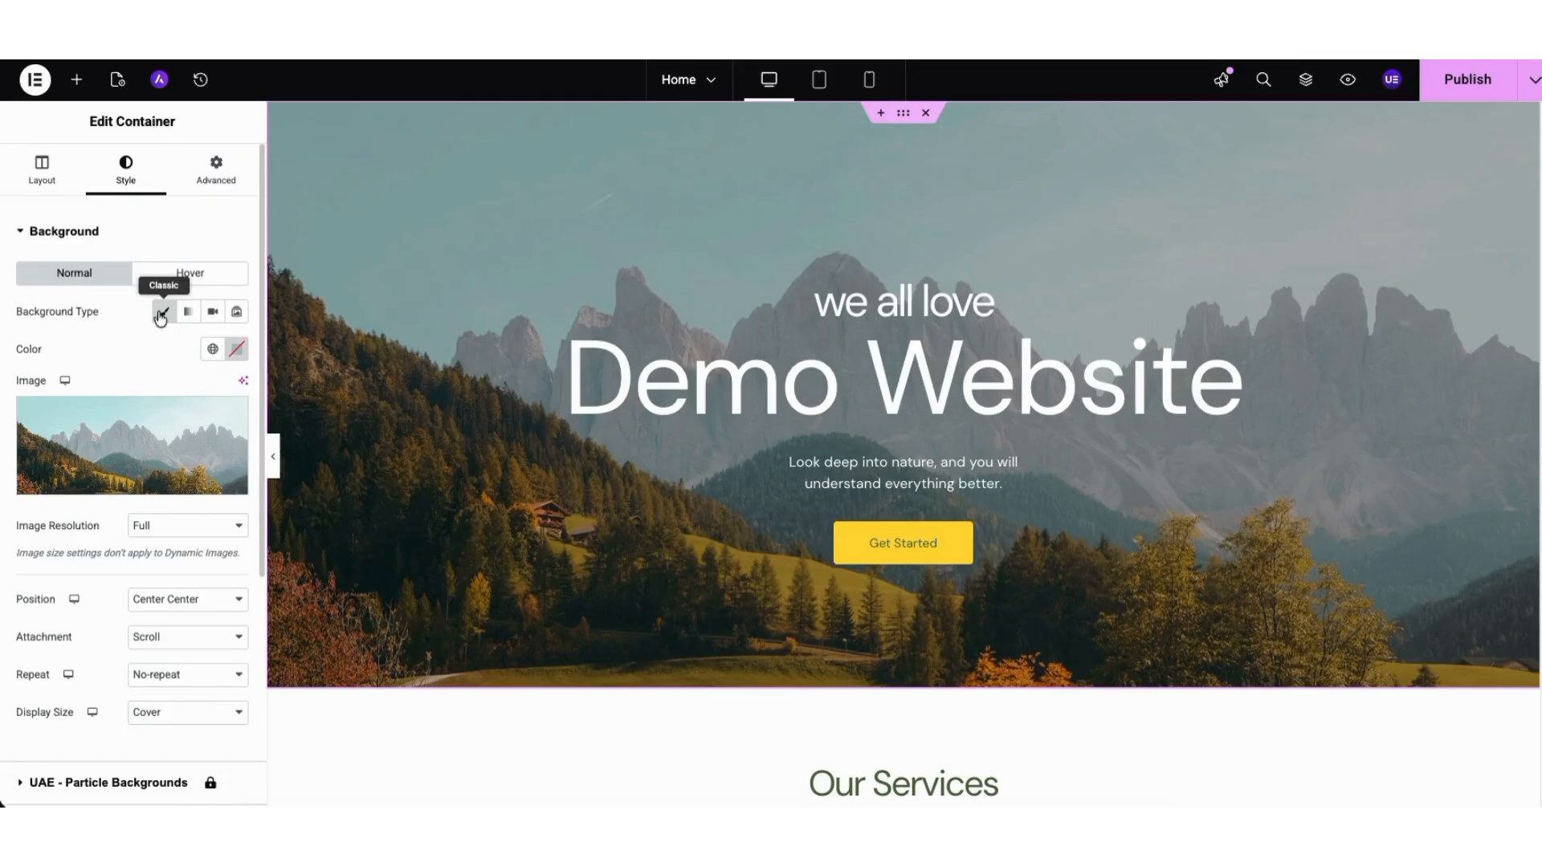
pyautogui.click(144, 465)
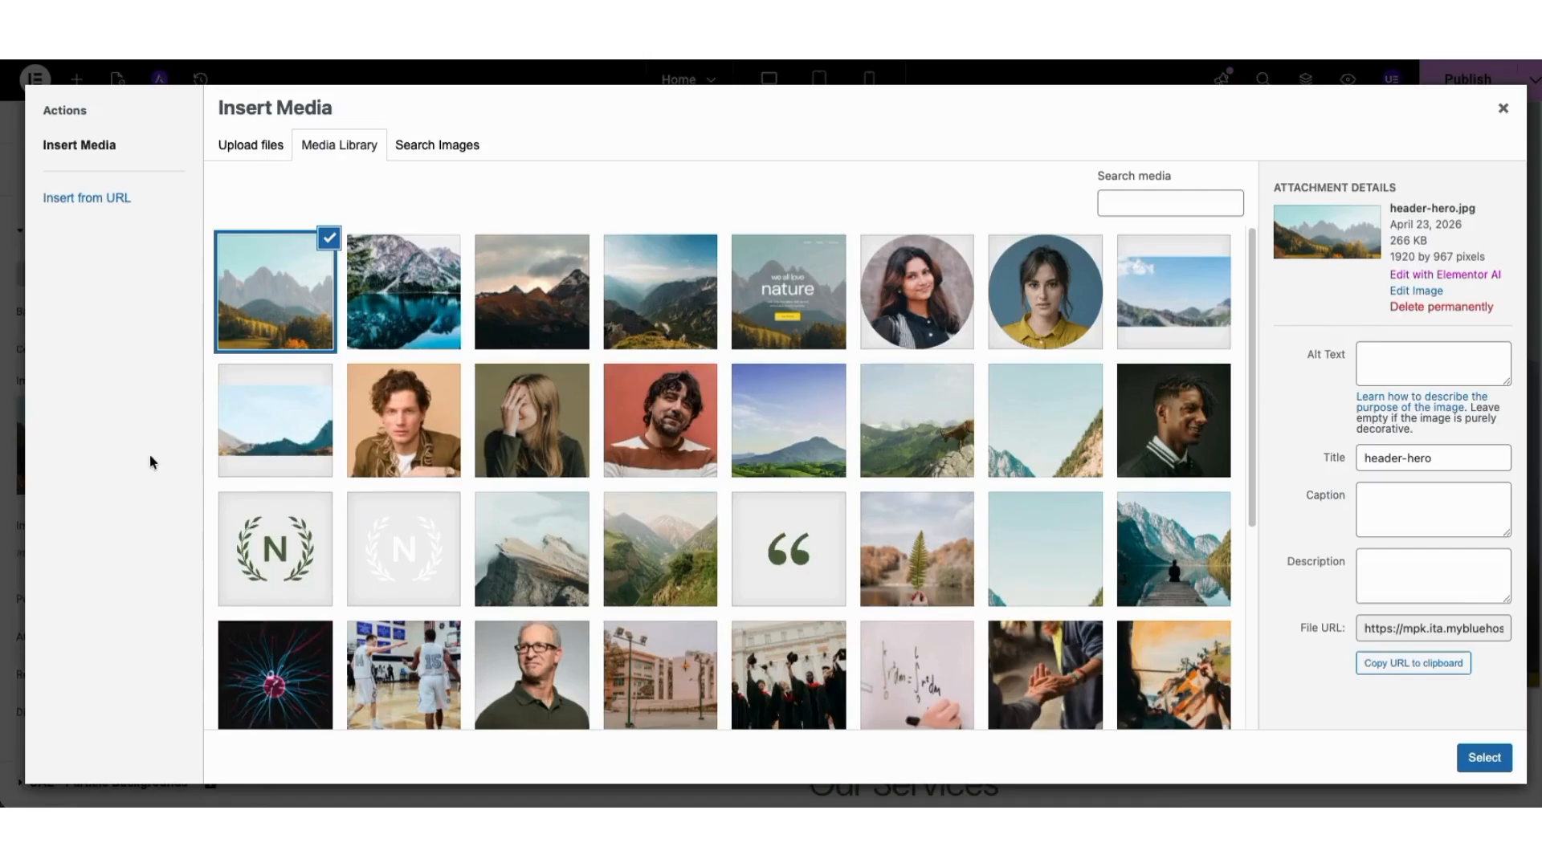
pyautogui.click(265, 153)
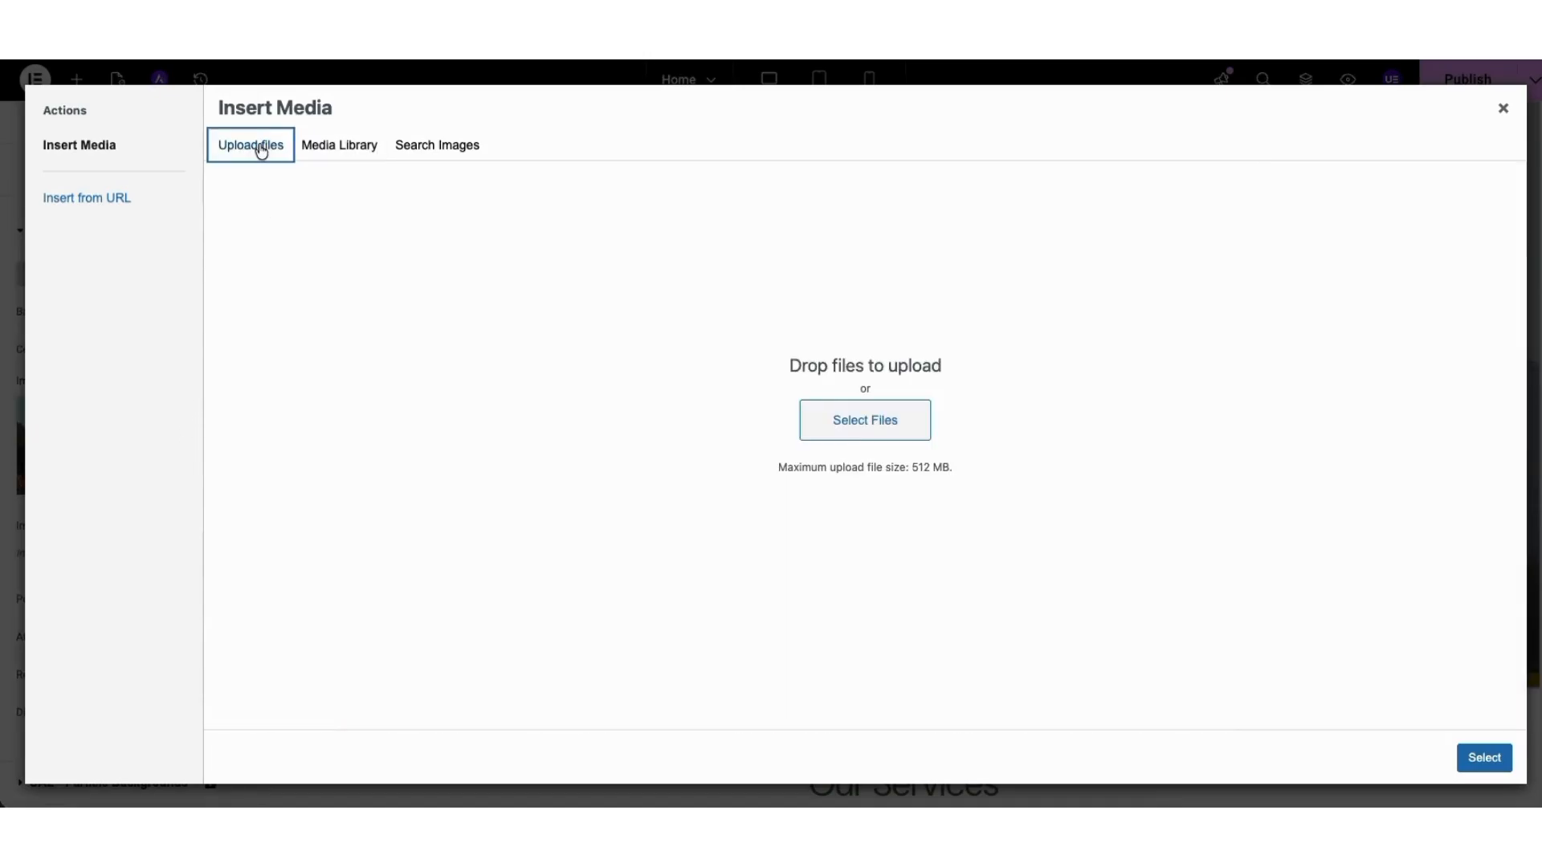
pyautogui.click(333, 148)
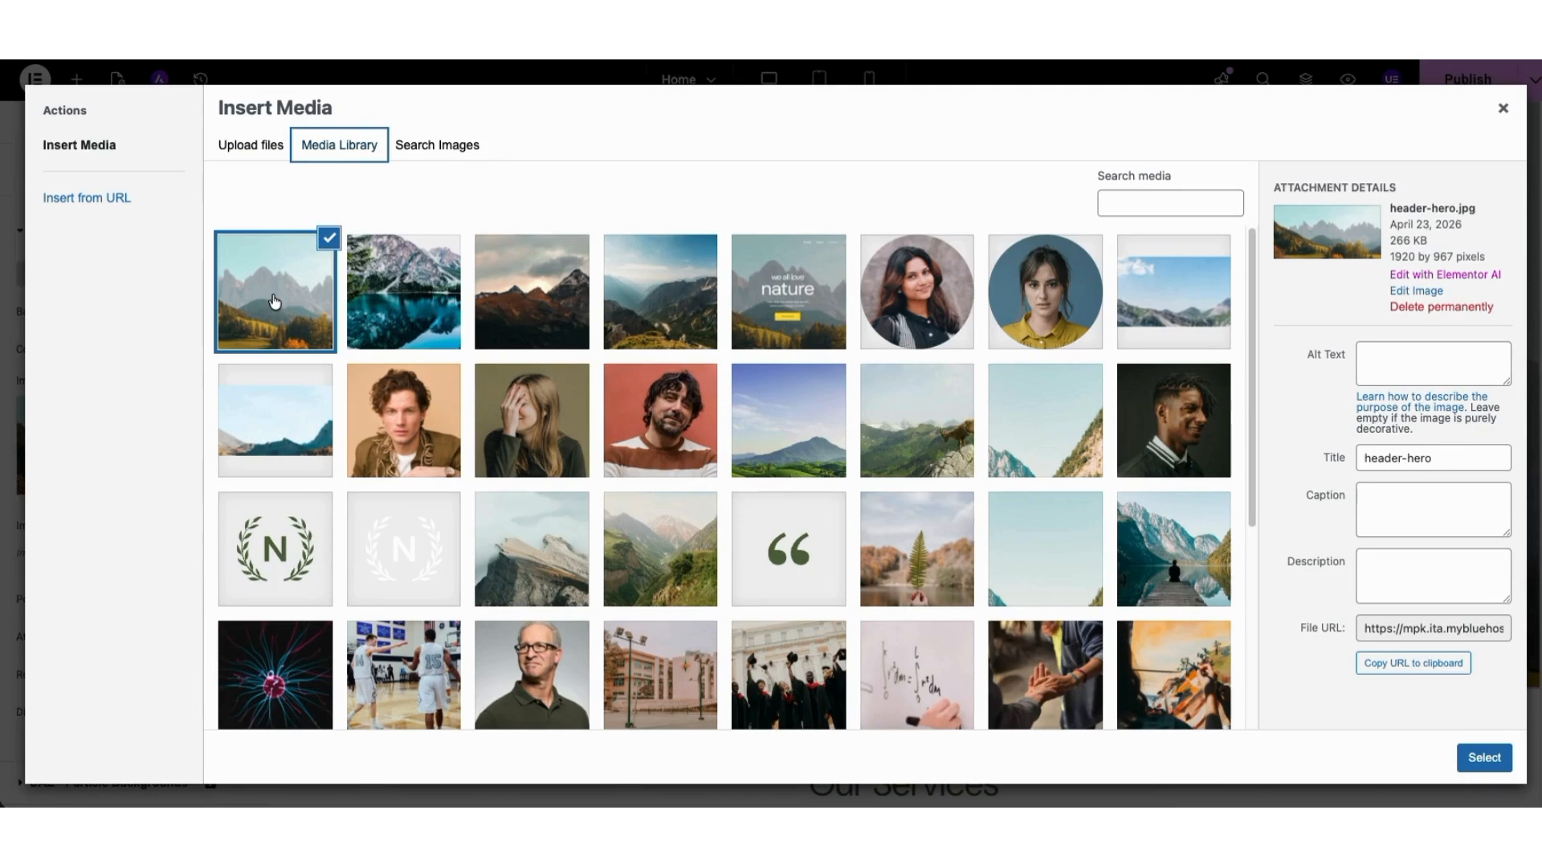
pyautogui.click(1483, 756)
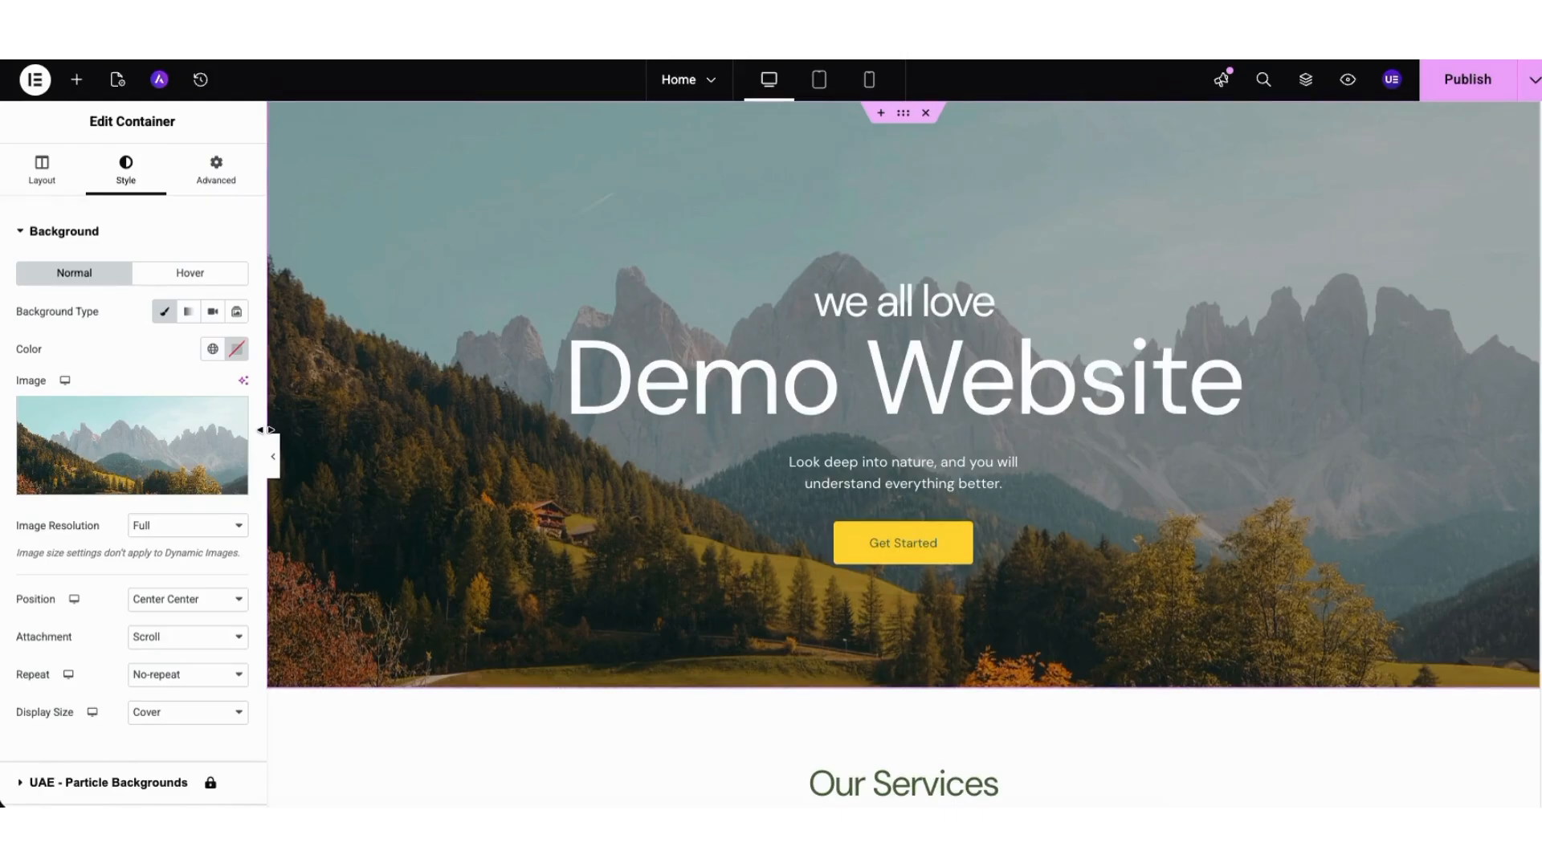
# Step: Try out the colour and opacity of the hero container's background overlay, returning to black at 0.3 opacity
pyautogui.scroll(-5, 160, 602)
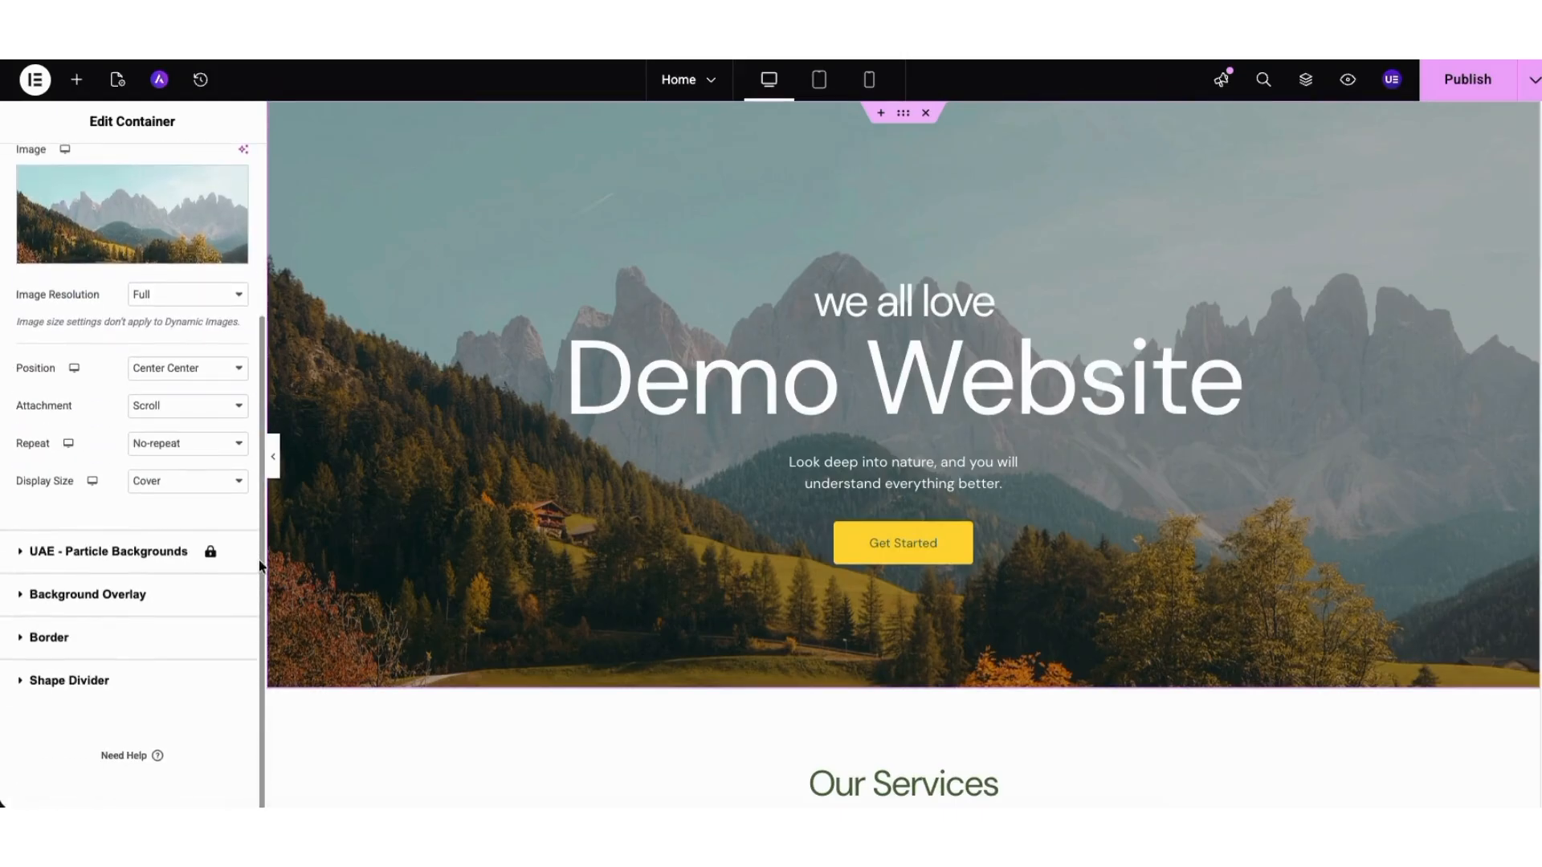
pyautogui.click(135, 599)
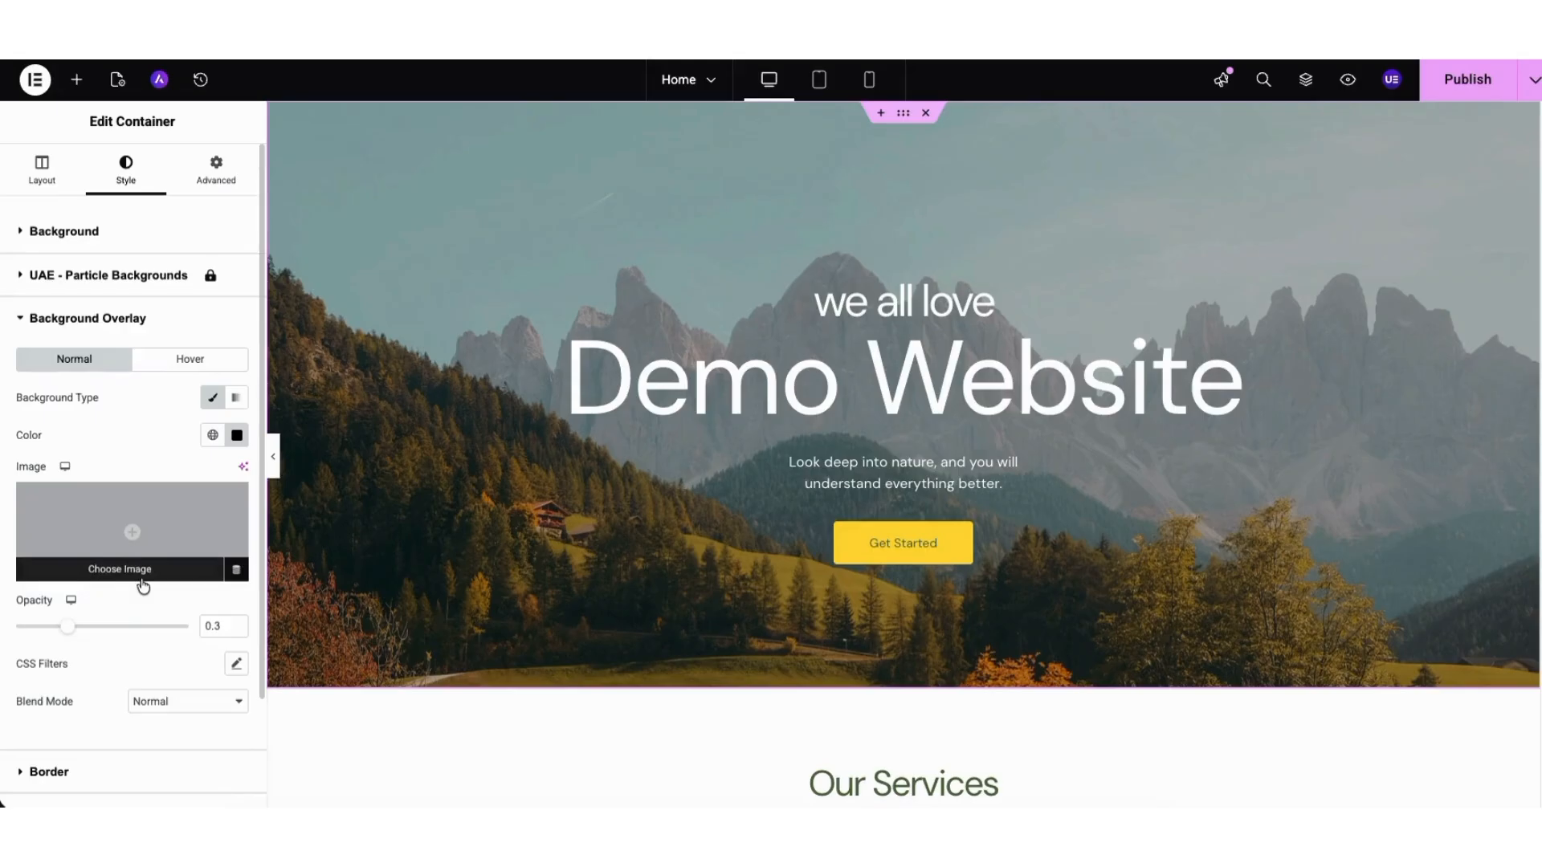
pyautogui.click(237, 435)
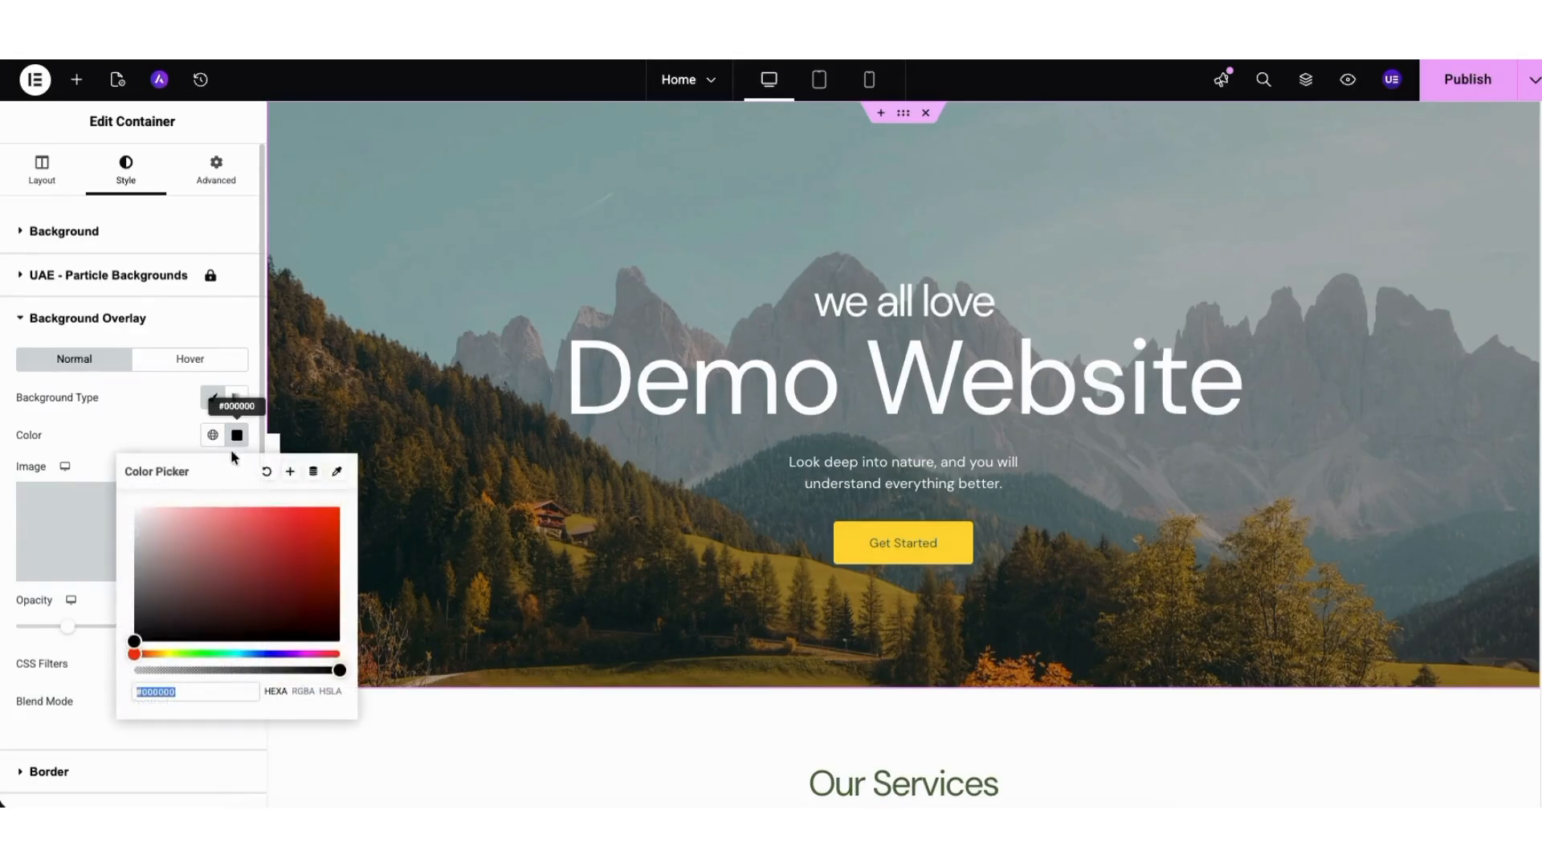
pyautogui.click(214, 583)
pyautogui.moveTo(217, 579)
pyautogui.mouseDown()
pyautogui.moveTo(338, 506)
pyautogui.moveTo(134, 643)
pyautogui.mouseUp()
pyautogui.click(71, 443)
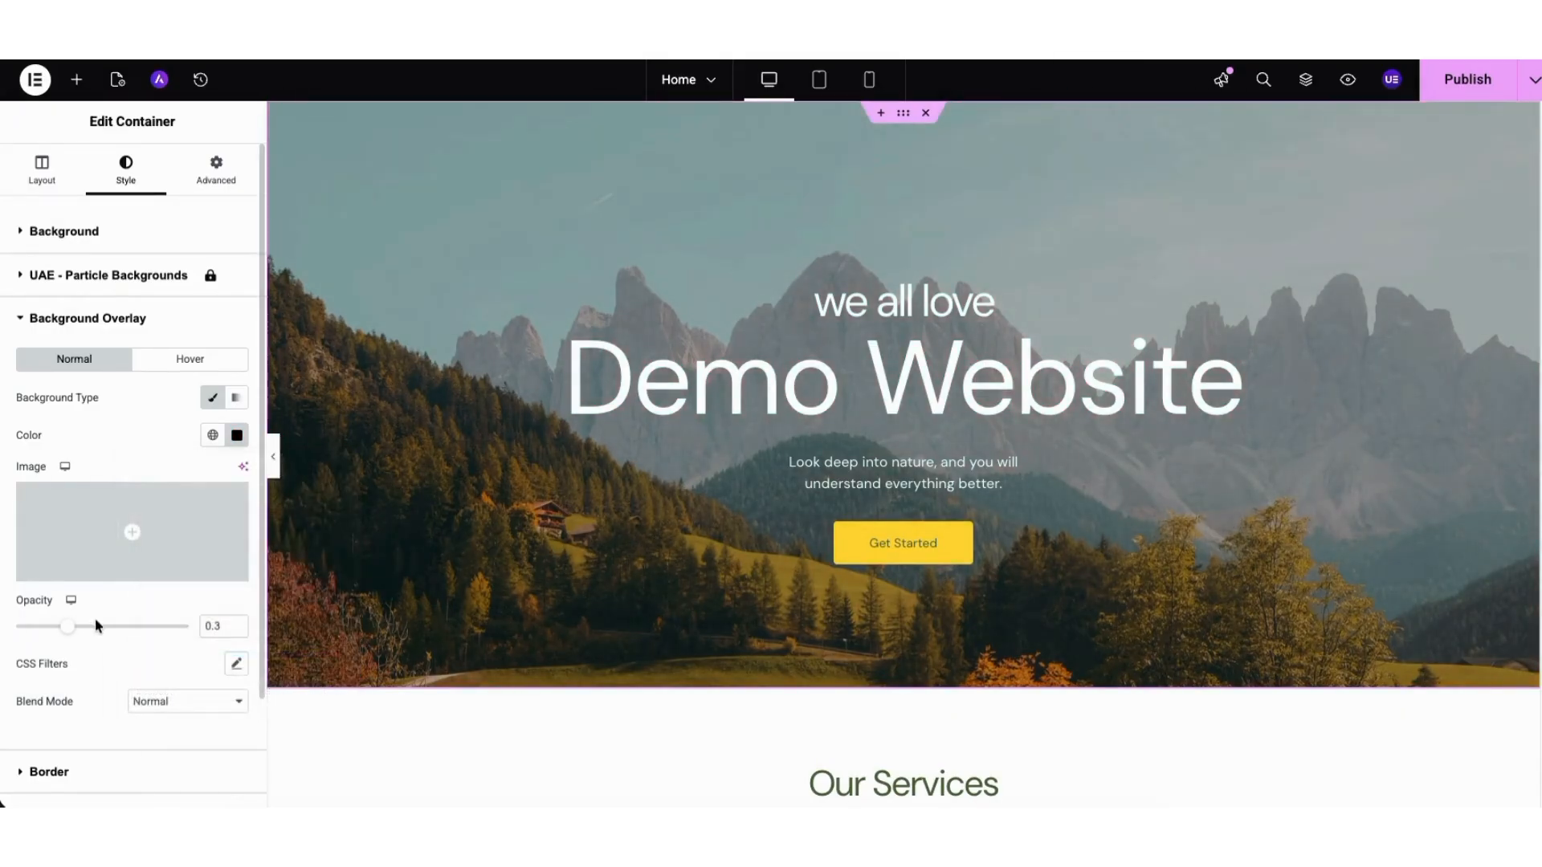
pyautogui.moveTo(66, 632)
pyautogui.mouseDown()
pyautogui.moveTo(193, 633)
pyautogui.moveTo(10, 637)
pyautogui.moveTo(69, 641)
pyautogui.mouseUp()
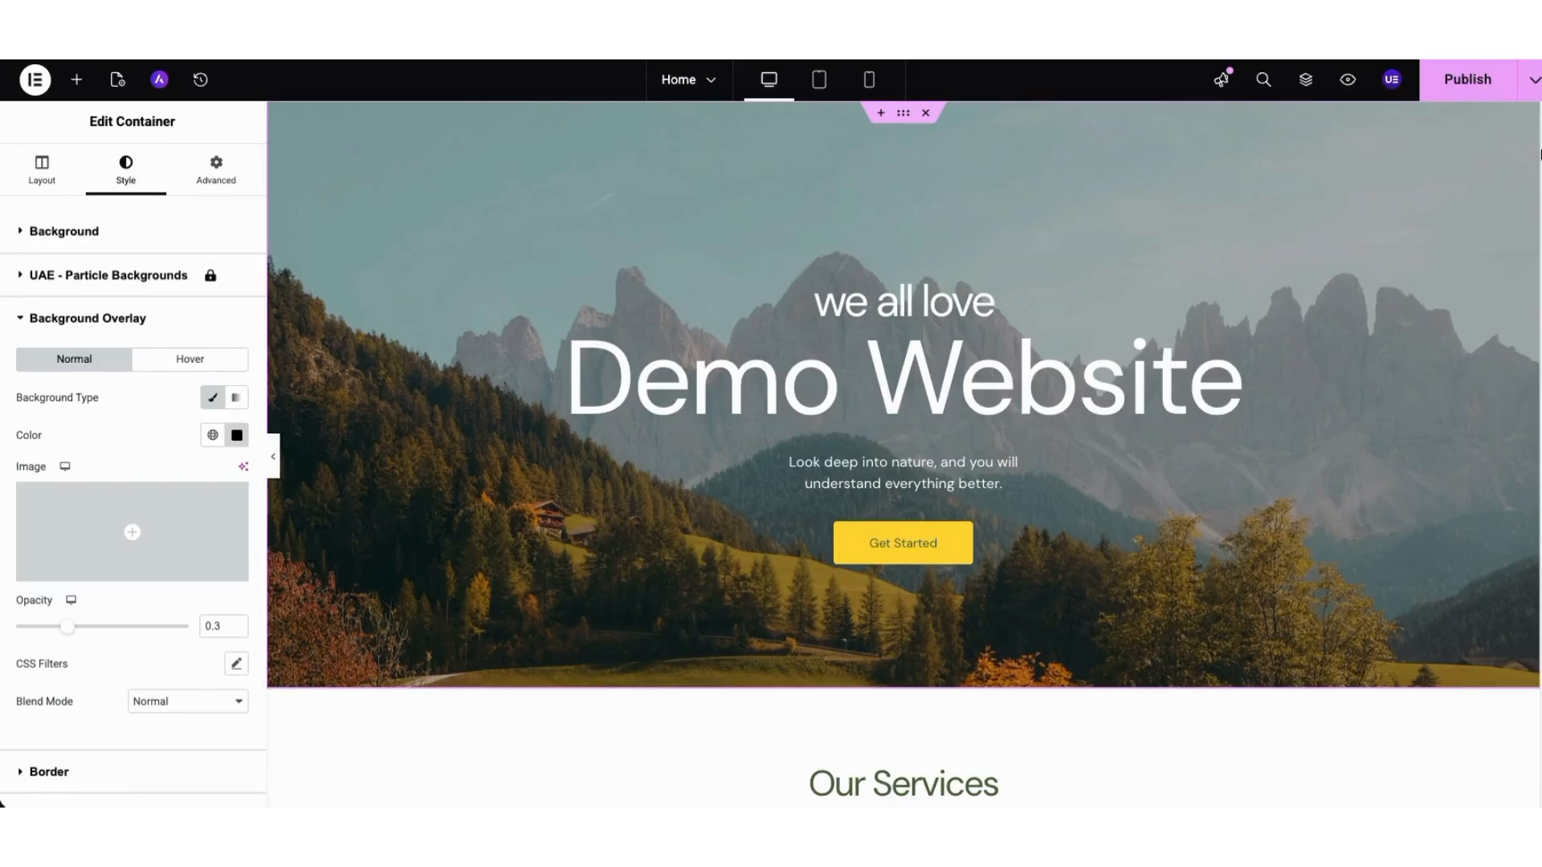
# Step: Add a Heading widget between the About Us paragraph and the Find Out More button, and look over its style settings
pyautogui.scroll(-15, 1514, 310)
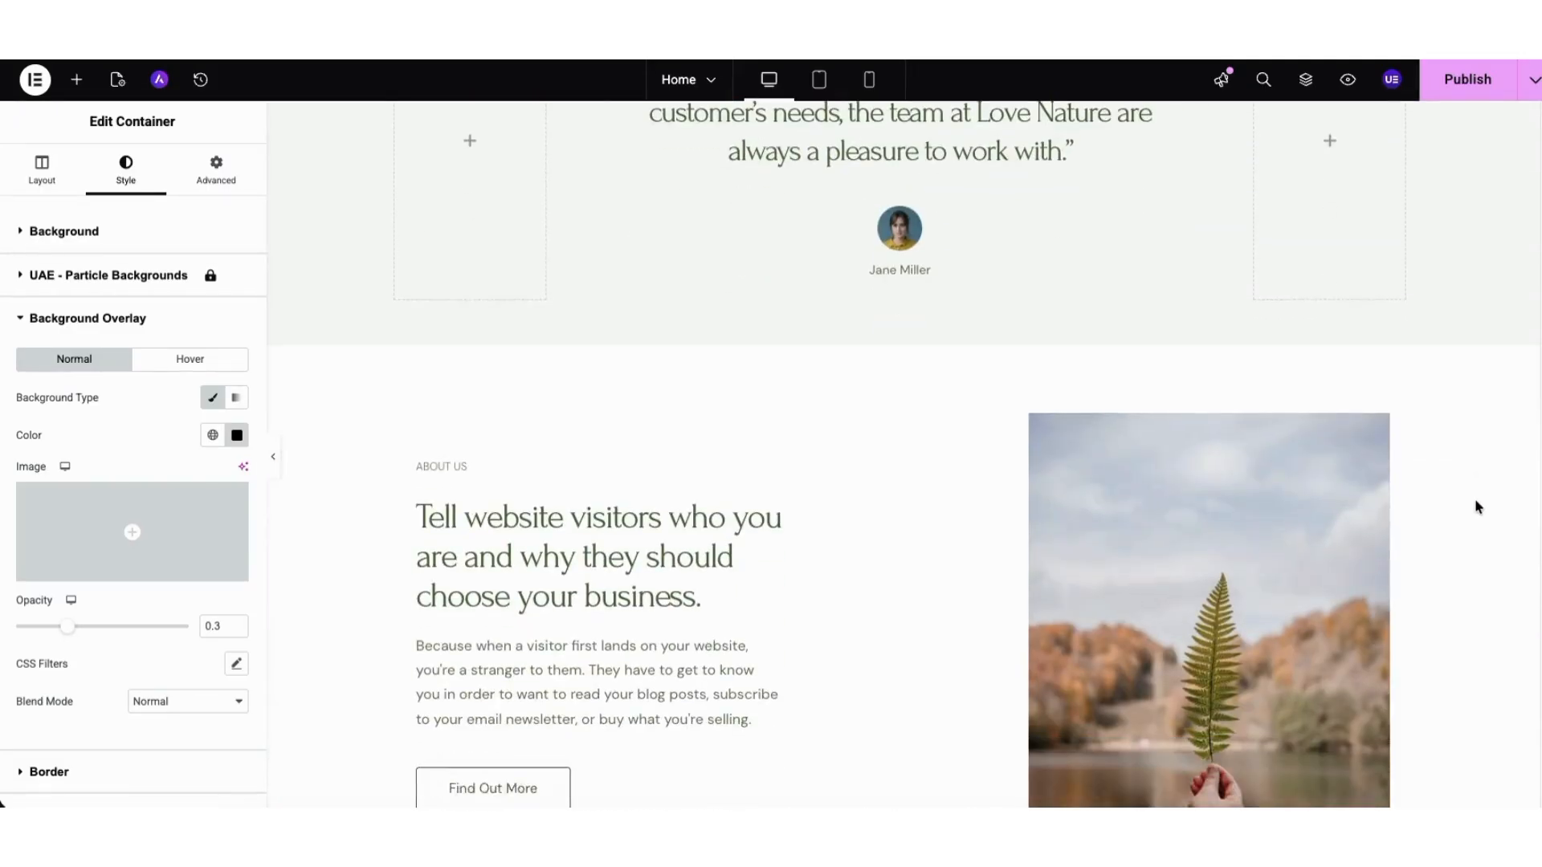
pyautogui.scroll(-3, 1478, 522)
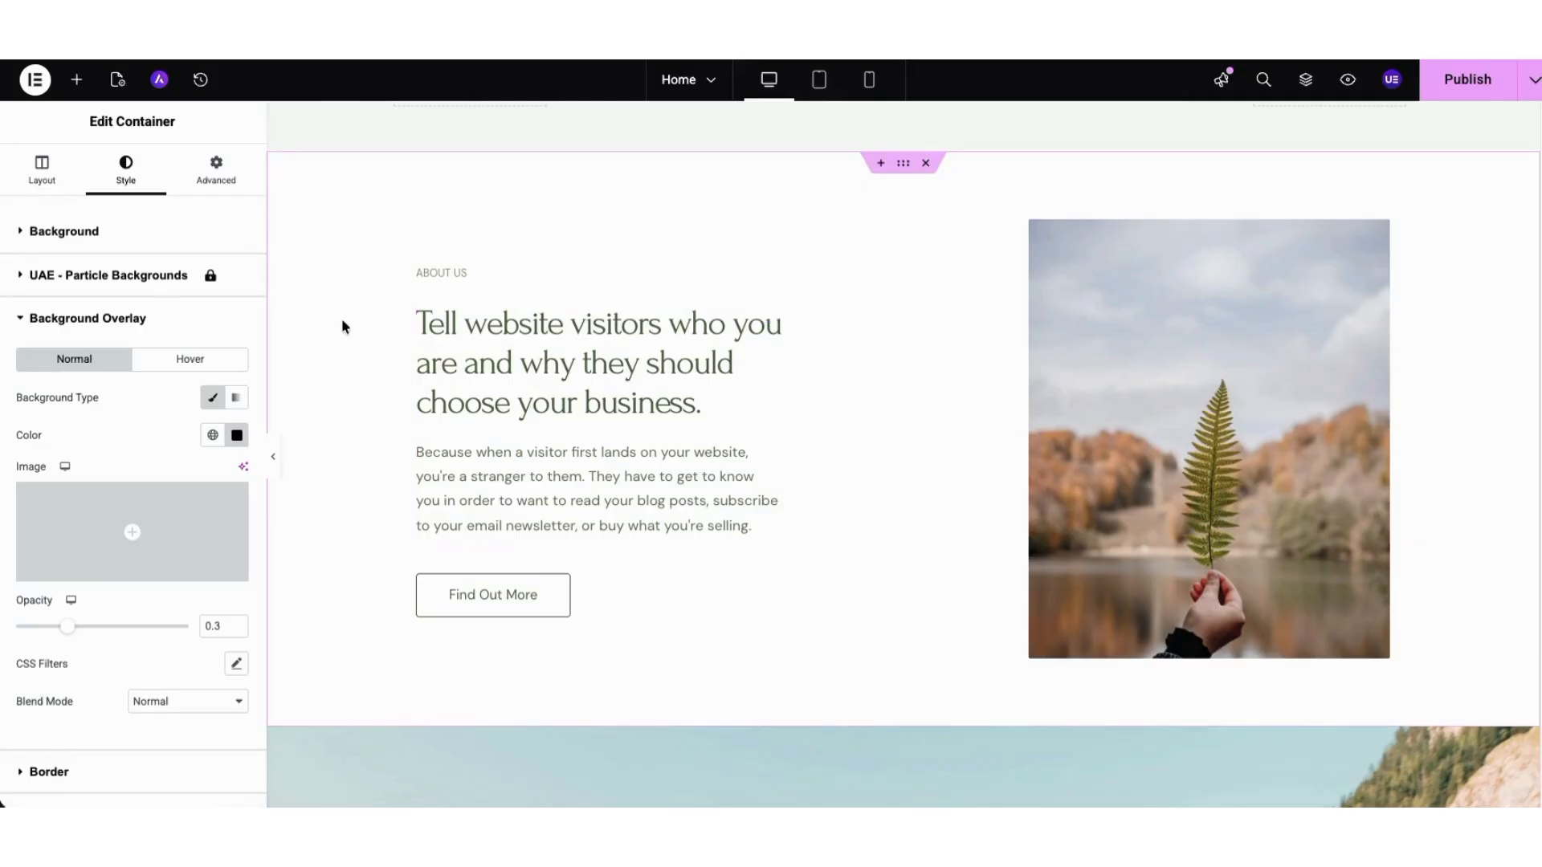
pyautogui.click(85, 83)
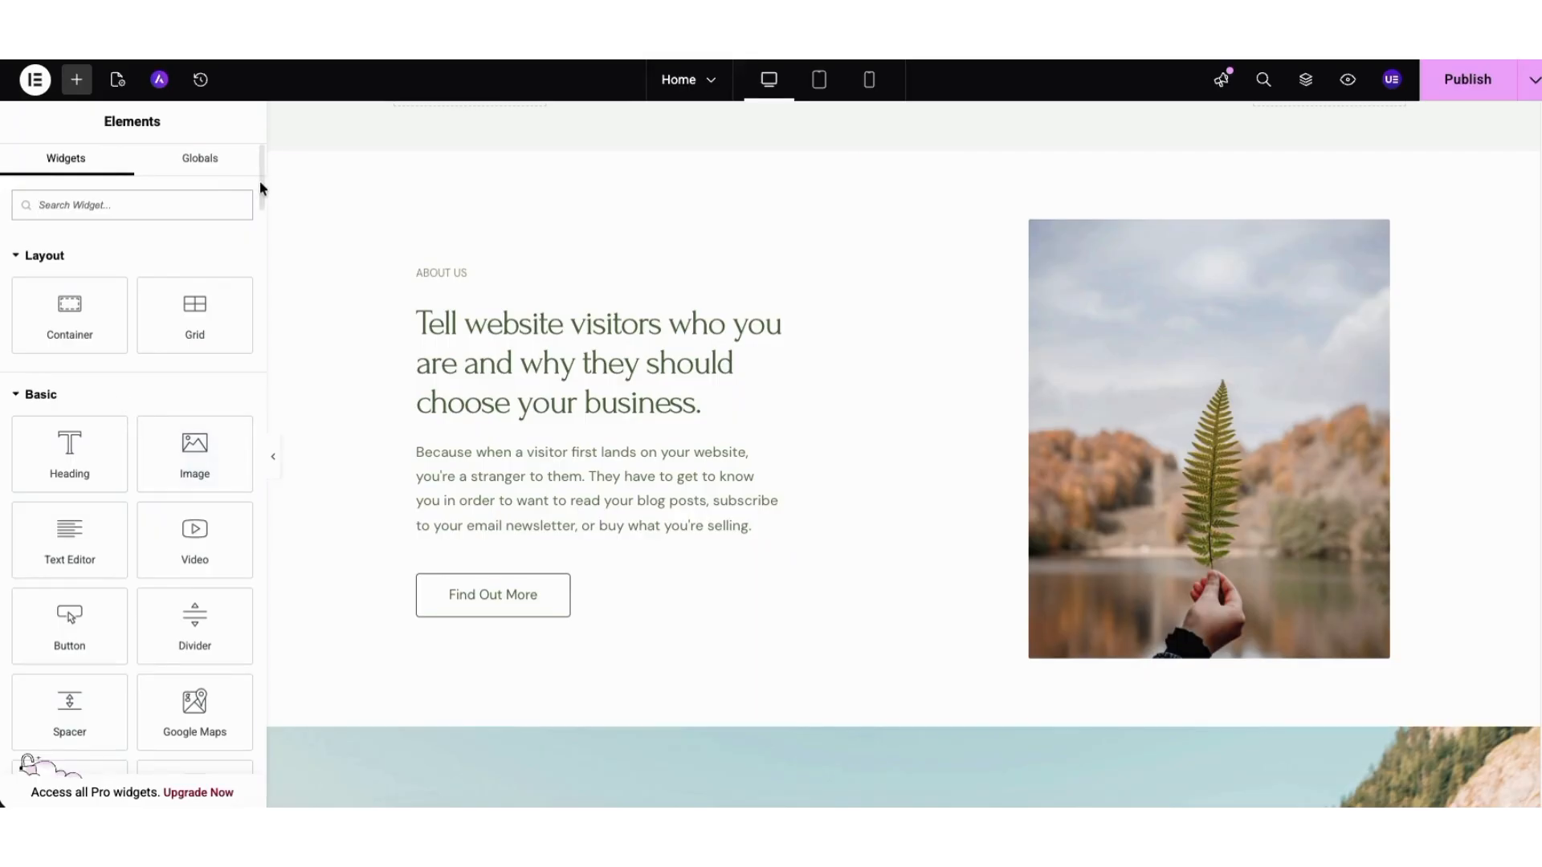
pyautogui.moveTo(261, 186)
pyautogui.mouseDown()
pyautogui.moveTo(265, 409)
pyautogui.moveTo(261, 174)
pyautogui.mouseUp()
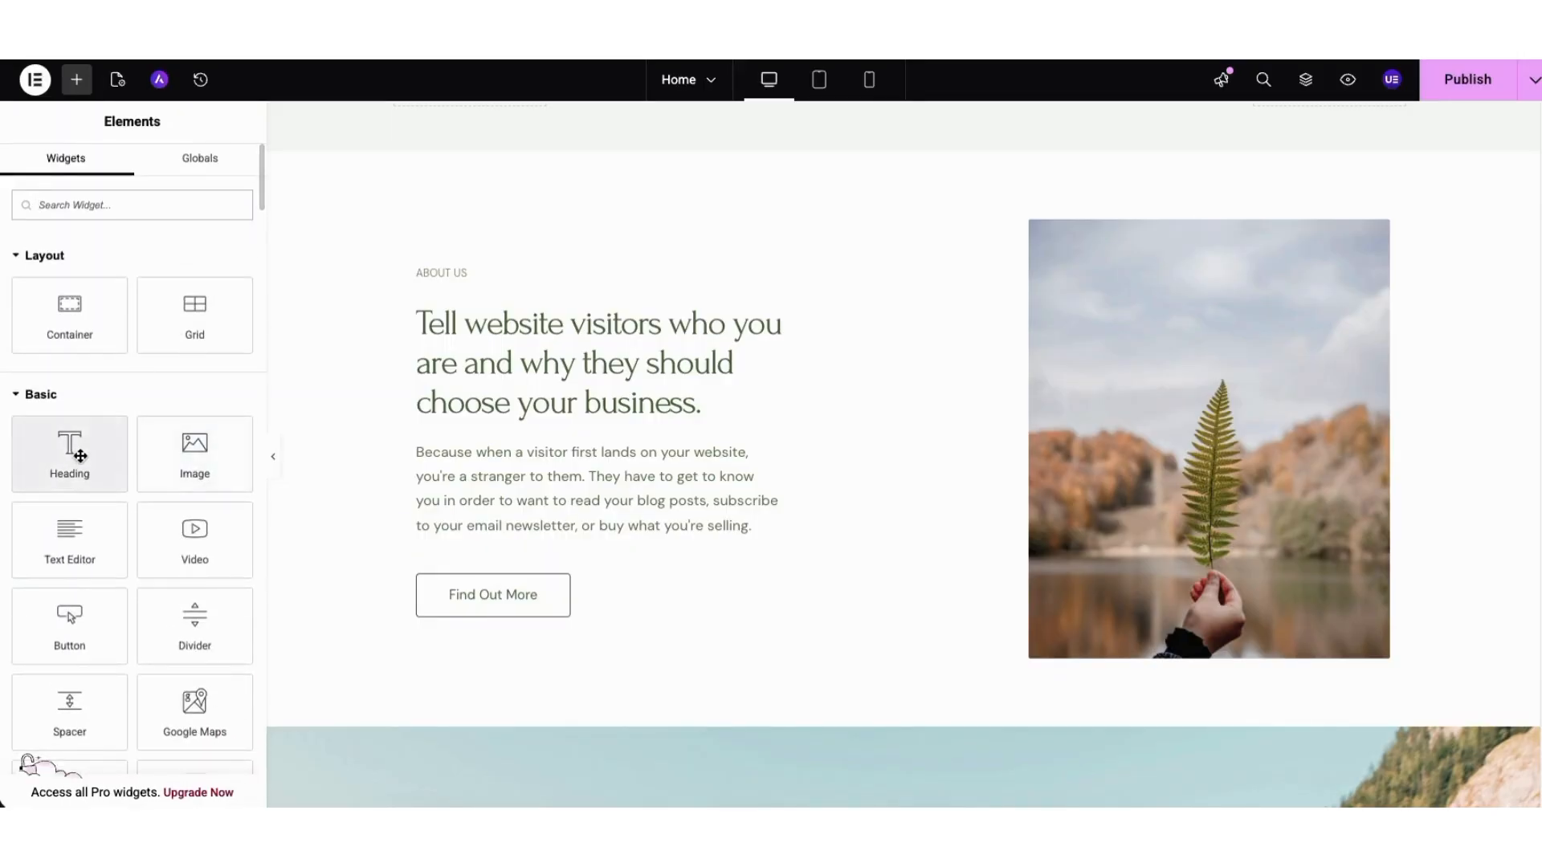
pyautogui.moveTo(78, 457); pyautogui.dragTo(514, 537)
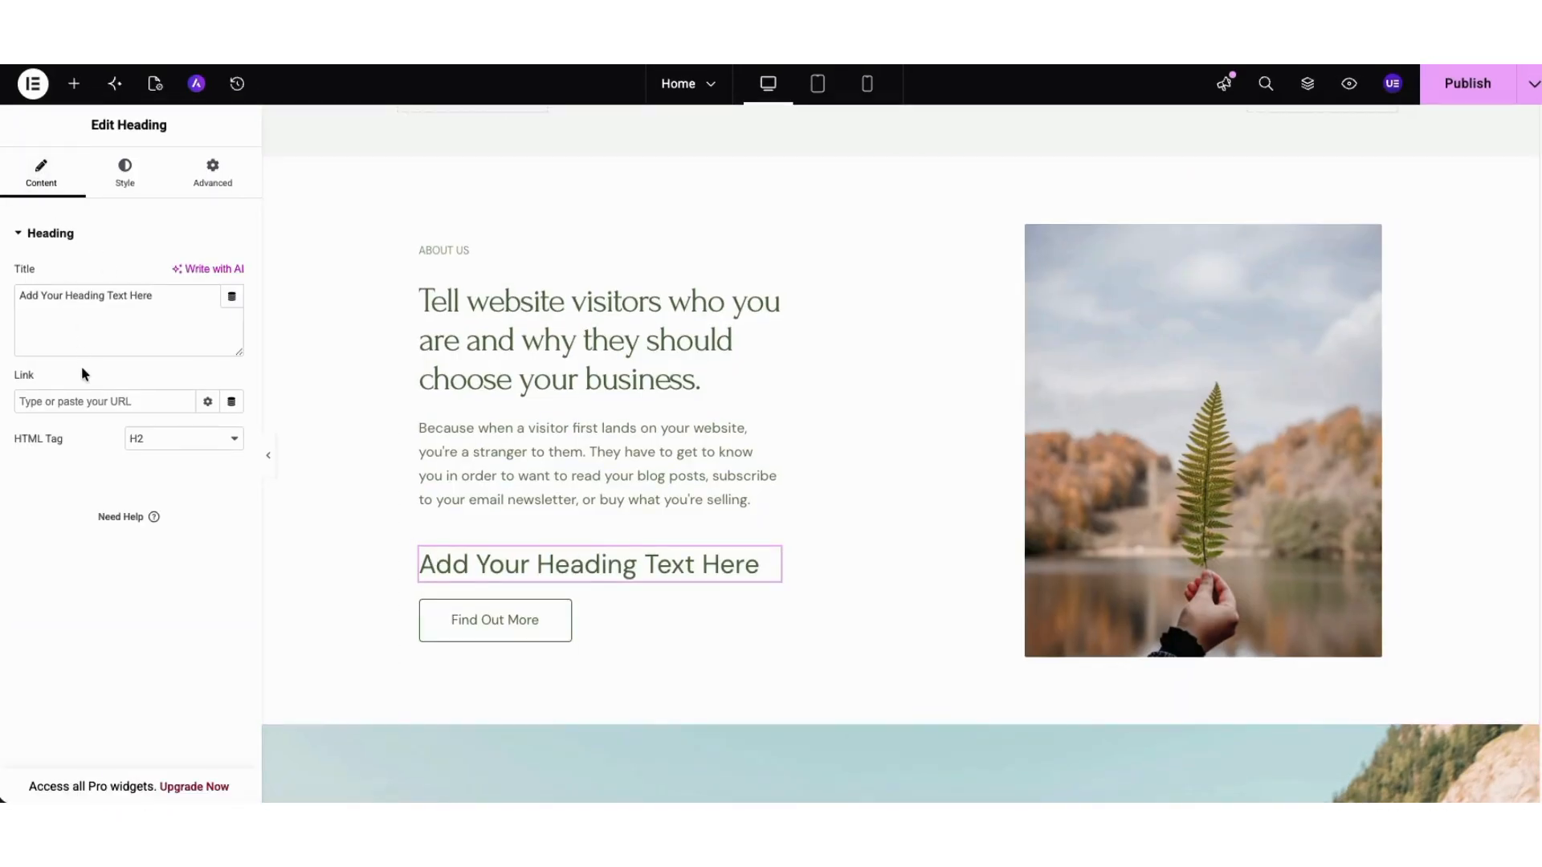
pyautogui.click(125, 172)
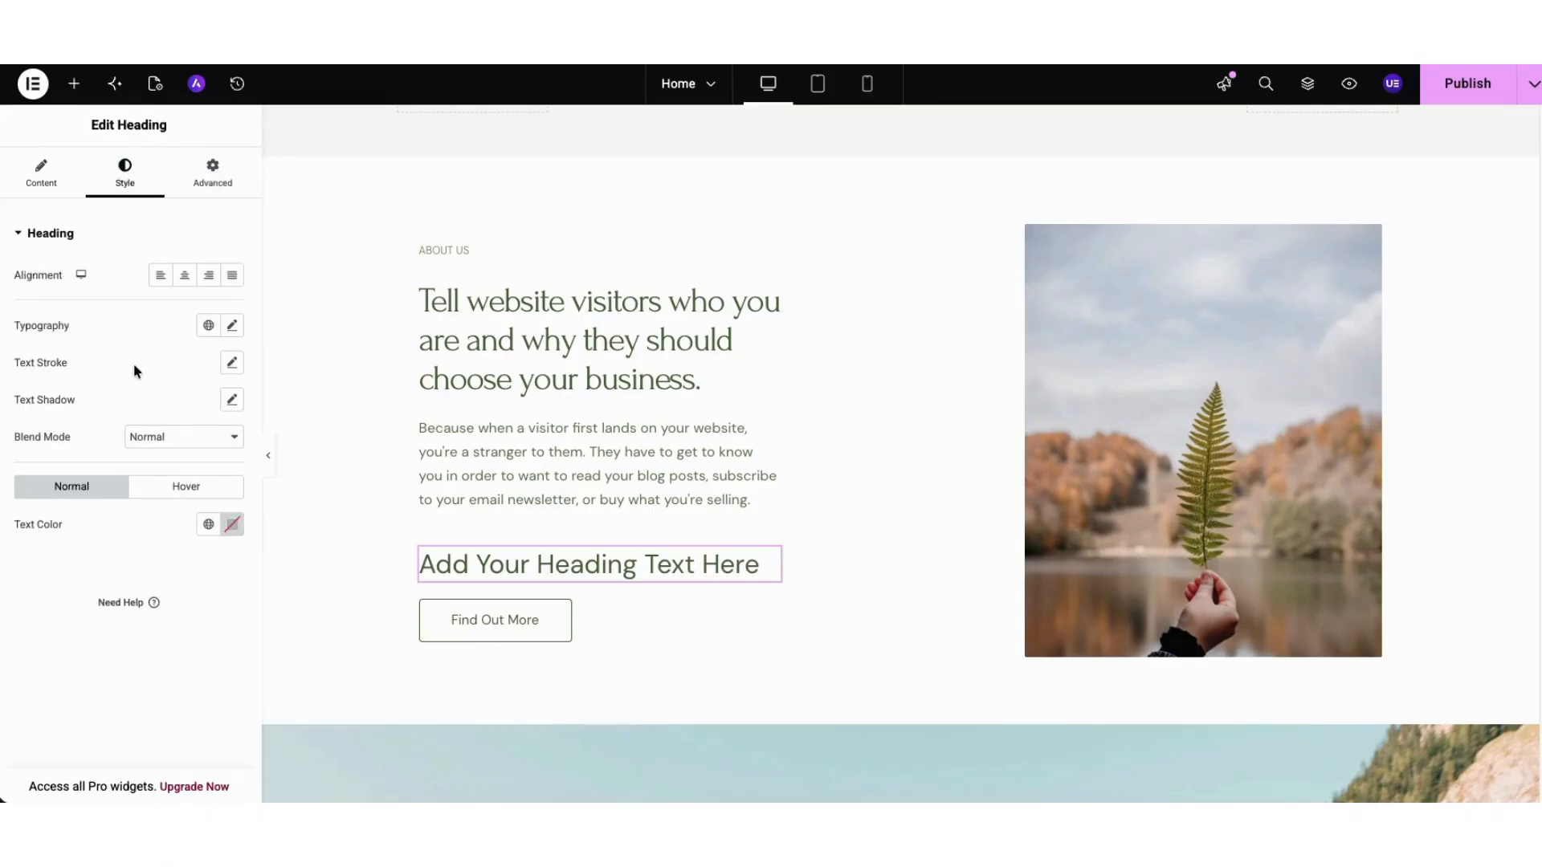
pyautogui.click(200, 186)
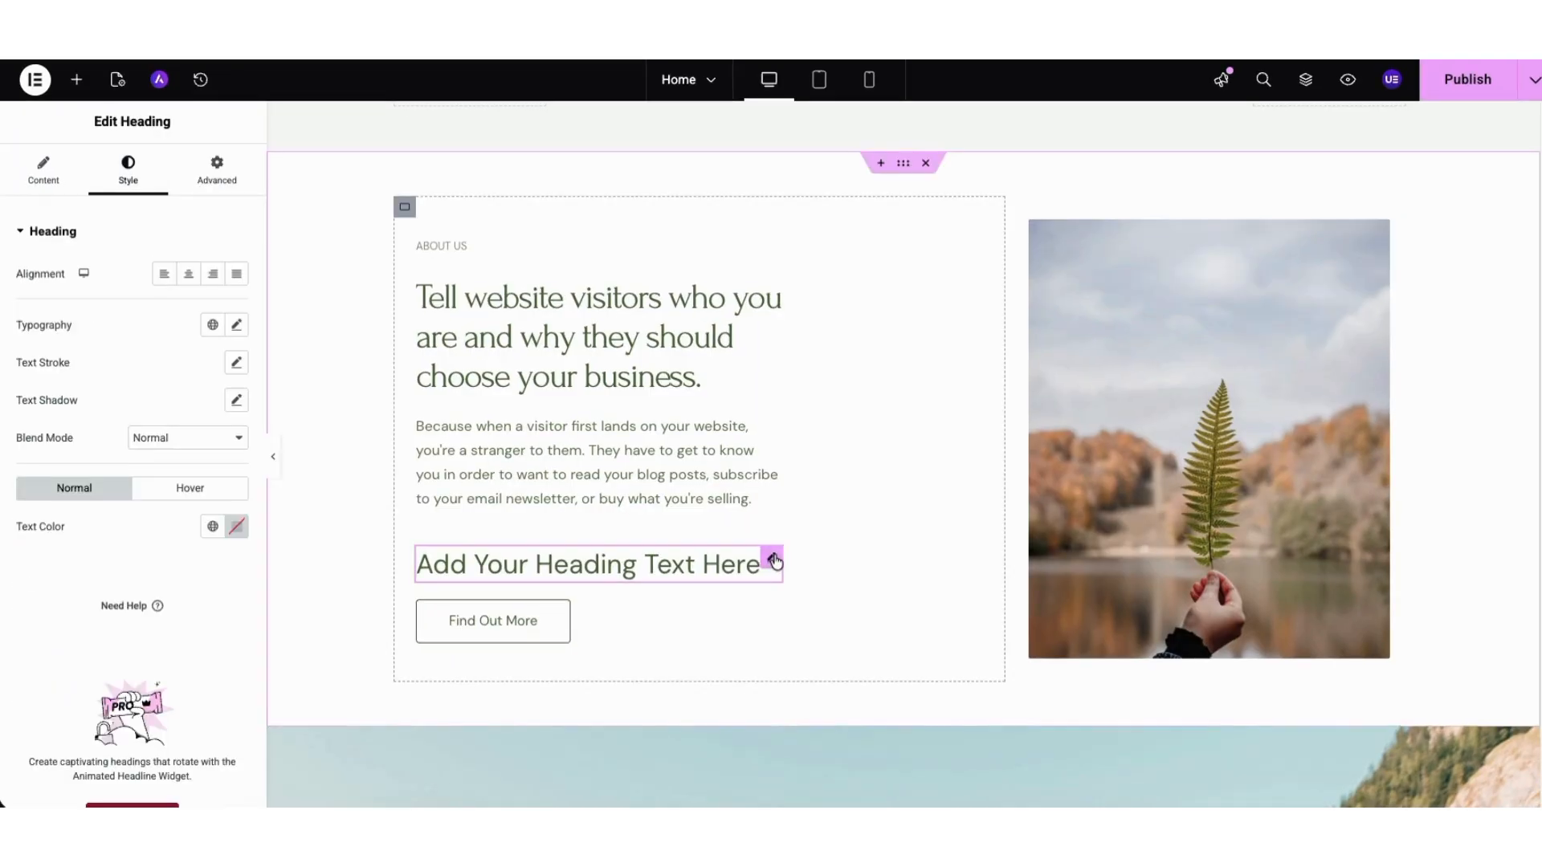
# Step: Move the new heading directly below the About Us label and duplicate it
pyautogui.moveTo(773, 560); pyautogui.dragTo(575, 341)
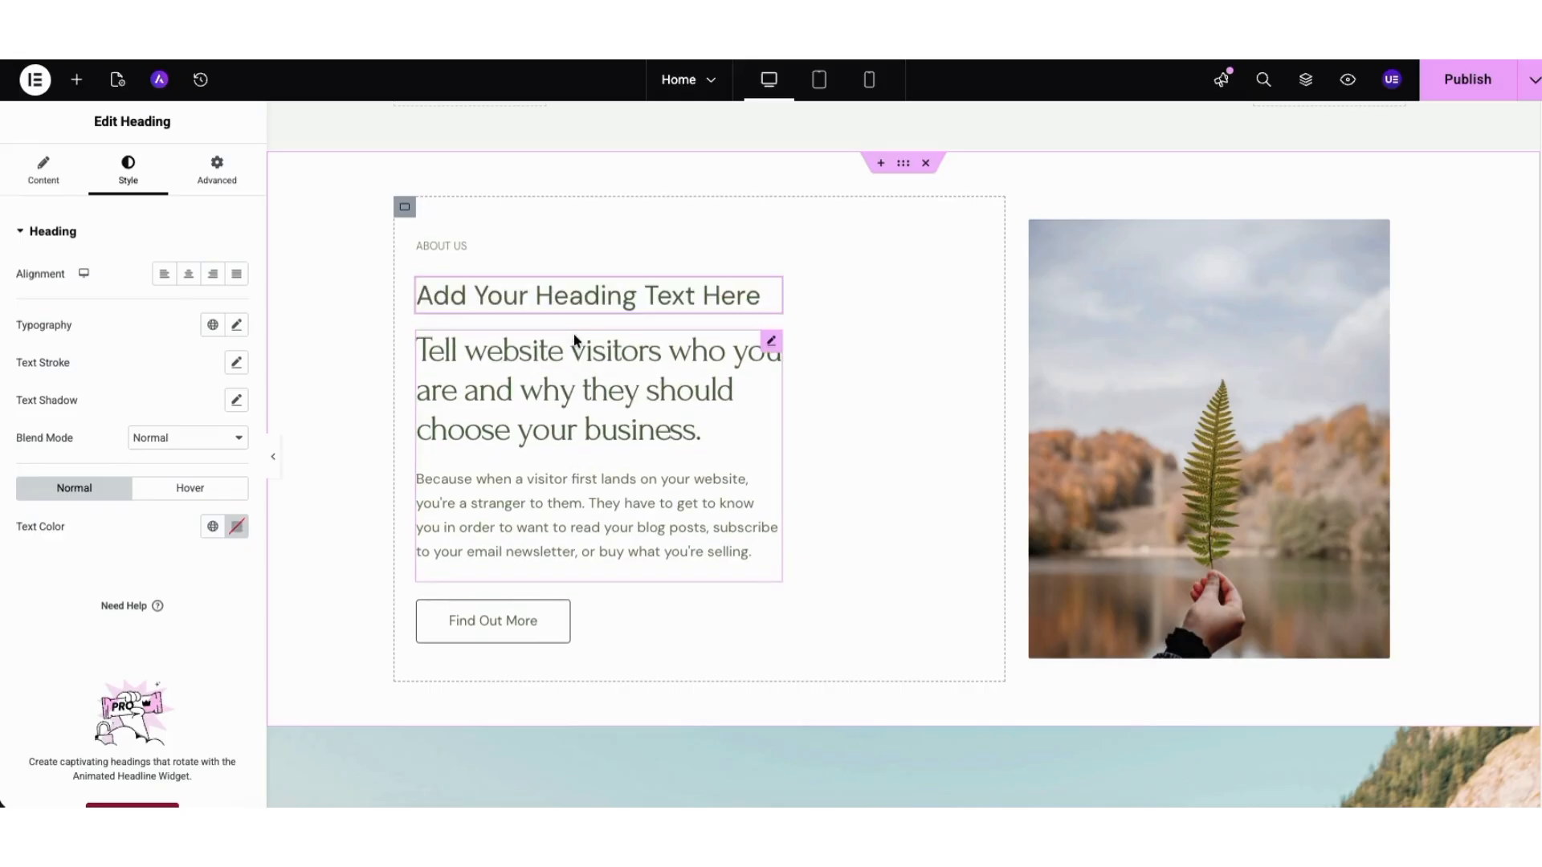
pyautogui.rightClick(550, 292)
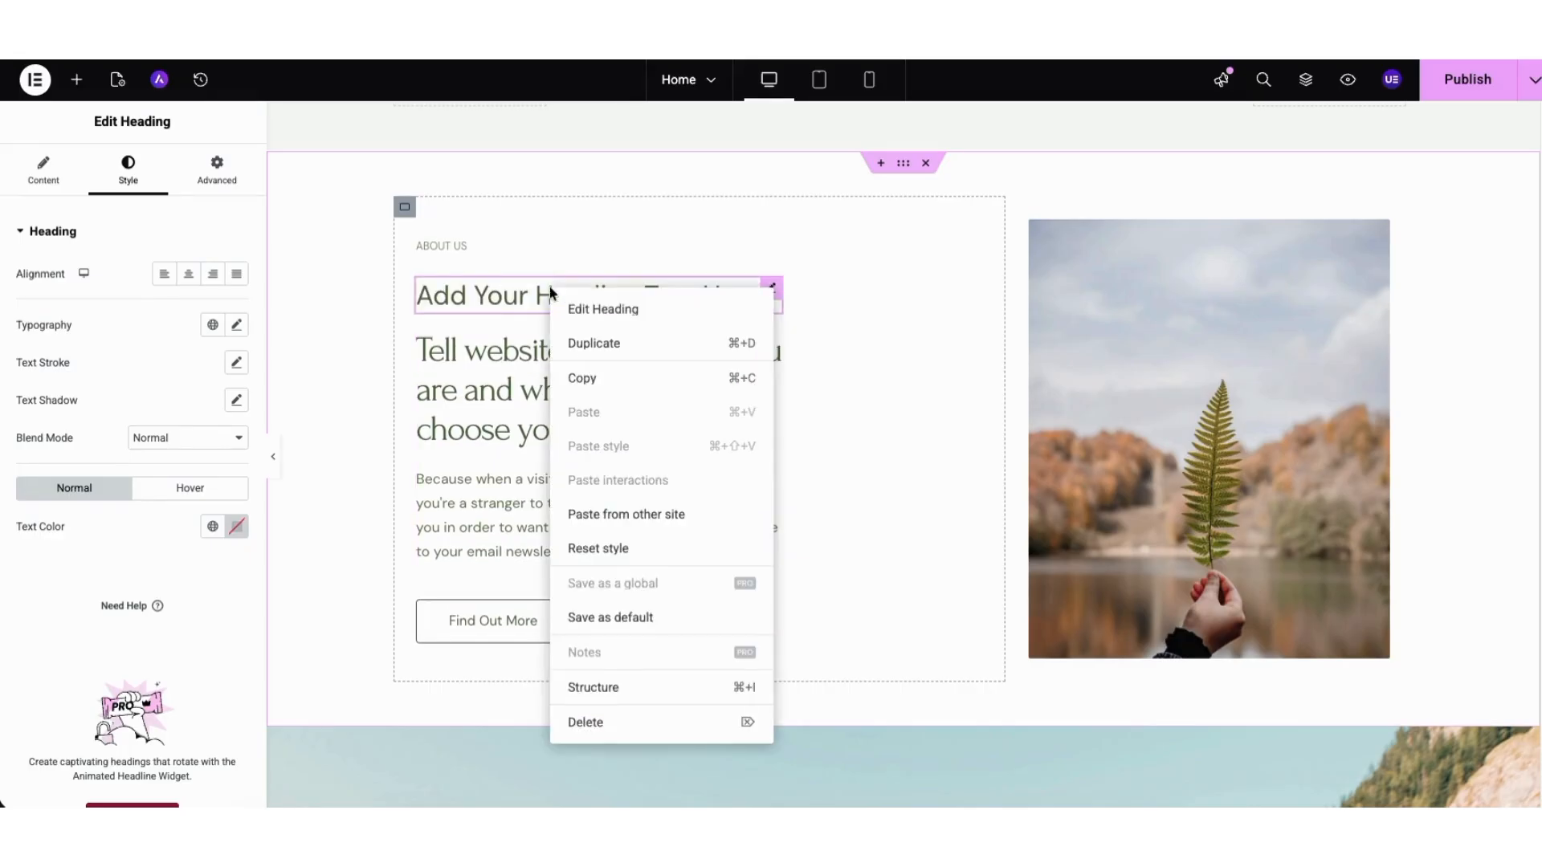
pyautogui.click(593, 343)
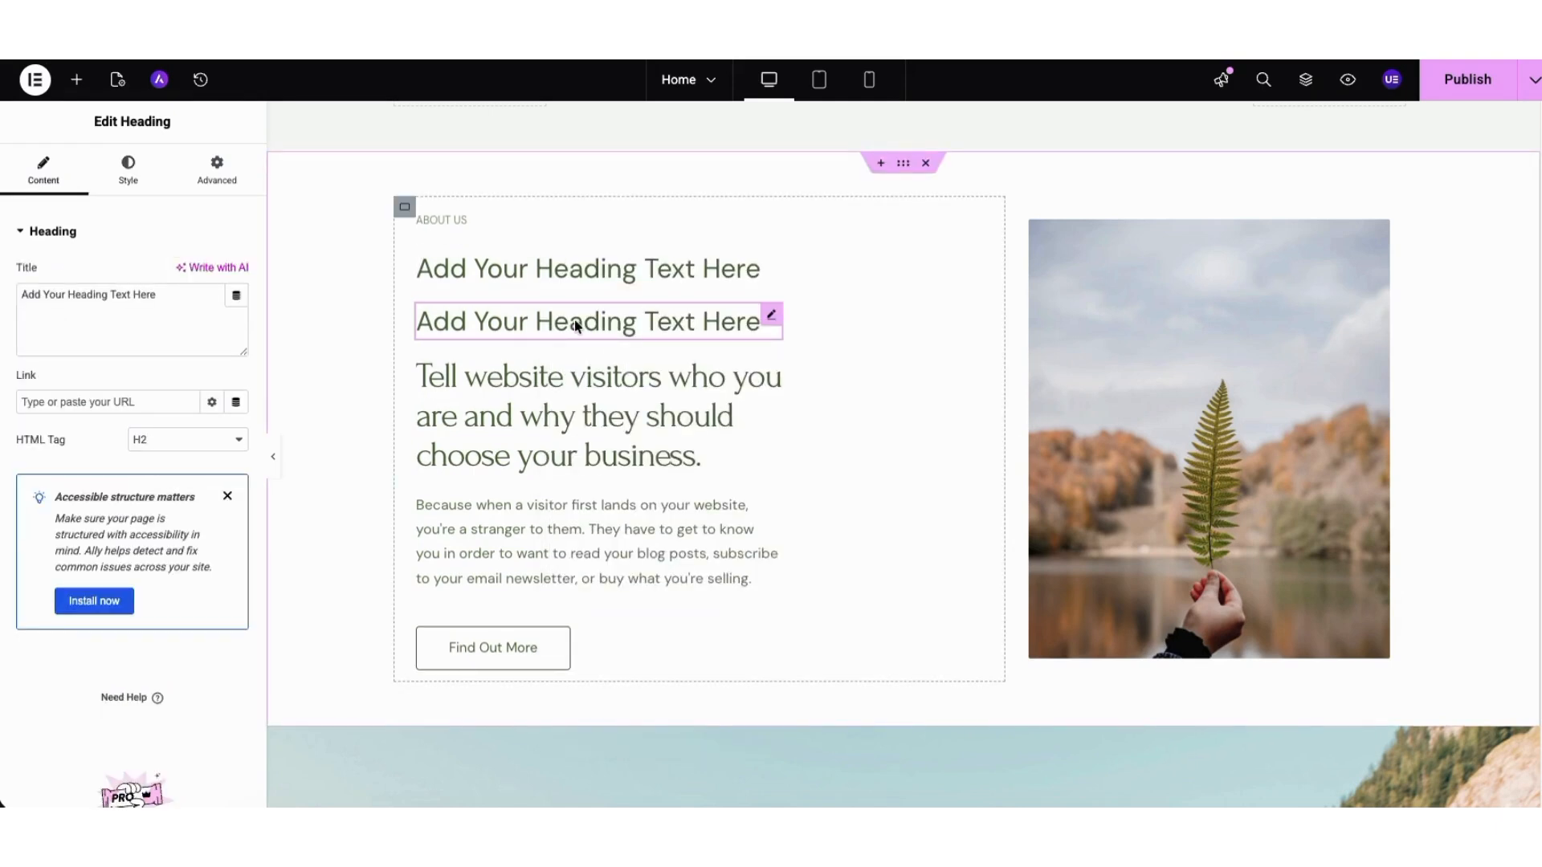
# Step: Delete the duplicated heading and the original placeholder heading from the About Us section
pyautogui.rightClick(577, 326)
pyautogui.click(615, 754)
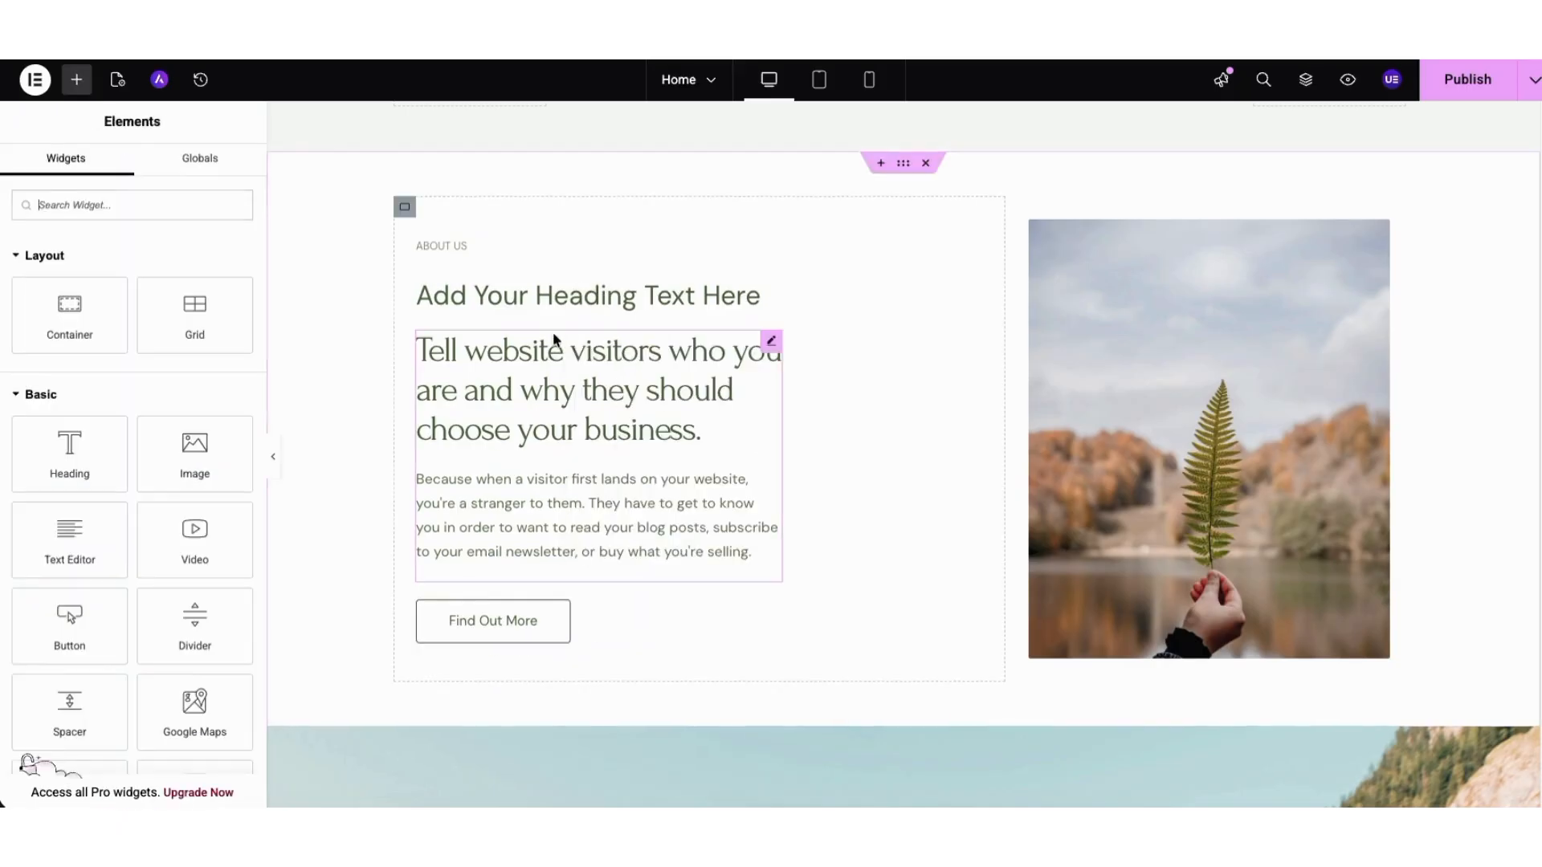
pyautogui.rightClick(546, 301)
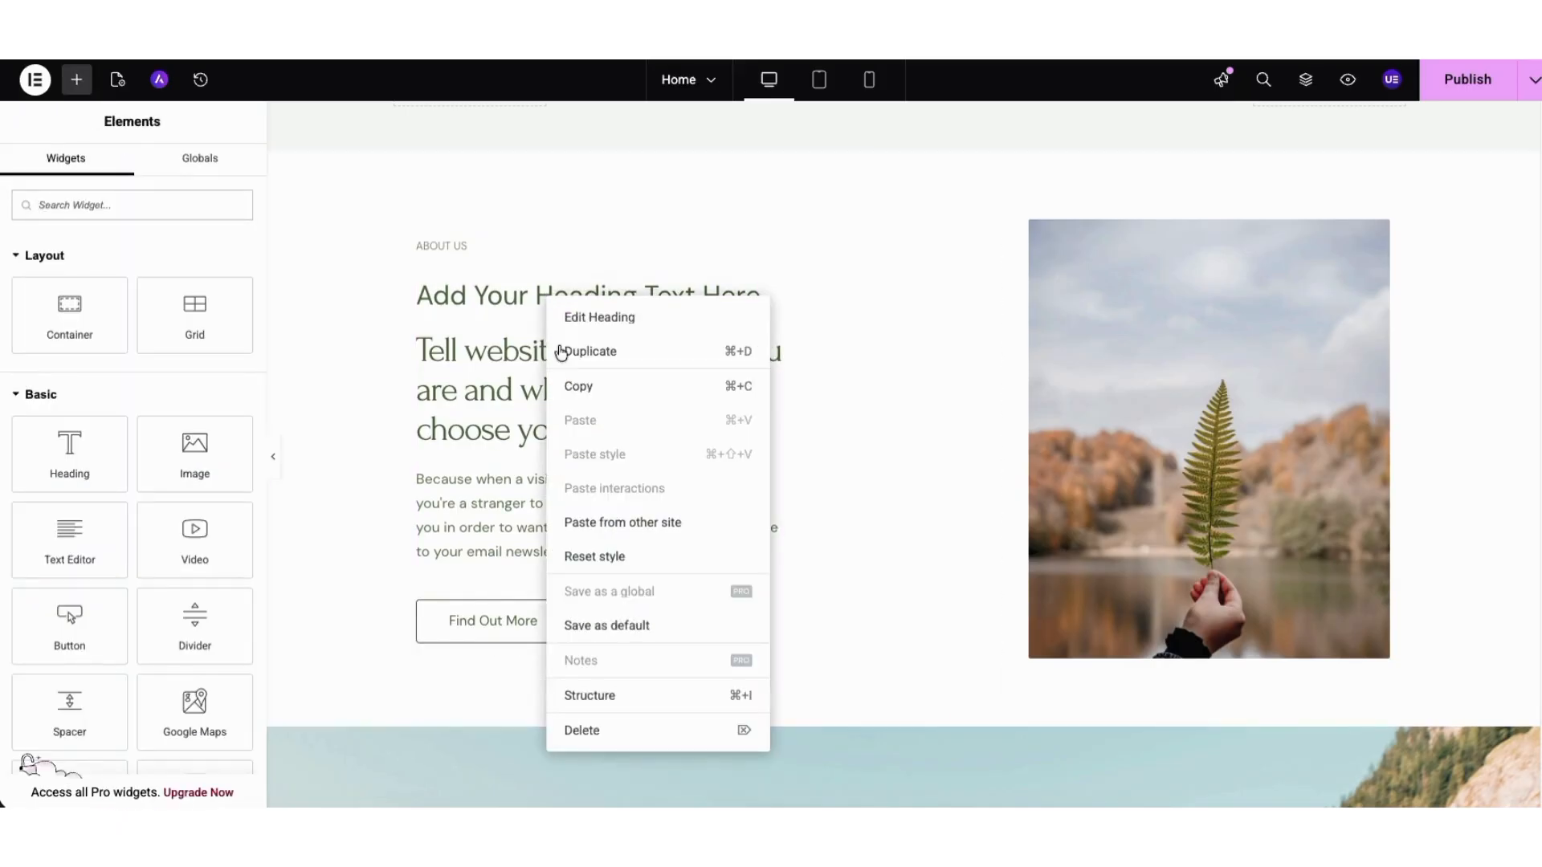
pyautogui.click(587, 731)
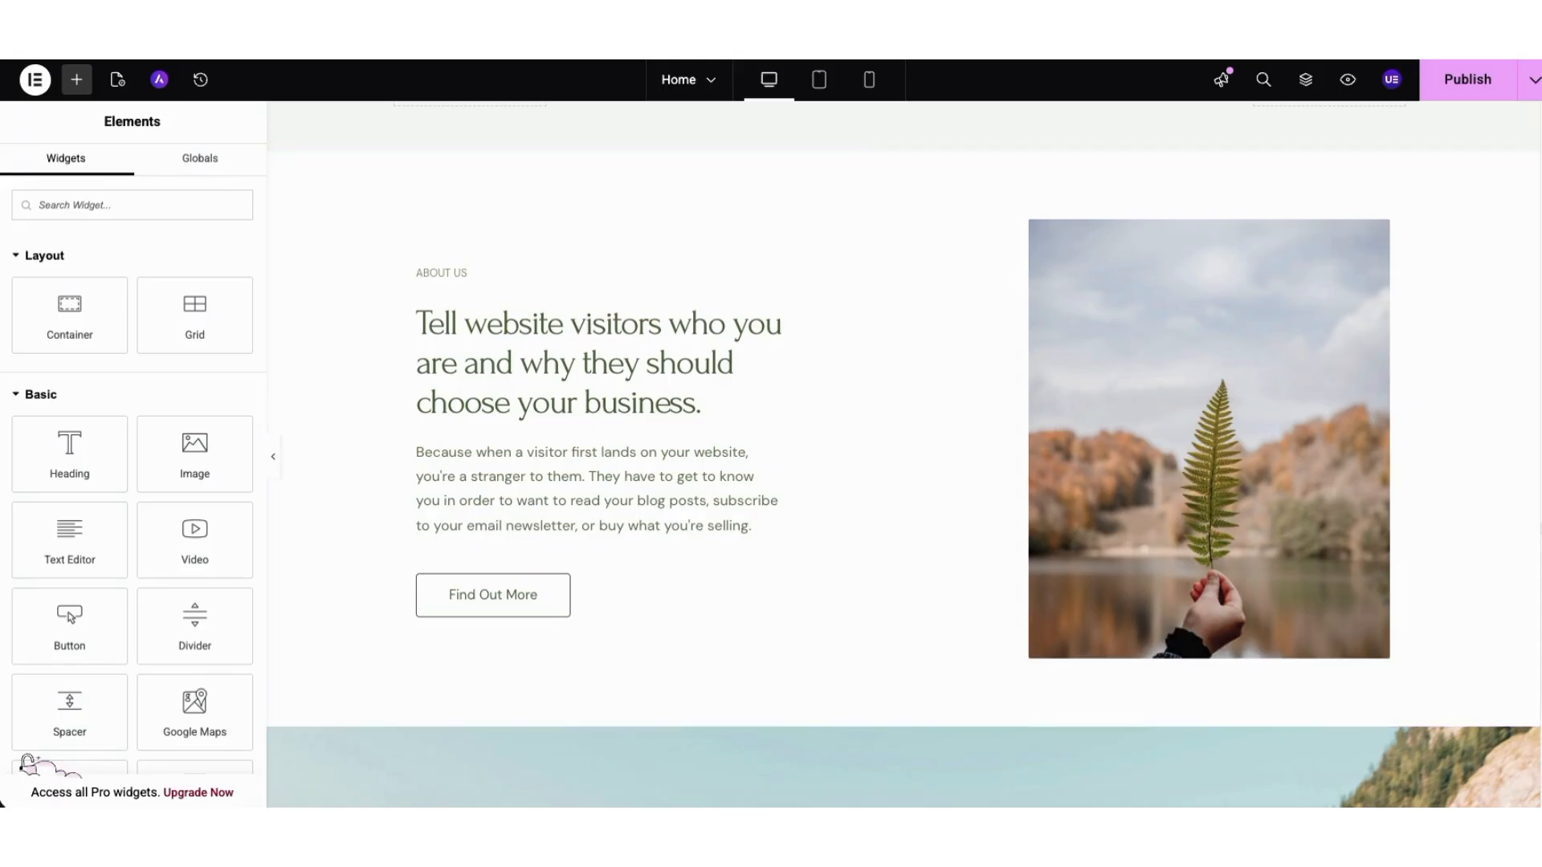
# Step: Add a Flexbox container above the About Us section with a three-column structure whose middle column is widest
pyautogui.scroll(2, 1535, 506)
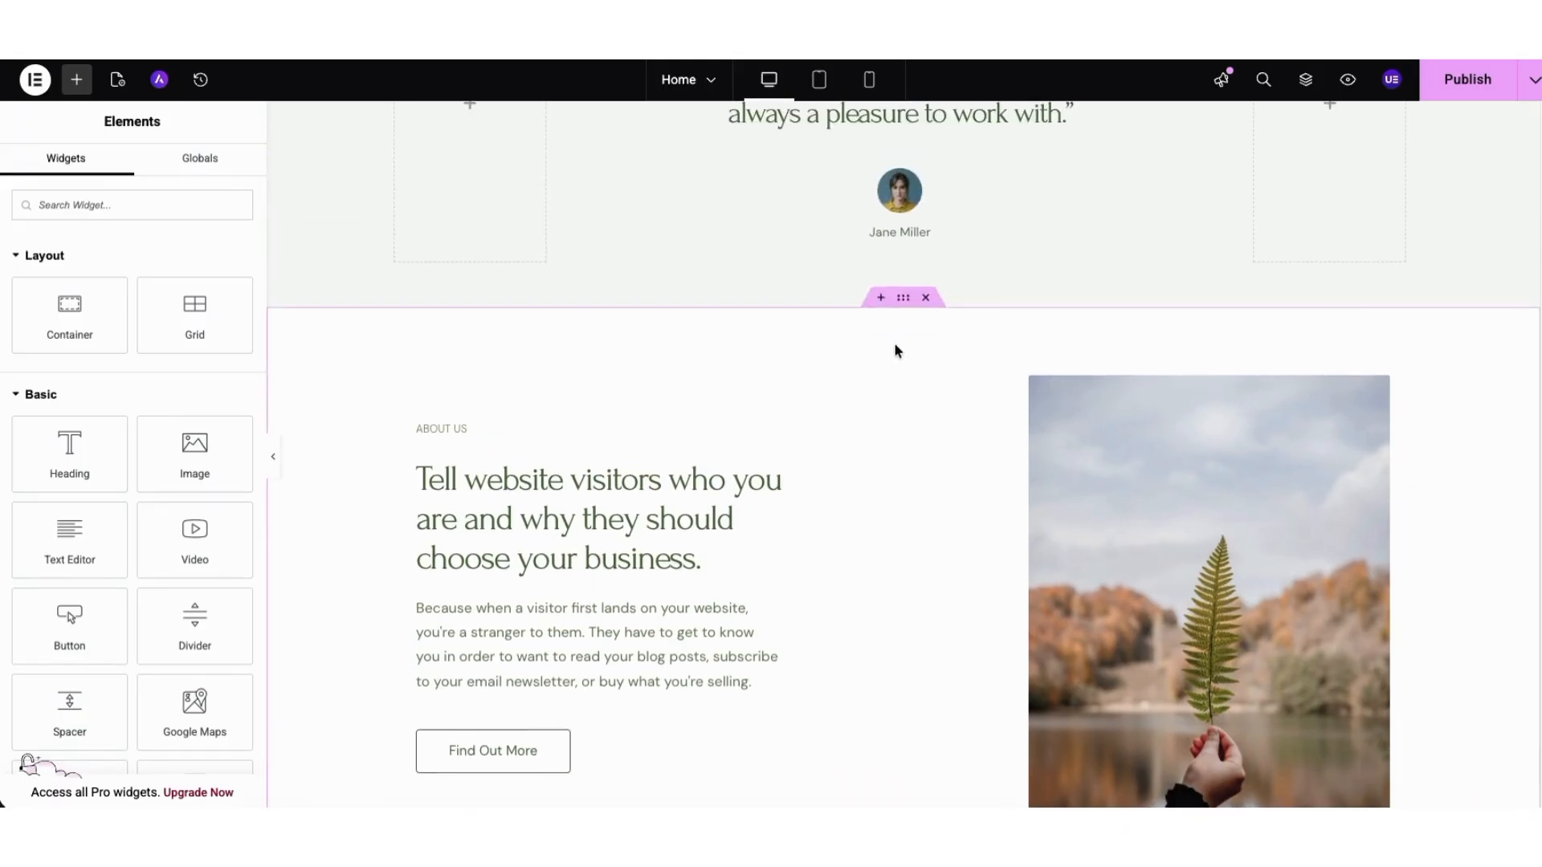
pyautogui.click(882, 300)
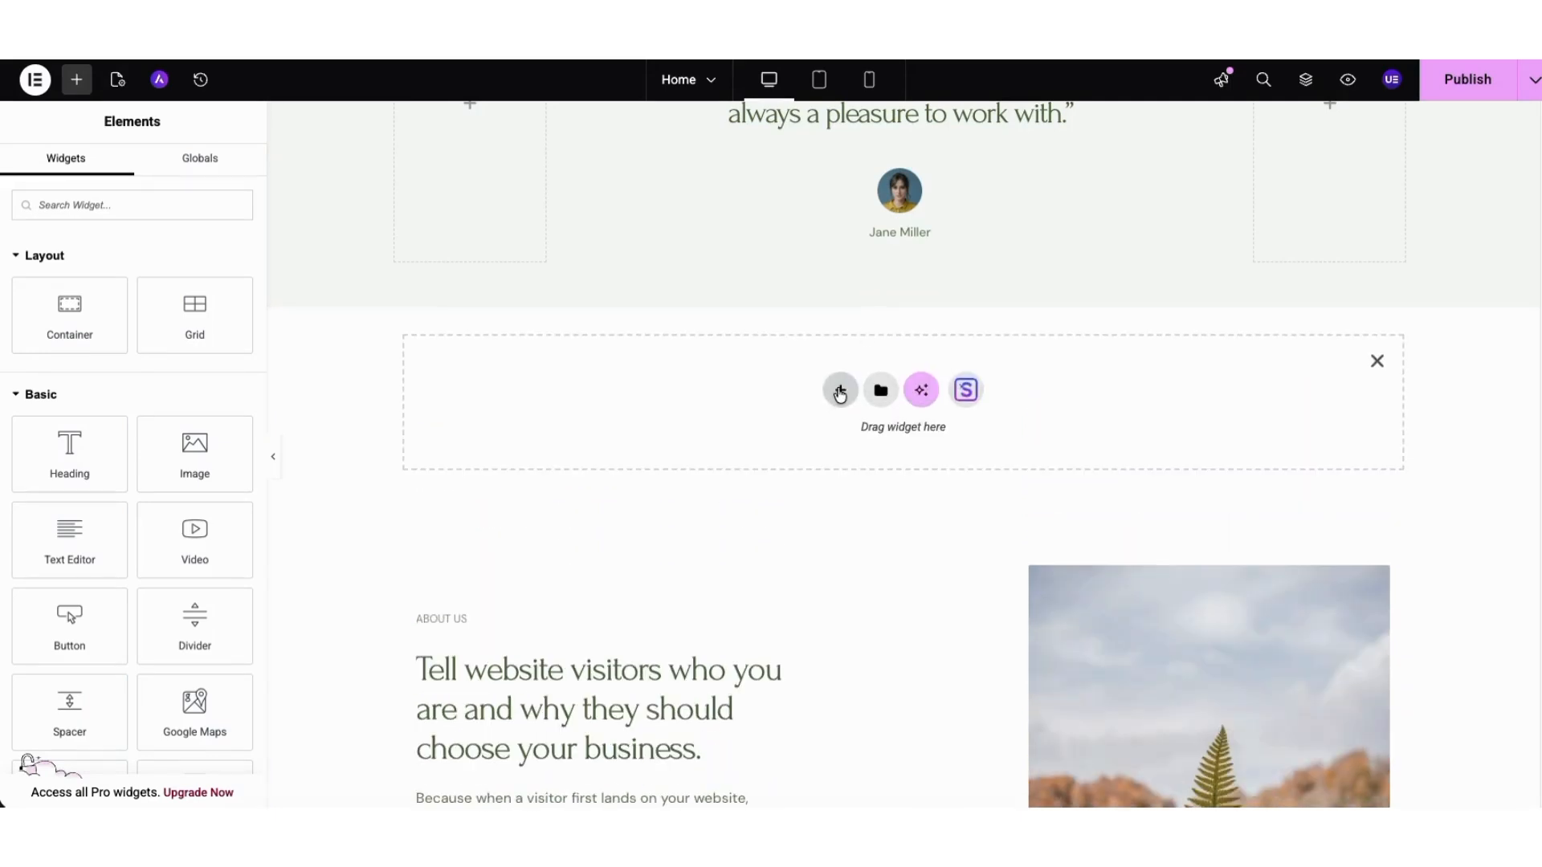
pyautogui.click(840, 392)
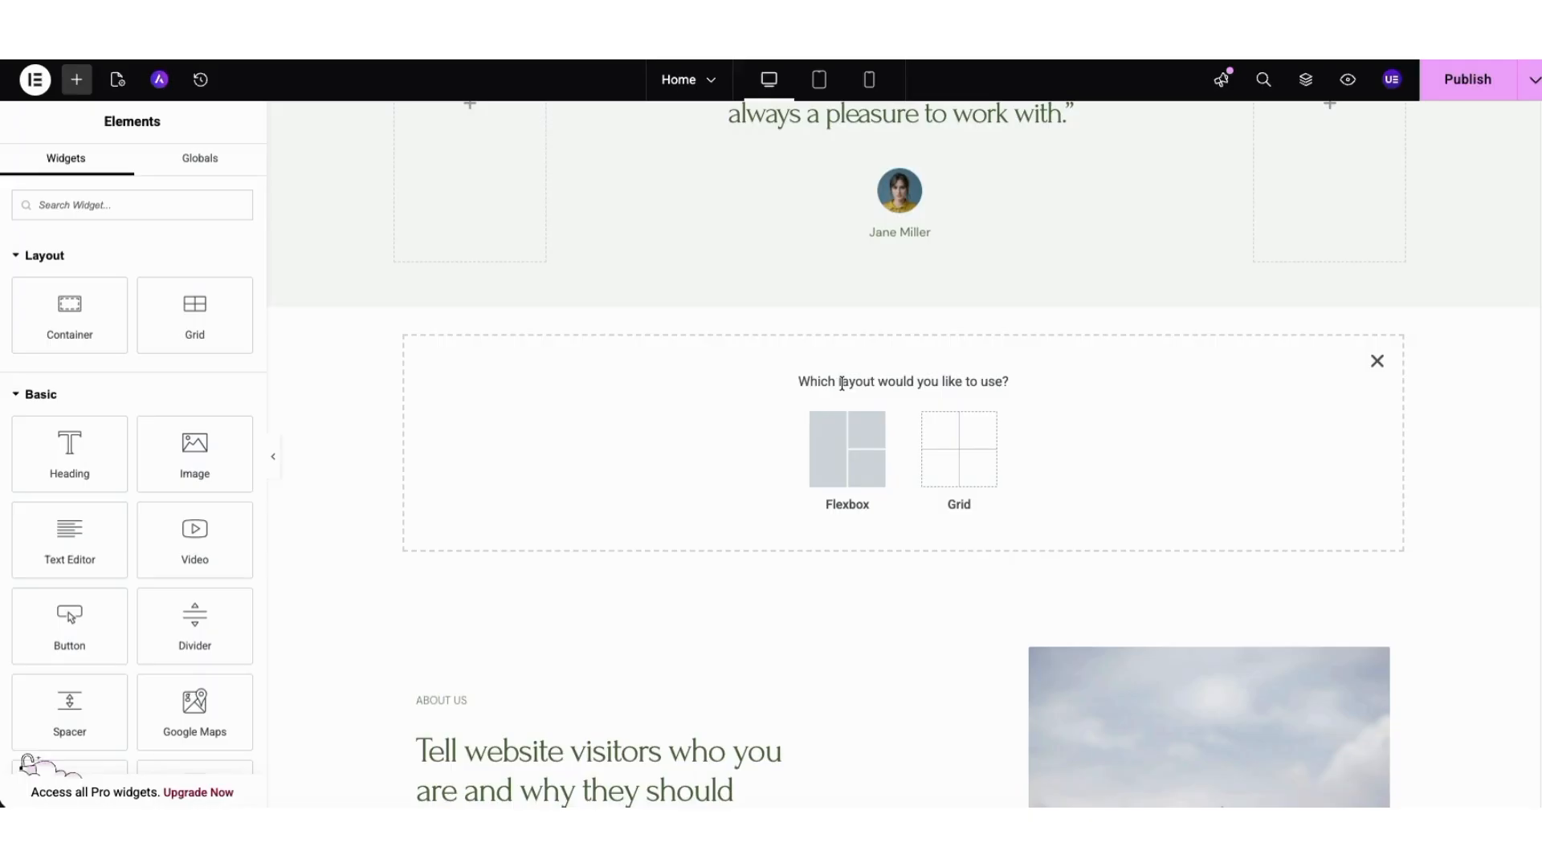
pyautogui.click(843, 454)
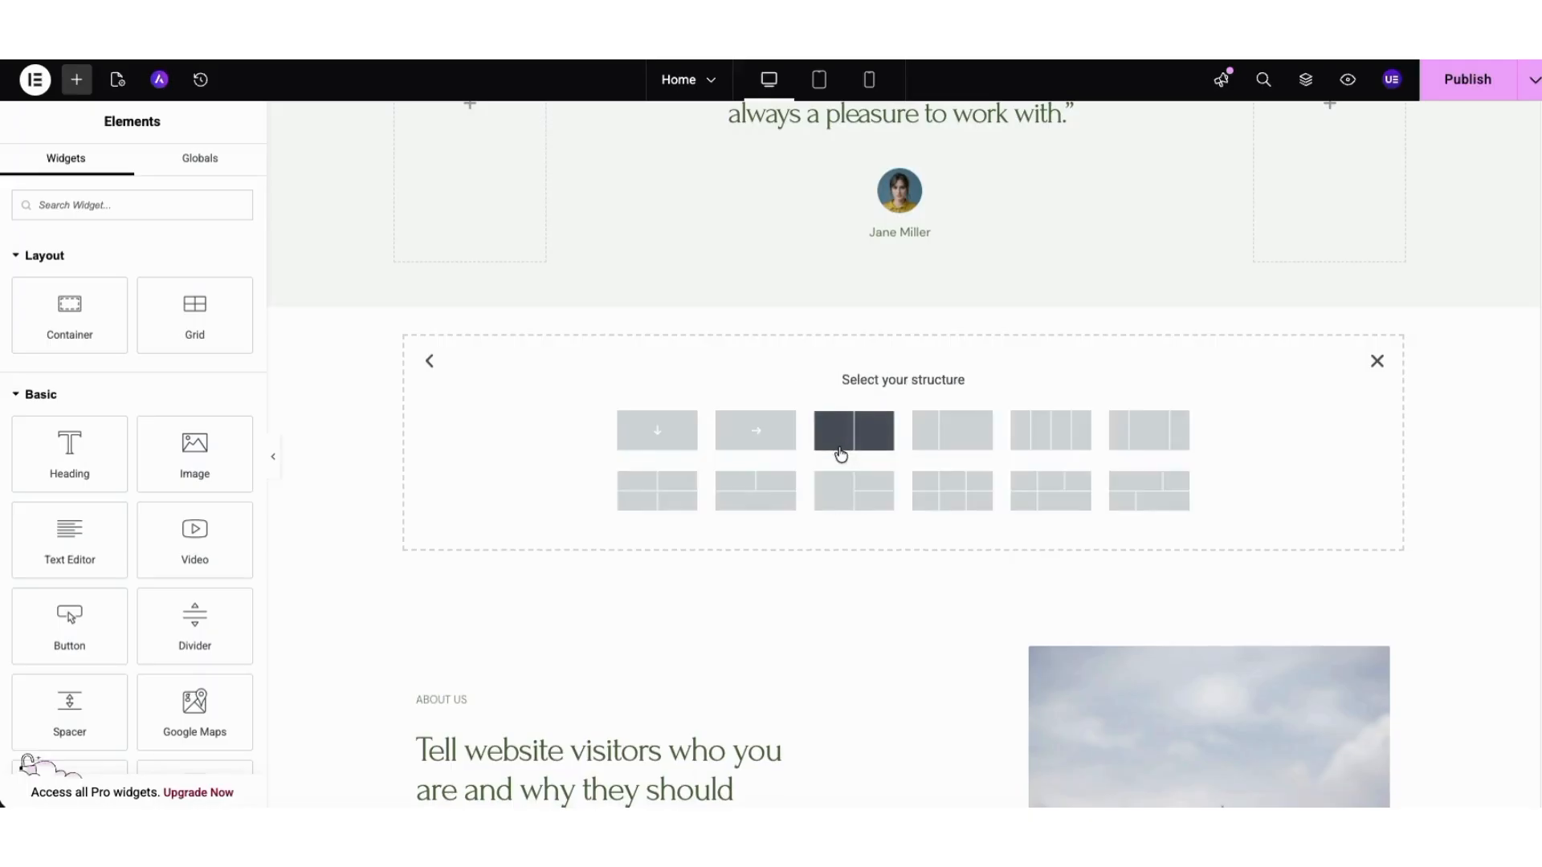
pyautogui.click(1144, 438)
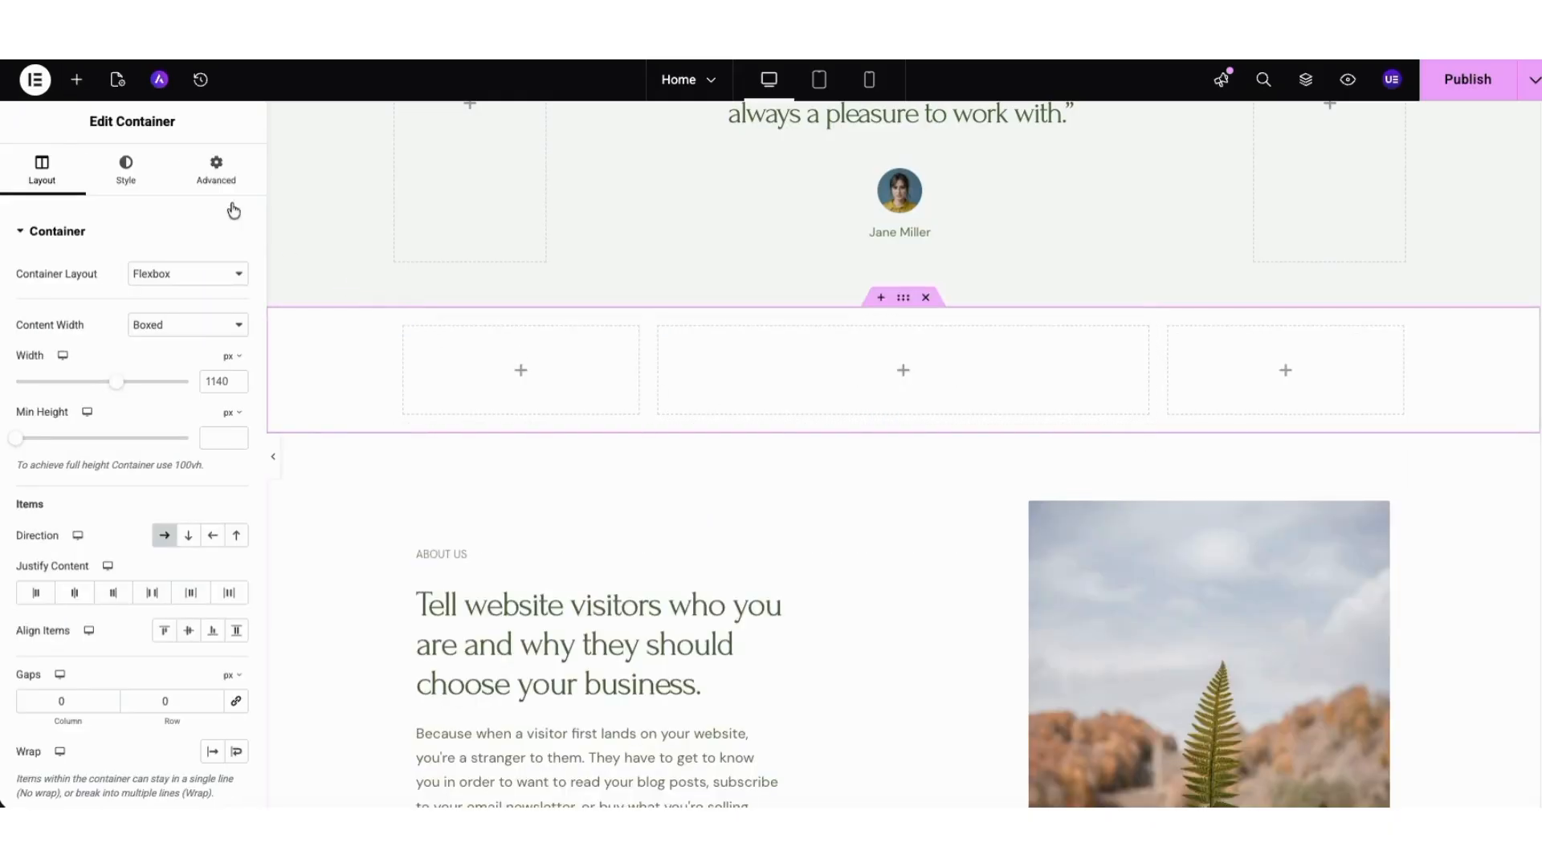
# Step: Place a Heading widget in the new container's middle column, and delete the whole container
pyautogui.click(77, 79)
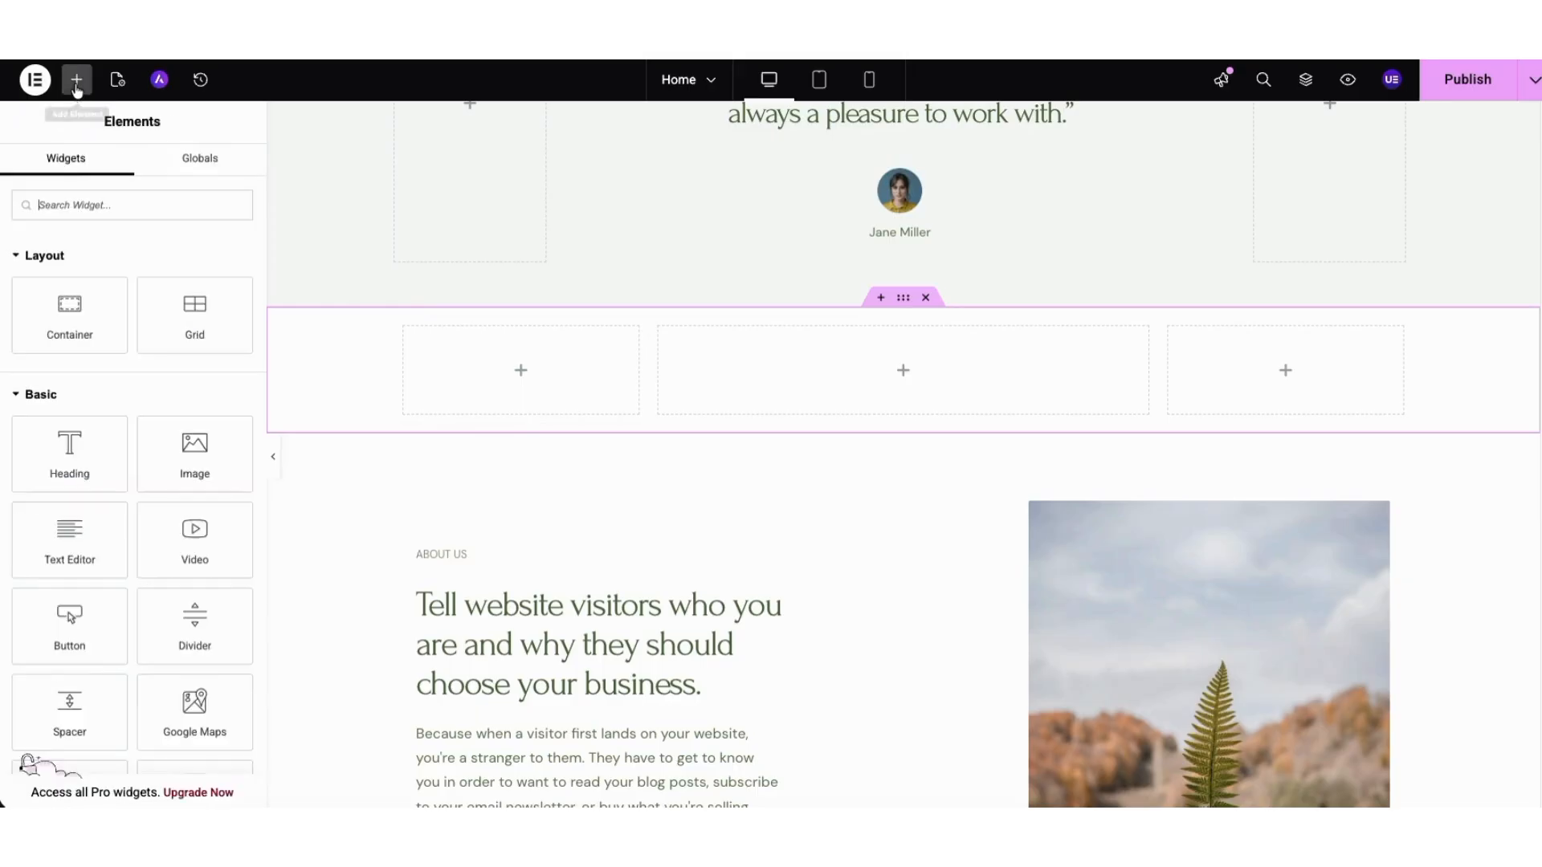
pyautogui.moveTo(64, 446); pyautogui.dragTo(894, 383)
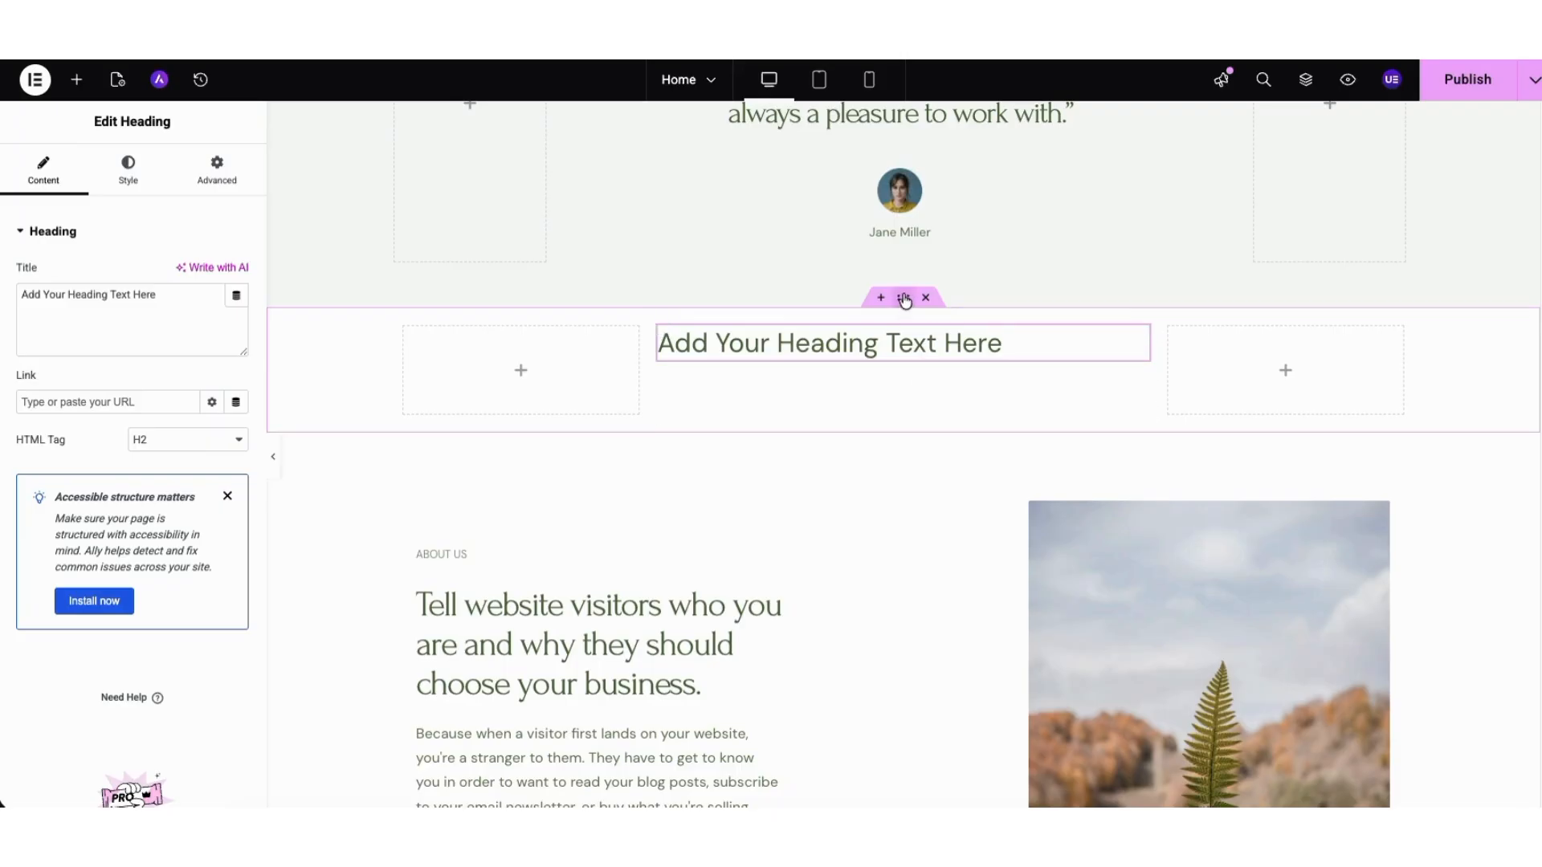
pyautogui.moveTo(905, 299); pyautogui.dragTo(825, 330)
pyautogui.click(926, 298)
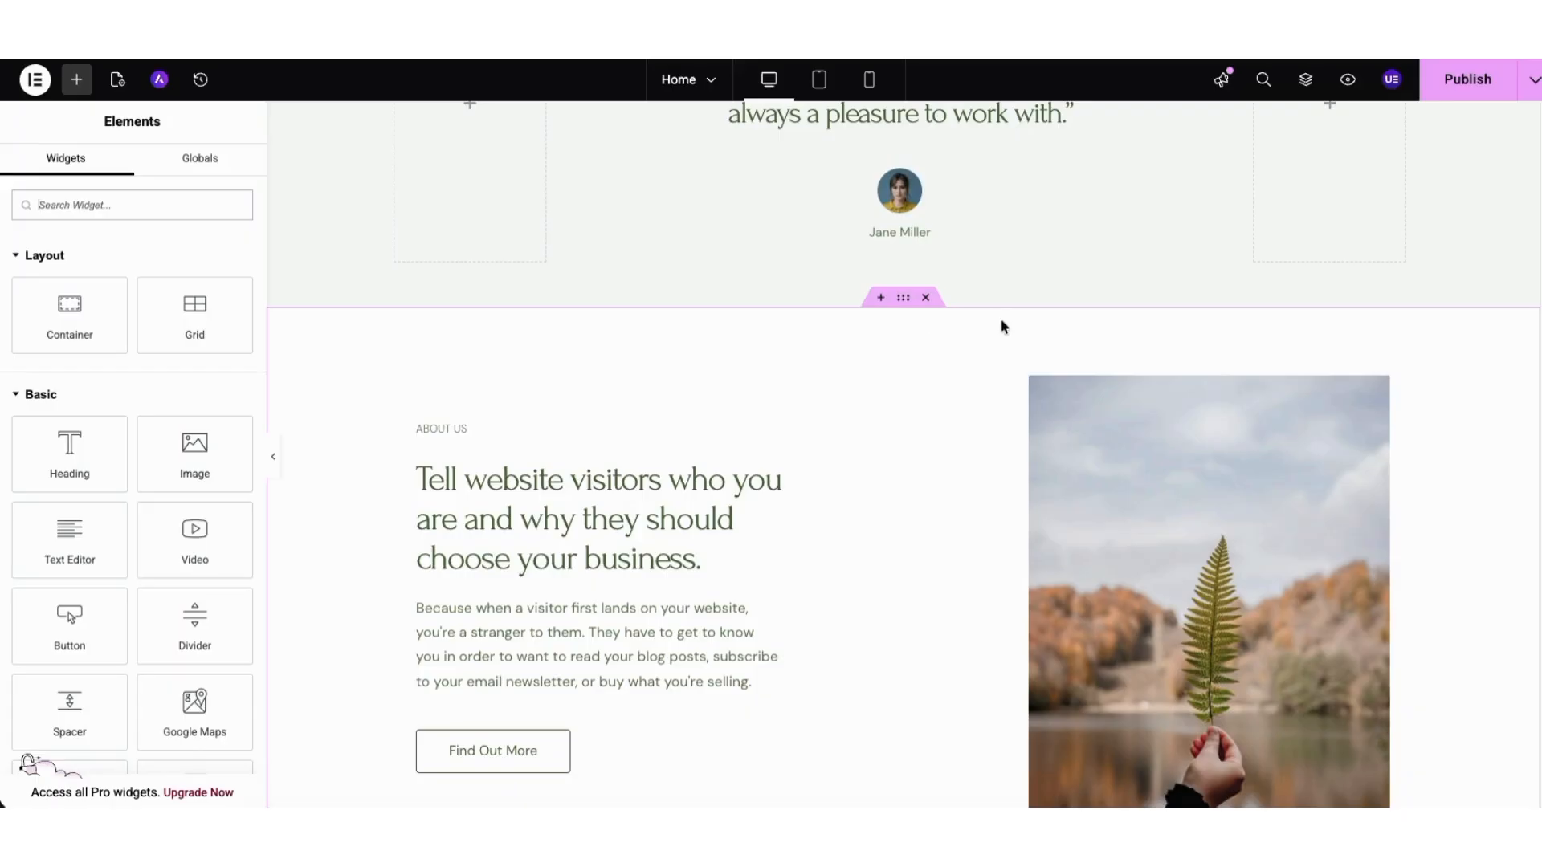
# Step: Insert the Starter Templates block with a secondary heading, text and an office building photo below the Questions section
pyautogui.moveTo(1540, 522); pyautogui.dragTo(1527, 701)
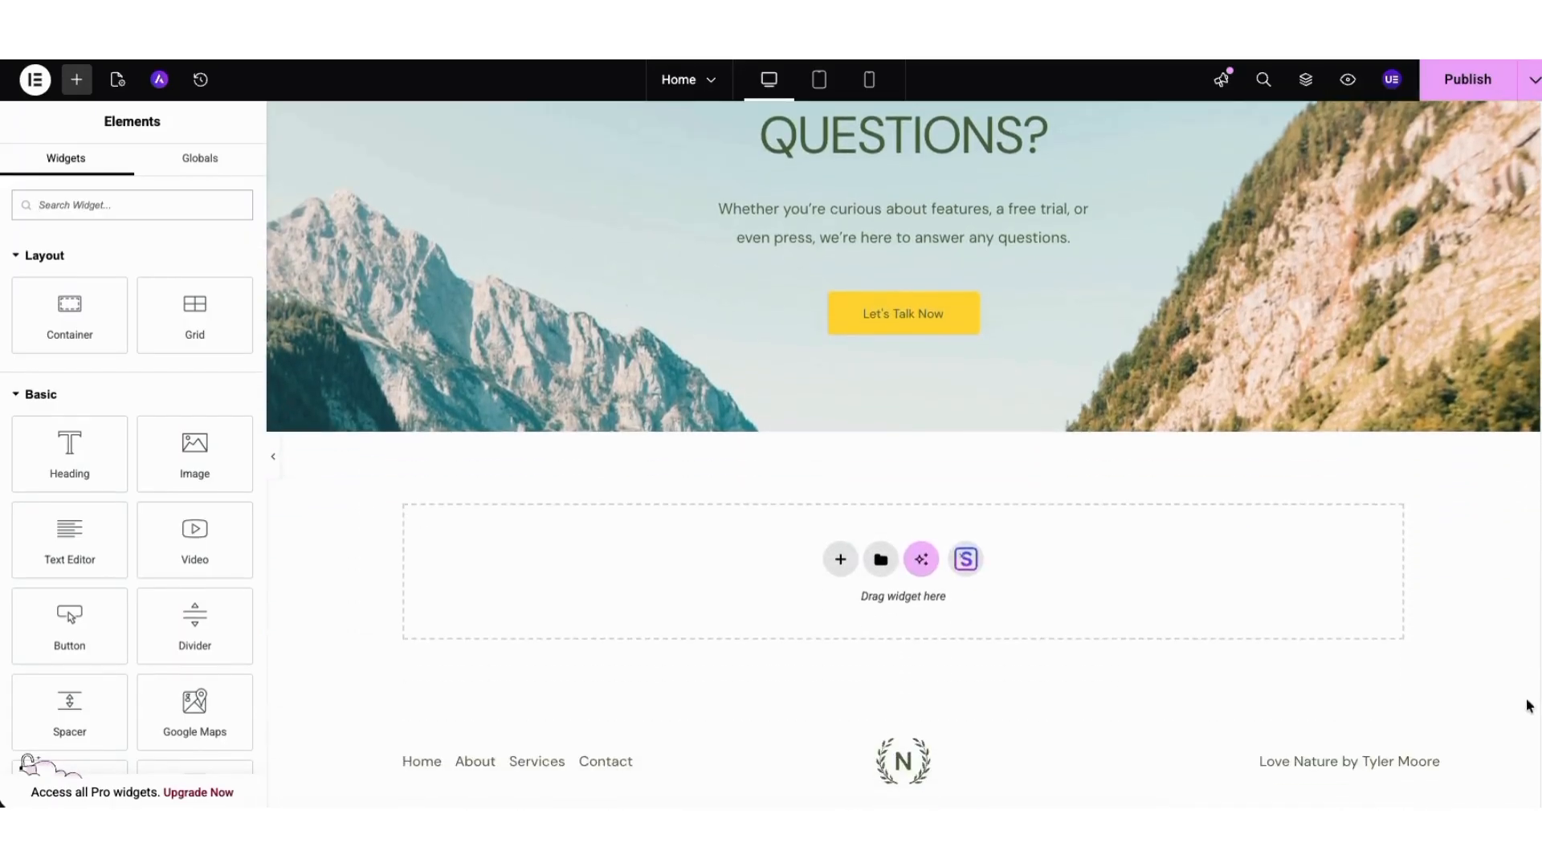
pyautogui.click(965, 562)
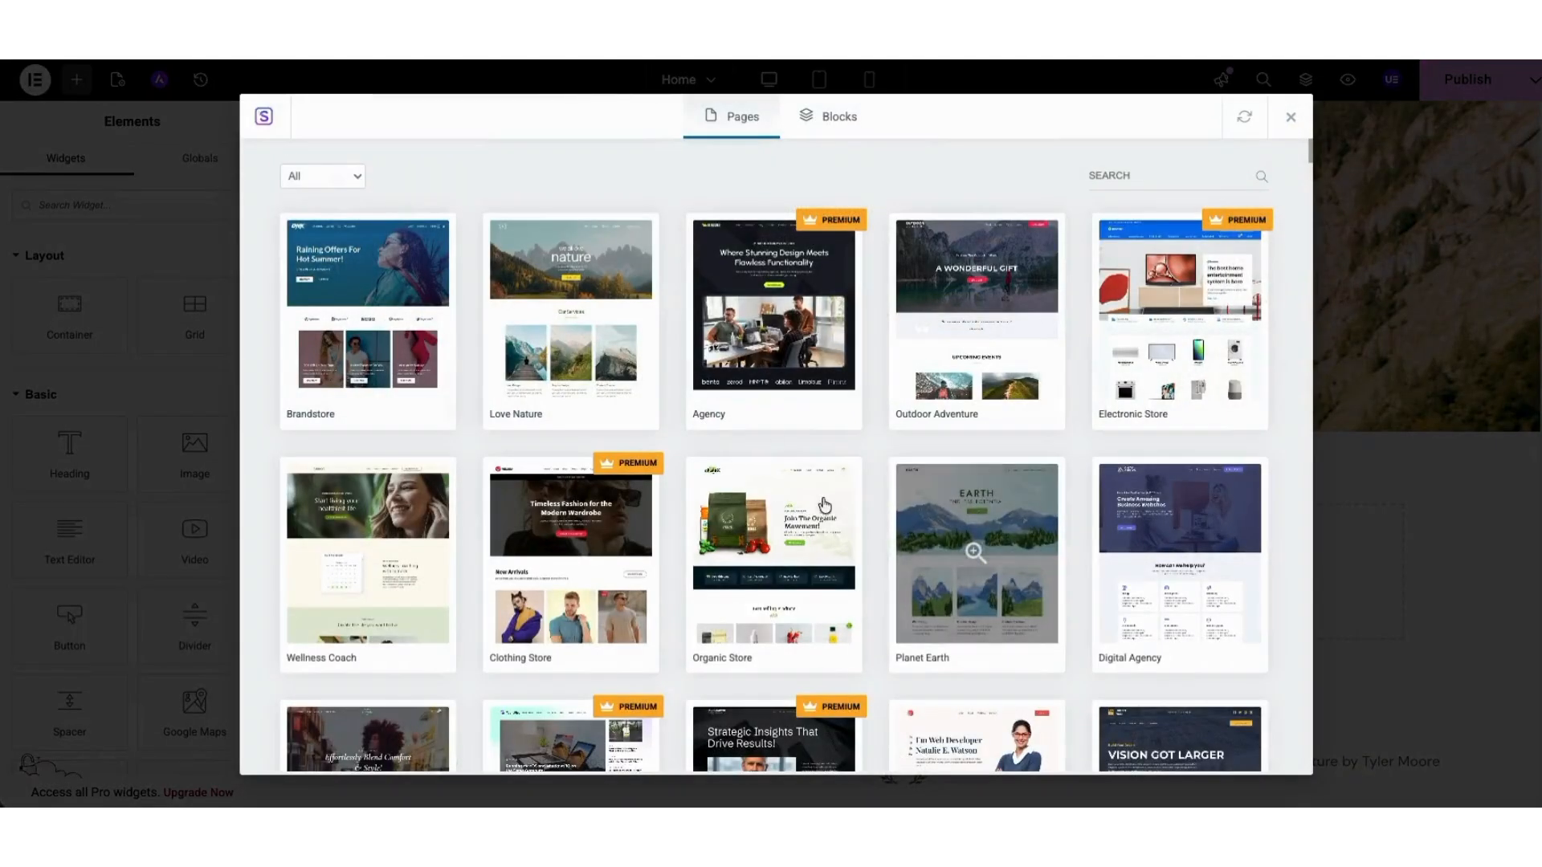
pyautogui.click(832, 124)
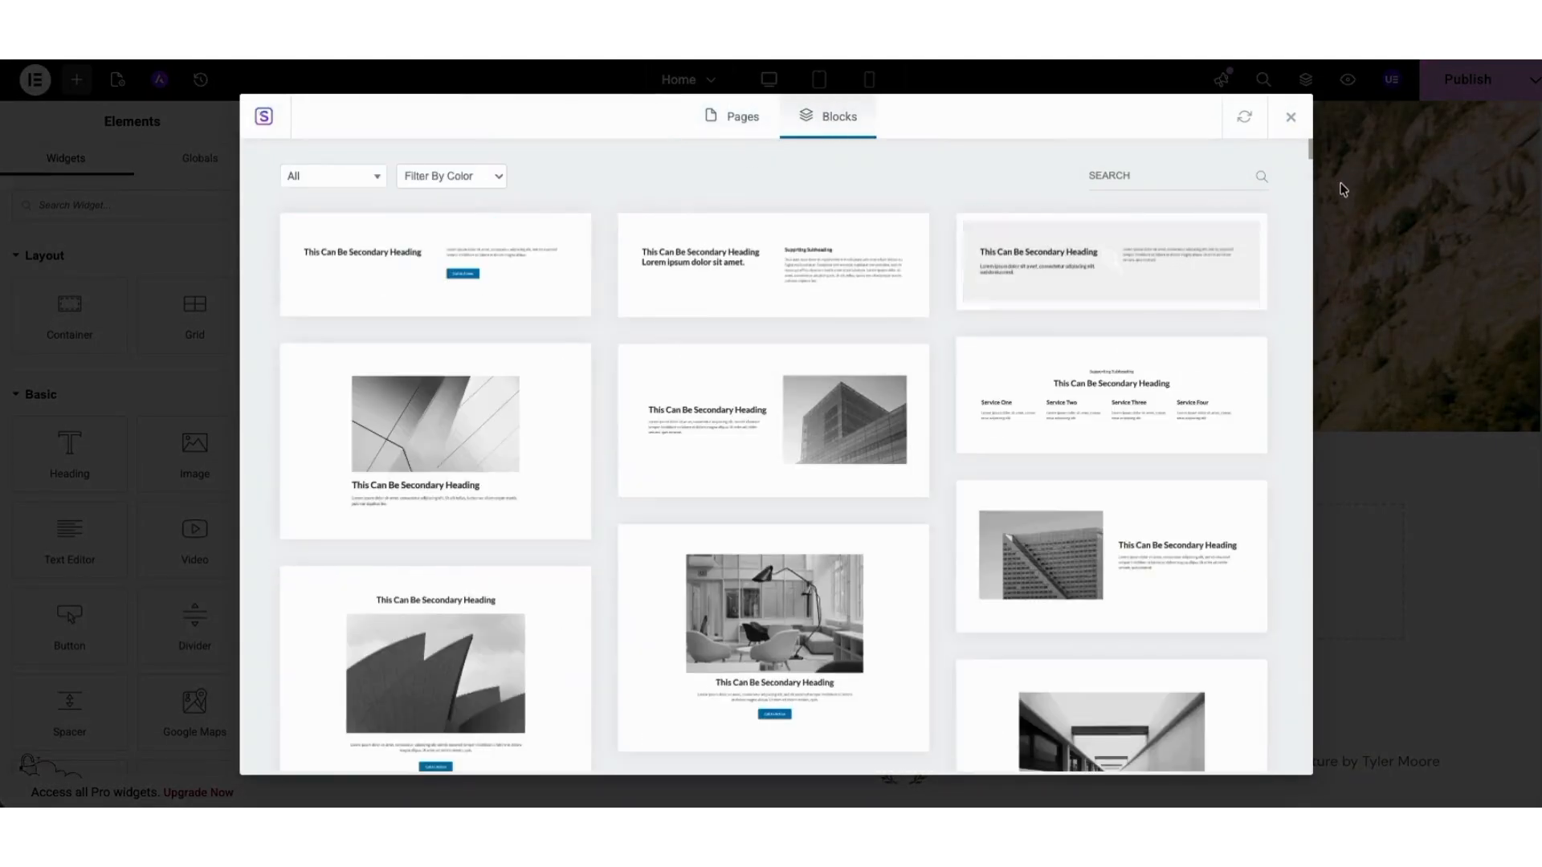
pyautogui.moveTo(1312, 144)
pyautogui.mouseDown()
pyautogui.moveTo(1309, 265)
pyautogui.moveTo(1294, 148)
pyautogui.mouseUp()
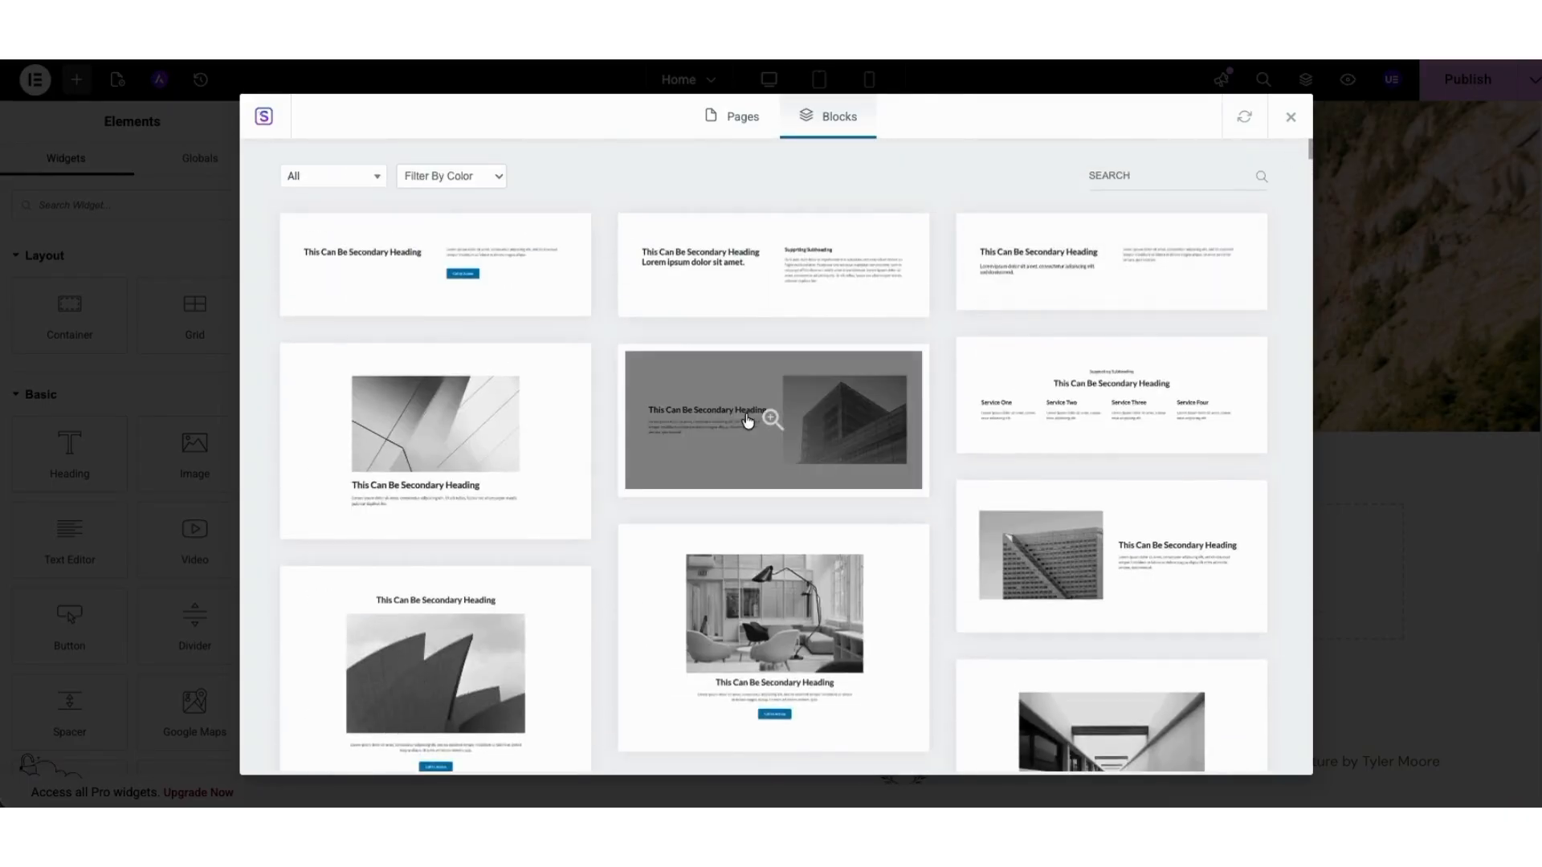
pyautogui.click(747, 419)
pyautogui.click(1017, 122)
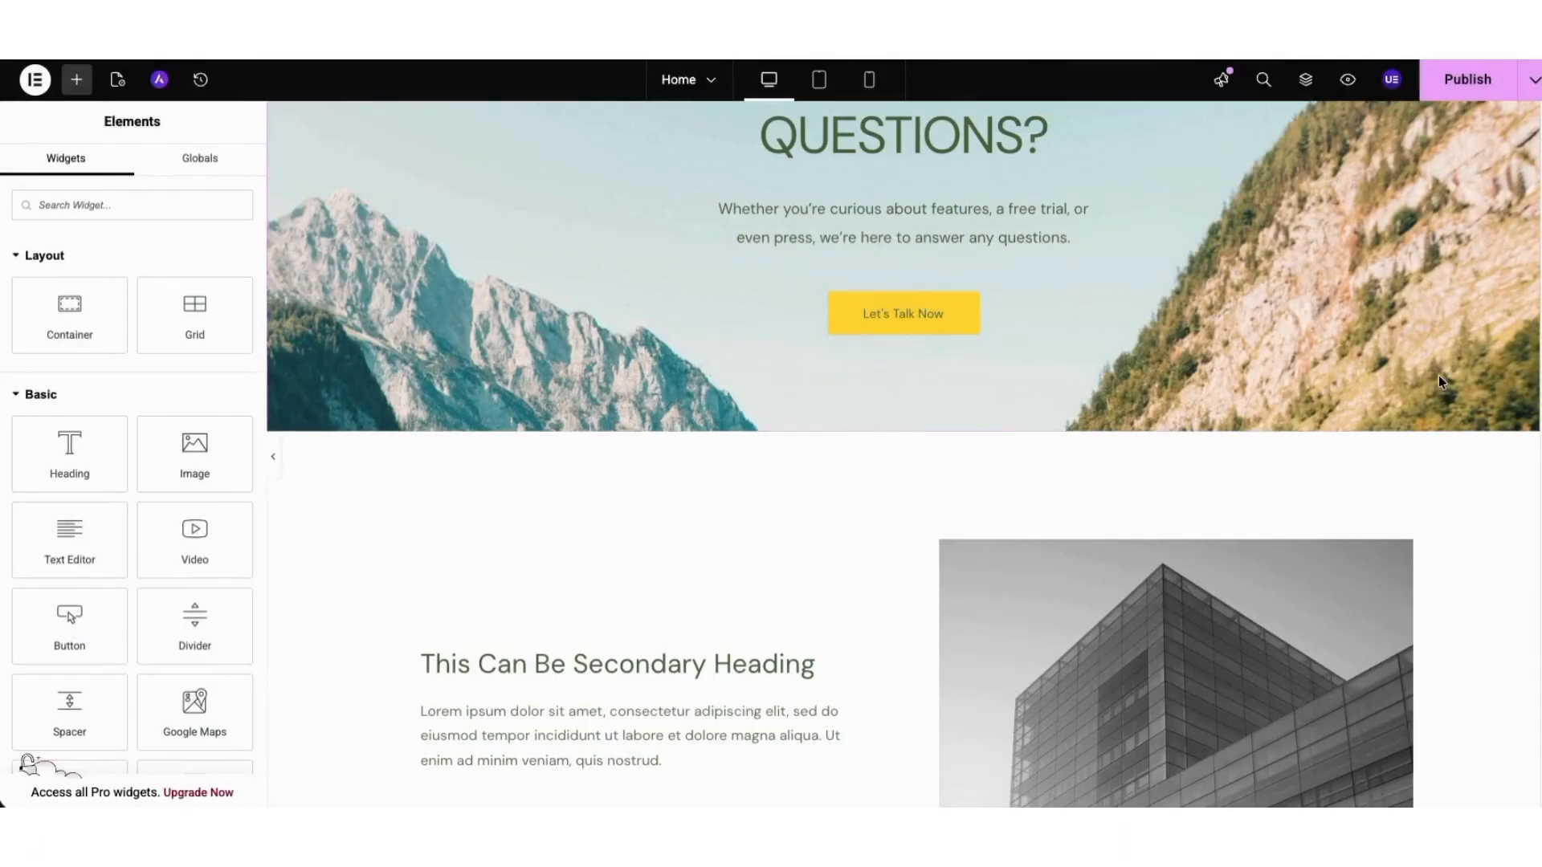
pyautogui.scroll(-1, 903, 454)
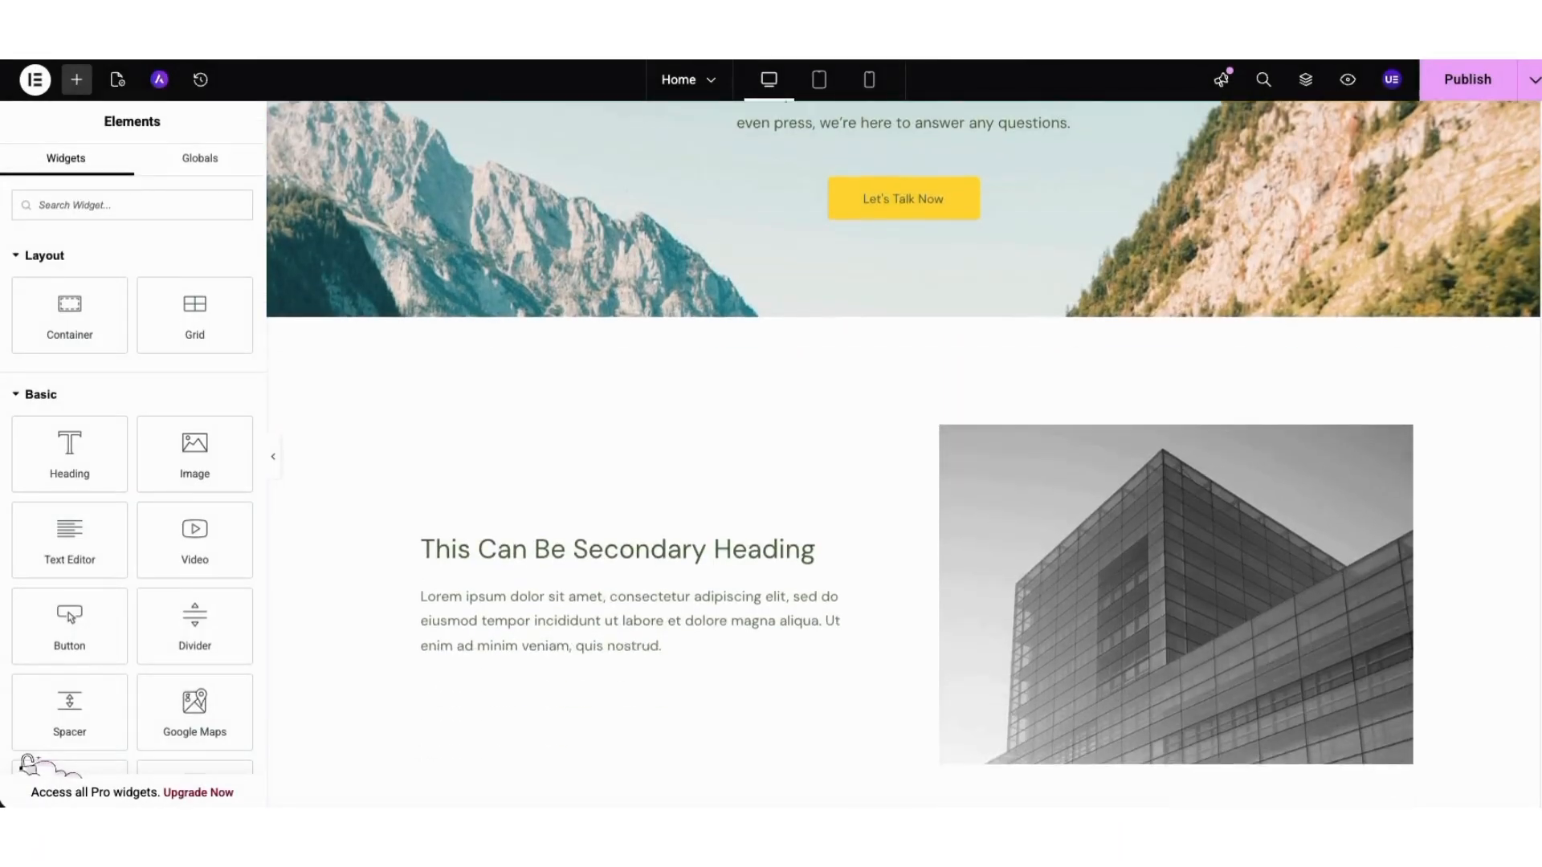
pyautogui.scroll(-1, 903, 455)
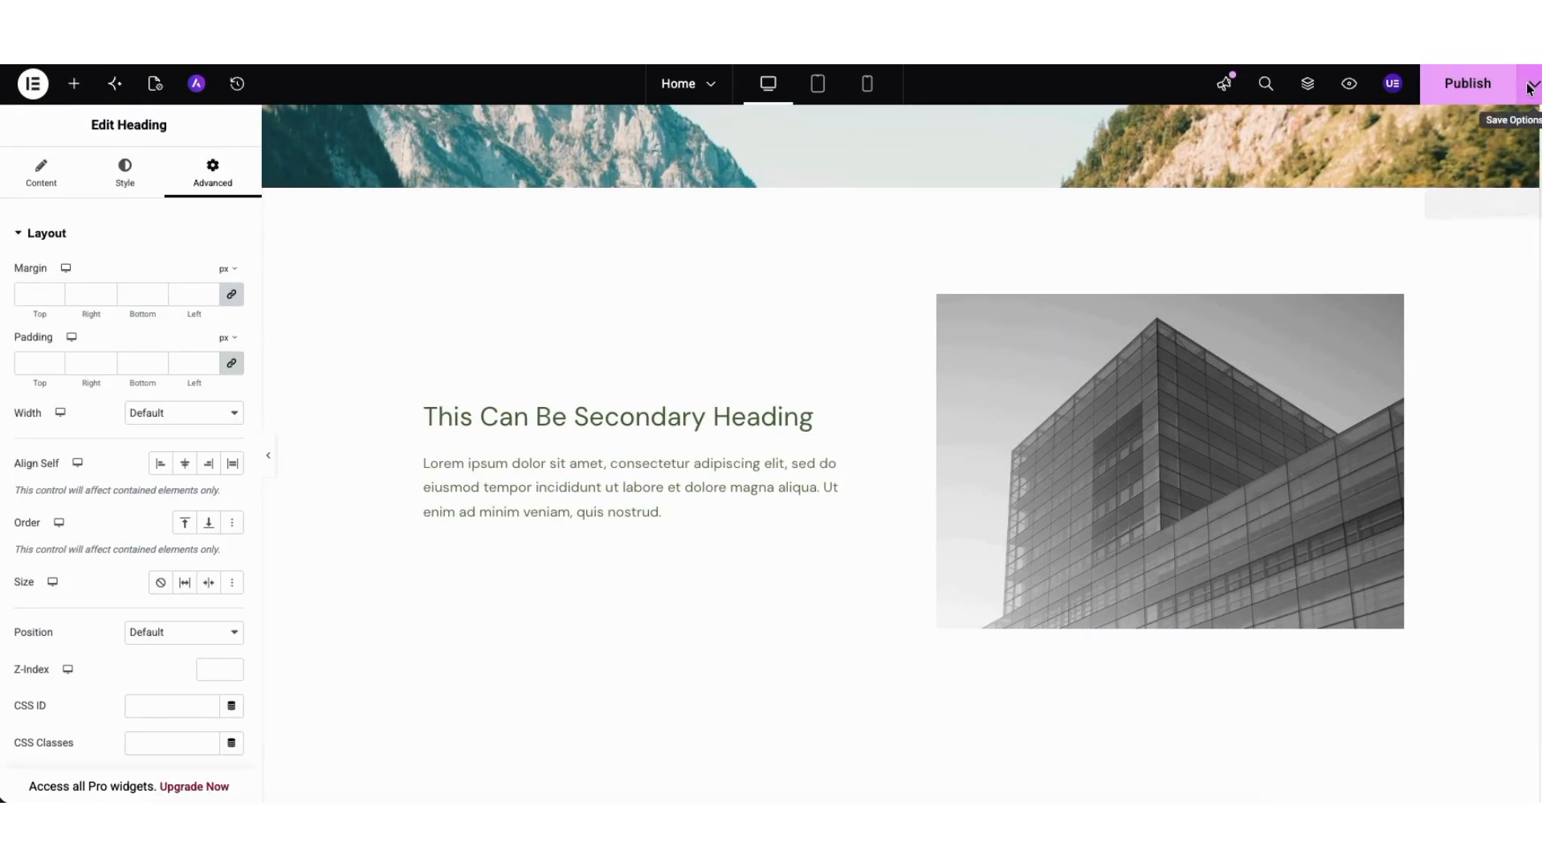
# Step: Leave the Elementor editor and look over the live home page from its header downwards
pyautogui.click(1529, 85)
pyautogui.click(1429, 138)
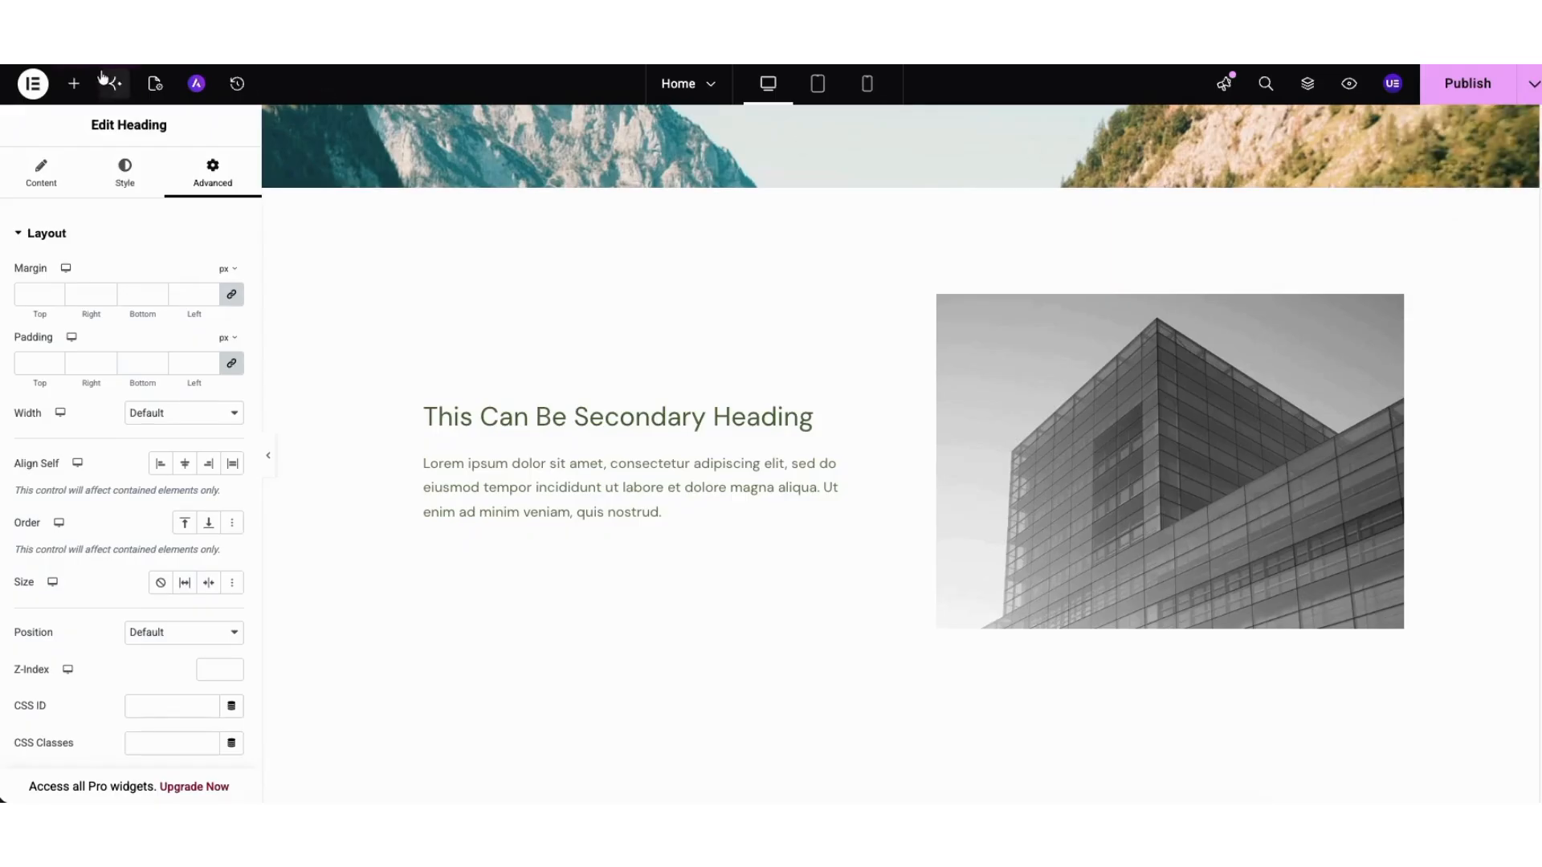
pyautogui.click(33, 83)
pyautogui.click(80, 313)
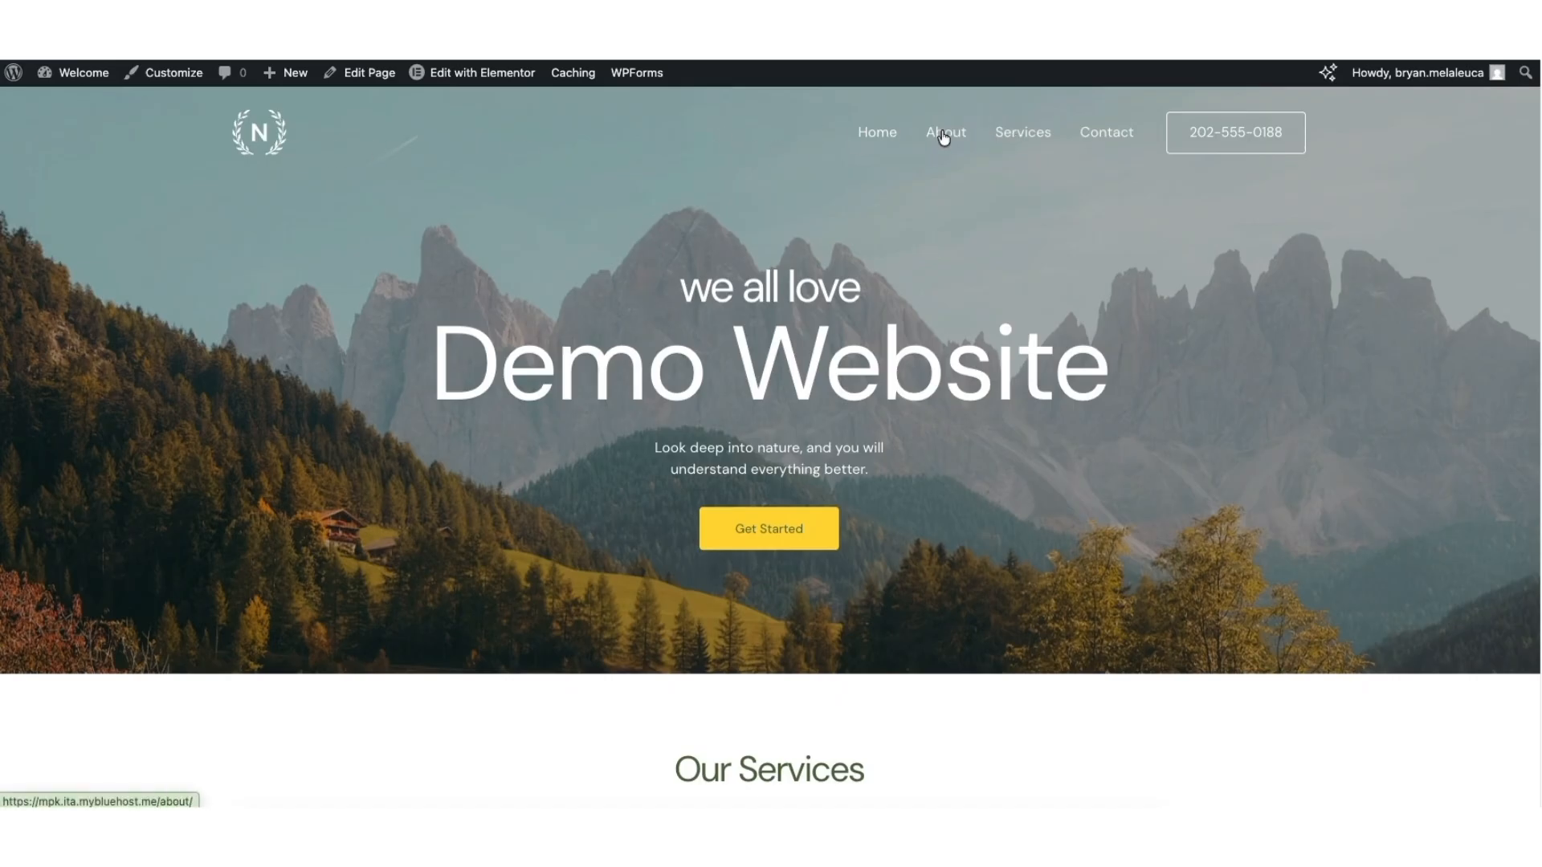
pyautogui.moveTo(1536, 114); pyautogui.dragTo(1531, 756)
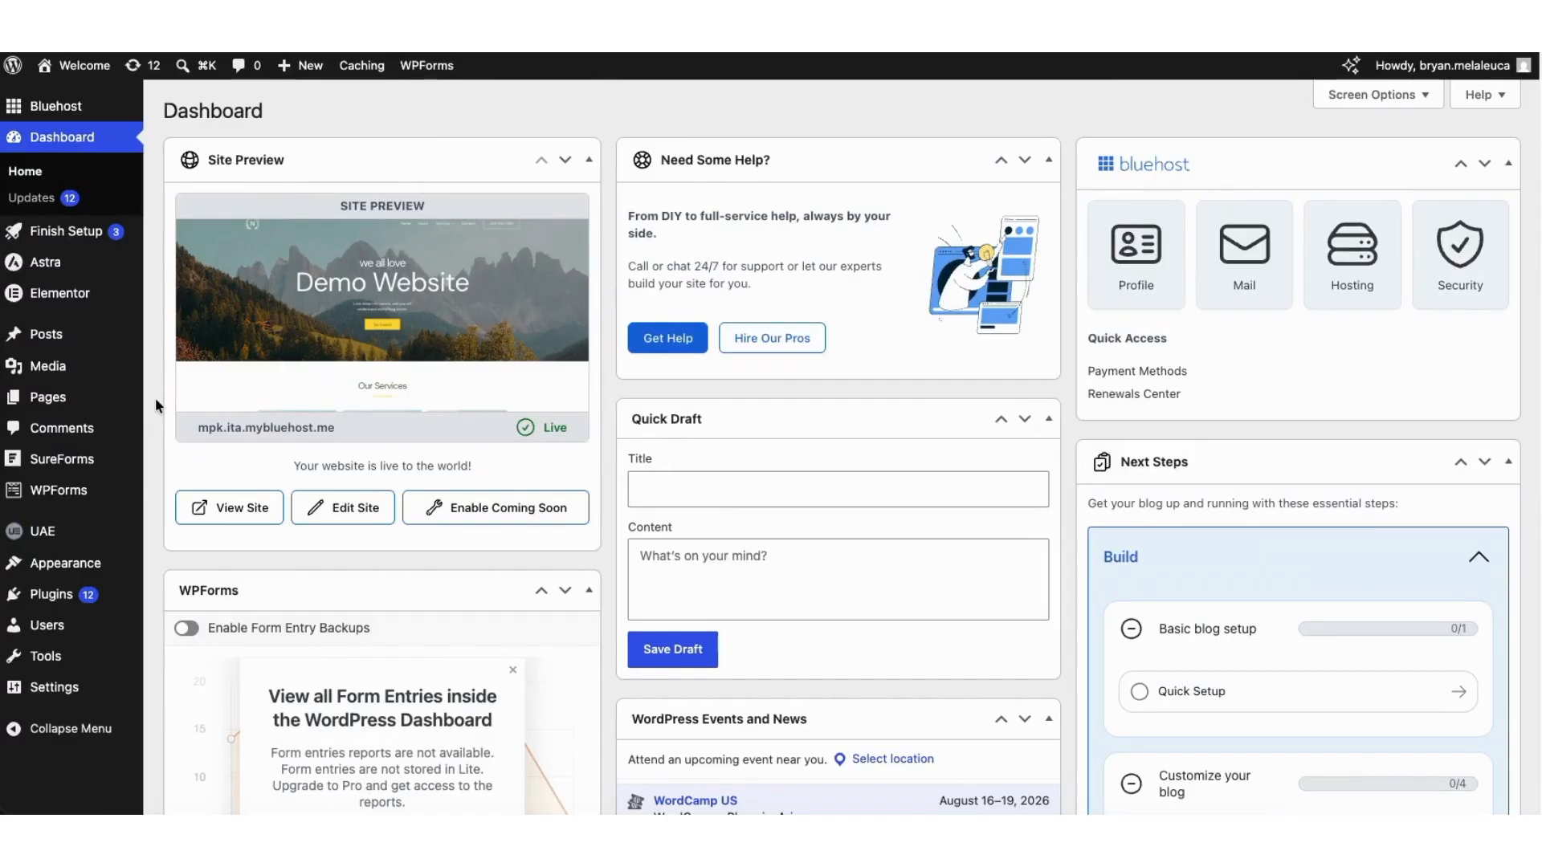
# Step: Open the header's Site Title & Logo settings in the theme customizer and select the site title text
pyautogui.moveTo(68, 565)
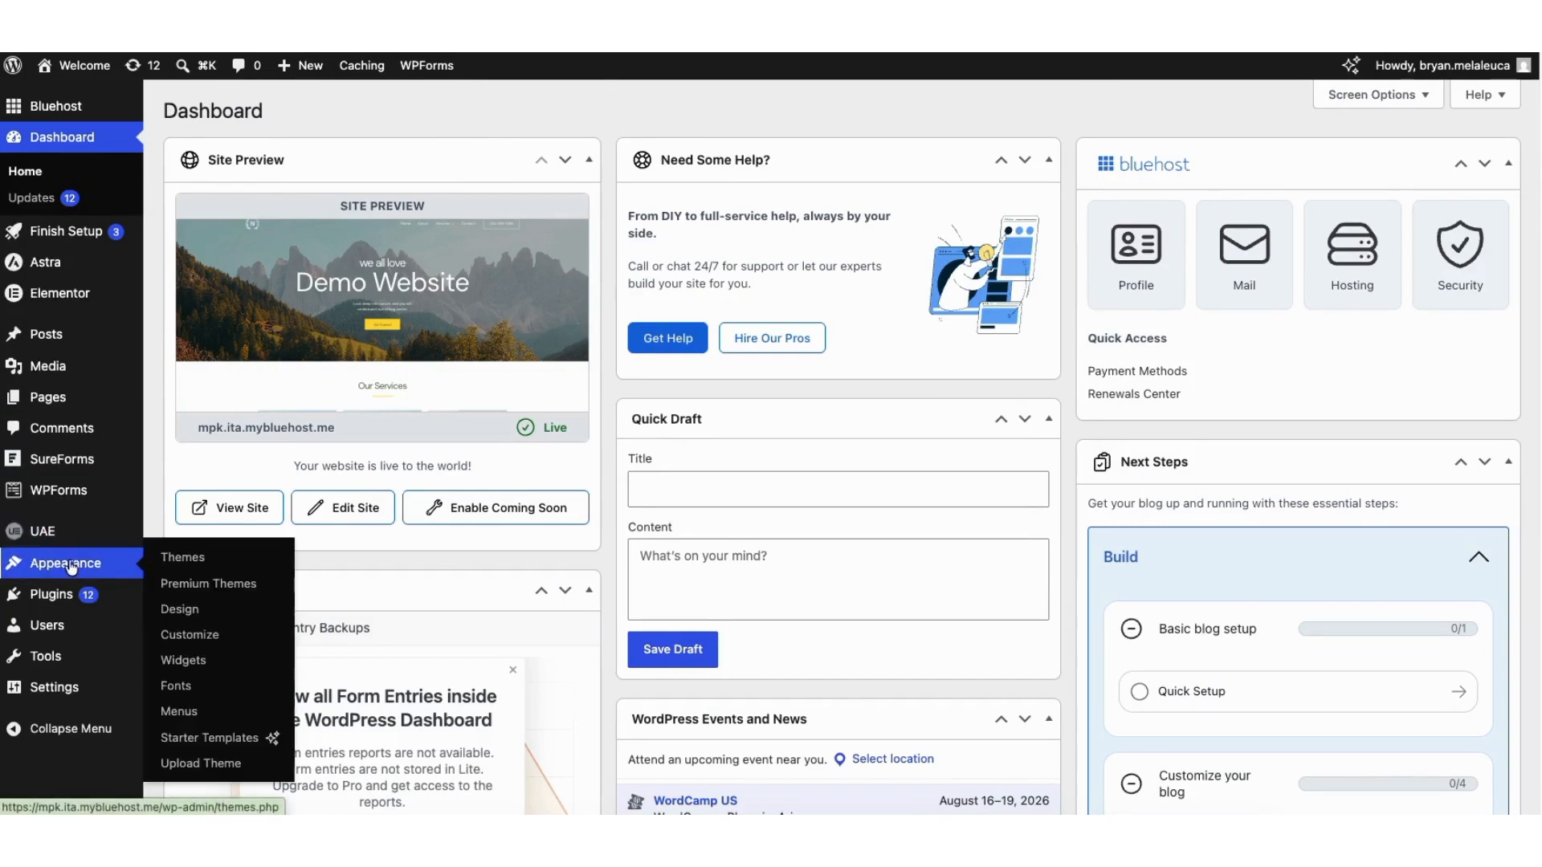
pyautogui.click(191, 636)
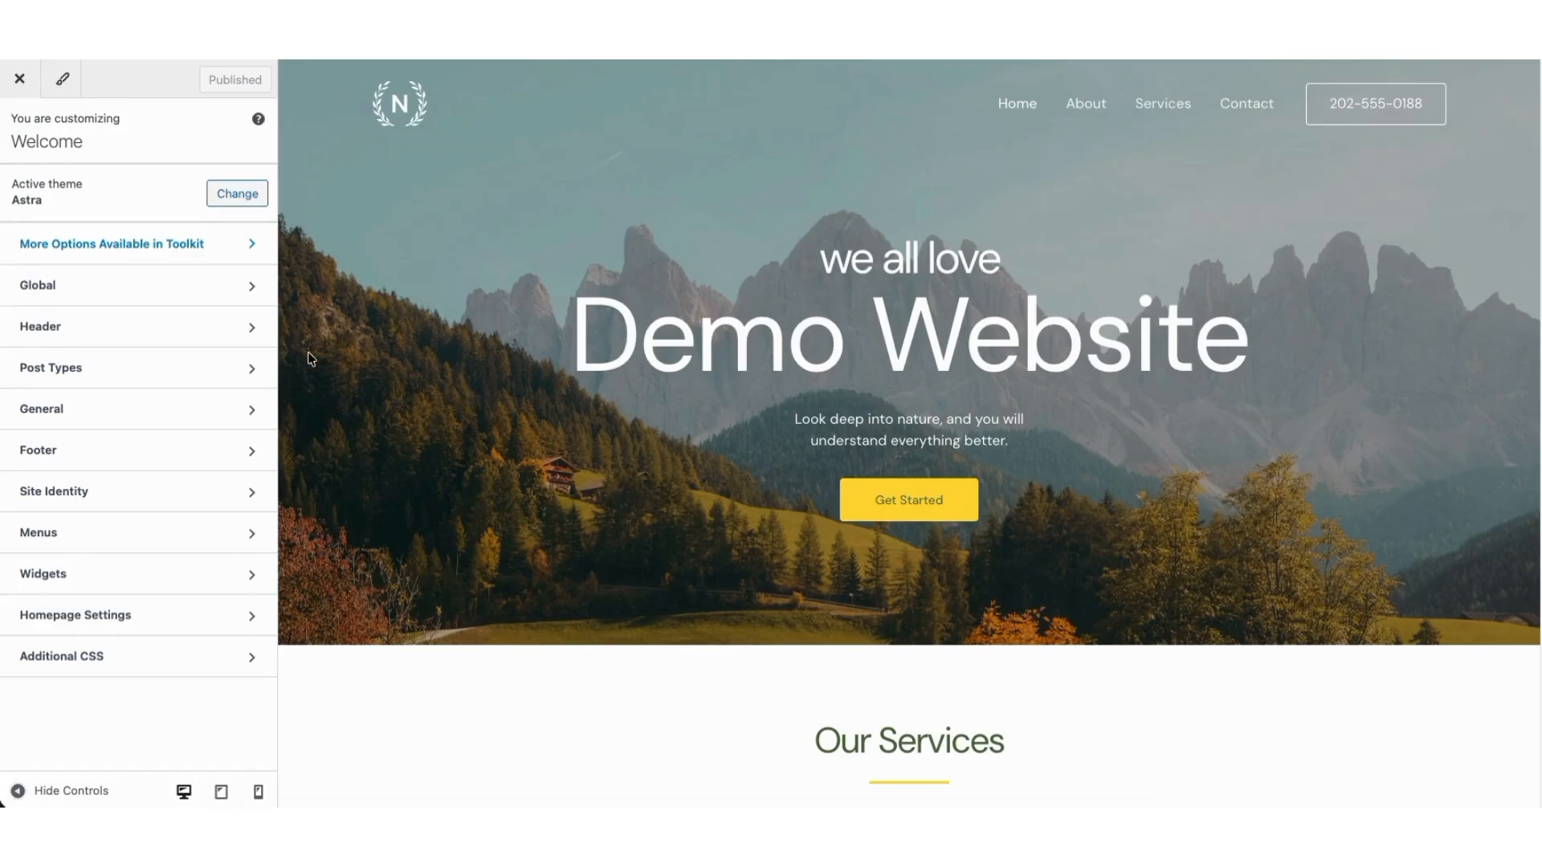
pyautogui.click(206, 332)
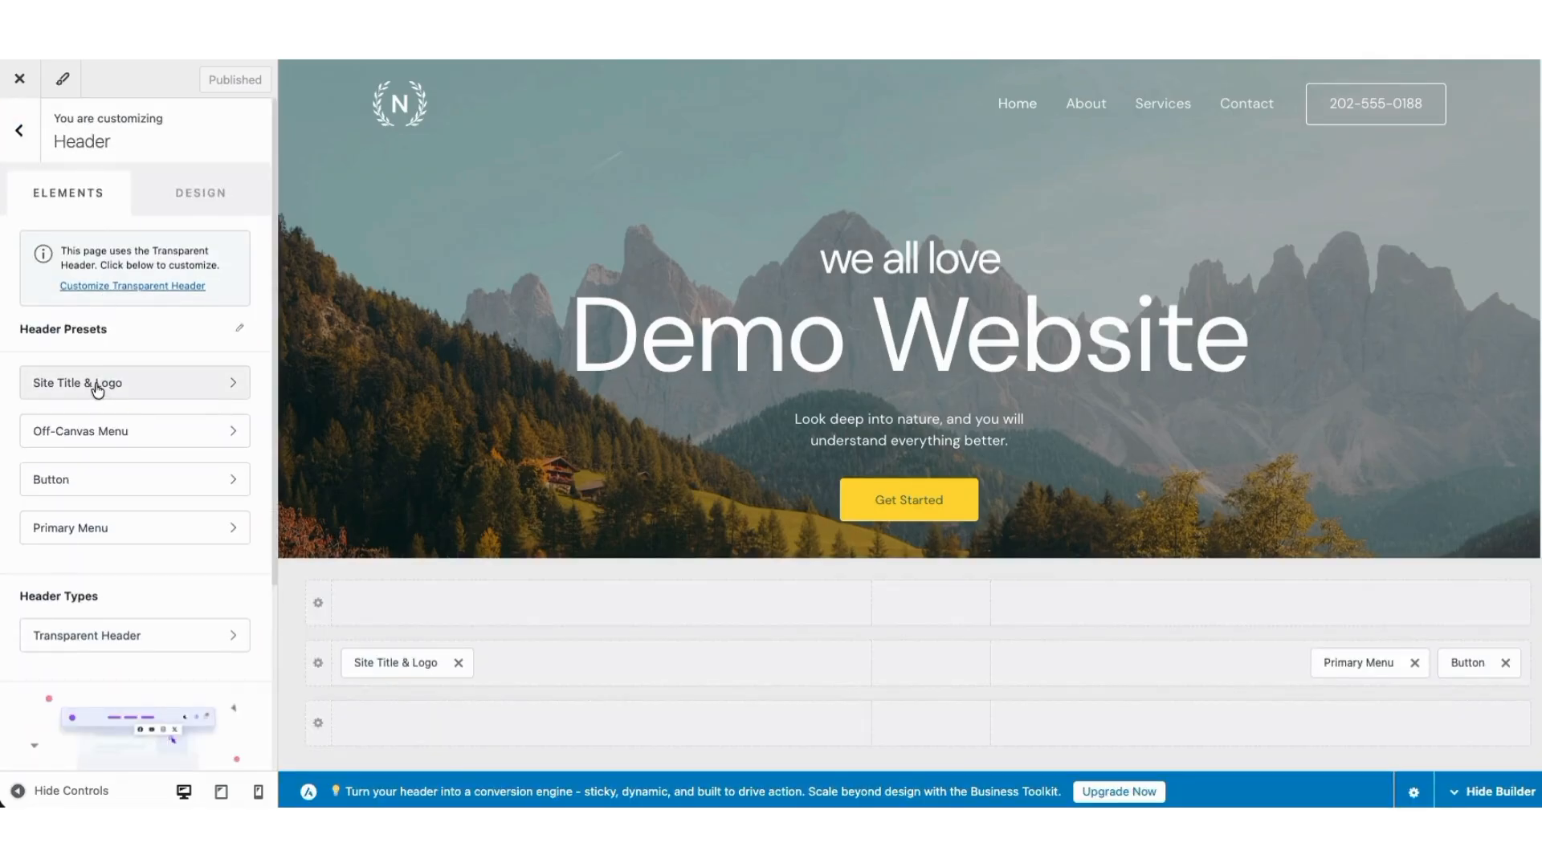
pyautogui.click(98, 386)
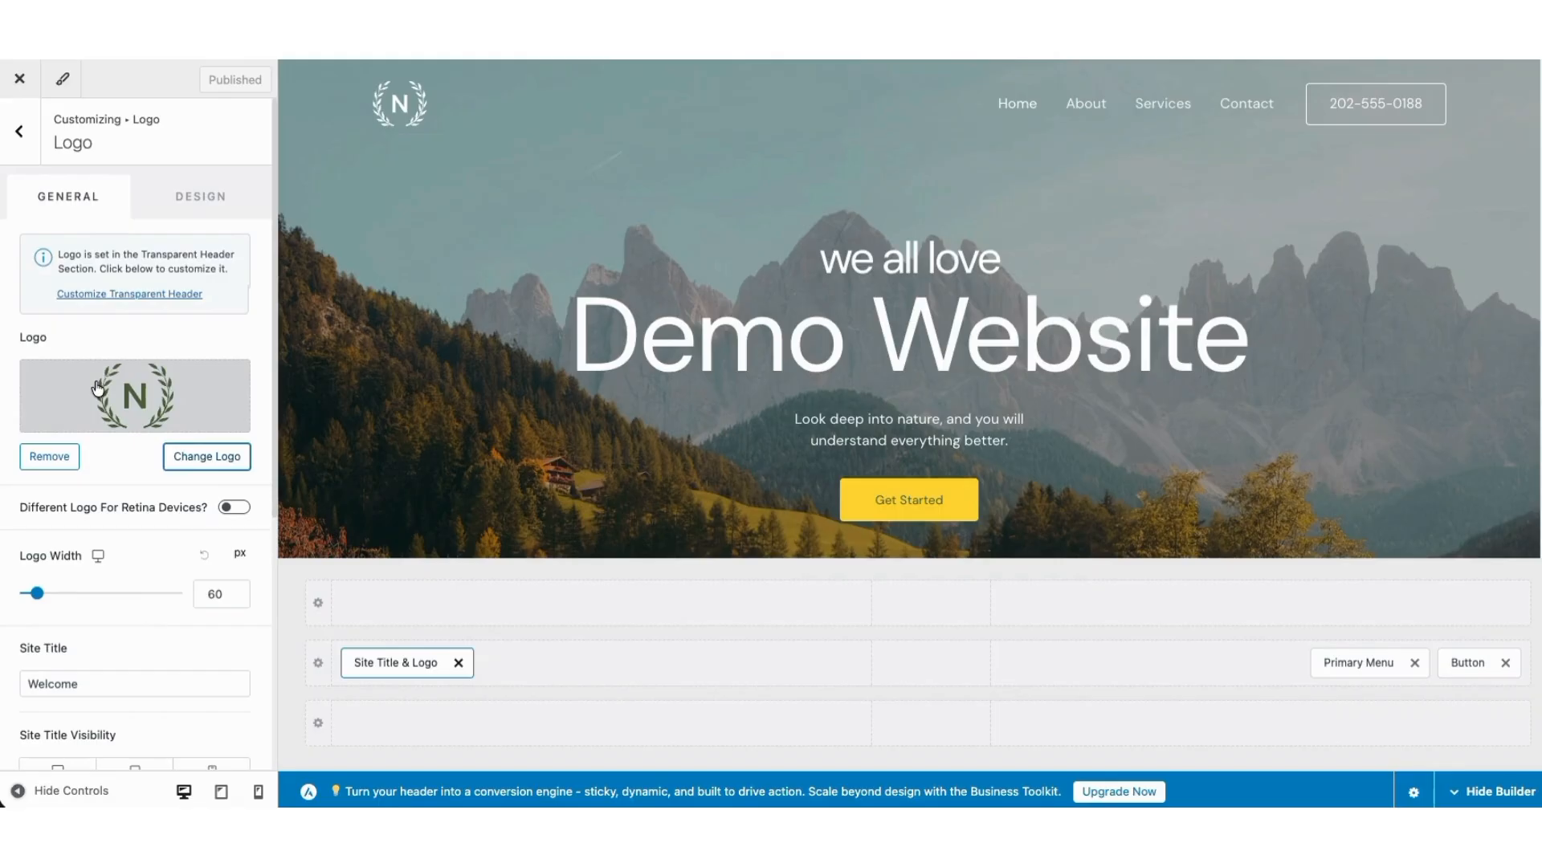
pyautogui.click(73, 683)
pyautogui.doubleClick(91, 683)
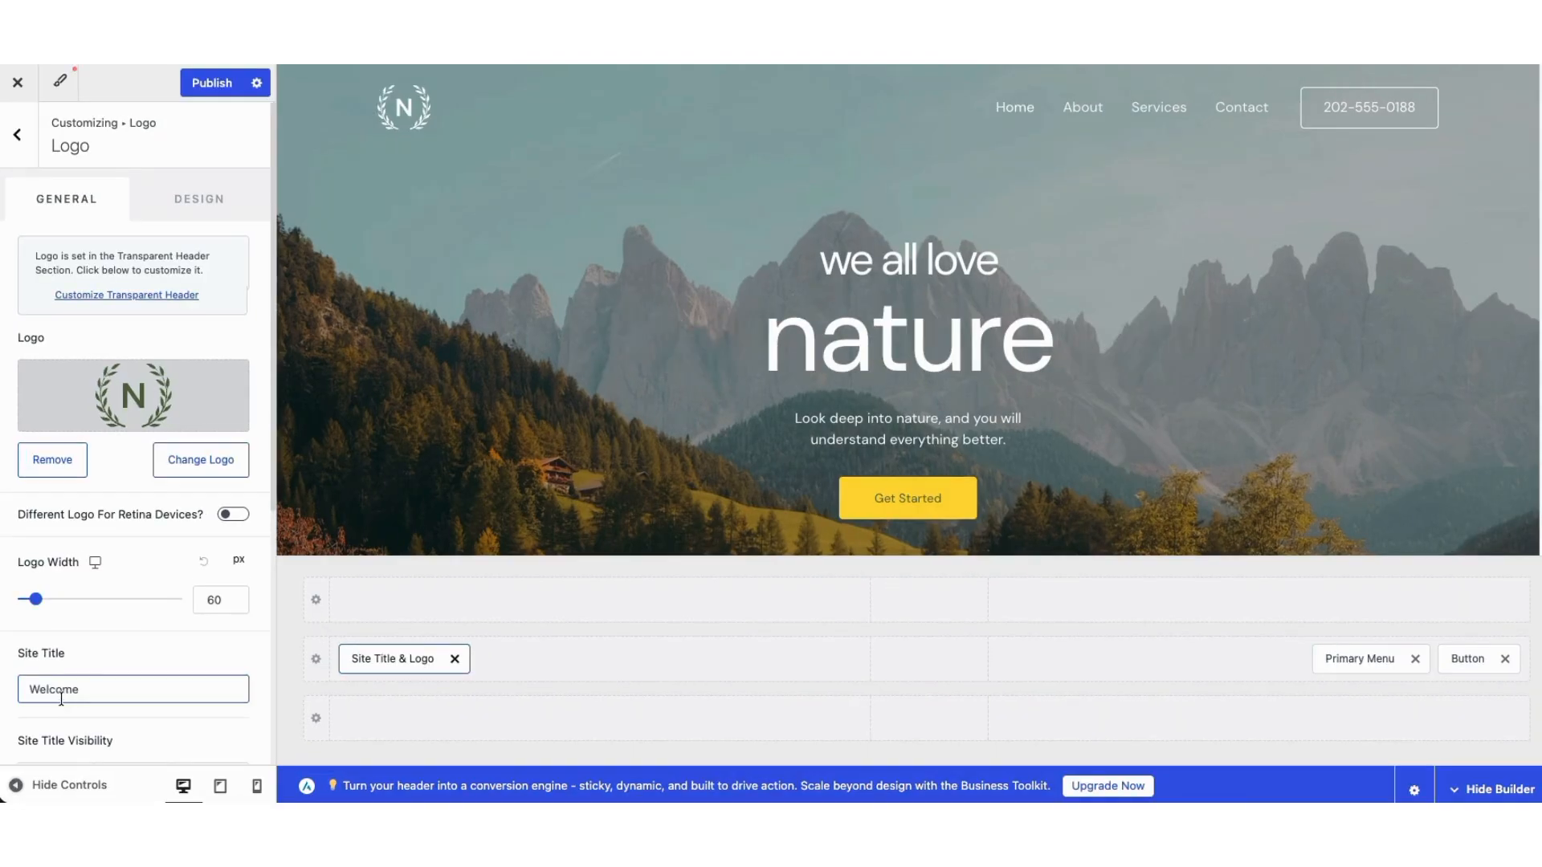
# Step: Leave the header settings, open Site Identity, and publish the customizer changes
pyautogui.click(17, 134)
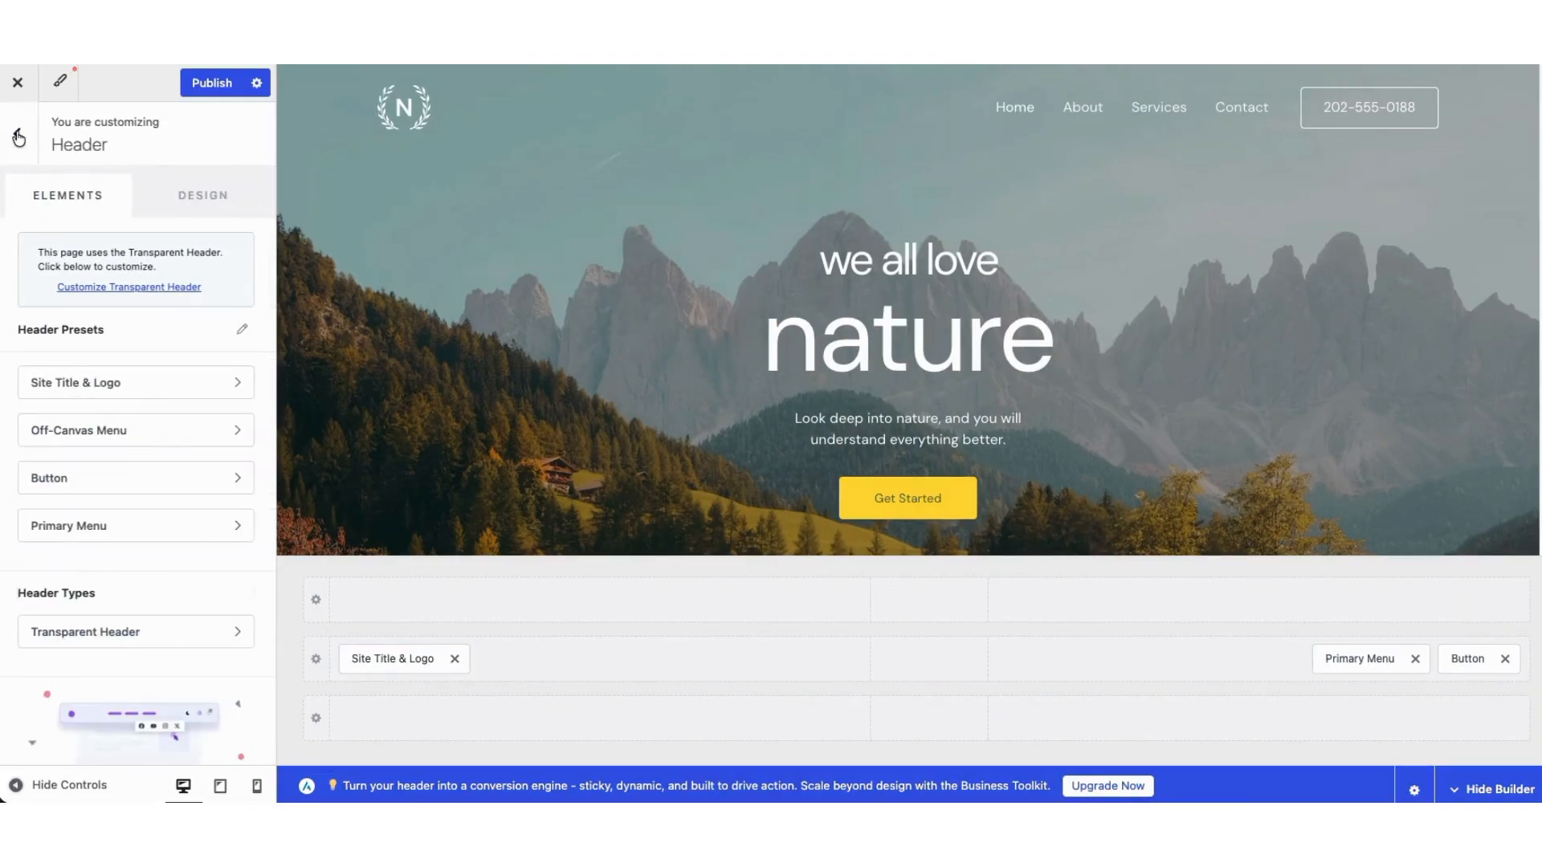
pyautogui.moveTo(1360, 658)
pyautogui.mouseDown()
pyautogui.moveTo(991, 653)
pyautogui.moveTo(932, 679)
pyautogui.moveTo(1347, 664)
pyautogui.mouseUp()
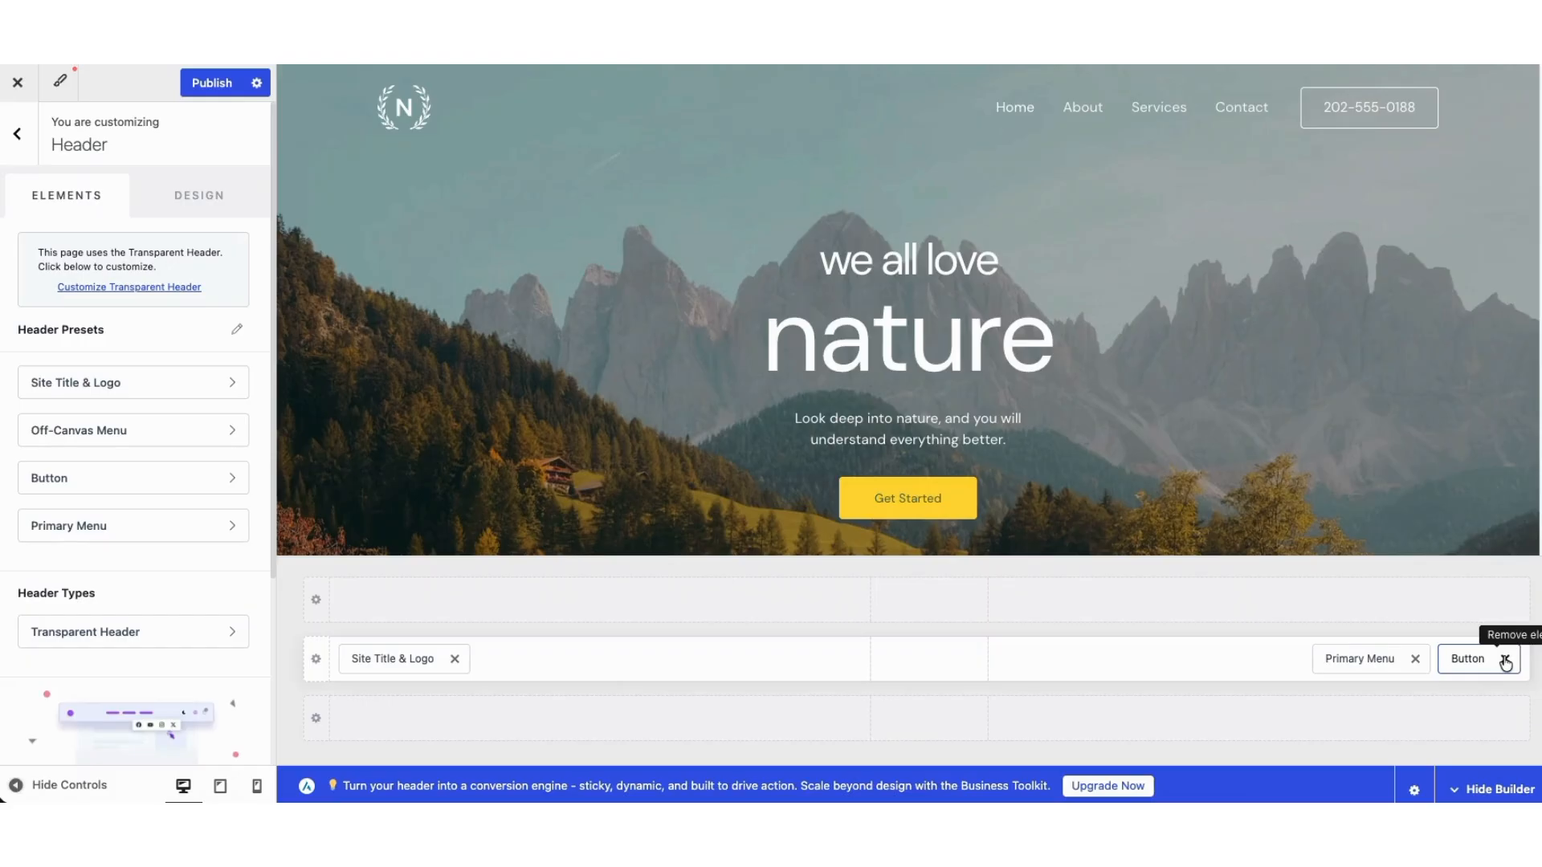
pyautogui.click(18, 134)
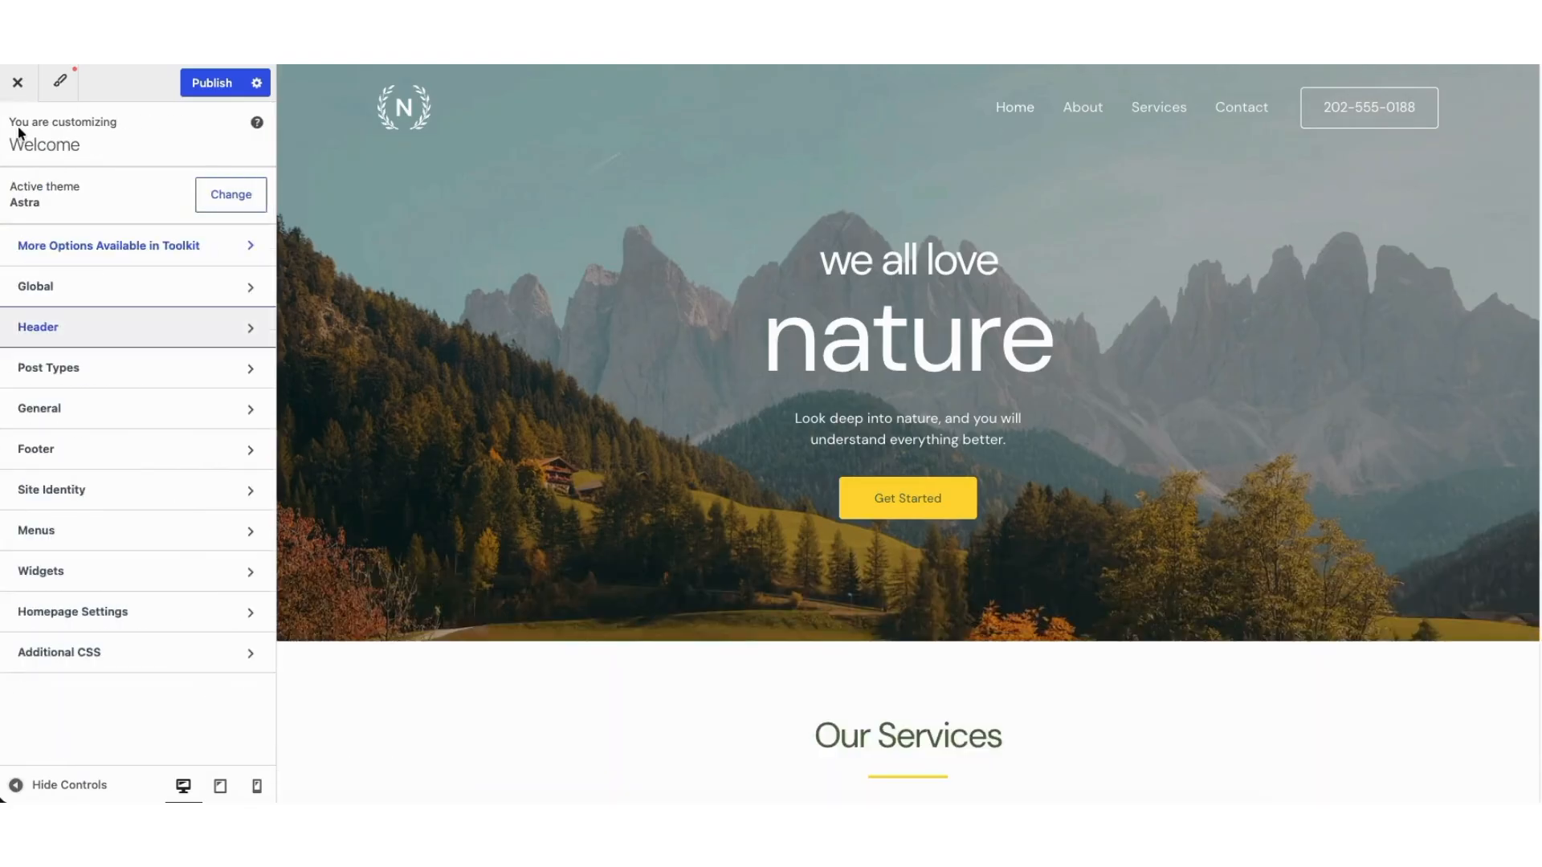
pyautogui.click(76, 498)
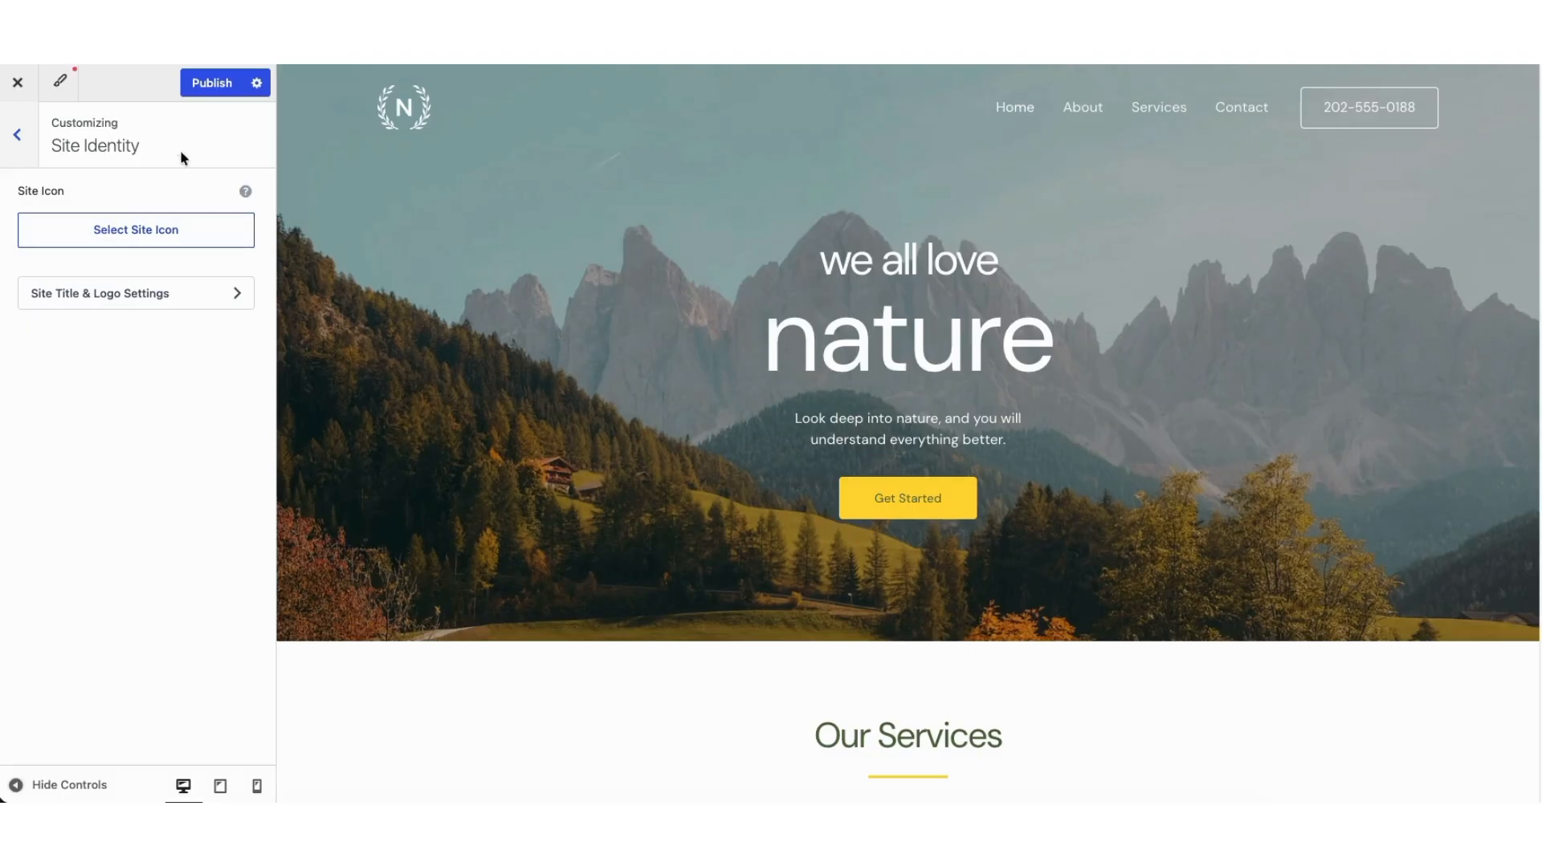
pyautogui.click(200, 83)
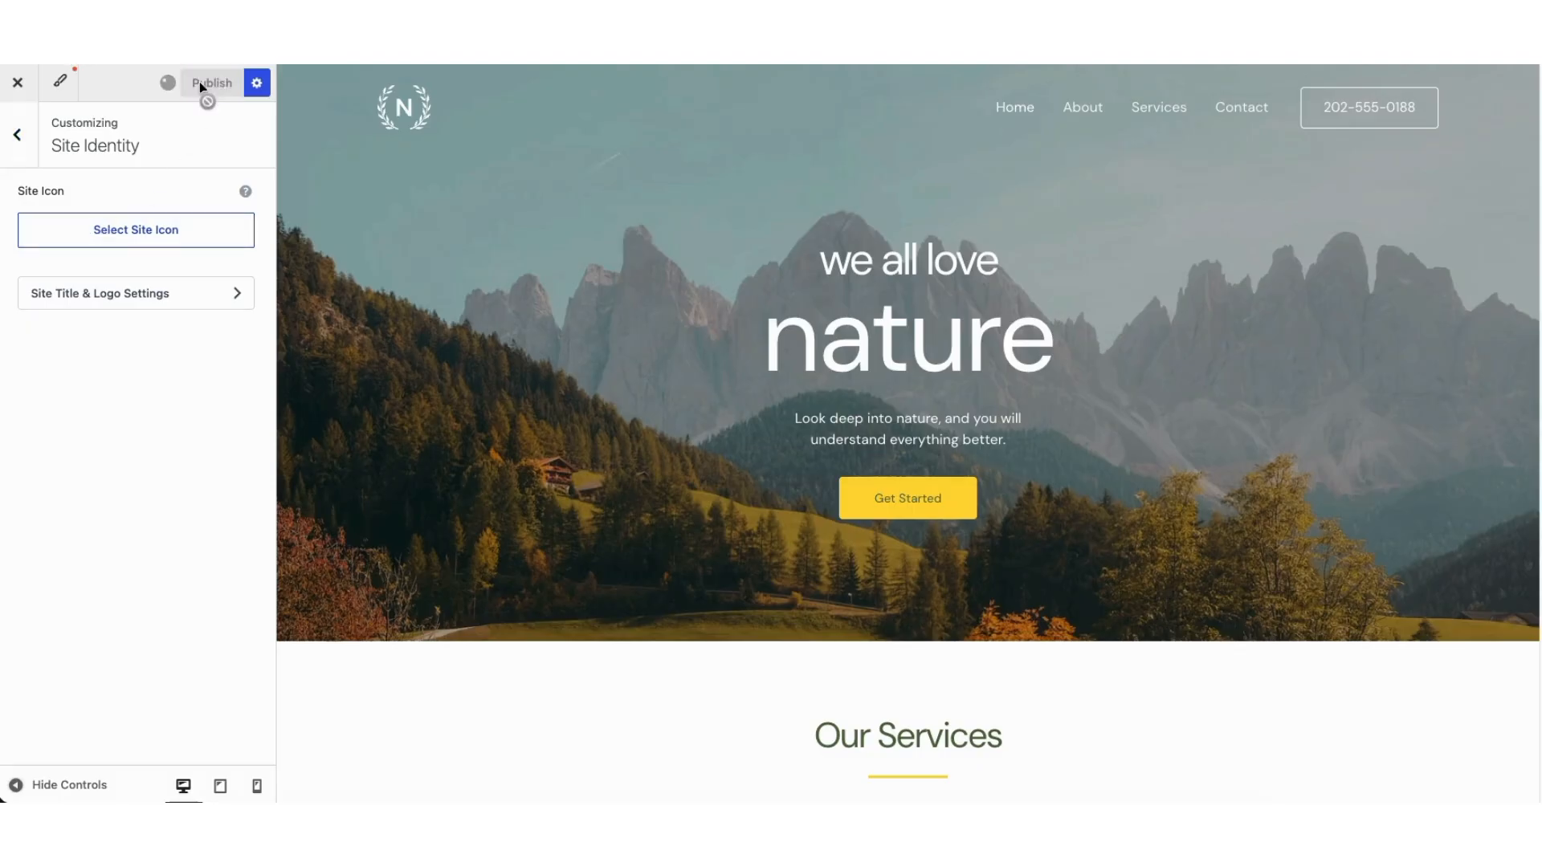
# Step: Open the footer builder in the customizer and review the elements that can be inserted into its empty first row
pyautogui.scroll(-20, 907, 433)
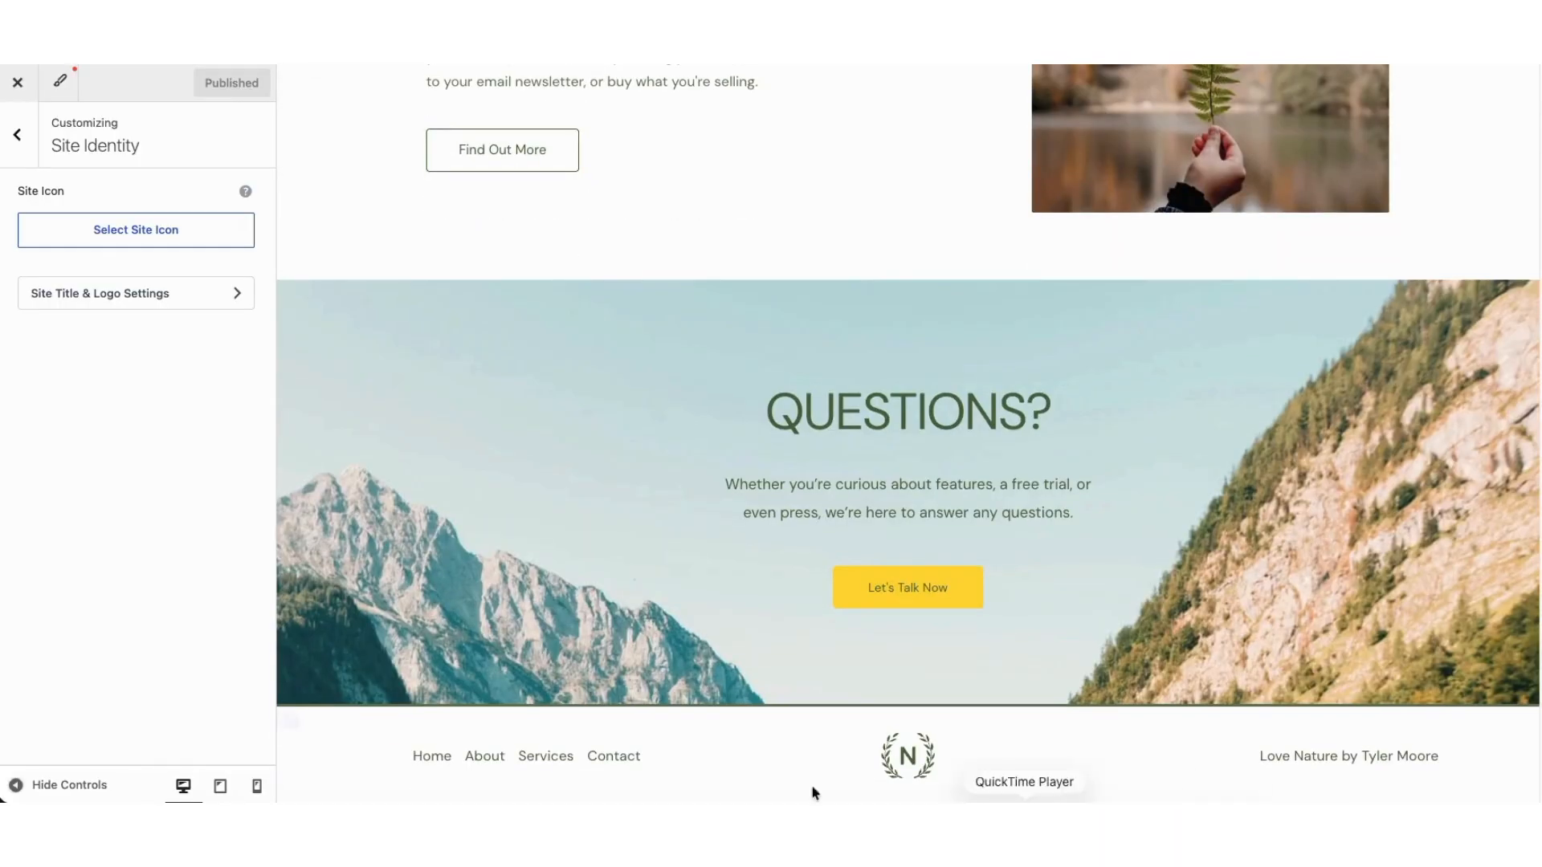
pyautogui.click(21, 137)
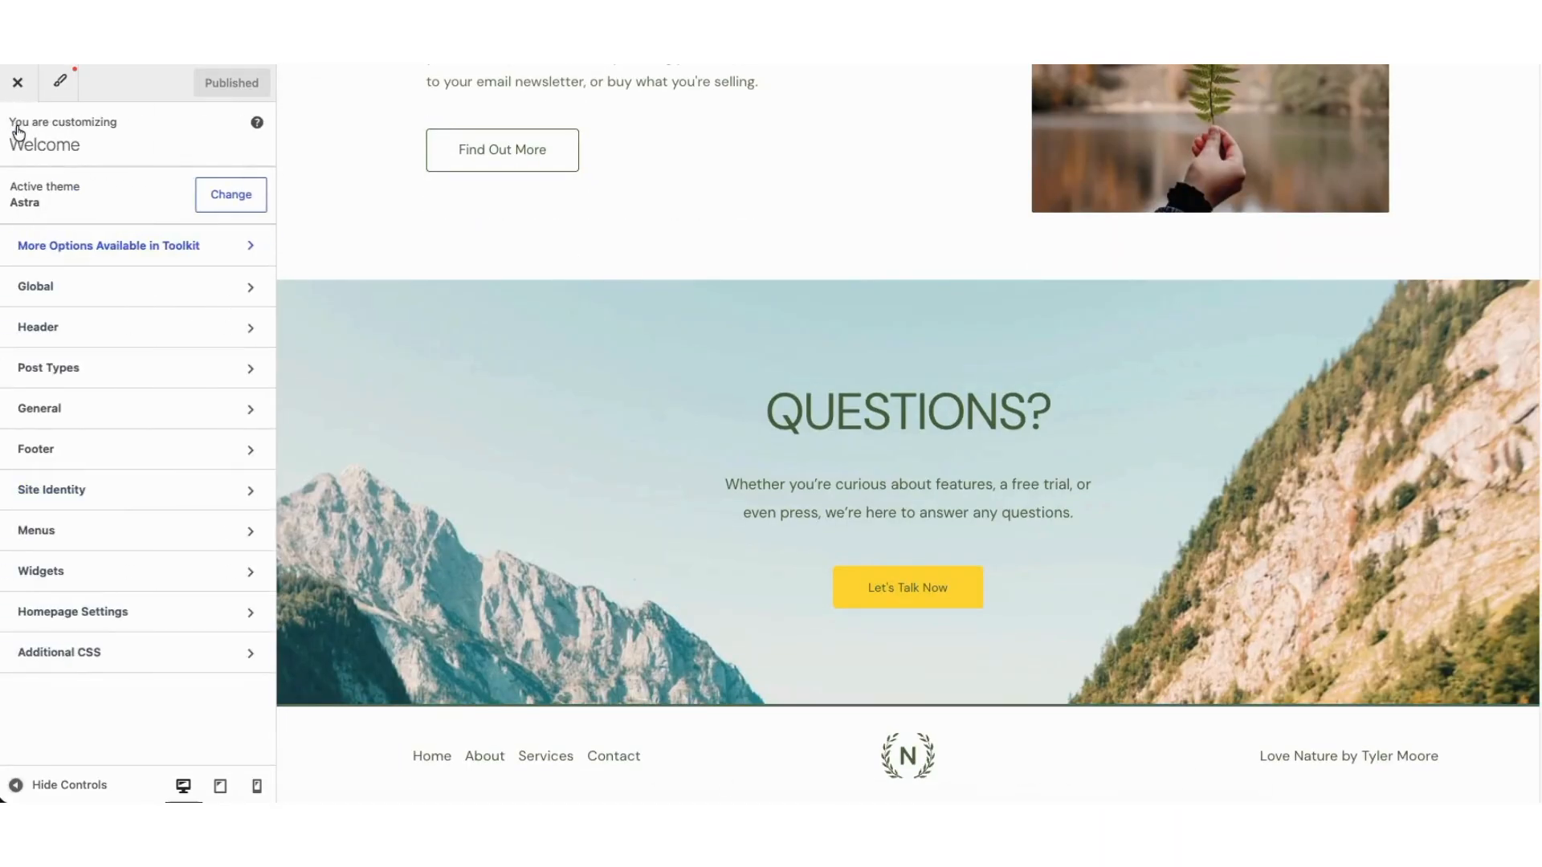
pyautogui.click(62, 448)
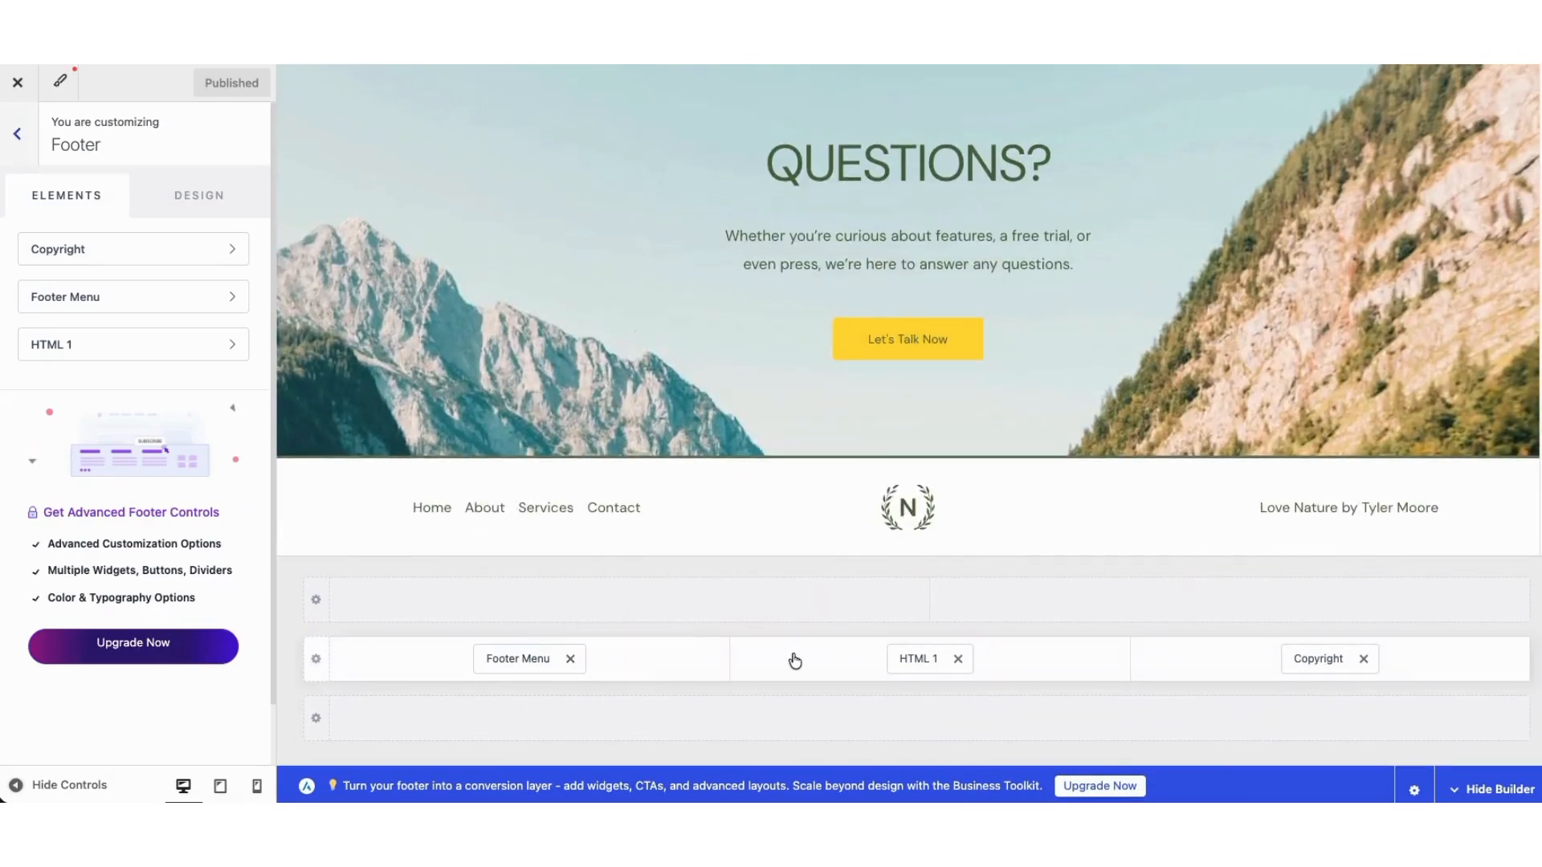
pyautogui.click(630, 602)
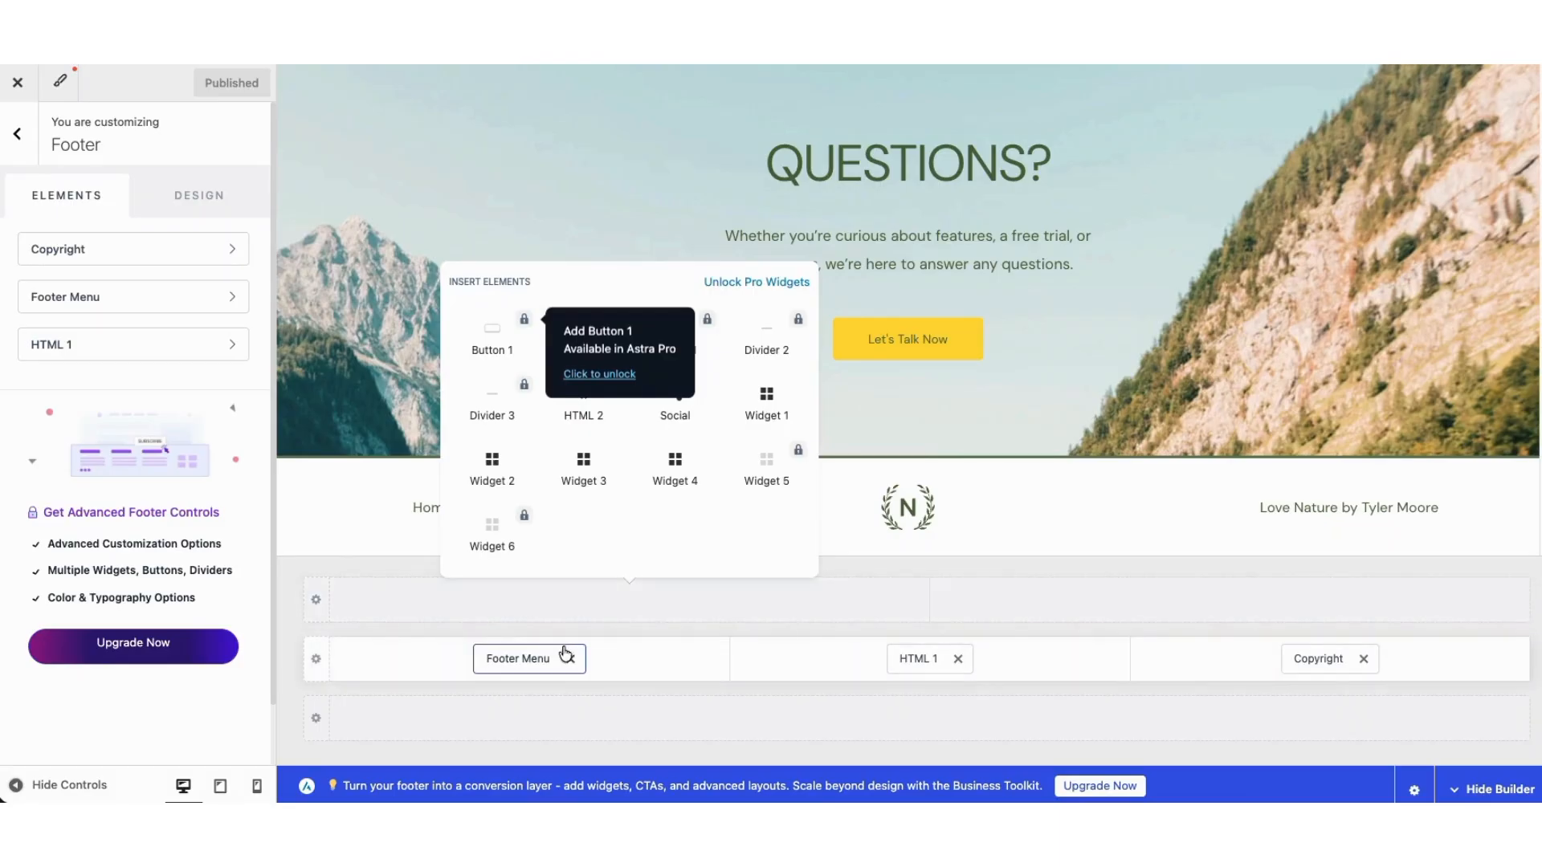
pyautogui.moveTo(538, 654); pyautogui.dragTo(579, 666)
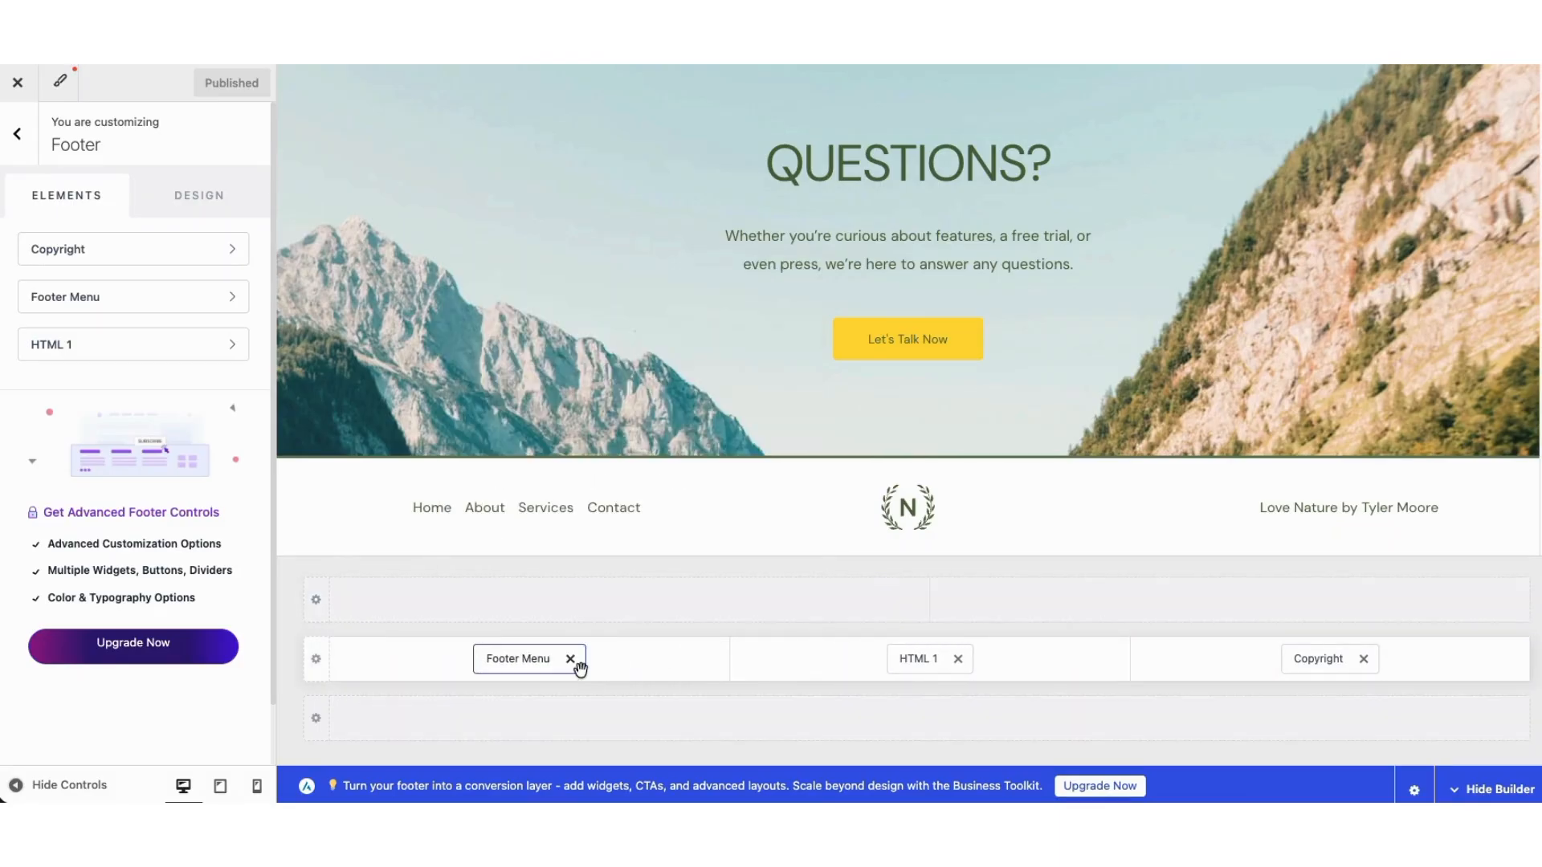
pyautogui.click(1278, 666)
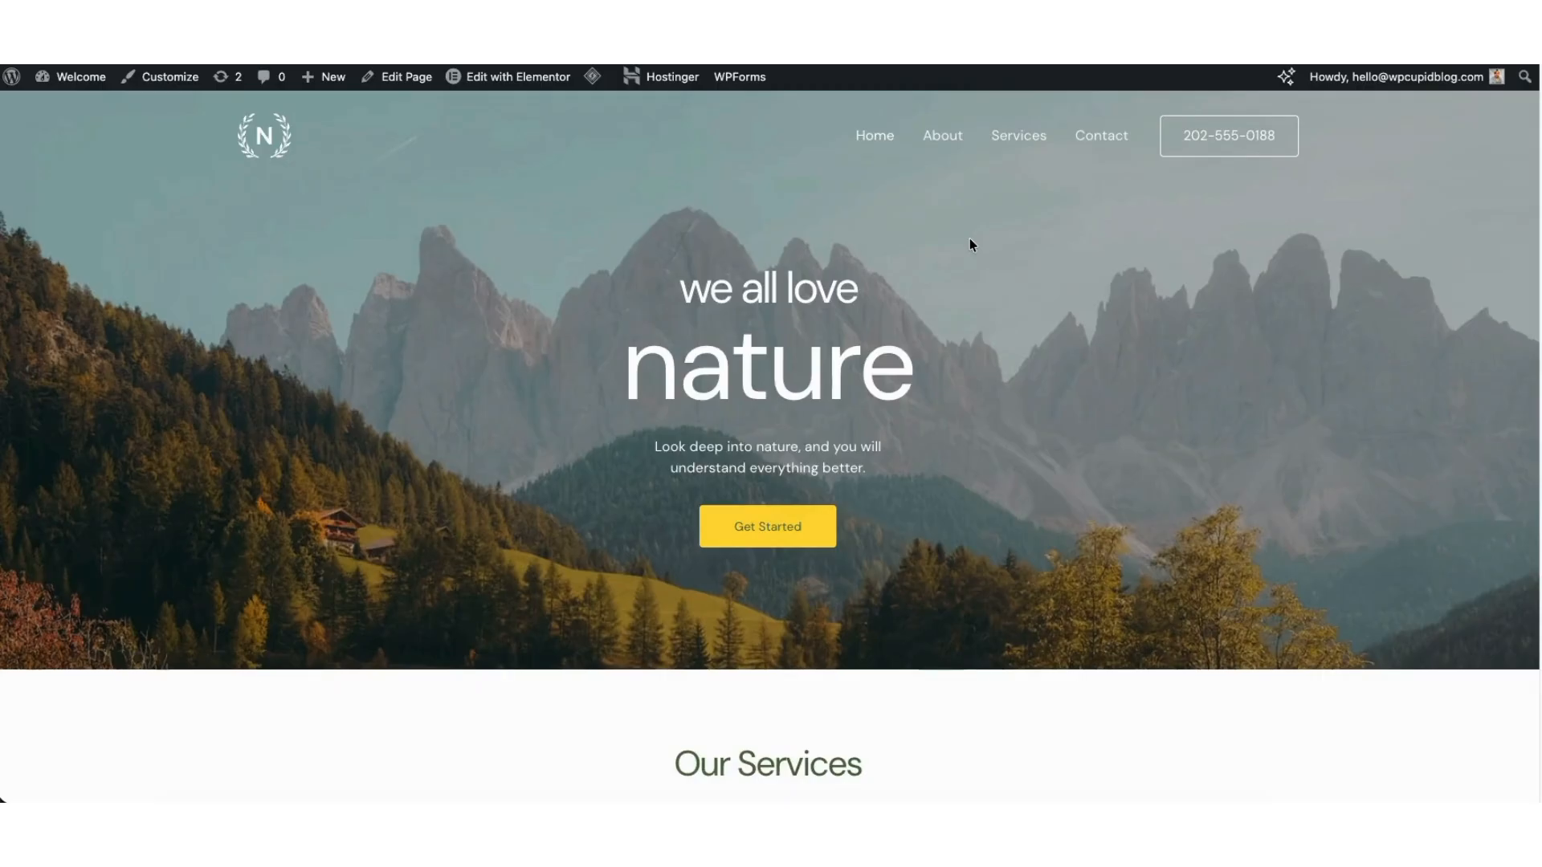
# Step: Open the About page from the WordPress page list for editing in Elementor
pyautogui.click(928, 135)
pyautogui.click(1084, 136)
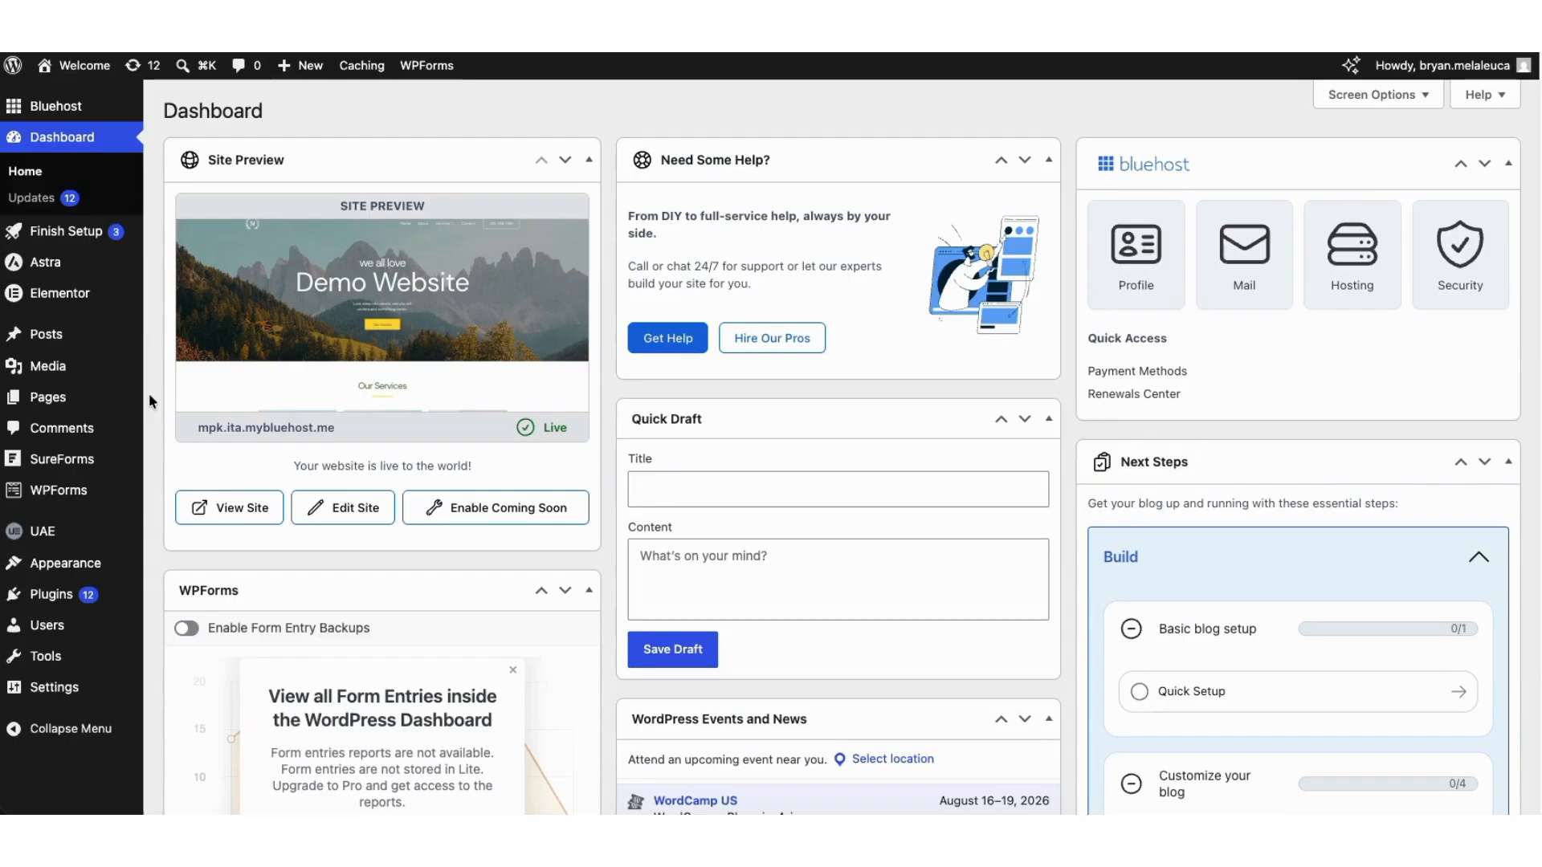
pyautogui.click(62, 399)
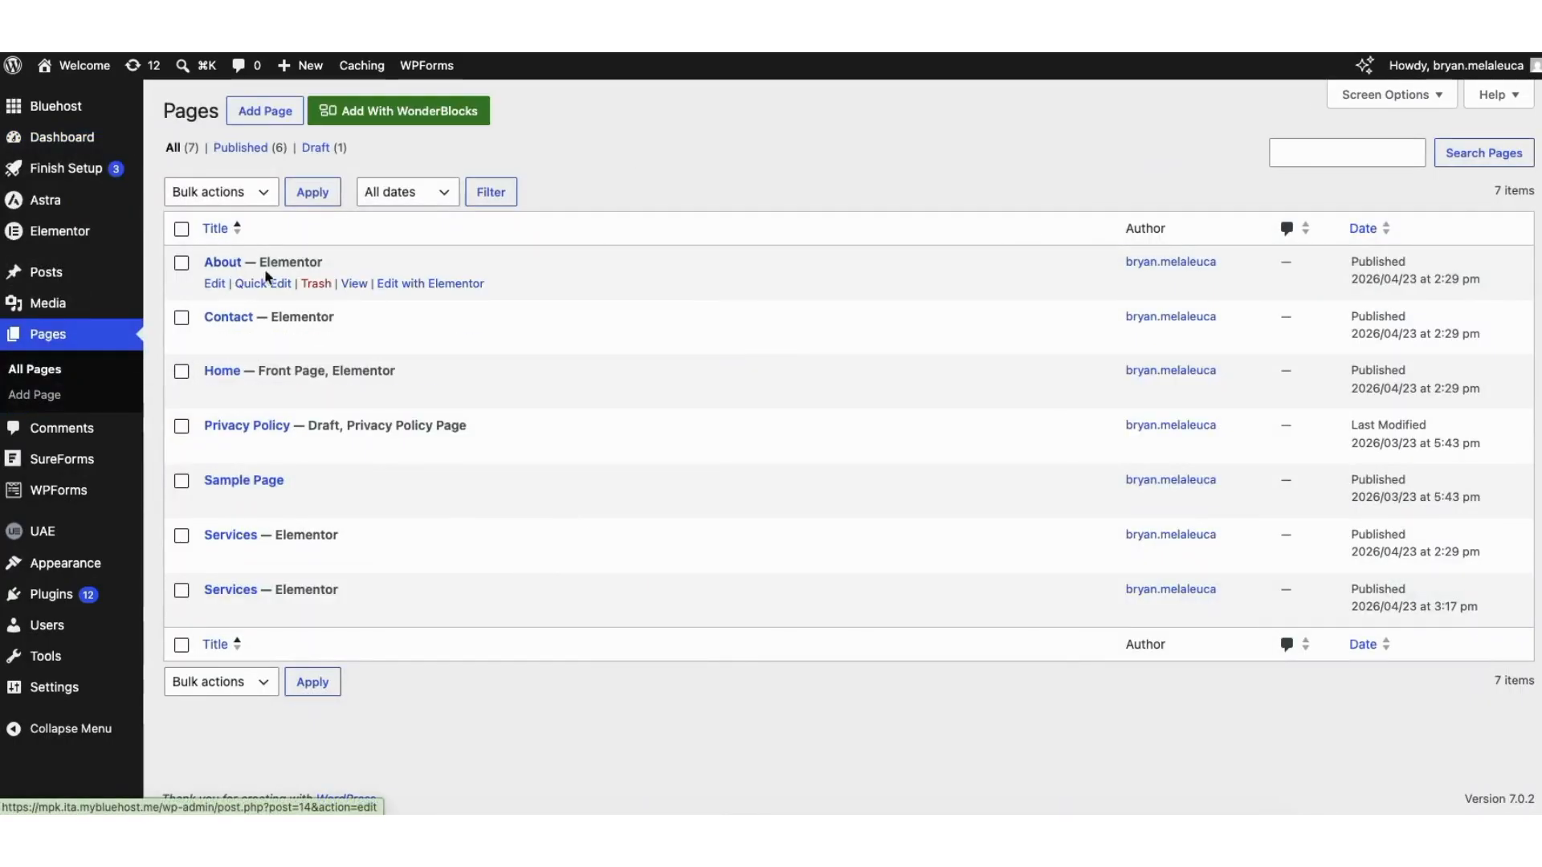
pyautogui.click(427, 290)
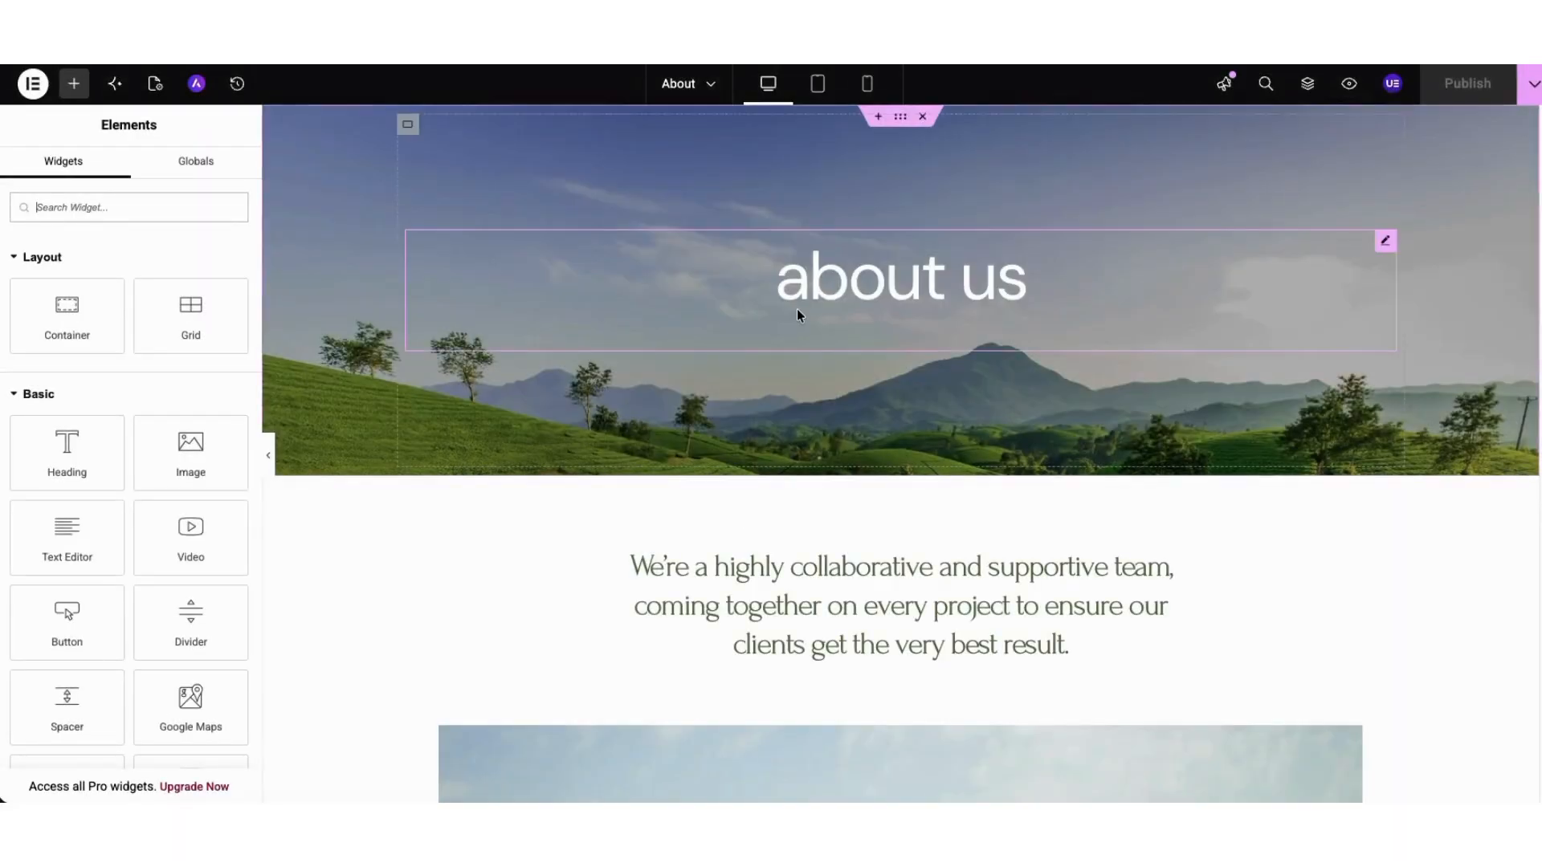
# Step: Inspect the About page's main heading, mountain goat image and the sections below them, and return to the widget list
pyautogui.click(801, 287)
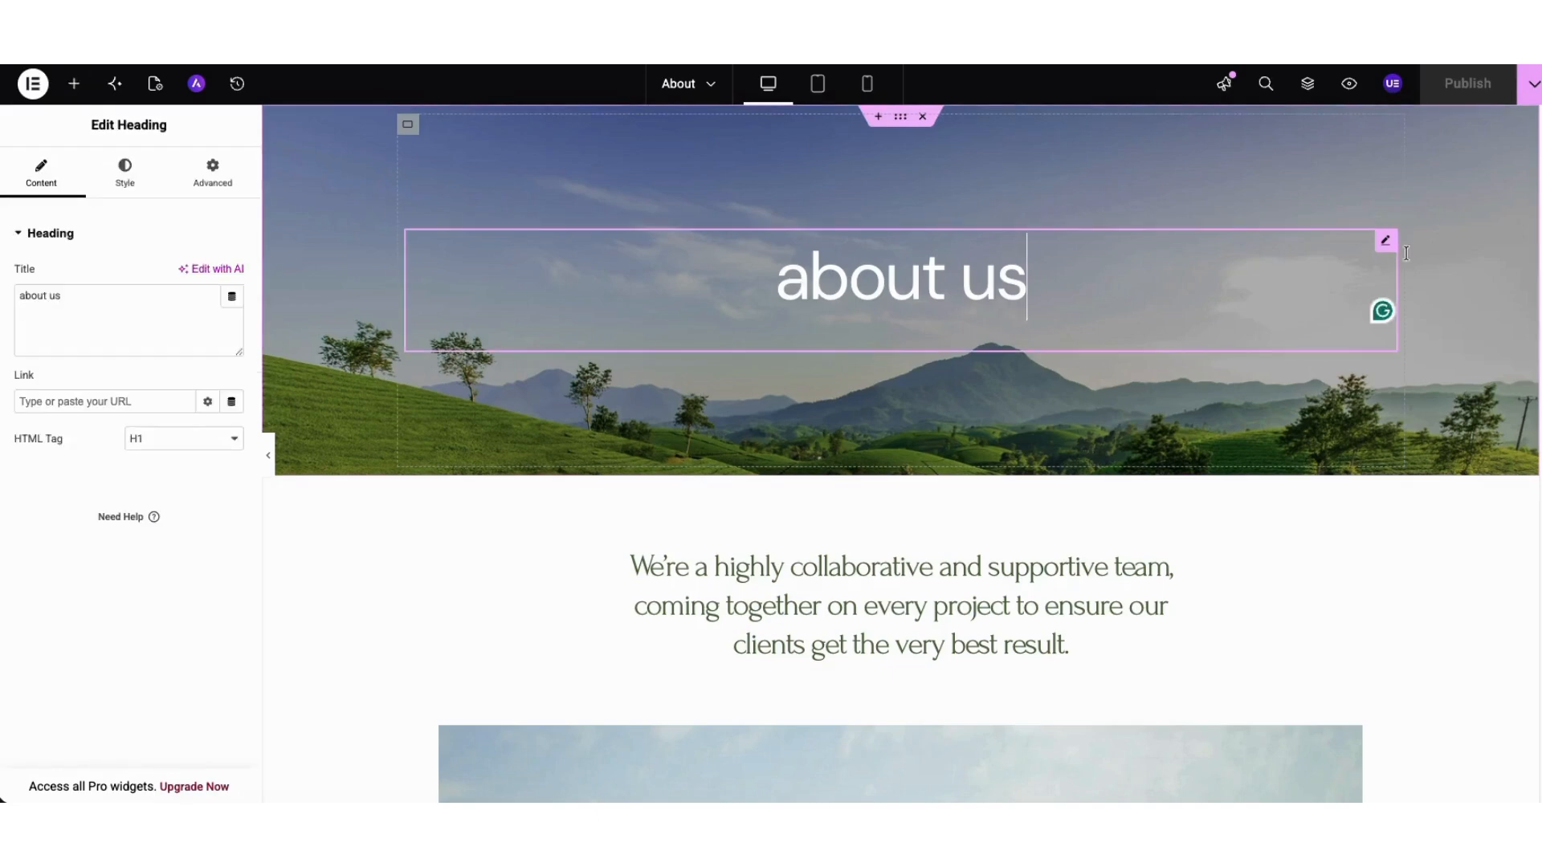
pyautogui.scroll(-5, 1423, 339)
pyautogui.click(848, 427)
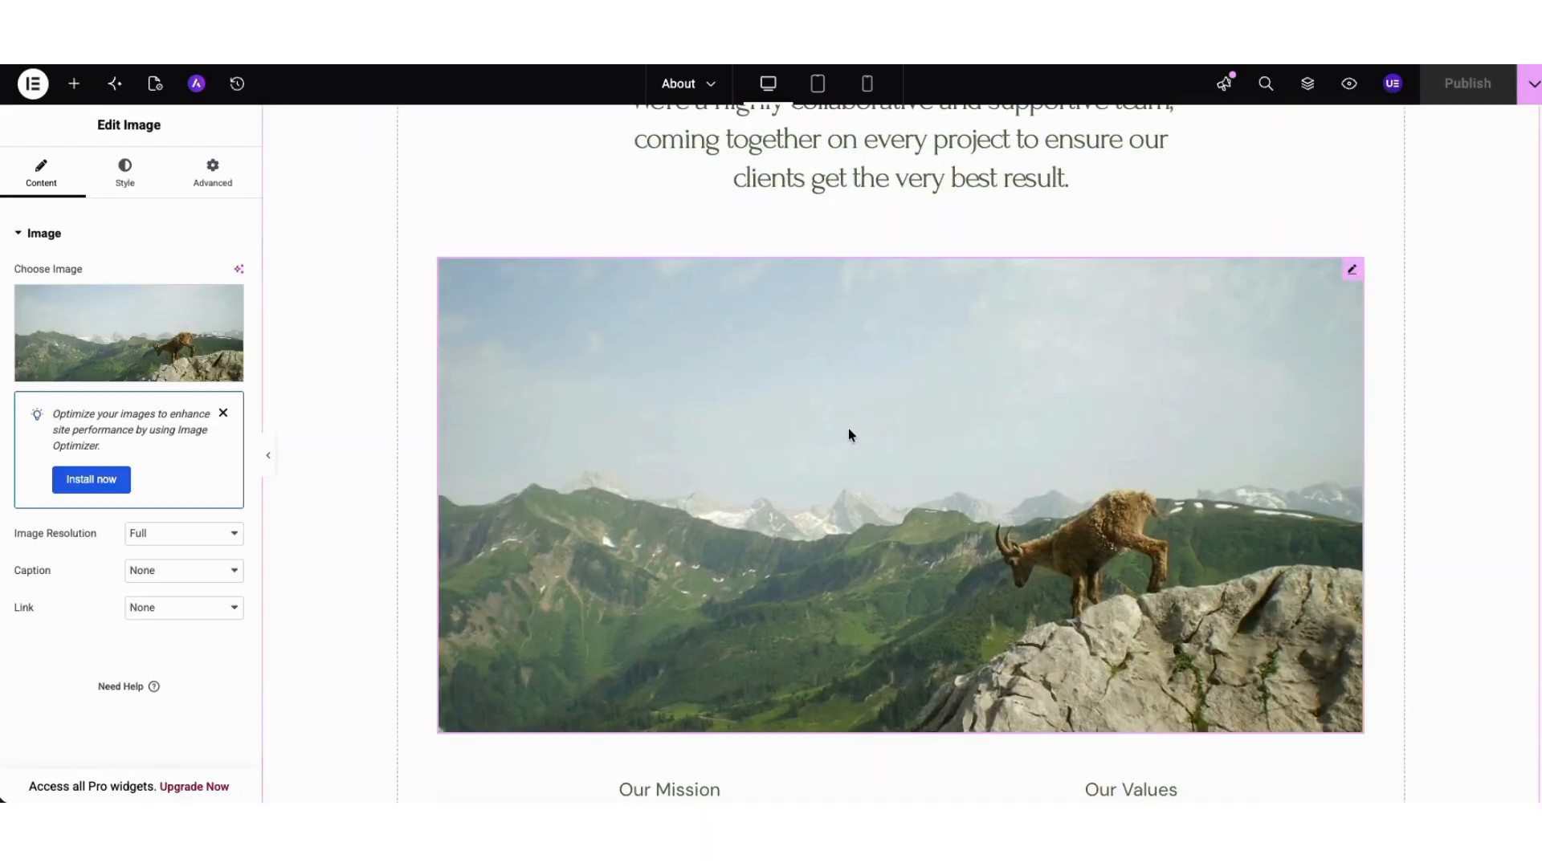
pyautogui.scroll(-5, 1517, 445)
pyautogui.scroll(-4, 1516, 446)
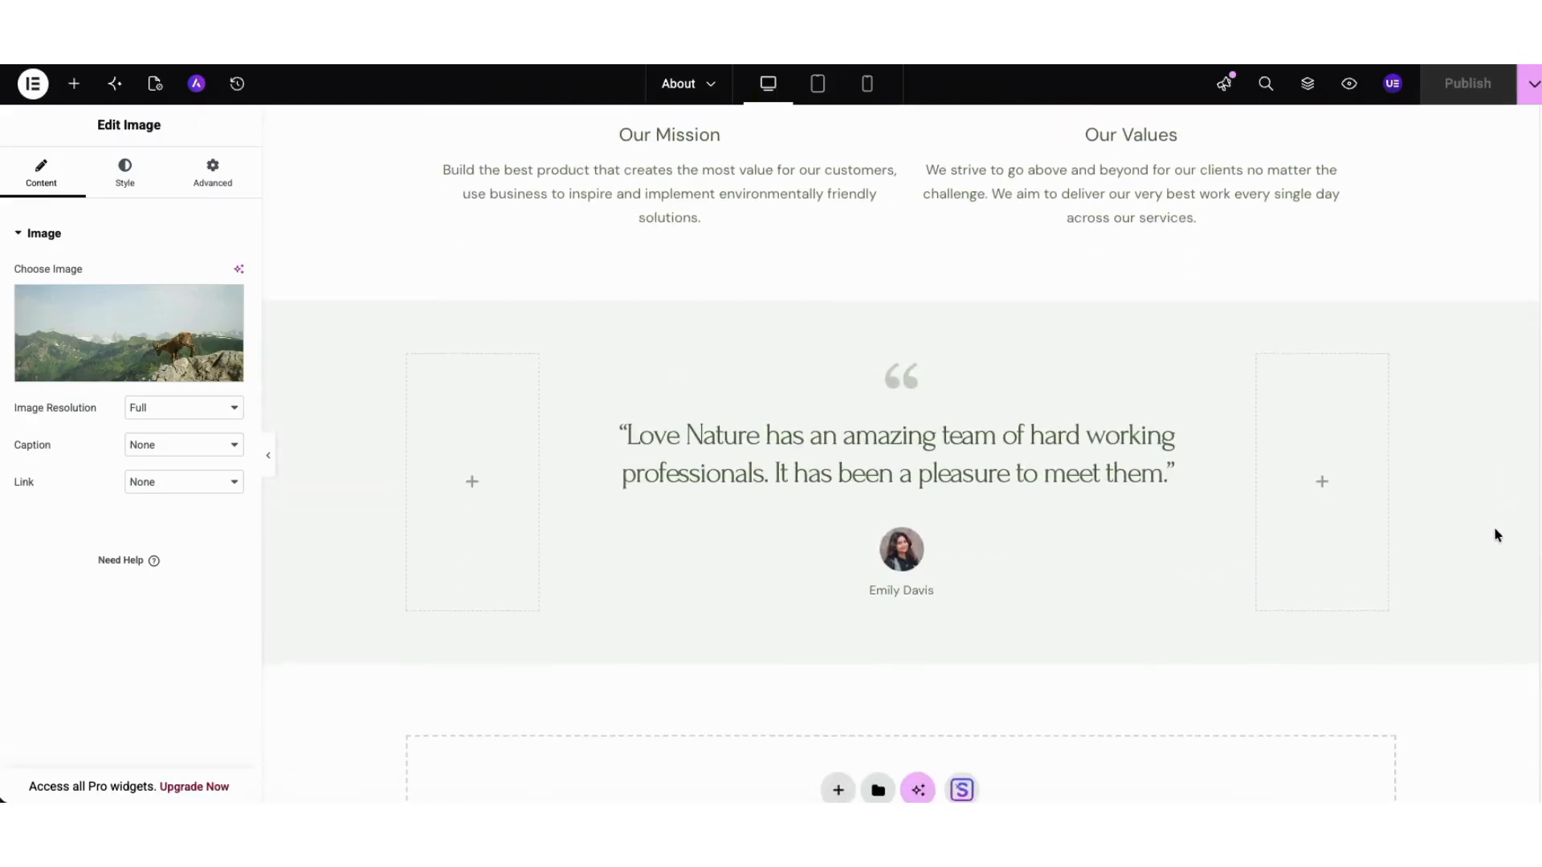
pyautogui.click(73, 84)
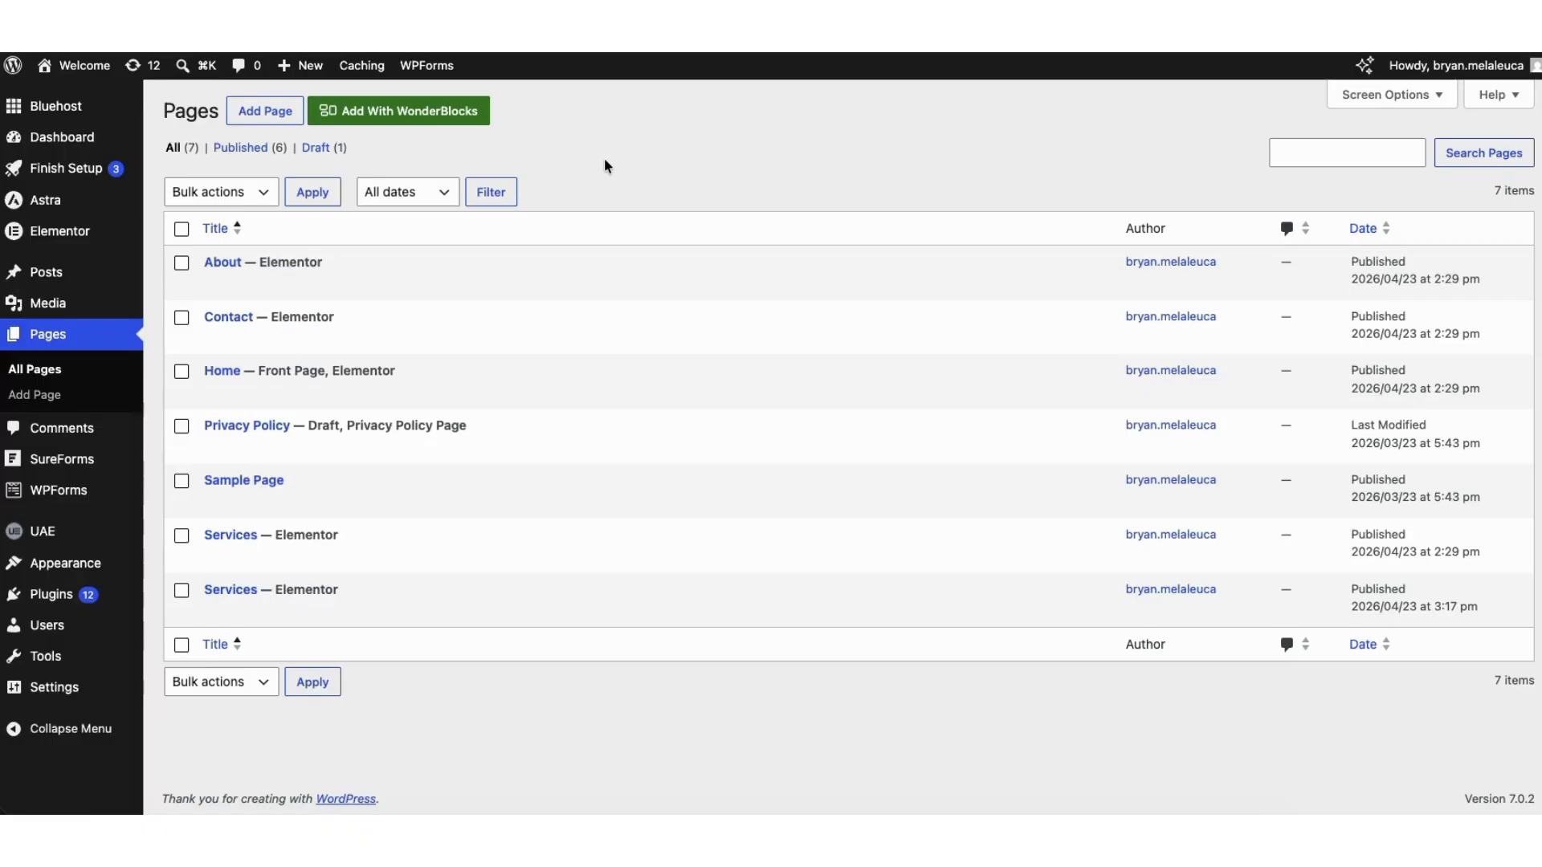
# Step: Add a new WordPress page titled "Services"
pyautogui.click(268, 113)
pyautogui.click(211, 227)
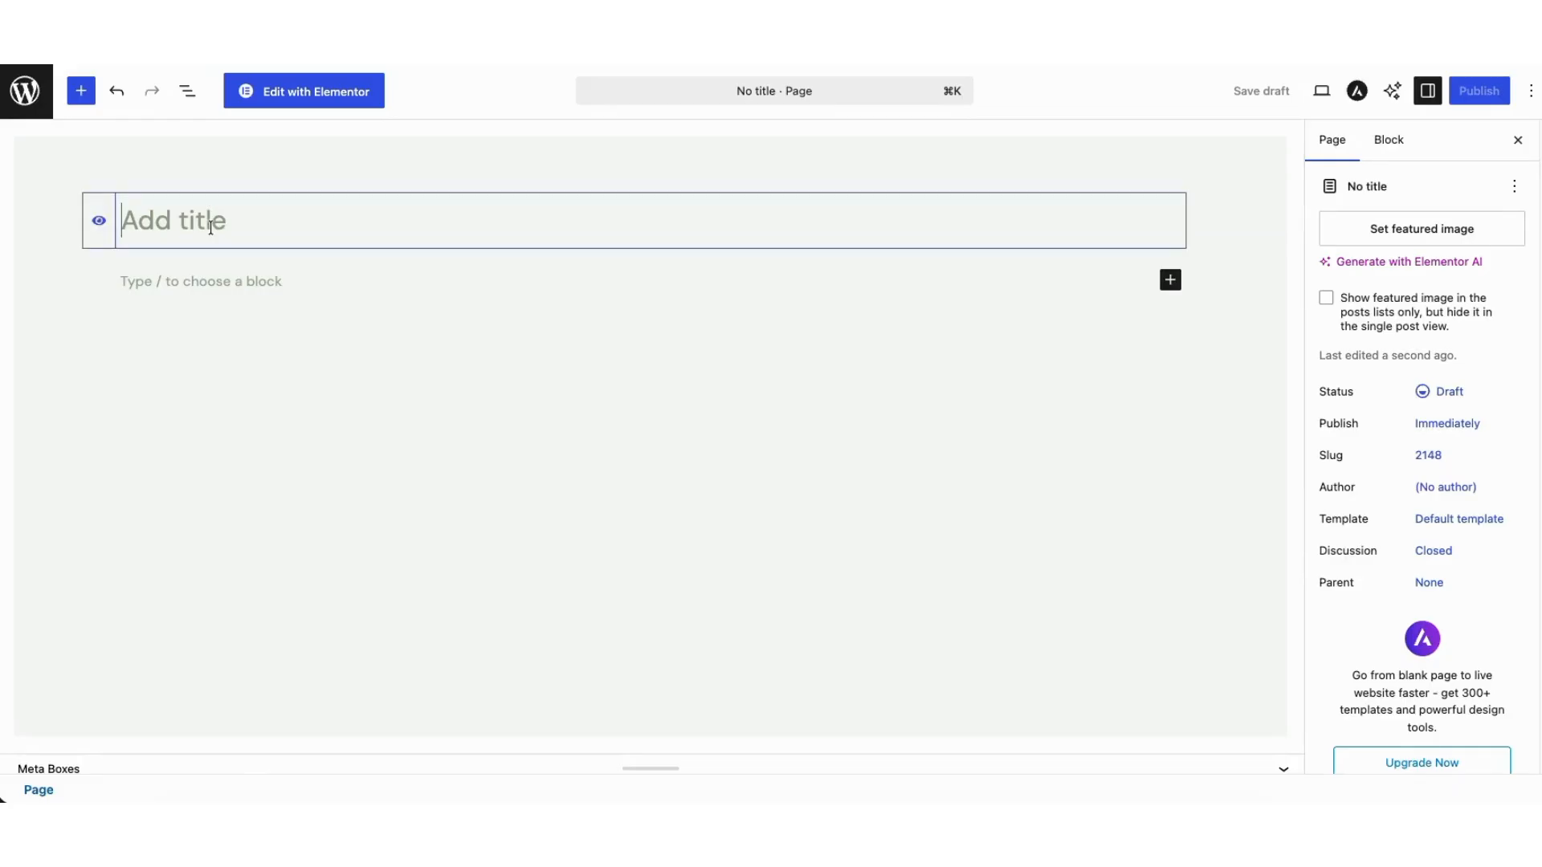
pyautogui.write('Services')
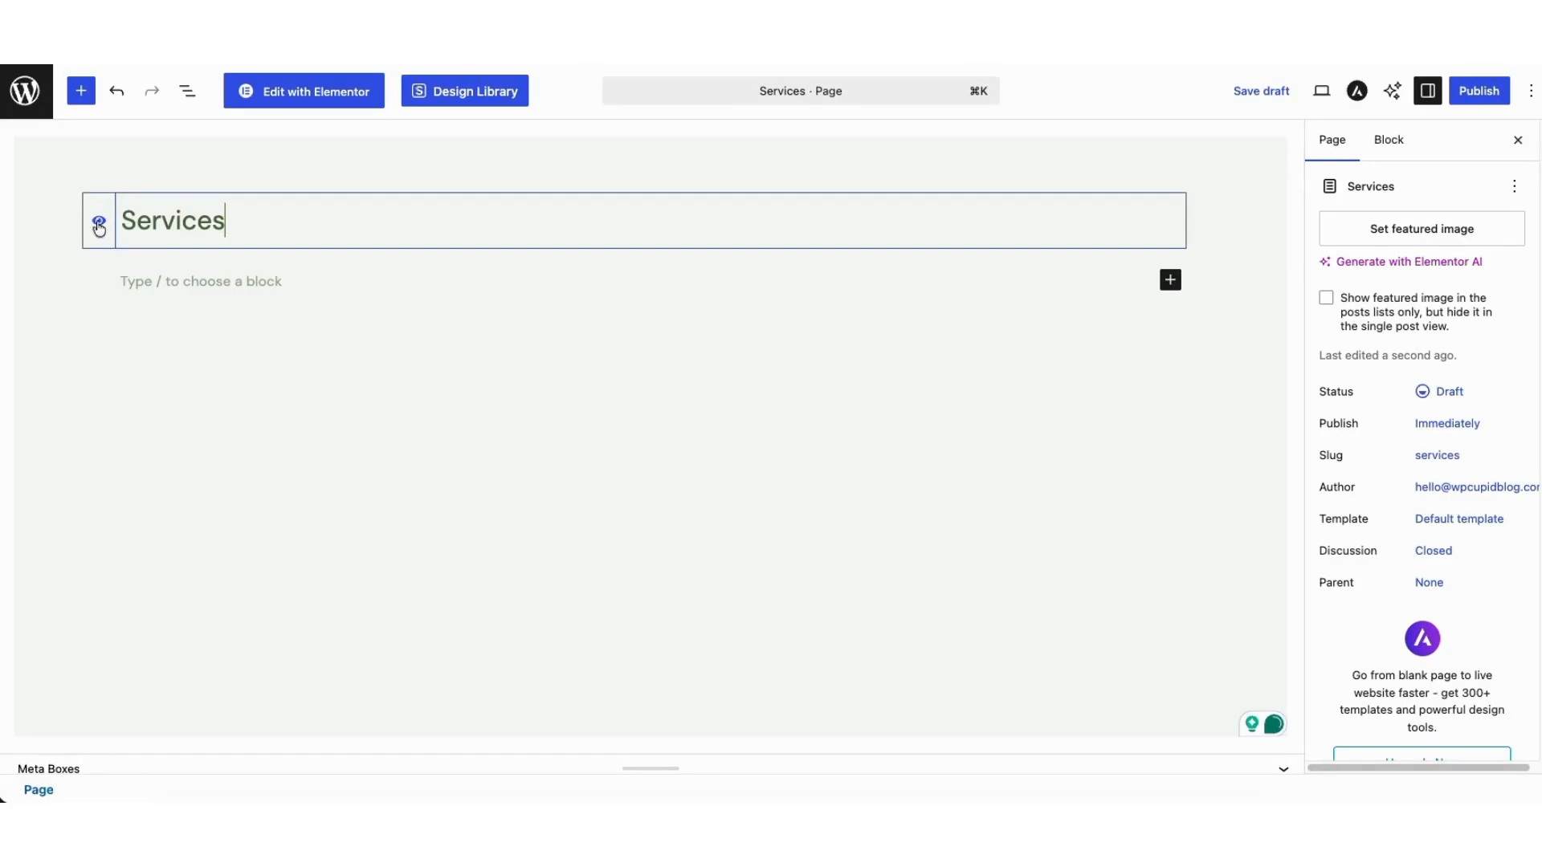
# Step: Publish the new Services page and open it for editing in Elementor
pyautogui.click(1480, 90)
pyautogui.click(1481, 90)
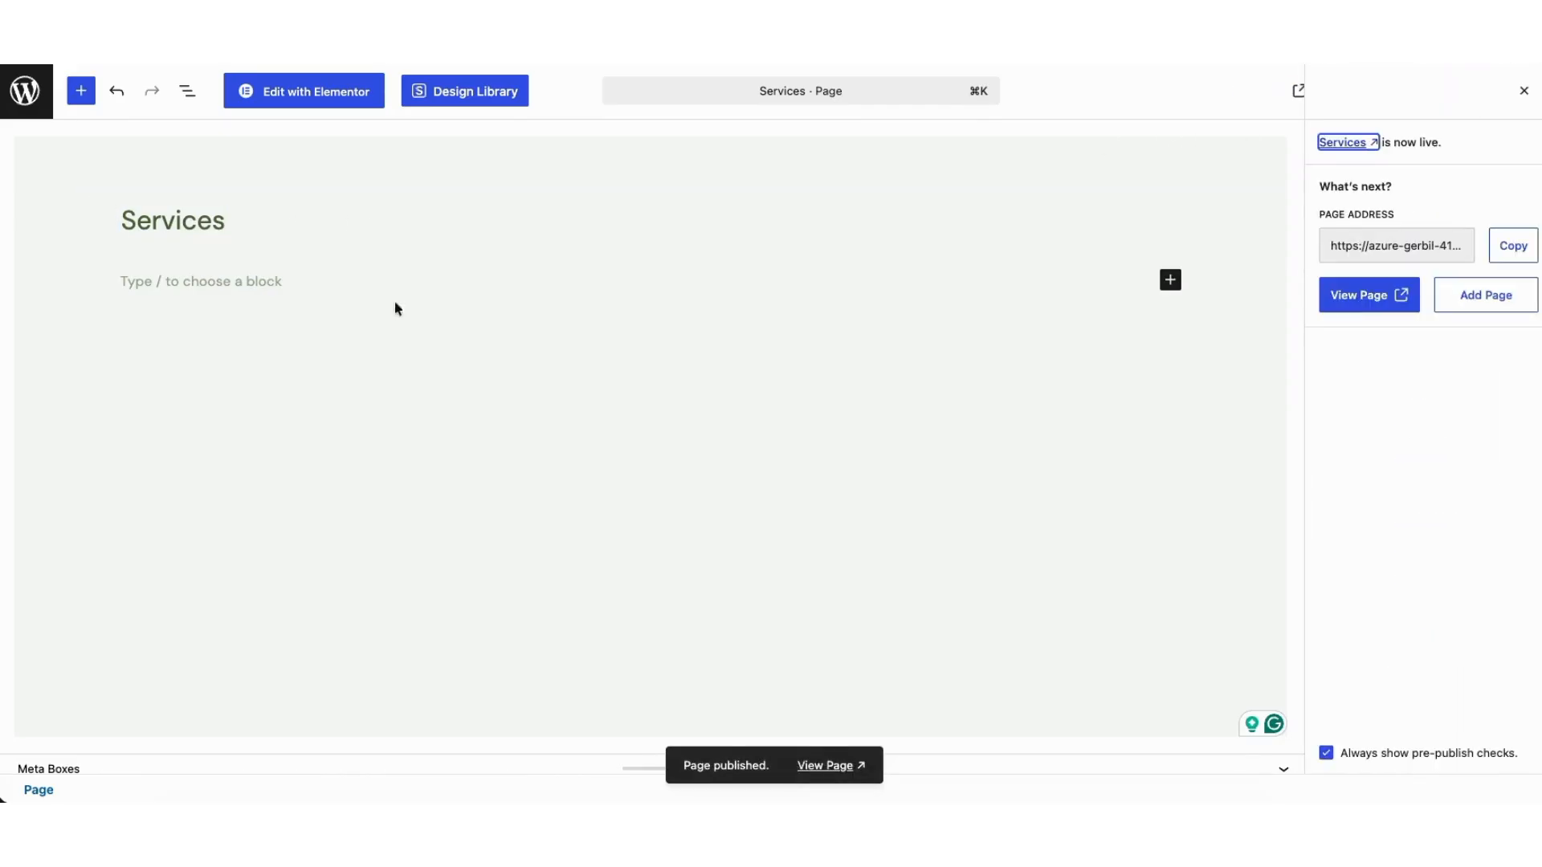
pyautogui.click(334, 97)
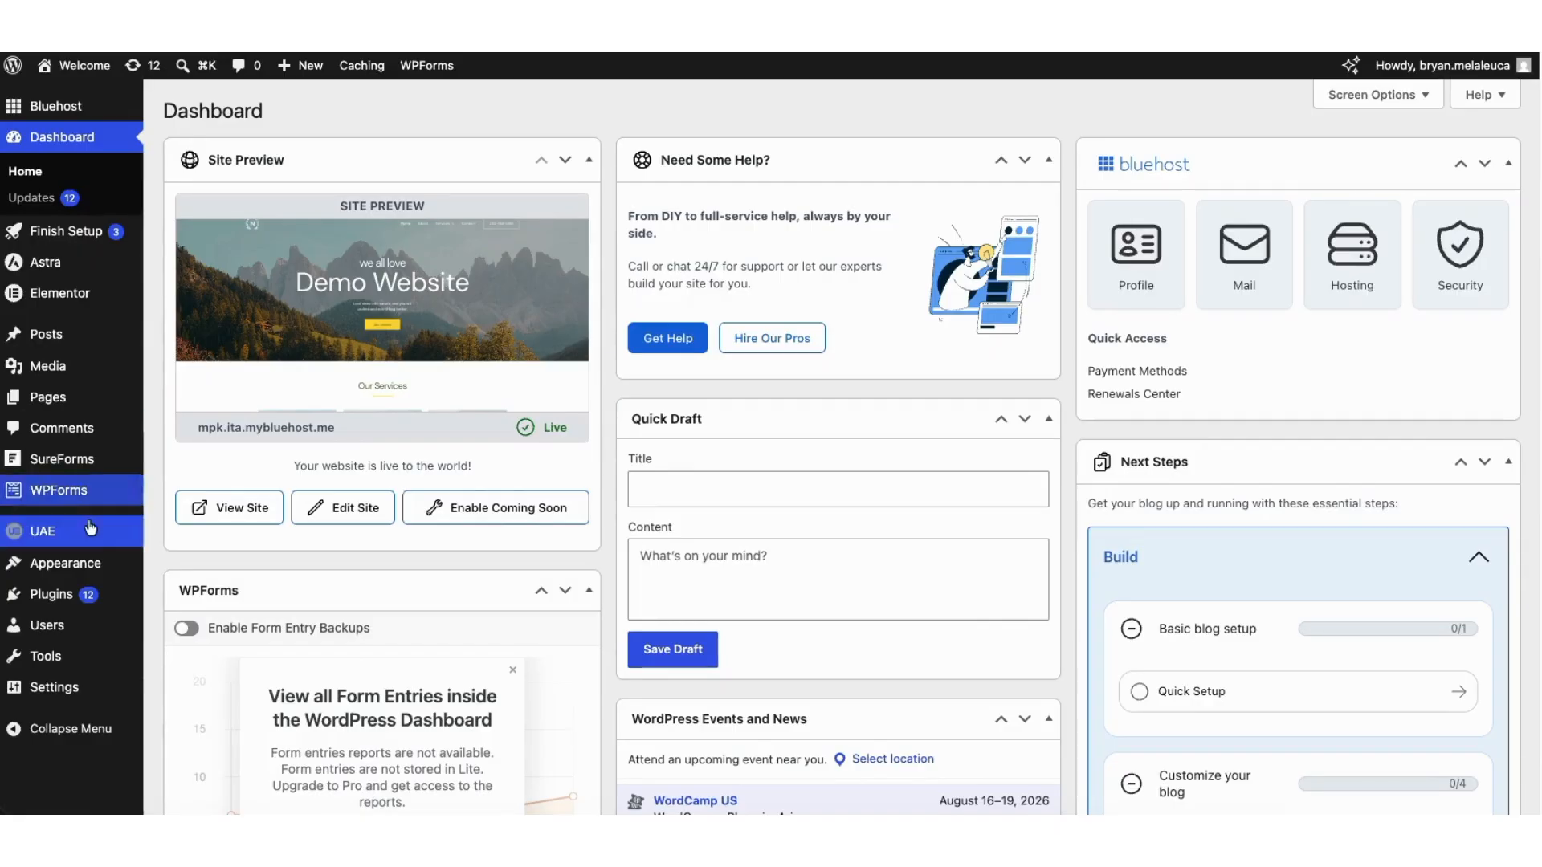
# Step: Open the WordPress menu editor and add the About page to the Main Menu
pyautogui.moveTo(81, 563)
pyautogui.click(178, 711)
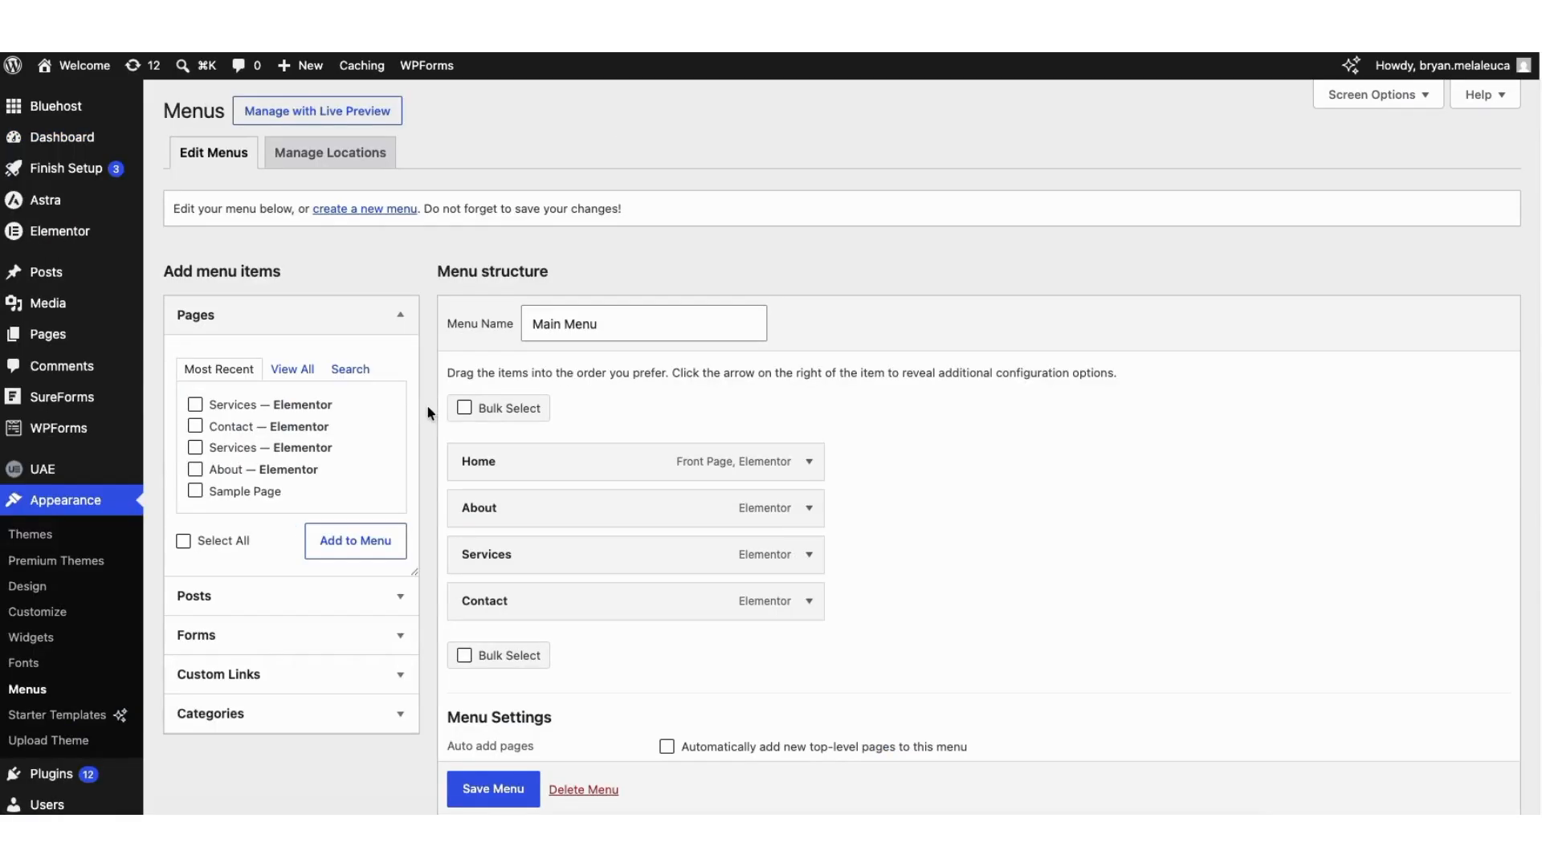
pyautogui.click(195, 470)
pyautogui.click(340, 543)
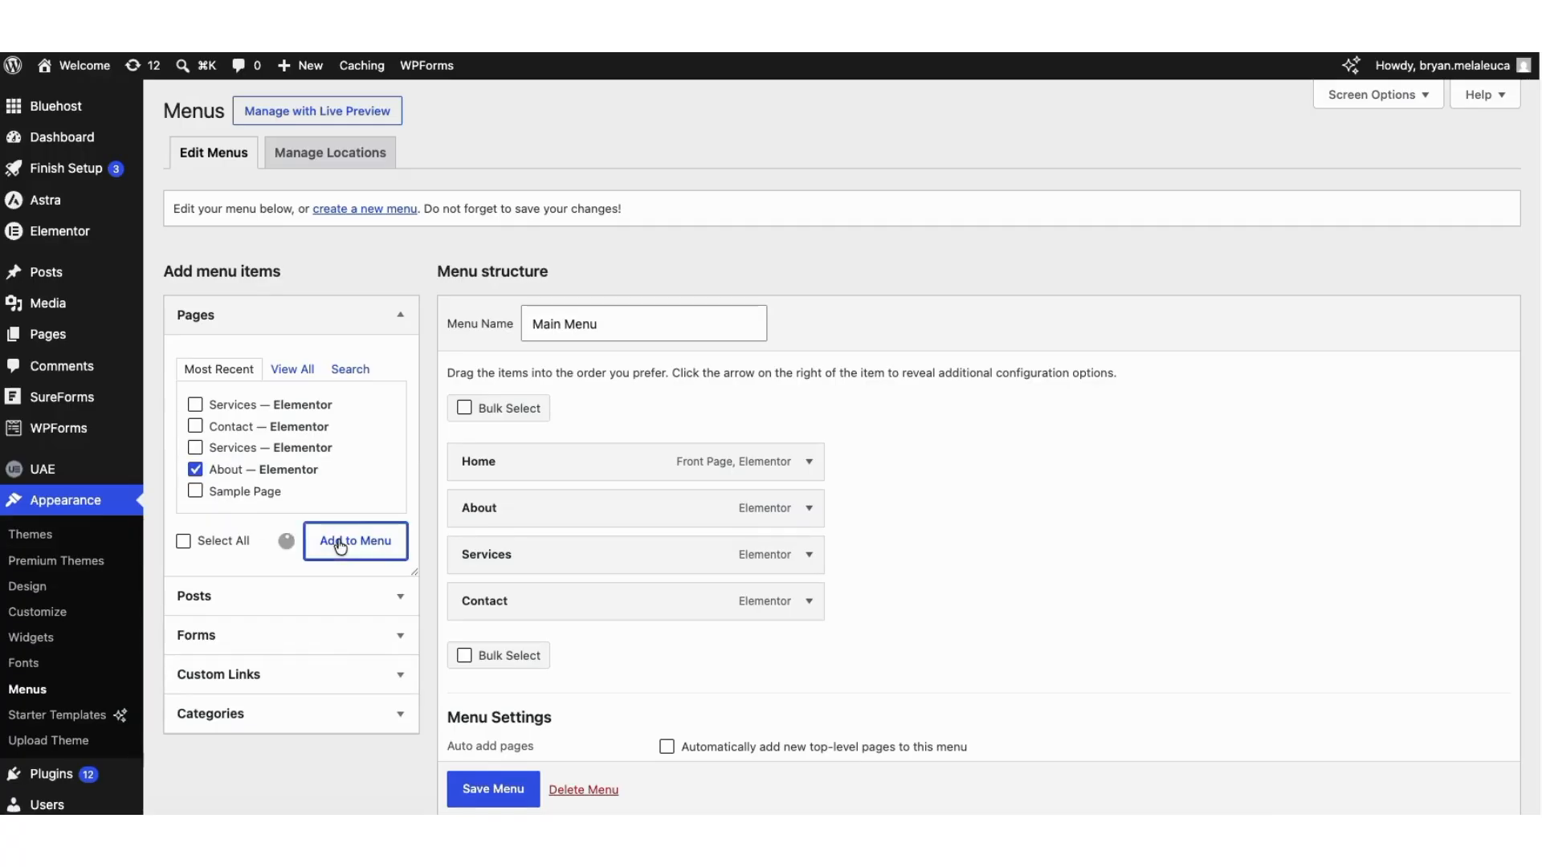
pyautogui.moveTo(479, 649)
pyautogui.mouseDown()
pyautogui.moveTo(472, 595)
pyautogui.moveTo(472, 664)
pyautogui.moveTo(471, 648)
pyautogui.mouseUp()
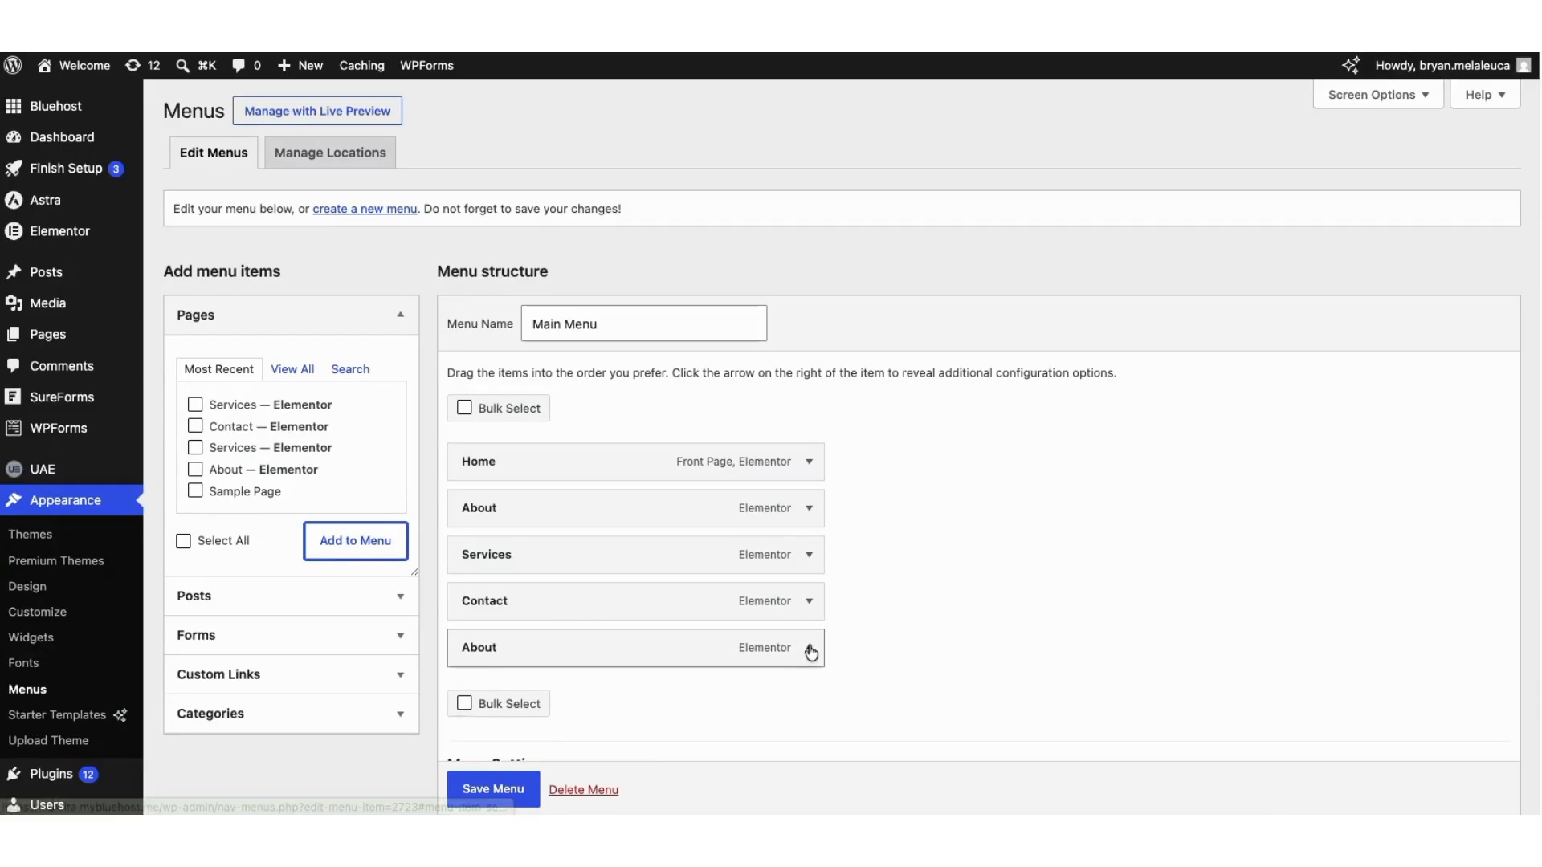
# Step: Review the settings of the newly added About menu item, including its navigation label, parent and order
pyautogui.click(809, 649)
pyautogui.click(480, 713)
pyautogui.moveTo(479, 713); pyautogui.dragTo(506, 714)
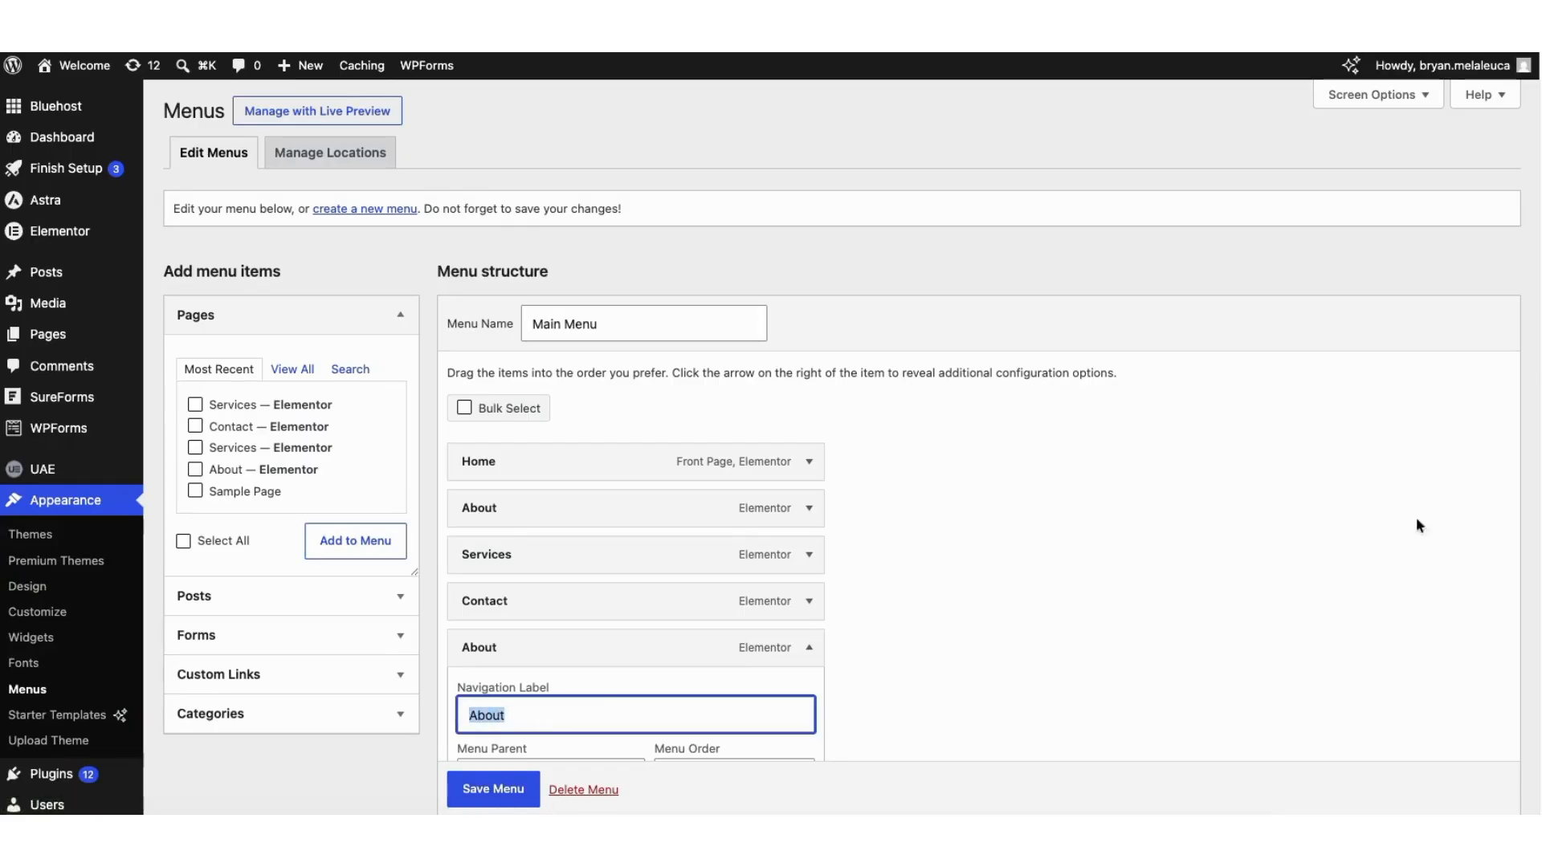
pyautogui.scroll(-5, 1526, 481)
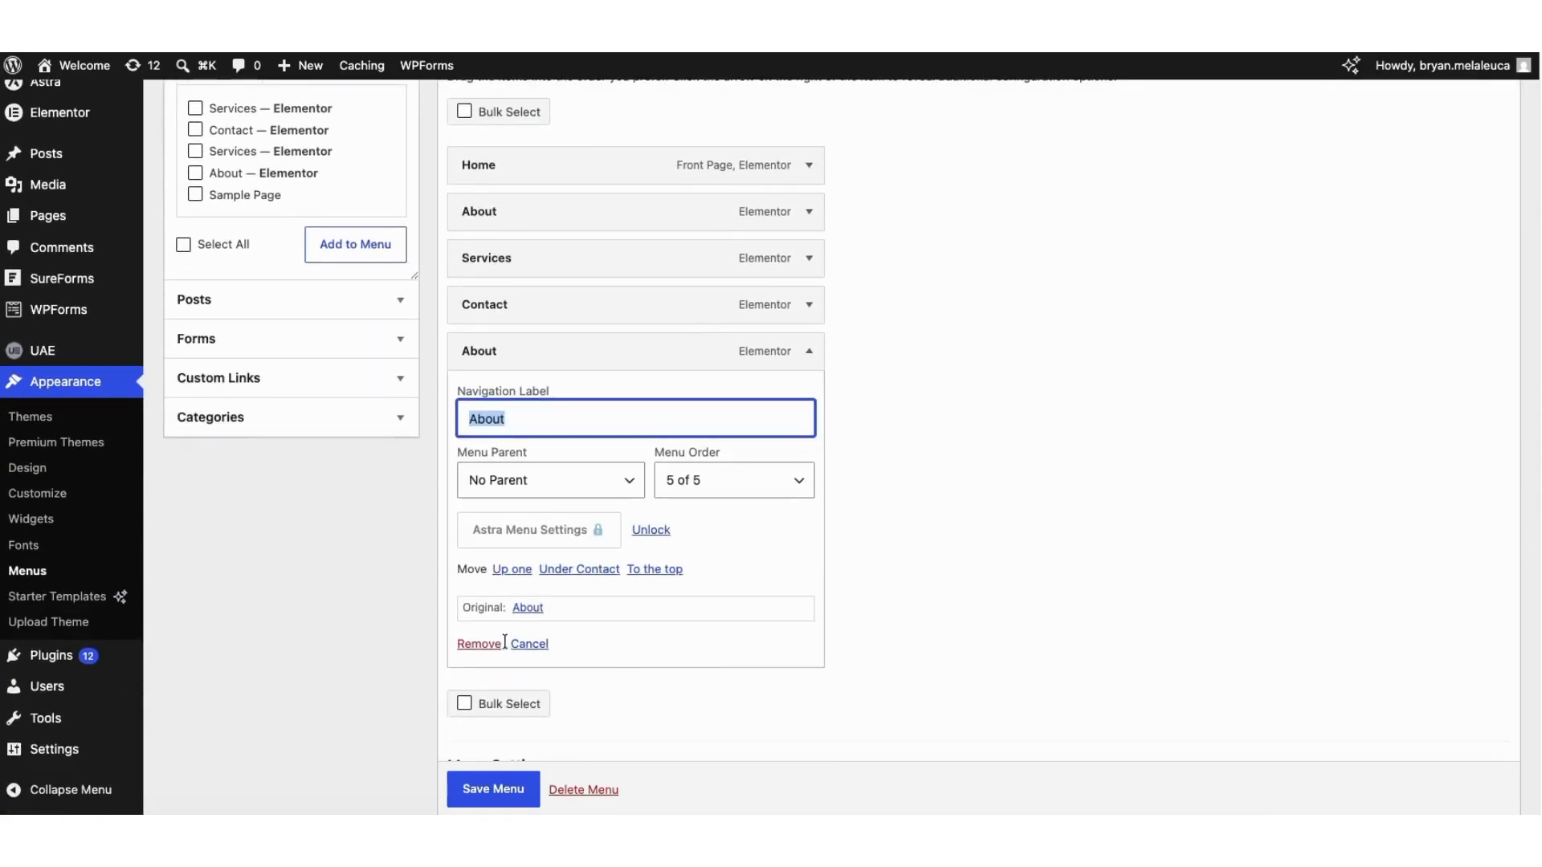
pyautogui.click(809, 351)
# Step: Nest the added About item under Services as a sub item, save the menu and check the Services dropdown on the site
pyautogui.moveTo(466, 403); pyautogui.dragTo(495, 355)
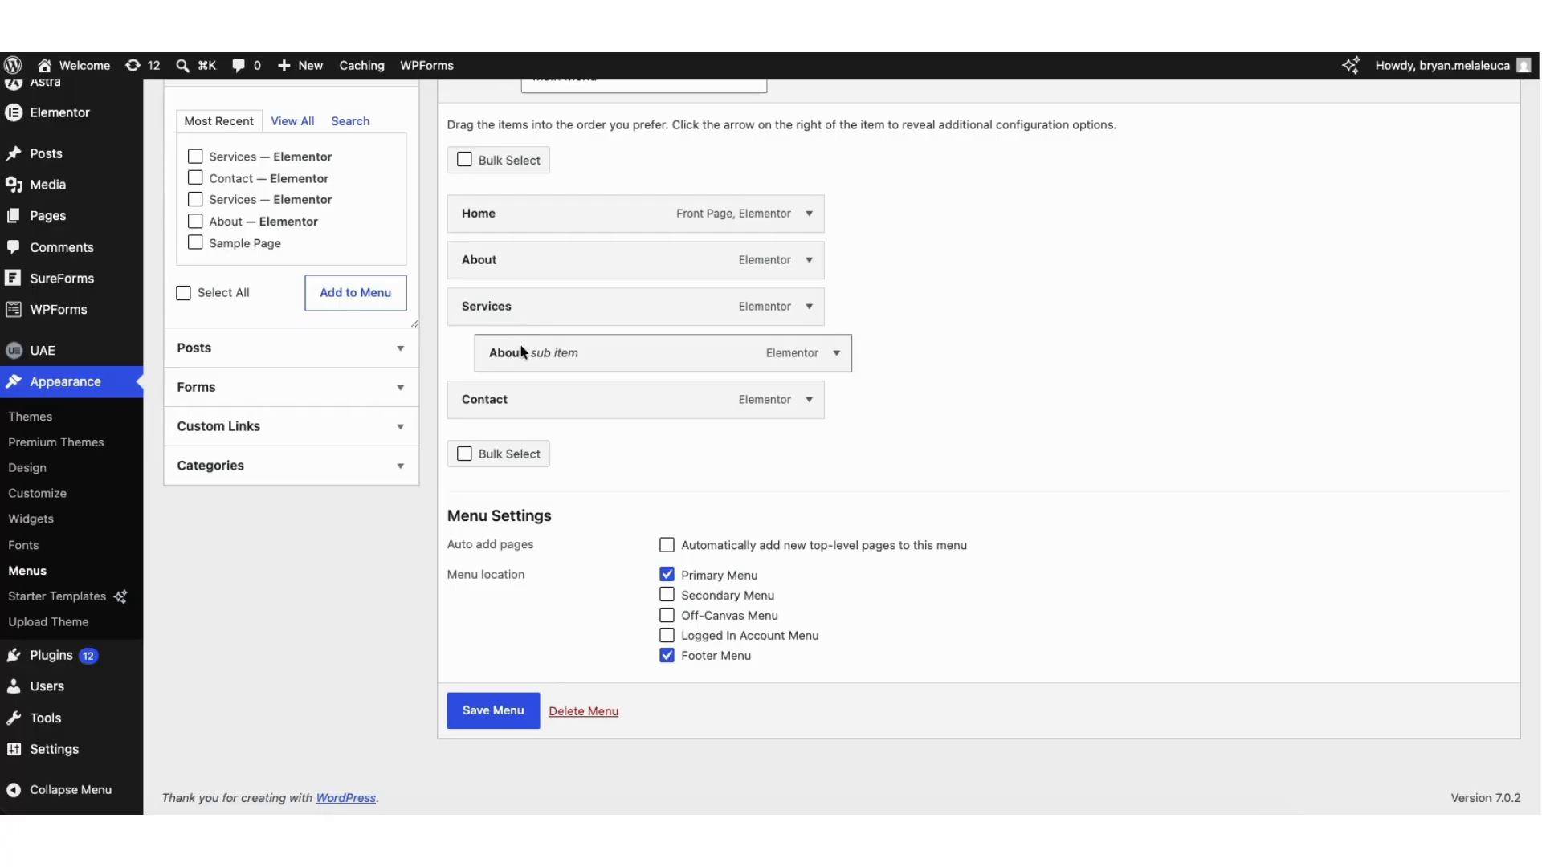
pyautogui.click(482, 713)
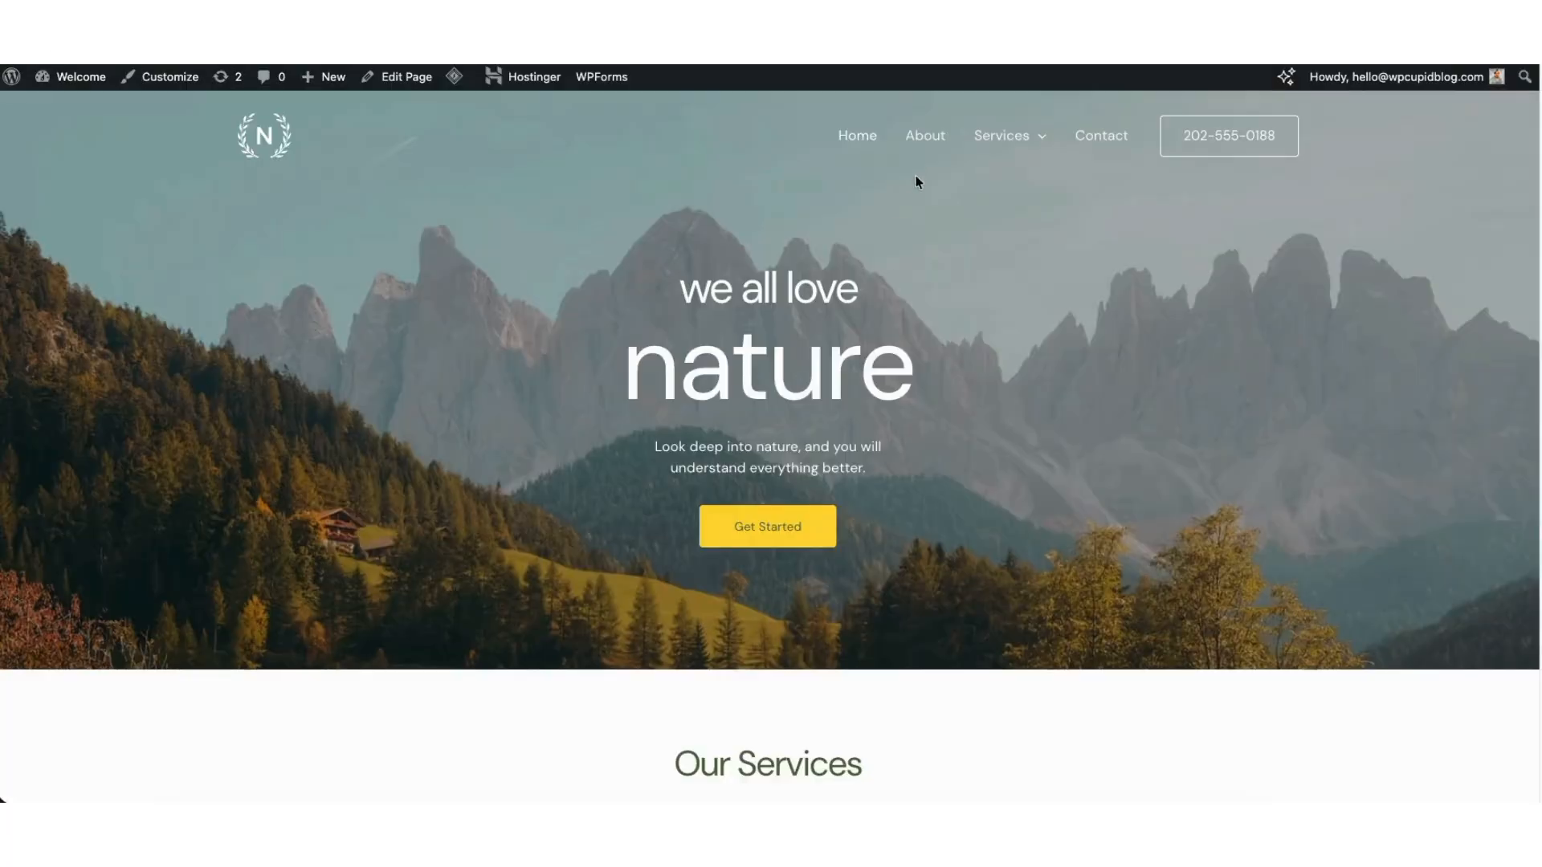
pyautogui.moveTo(1000, 138)
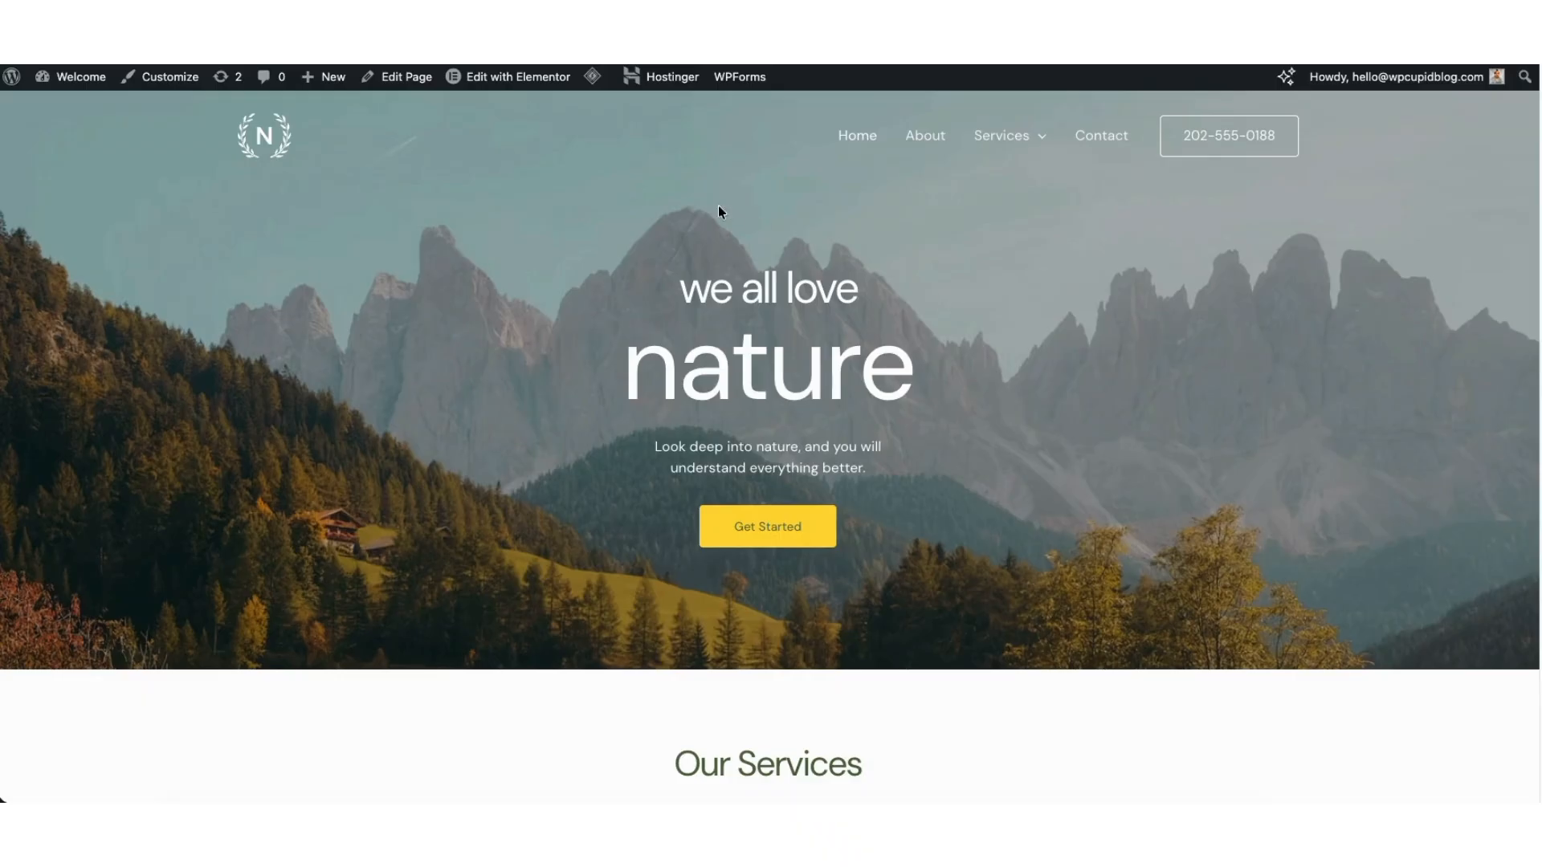
# Step: Open the Home page in Elementor and preview it in the tablet and mobile layouts
pyautogui.click(498, 81)
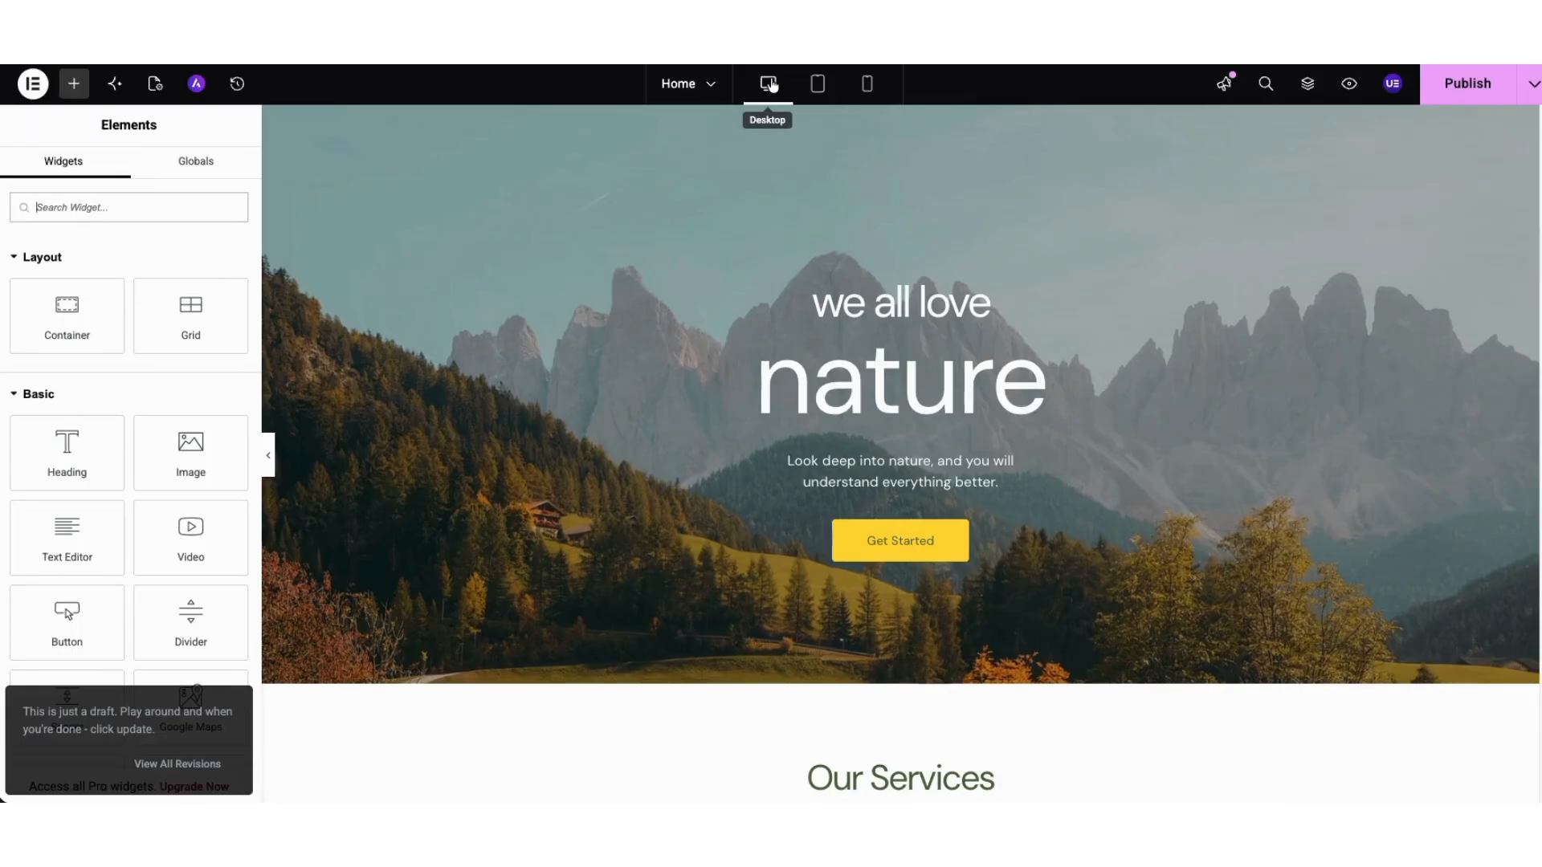
pyautogui.click(817, 83)
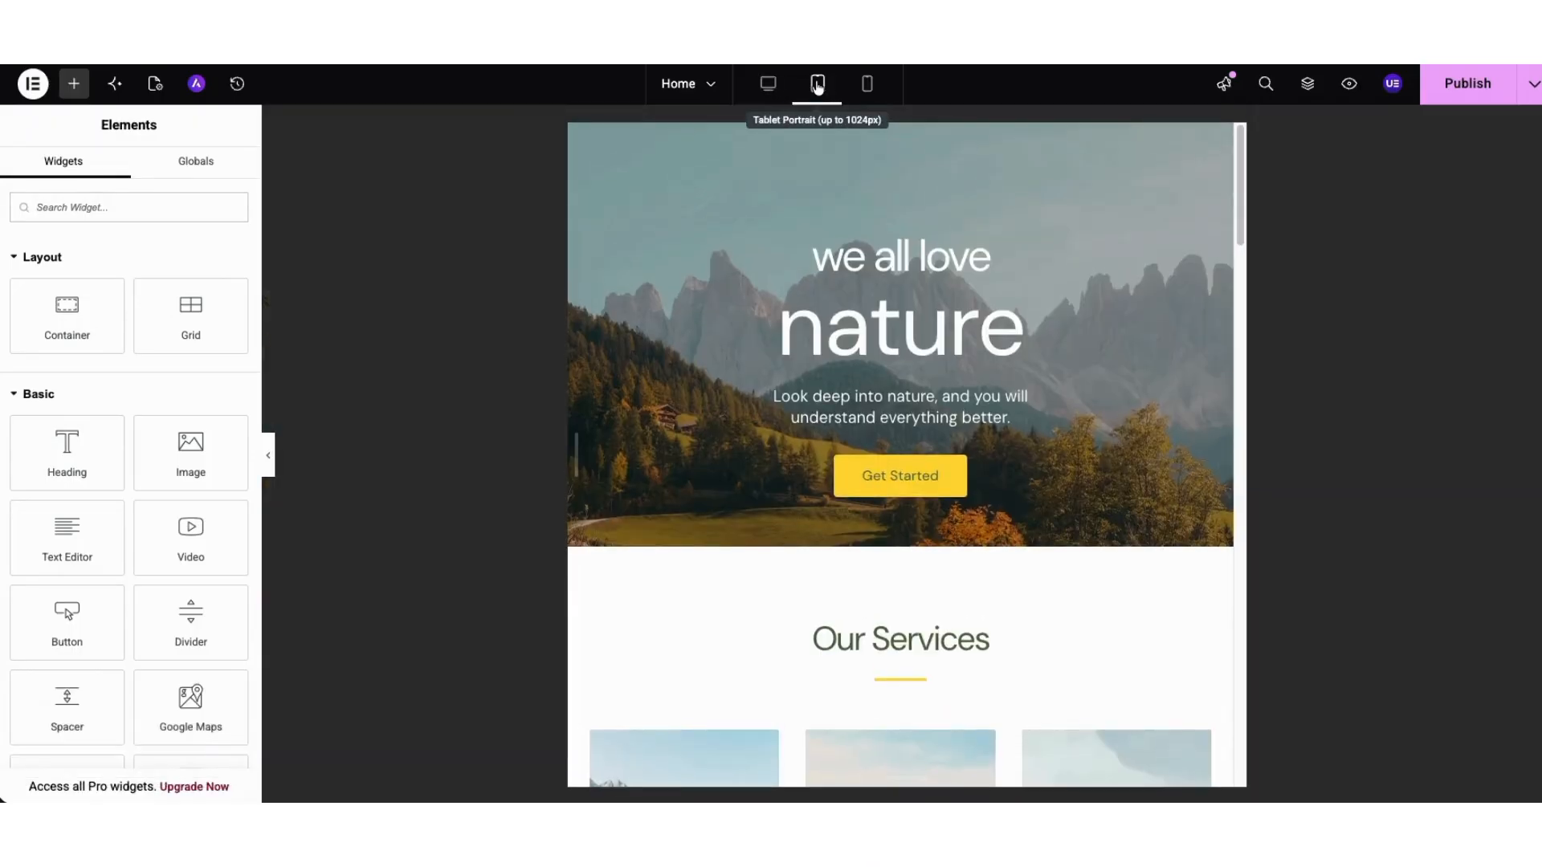
pyautogui.click(867, 85)
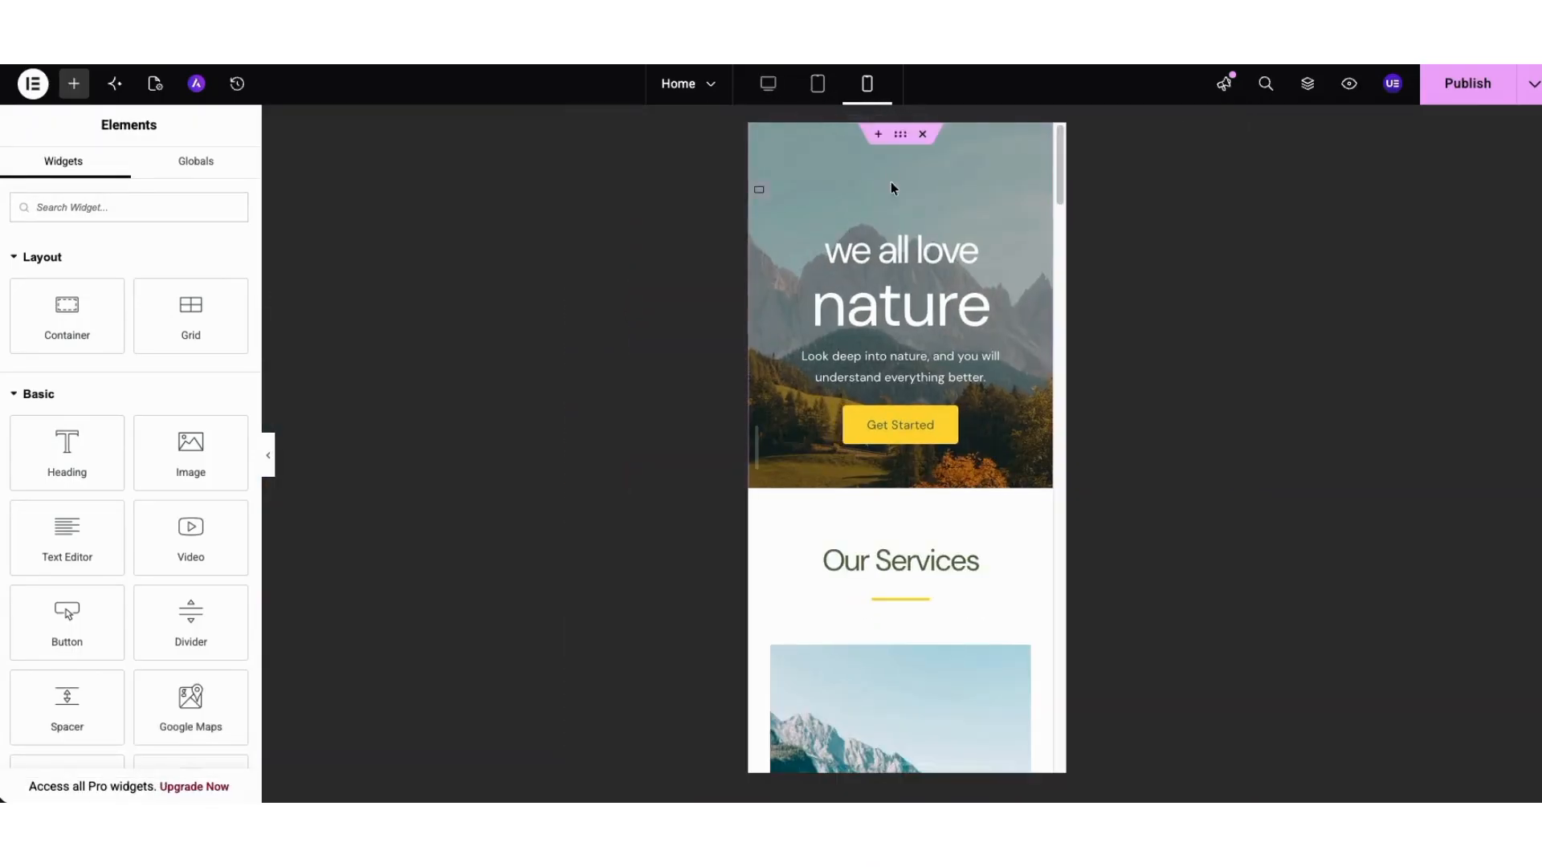
# Step: Inspect the typography and margin settings of the Content Creation info card in the mobile layout
pyautogui.moveTo(1061, 165); pyautogui.dragTo(1044, 386)
pyautogui.click(864, 328)
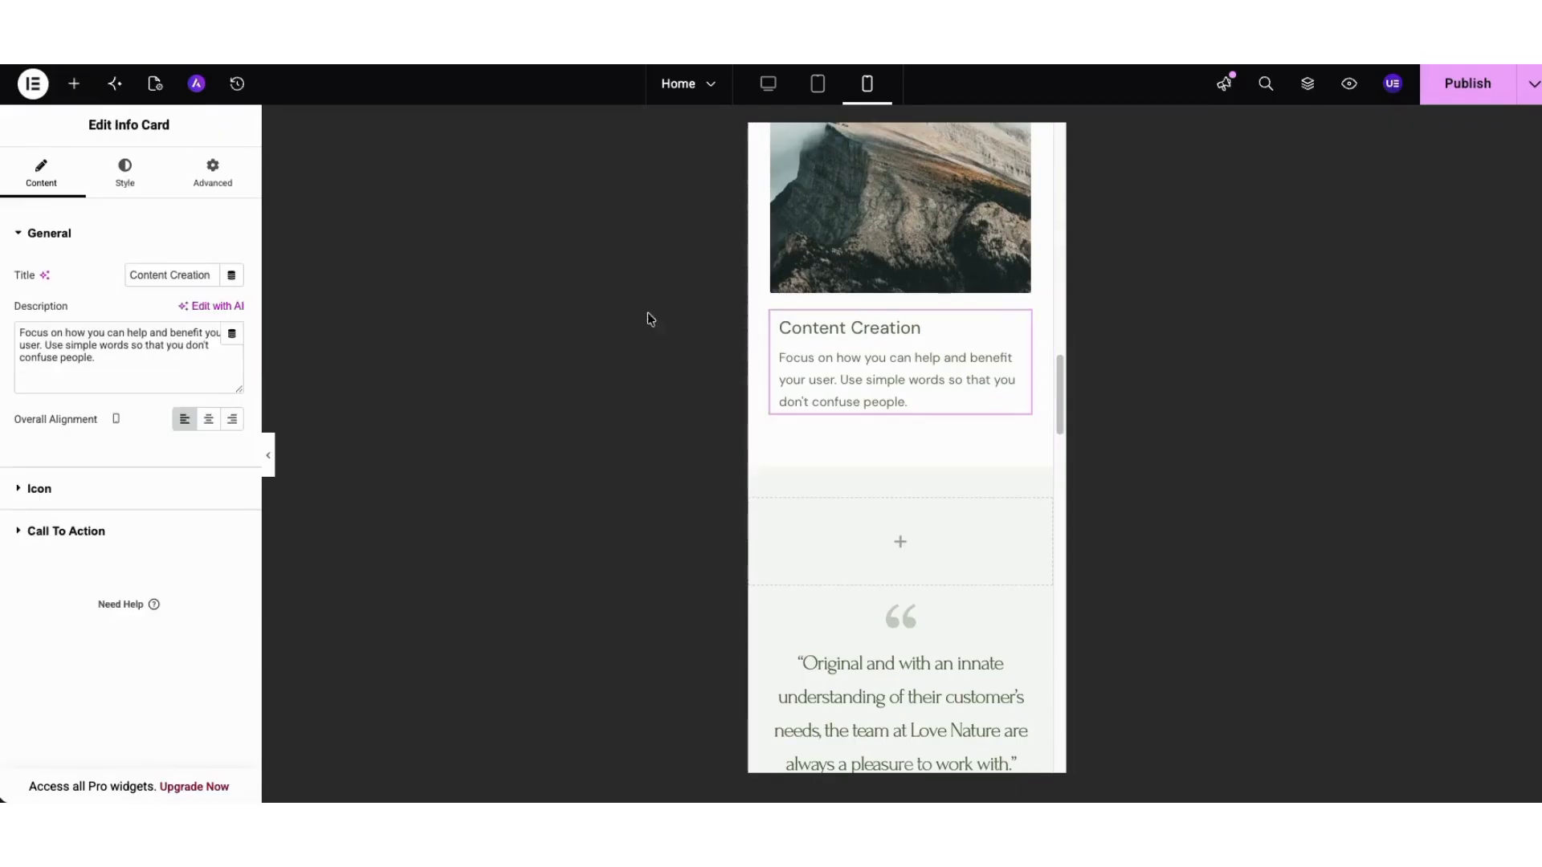
pyautogui.click(124, 172)
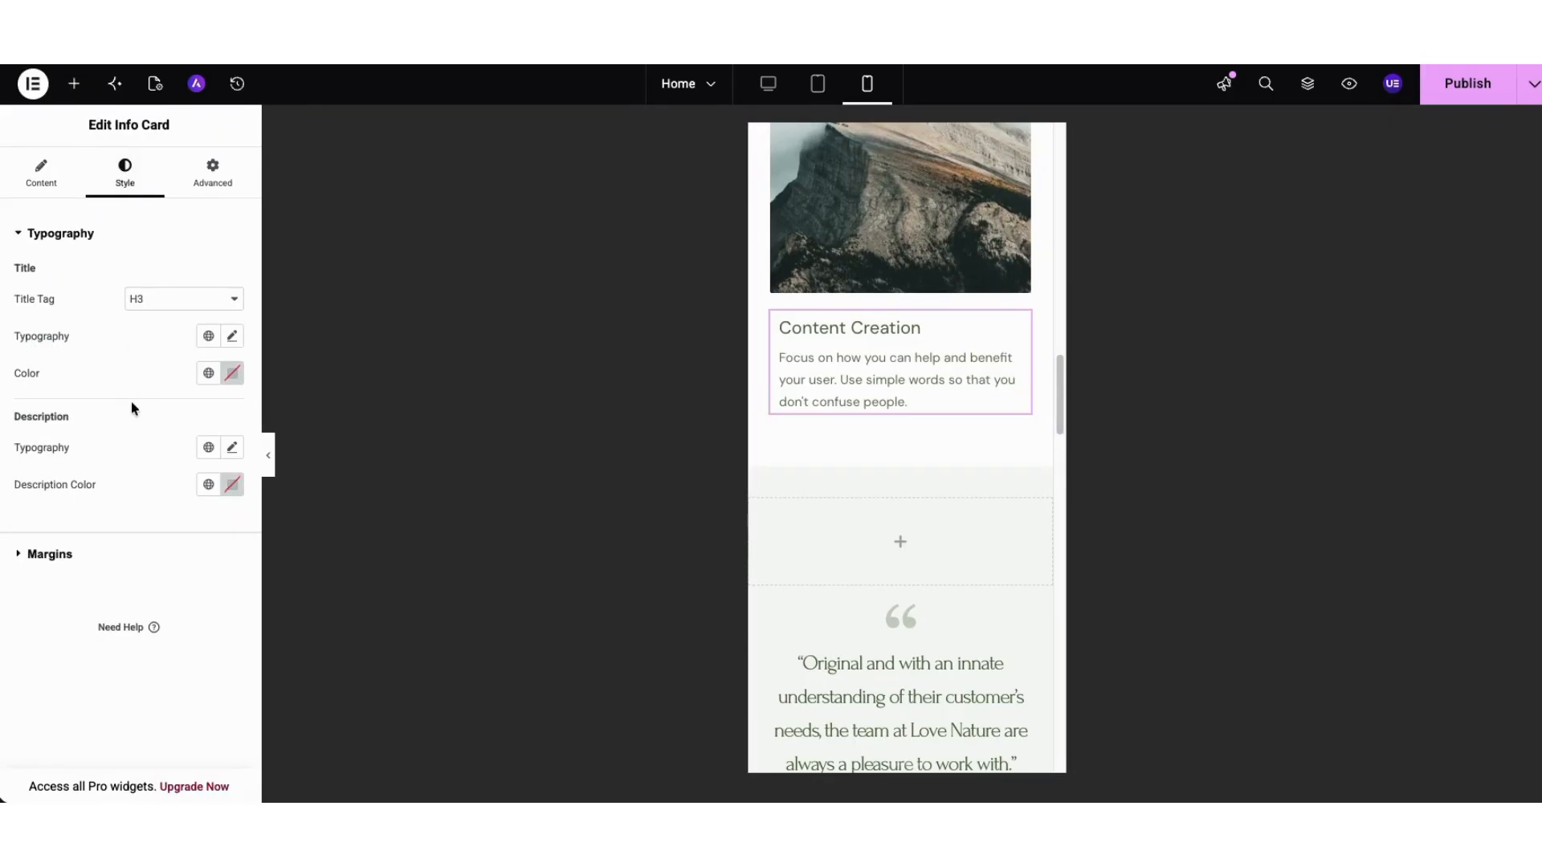
pyautogui.click(39, 555)
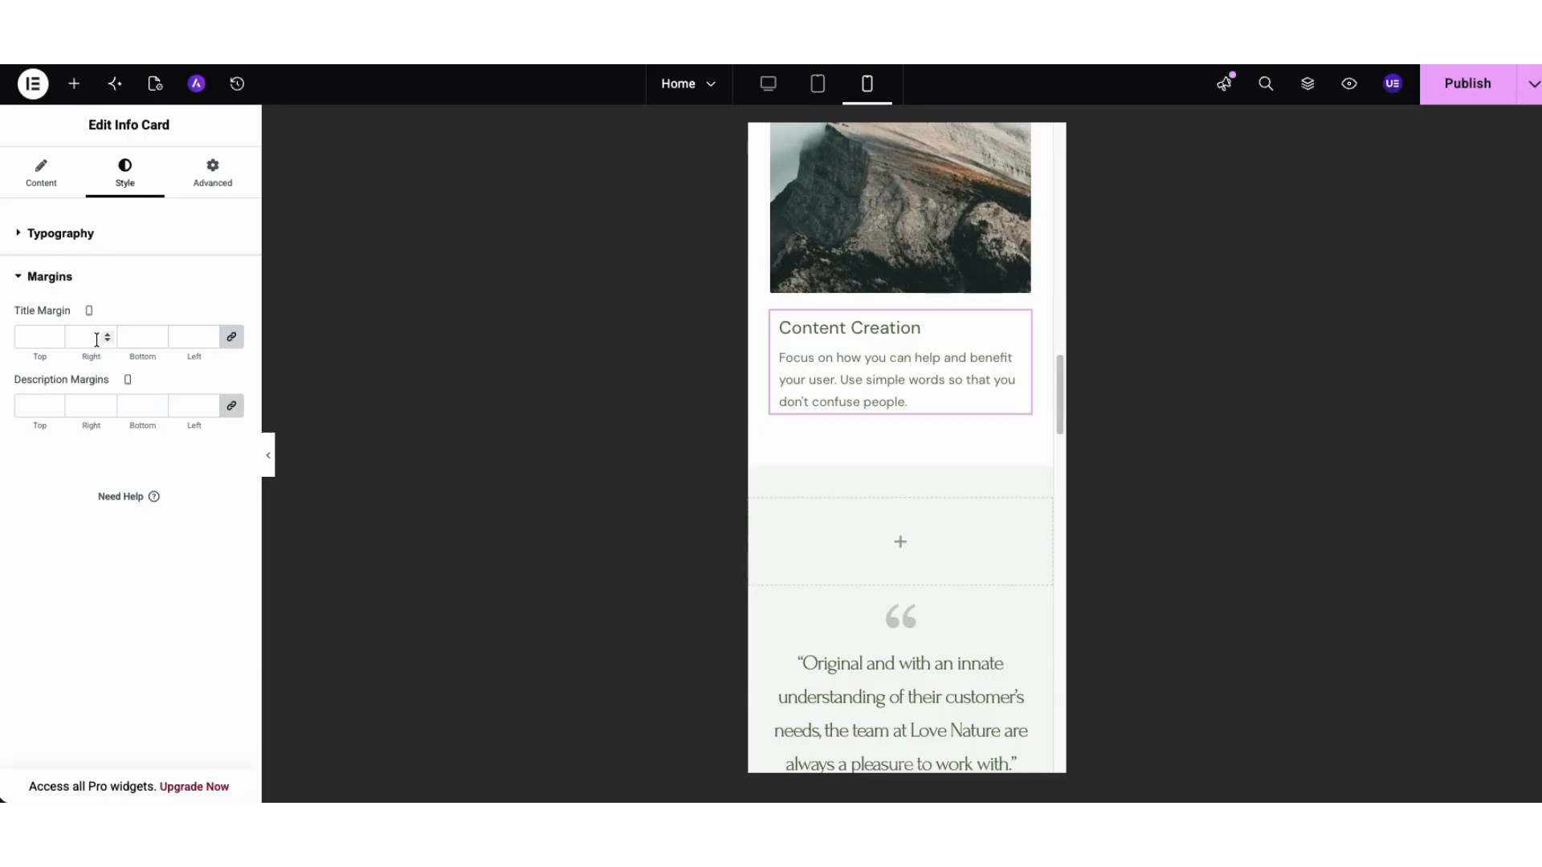
pyautogui.click(1533, 84)
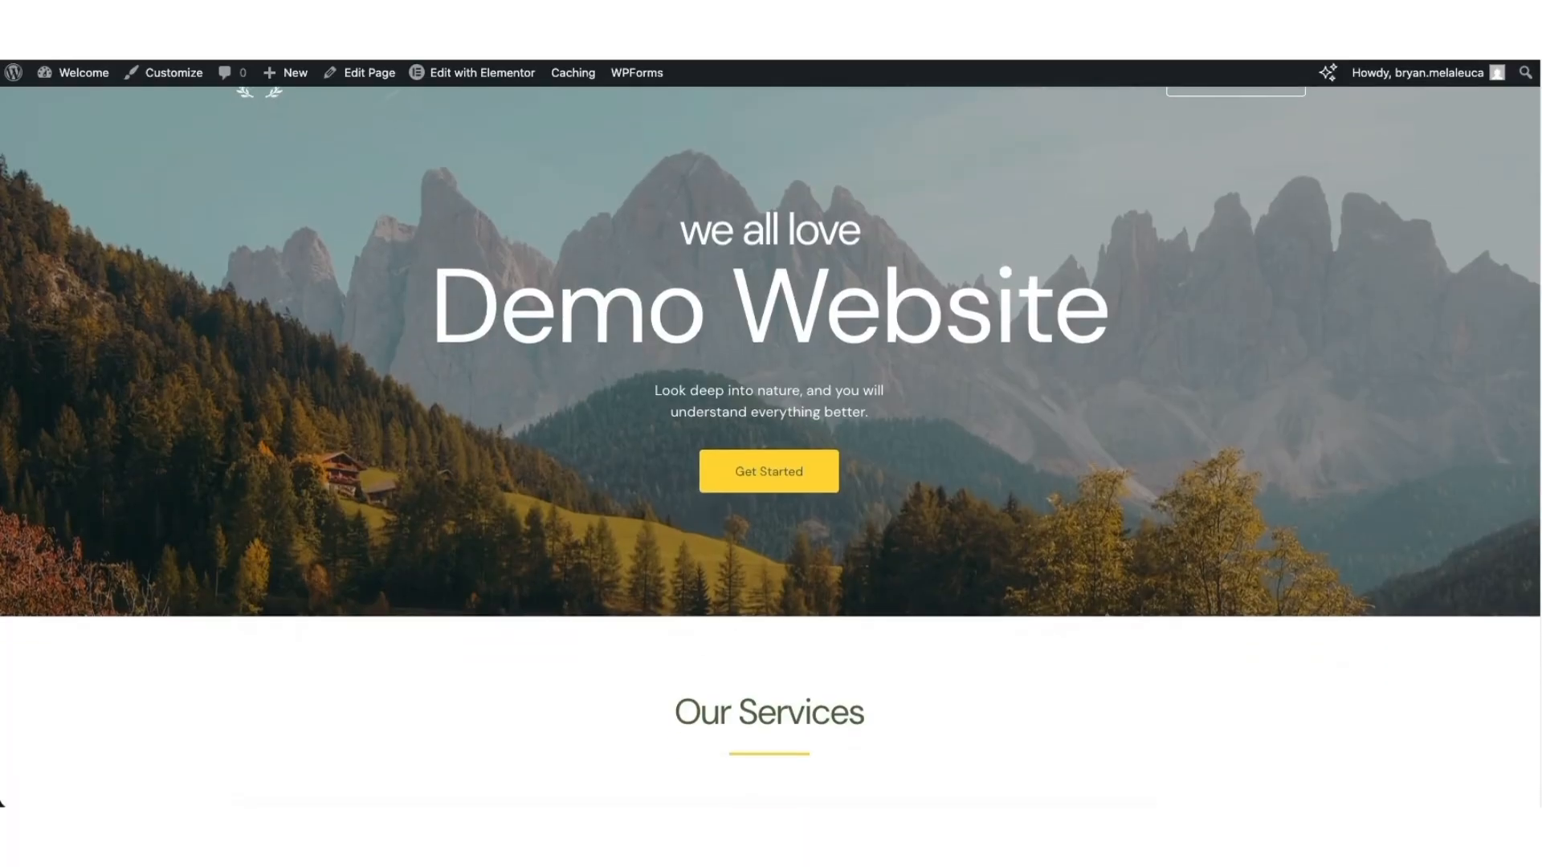
# Step: Look through the sections of the live home page
pyautogui.scroll(-5, 1, 803)
pyautogui.scroll(-5, 1, 803)
pyautogui.scroll(-3, 2, 804)
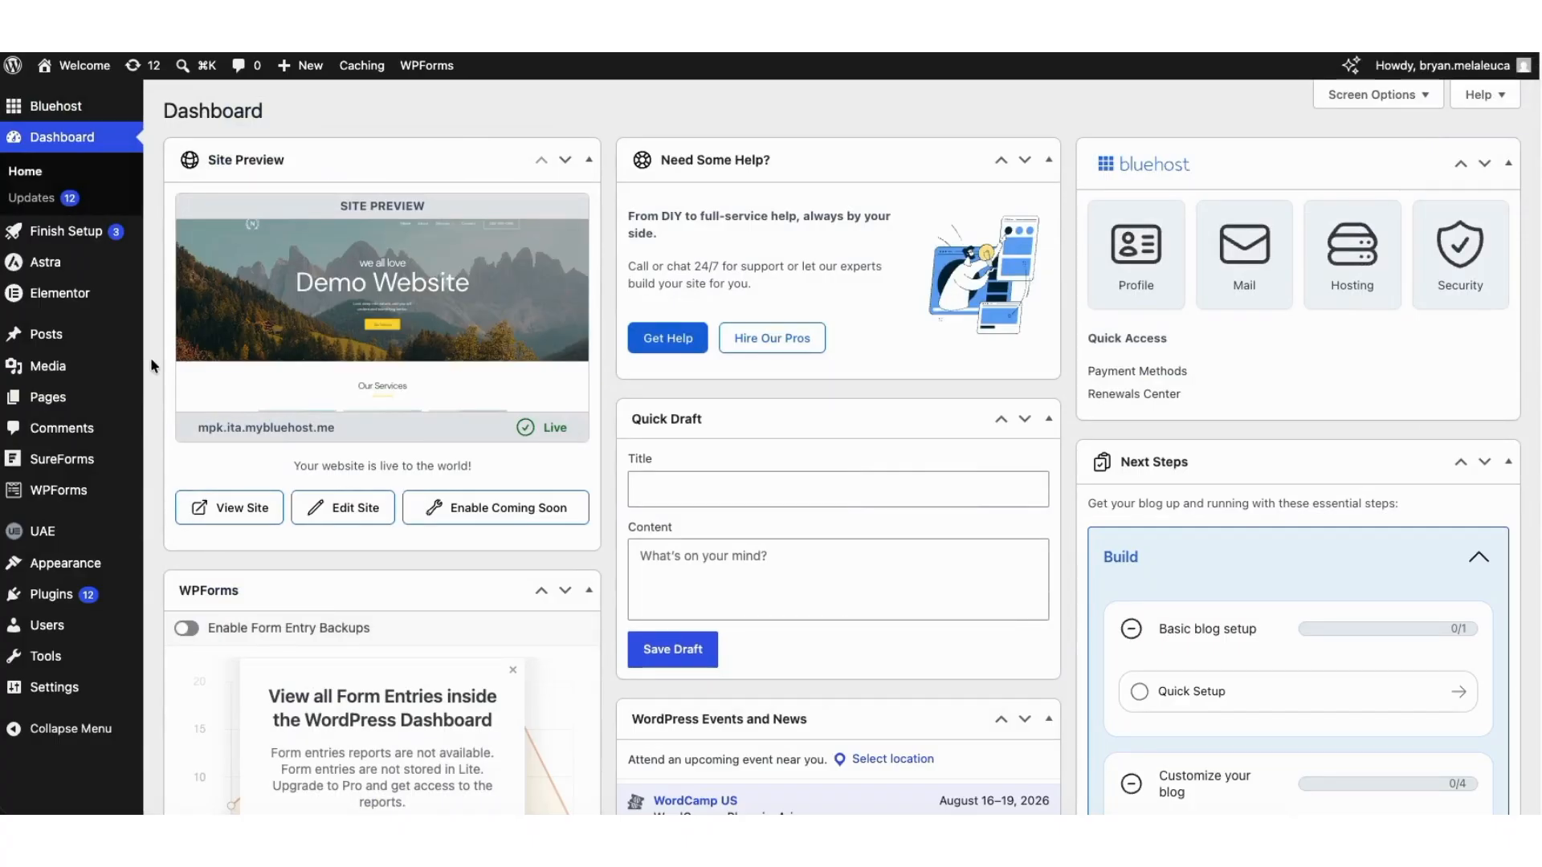
# Step: Open the Contact page from the WordPress page list for editing in Elementor
pyautogui.click(55, 396)
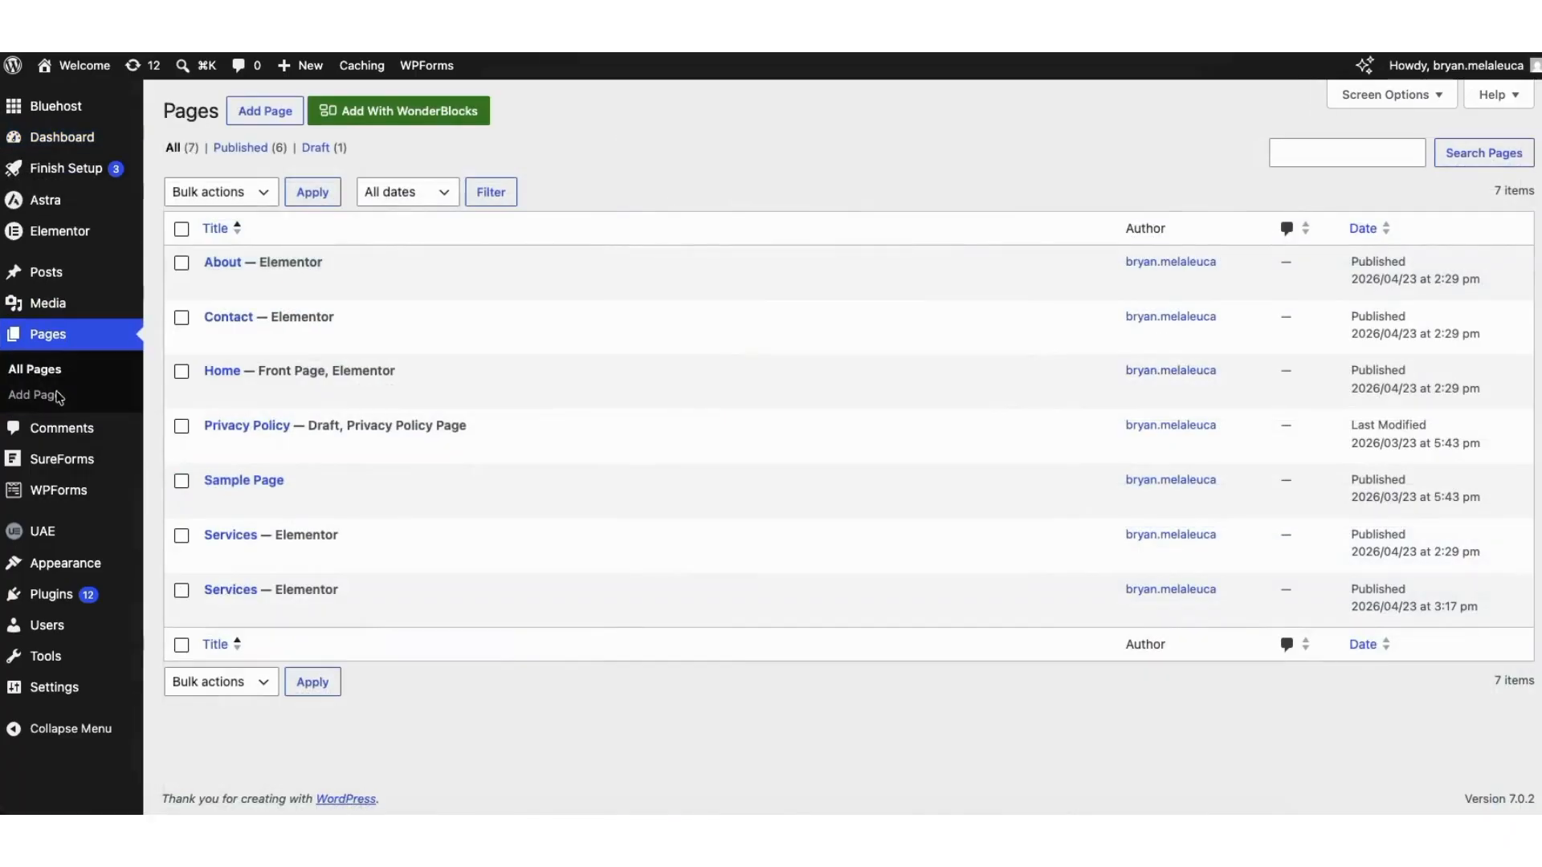
pyautogui.moveTo(231, 338)
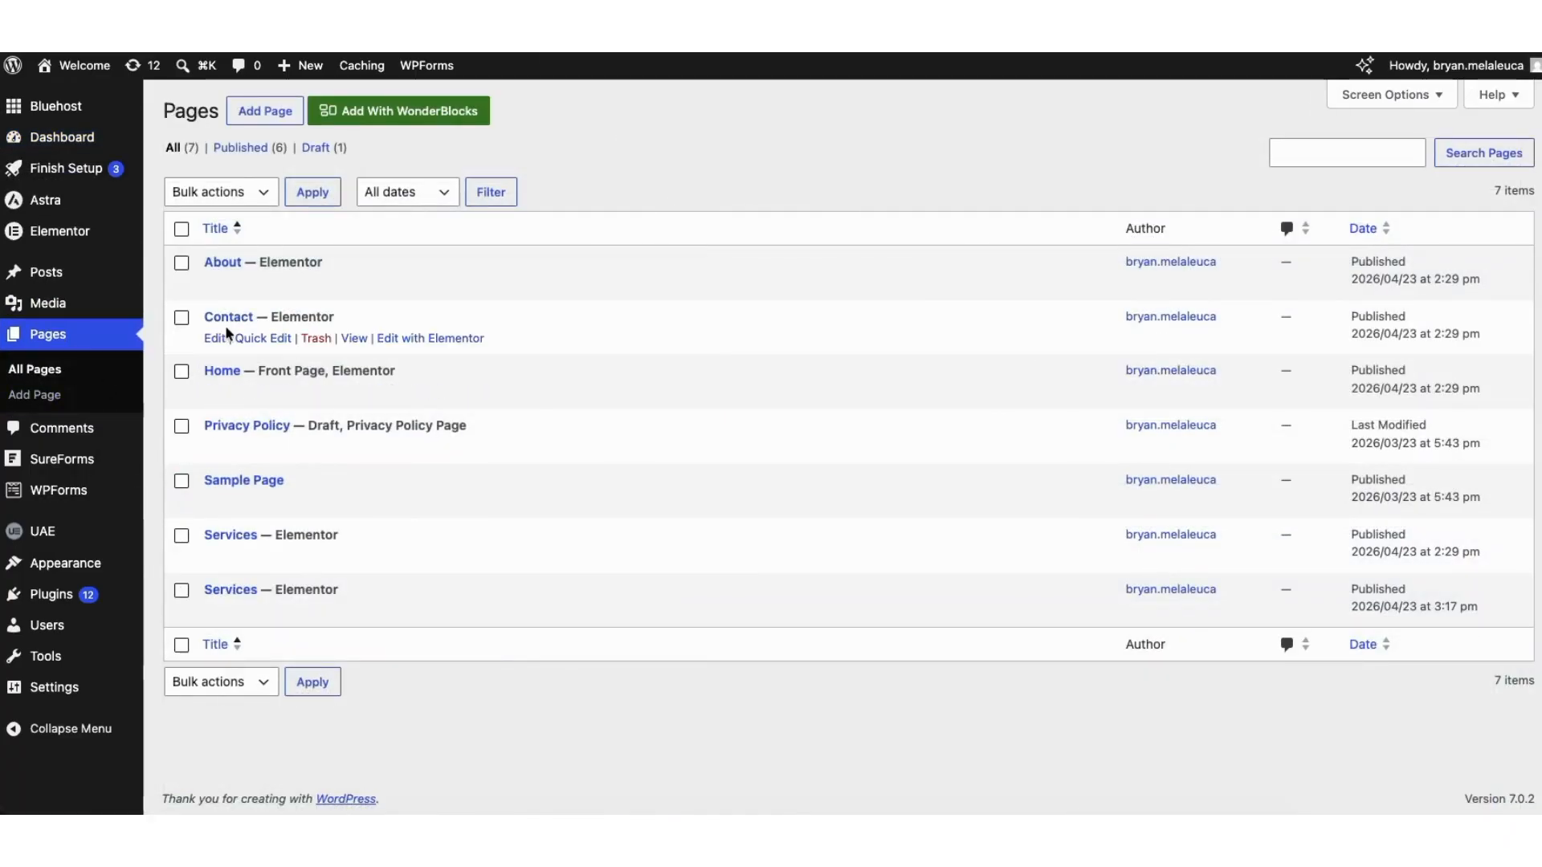
pyautogui.click(435, 339)
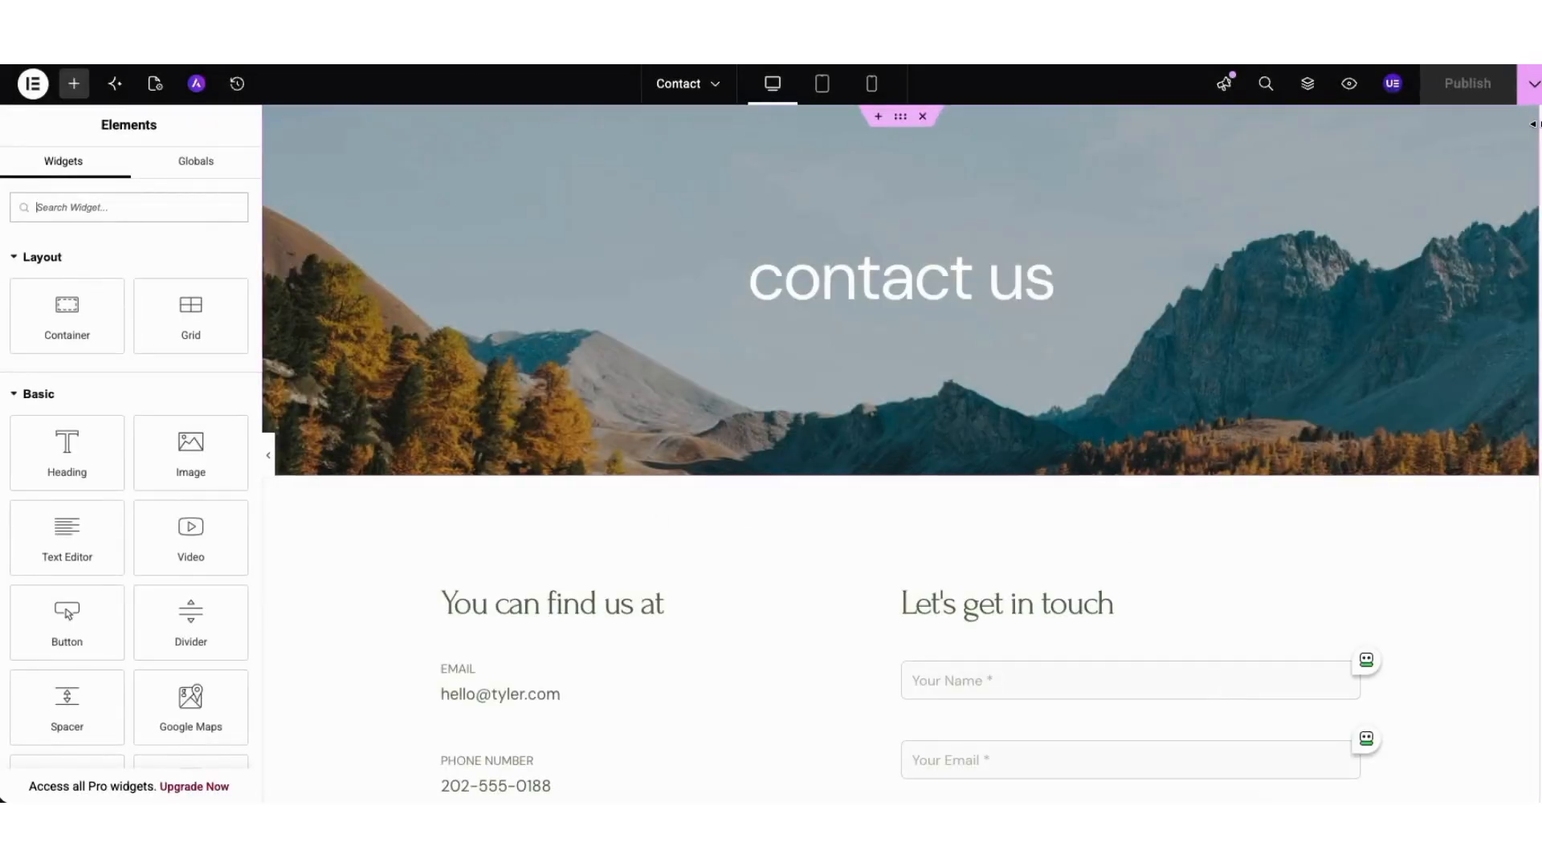
# Step: Inspect the shortcode behind the "Let's get in touch" form and preview the Contact page
pyautogui.scroll(-4, 762, 500)
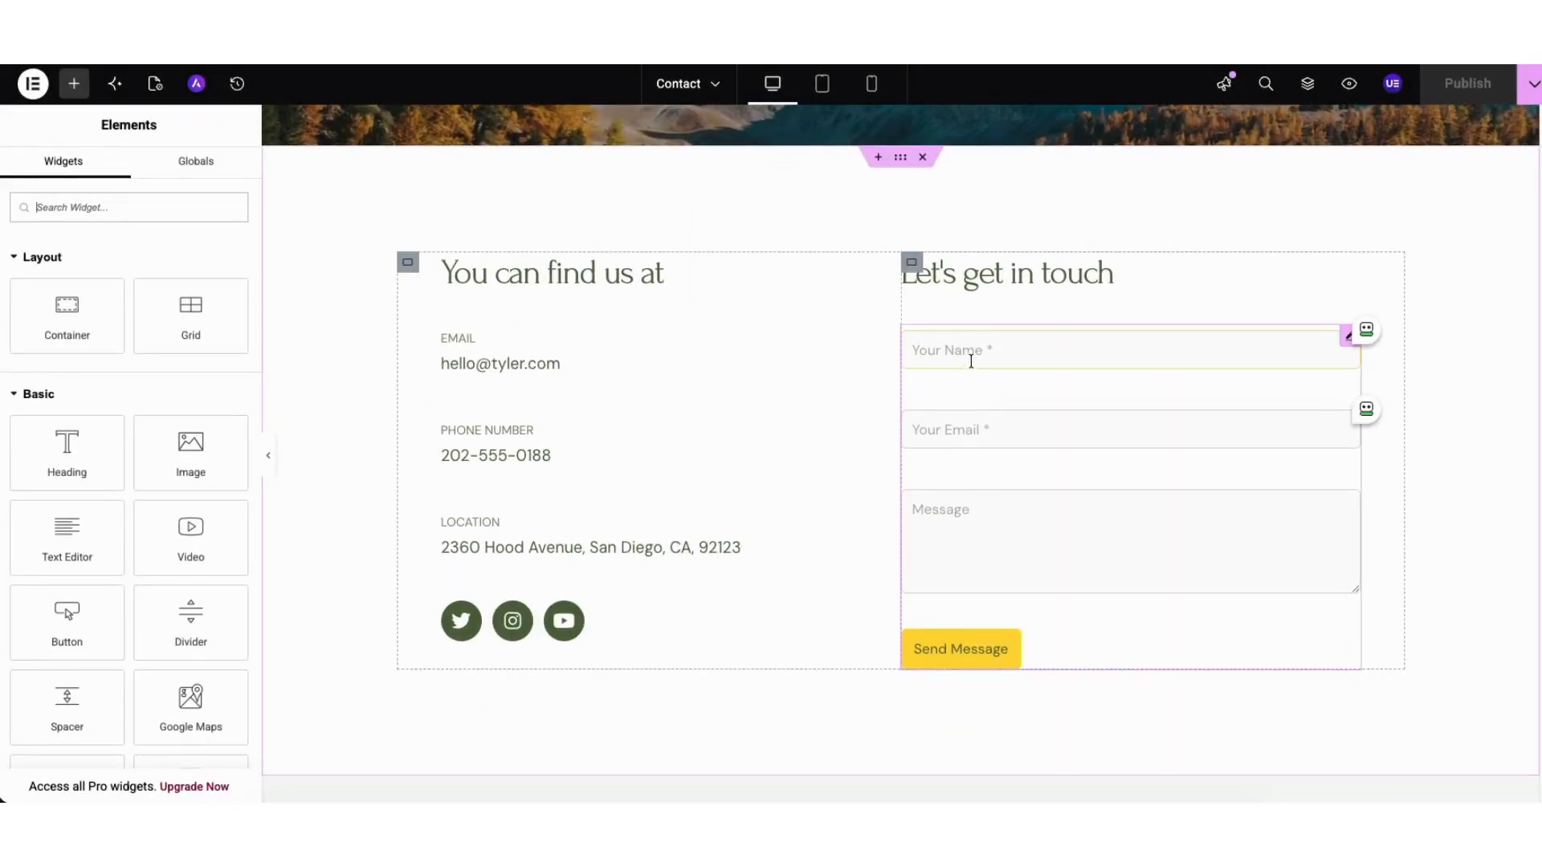
pyautogui.click(1279, 337)
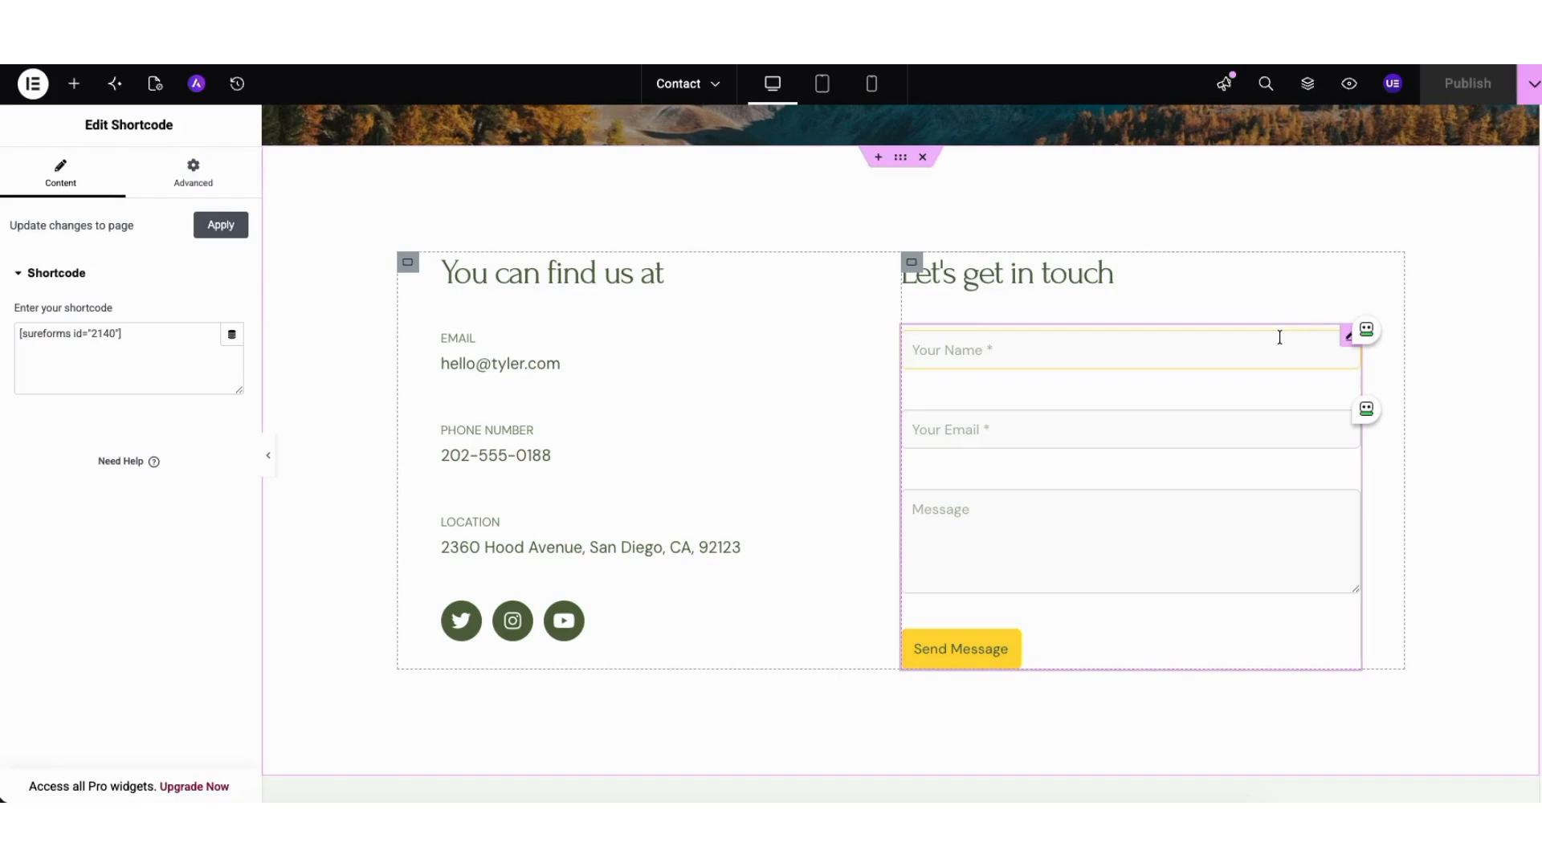
pyautogui.click(61, 338)
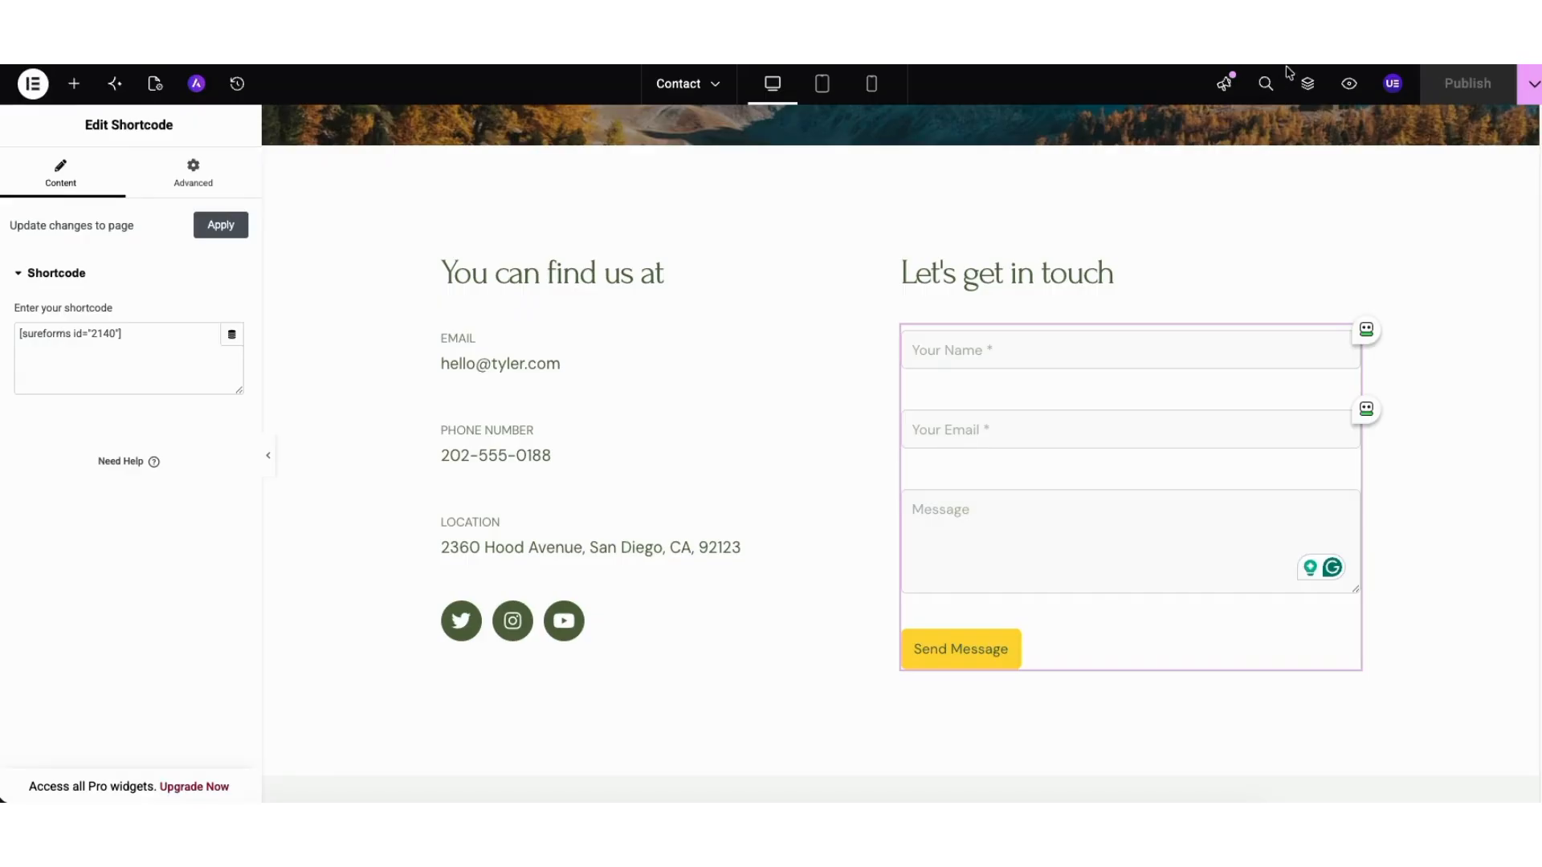
pyautogui.click(1350, 85)
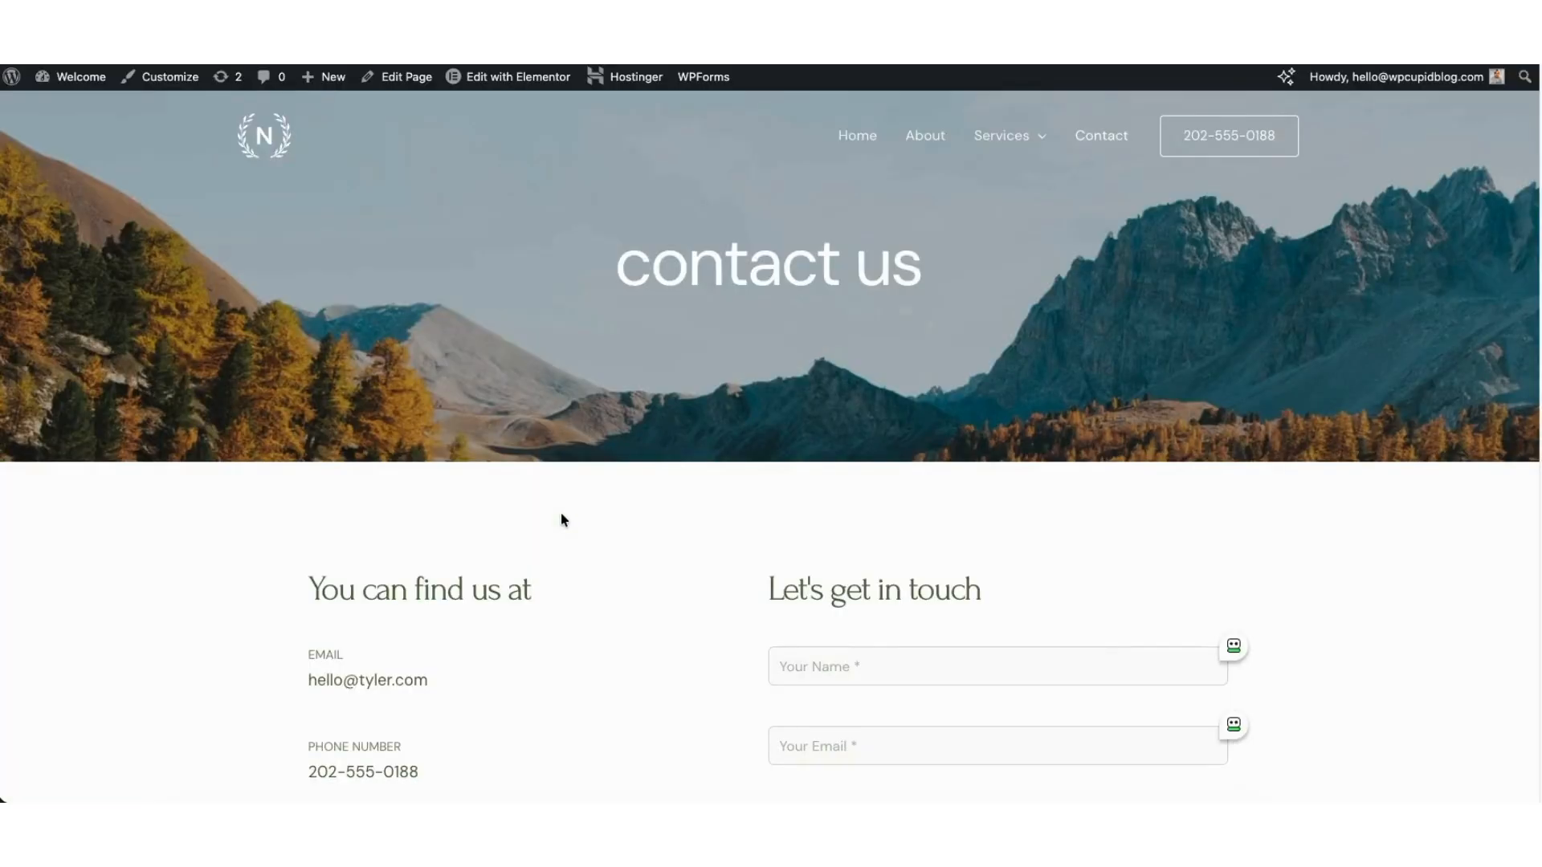
# Step: Return to the WordPress dashboard and copy the Contact Form's shortcode from the WPForms overview
pyautogui.moveTo(80, 85)
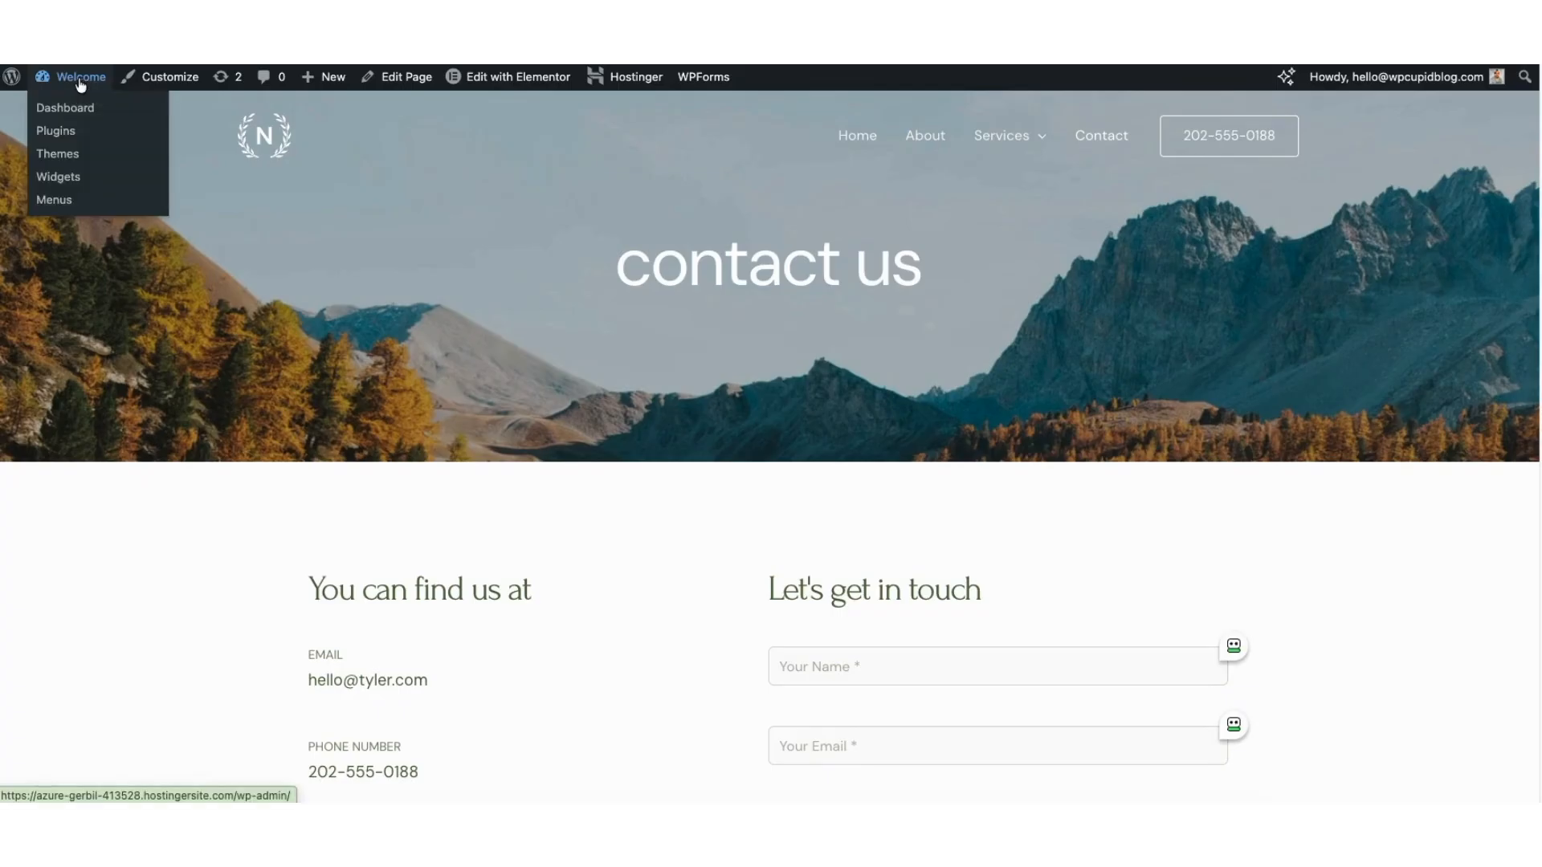
pyautogui.click(74, 110)
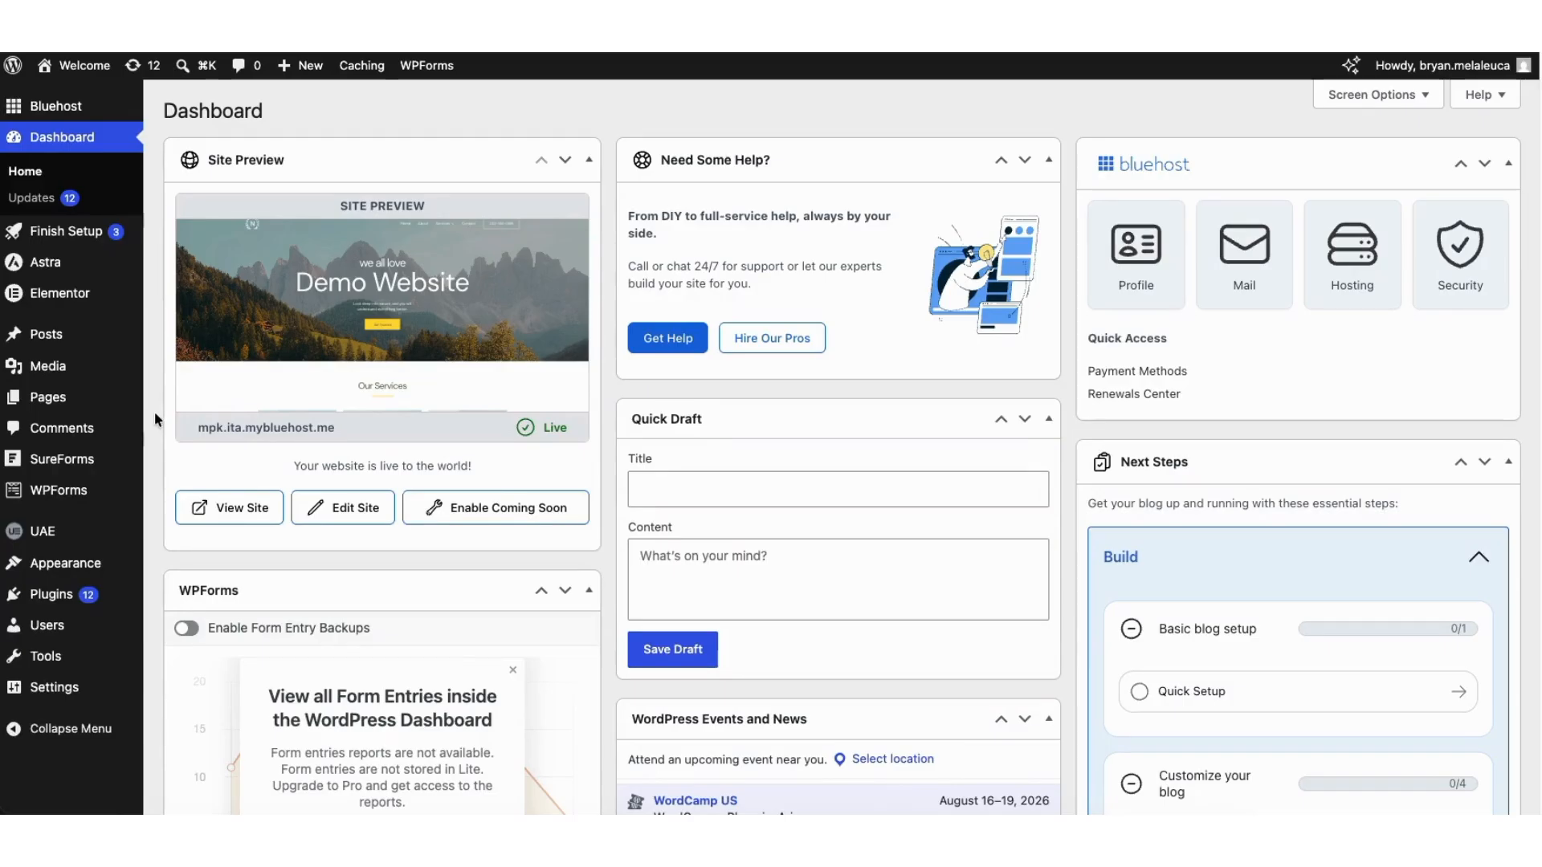
pyautogui.moveTo(47, 496)
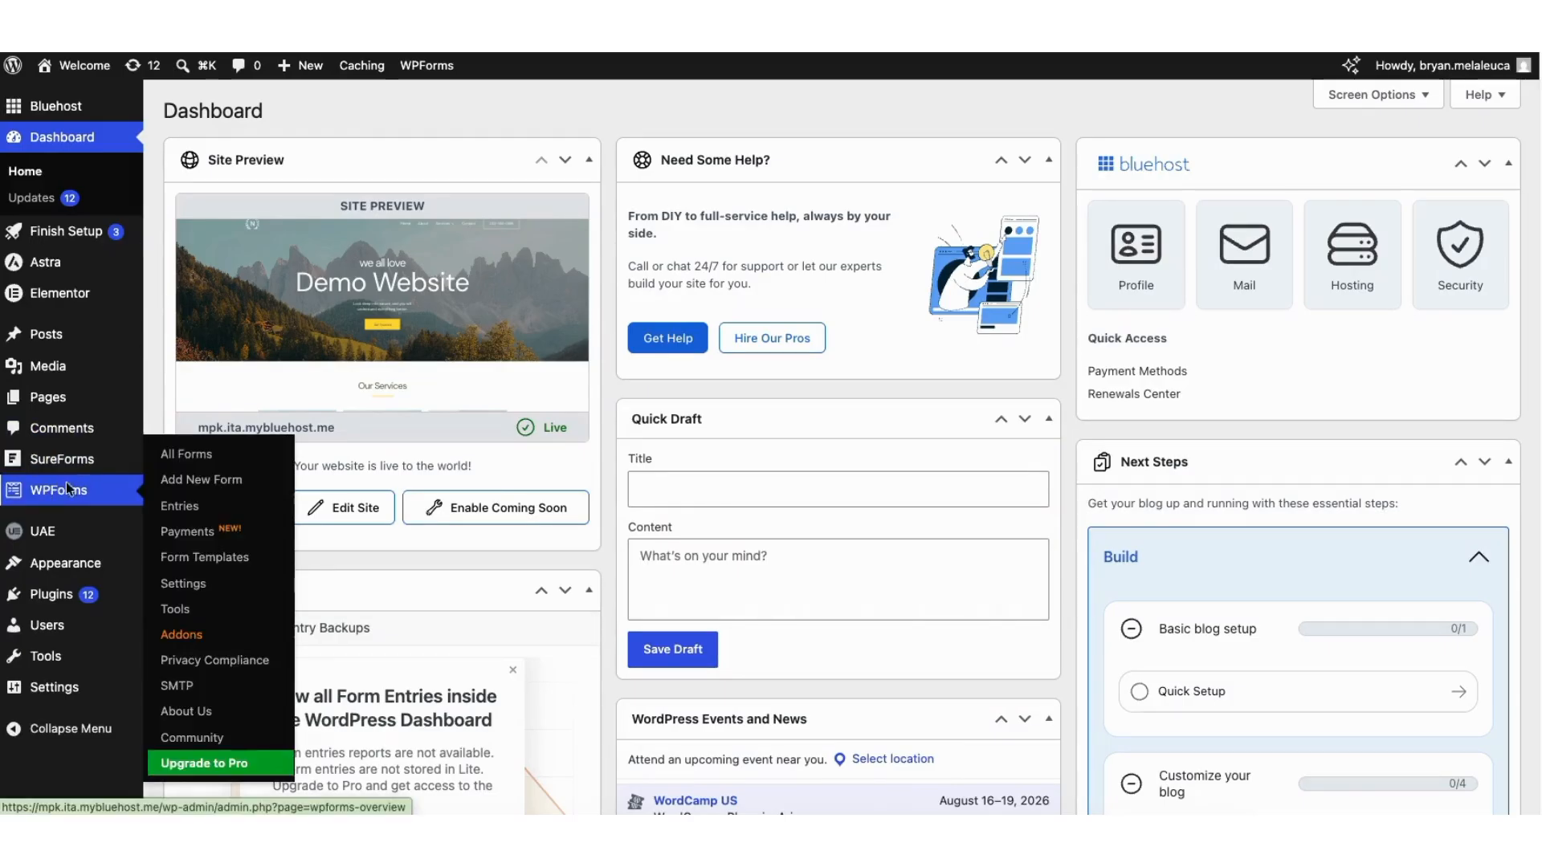
pyautogui.click(67, 485)
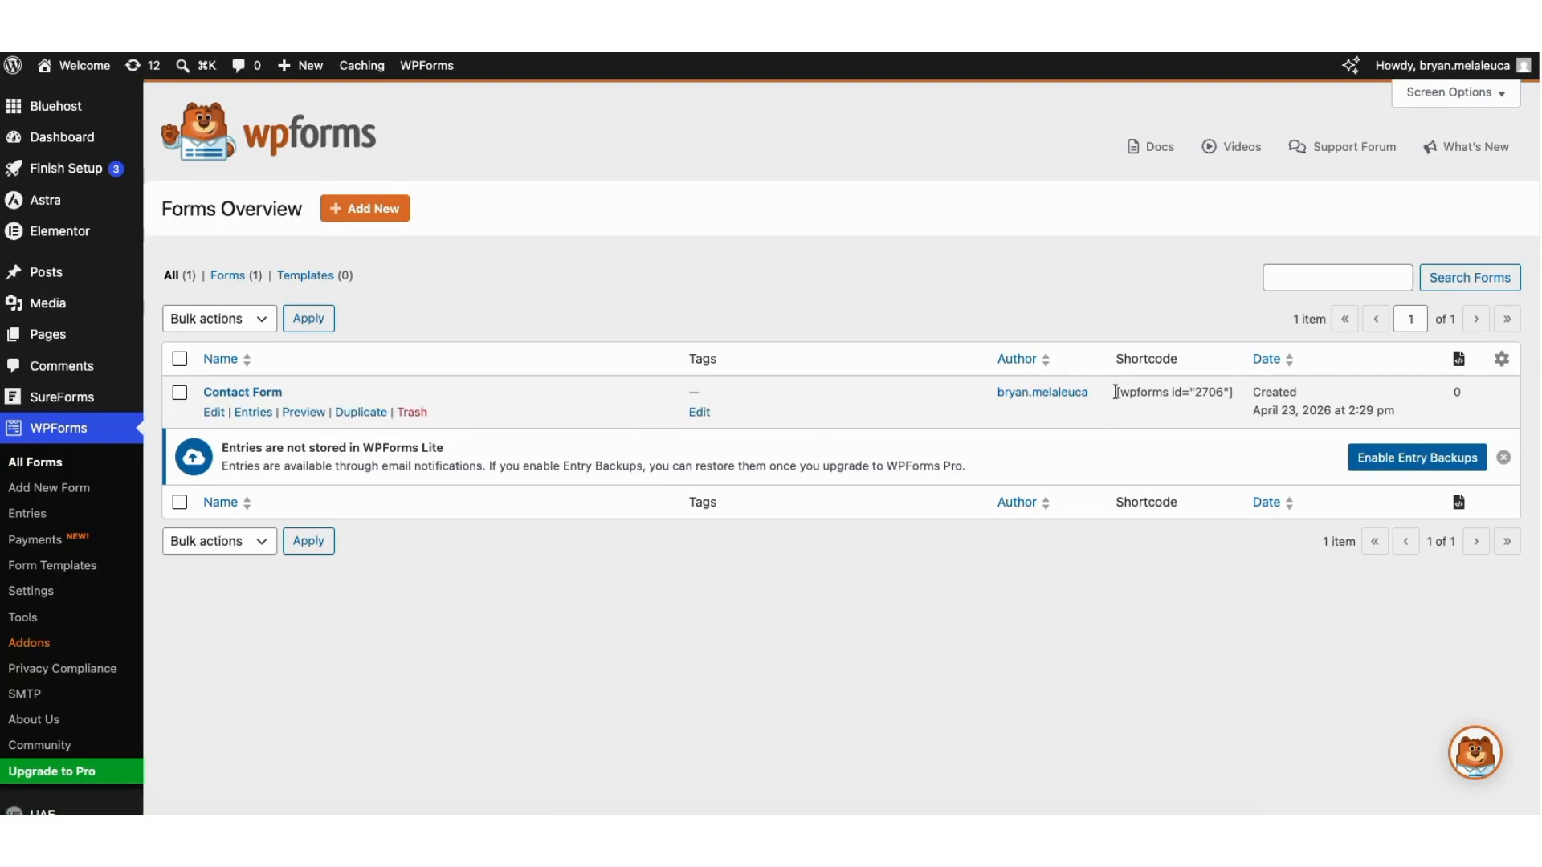
pyautogui.click(1173, 402)
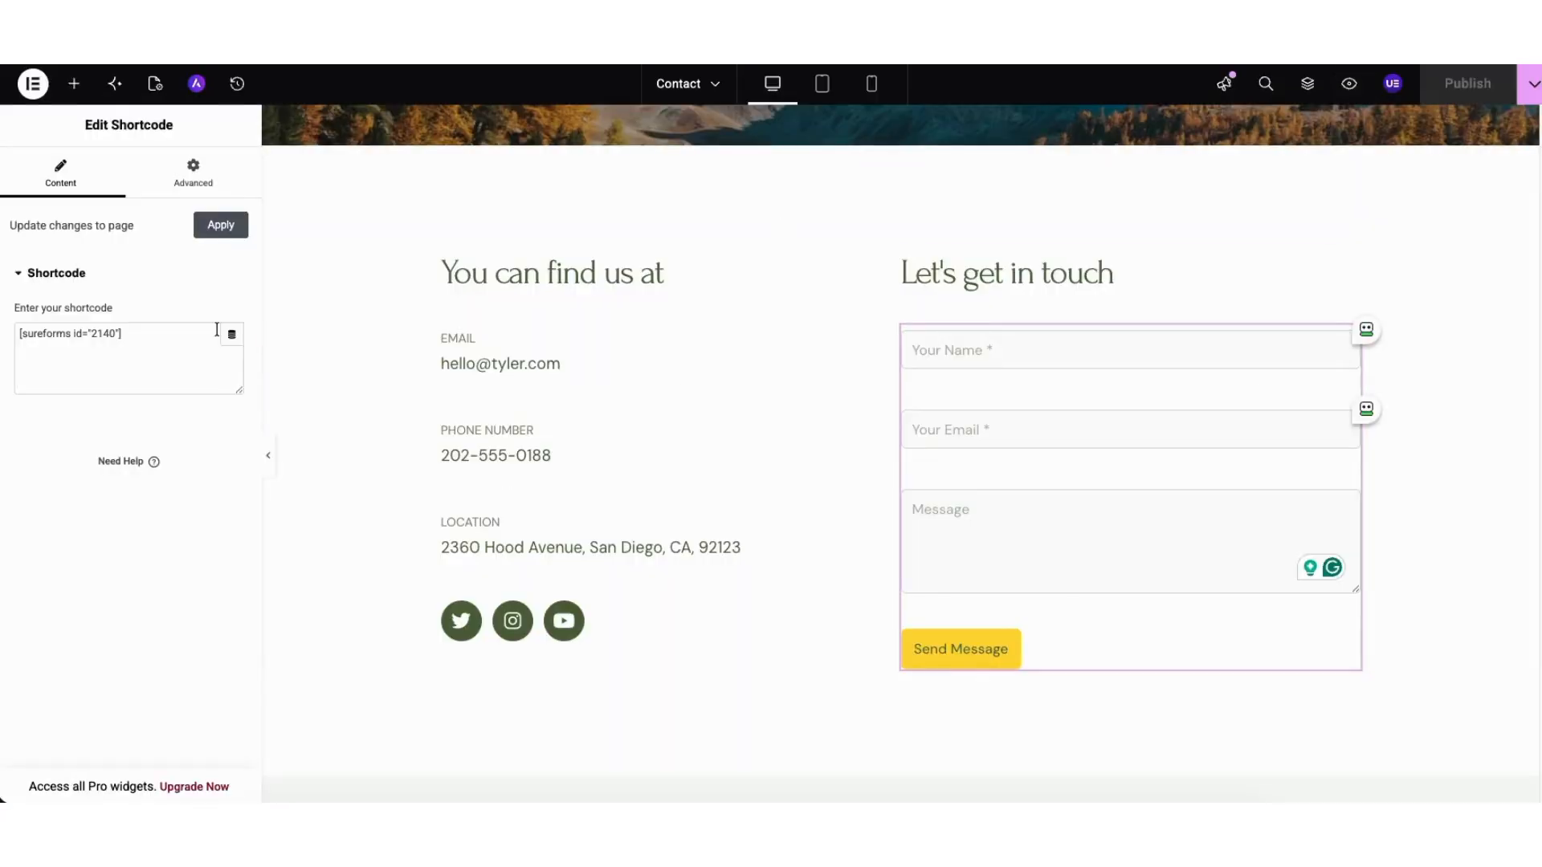
# Step: Replace the contact form's shortcode with [wpforms id="6"], apply it and save the Contact page
pyautogui.click(147, 336)
pyautogui.hotkey('ctrl', 'a')
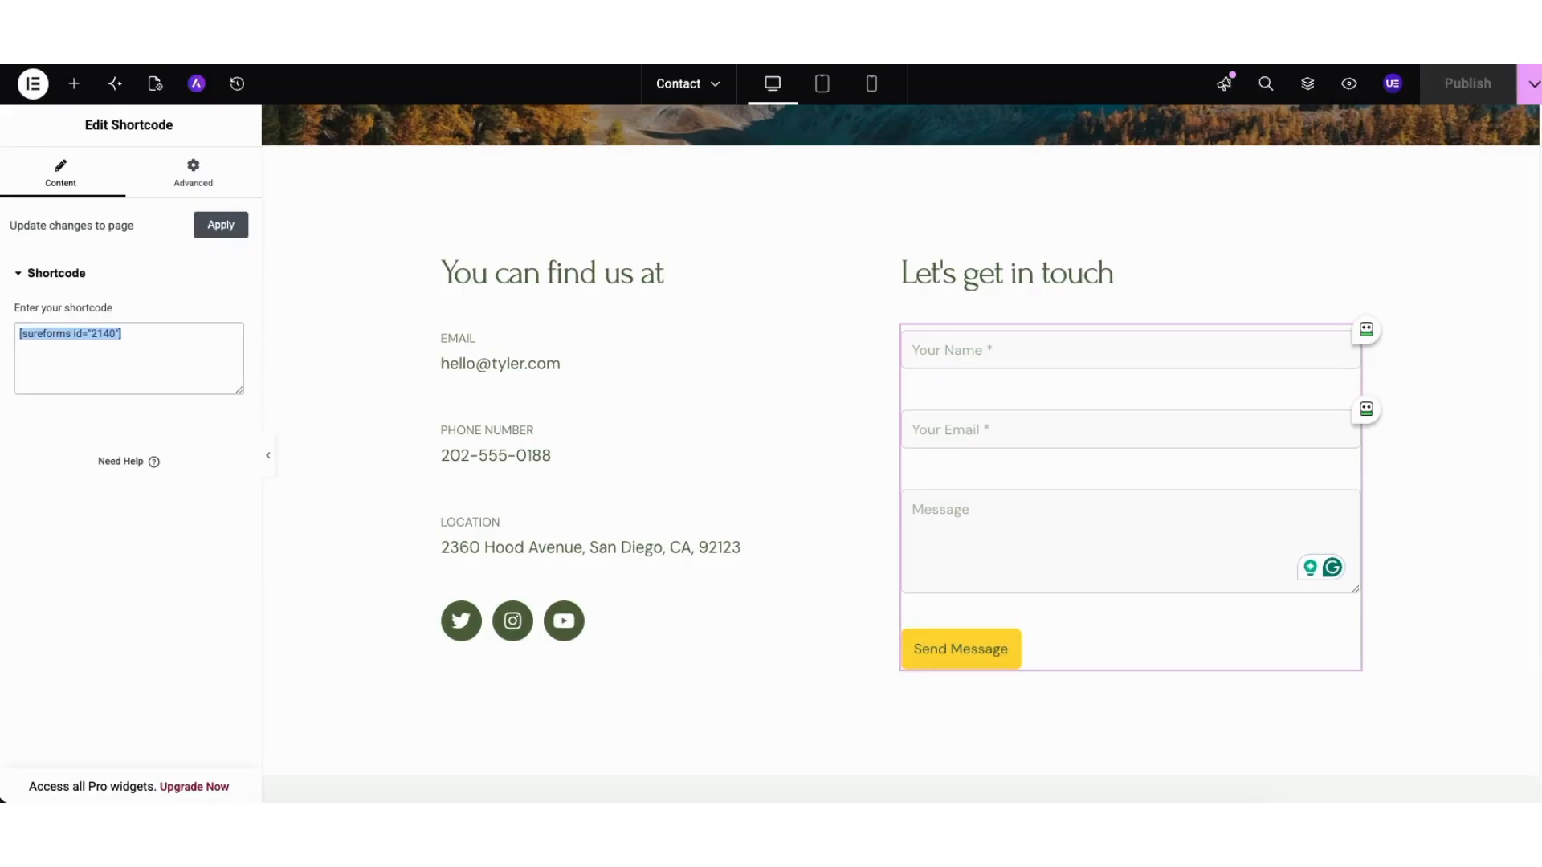
pyautogui.write('[wpforms id="6"]')
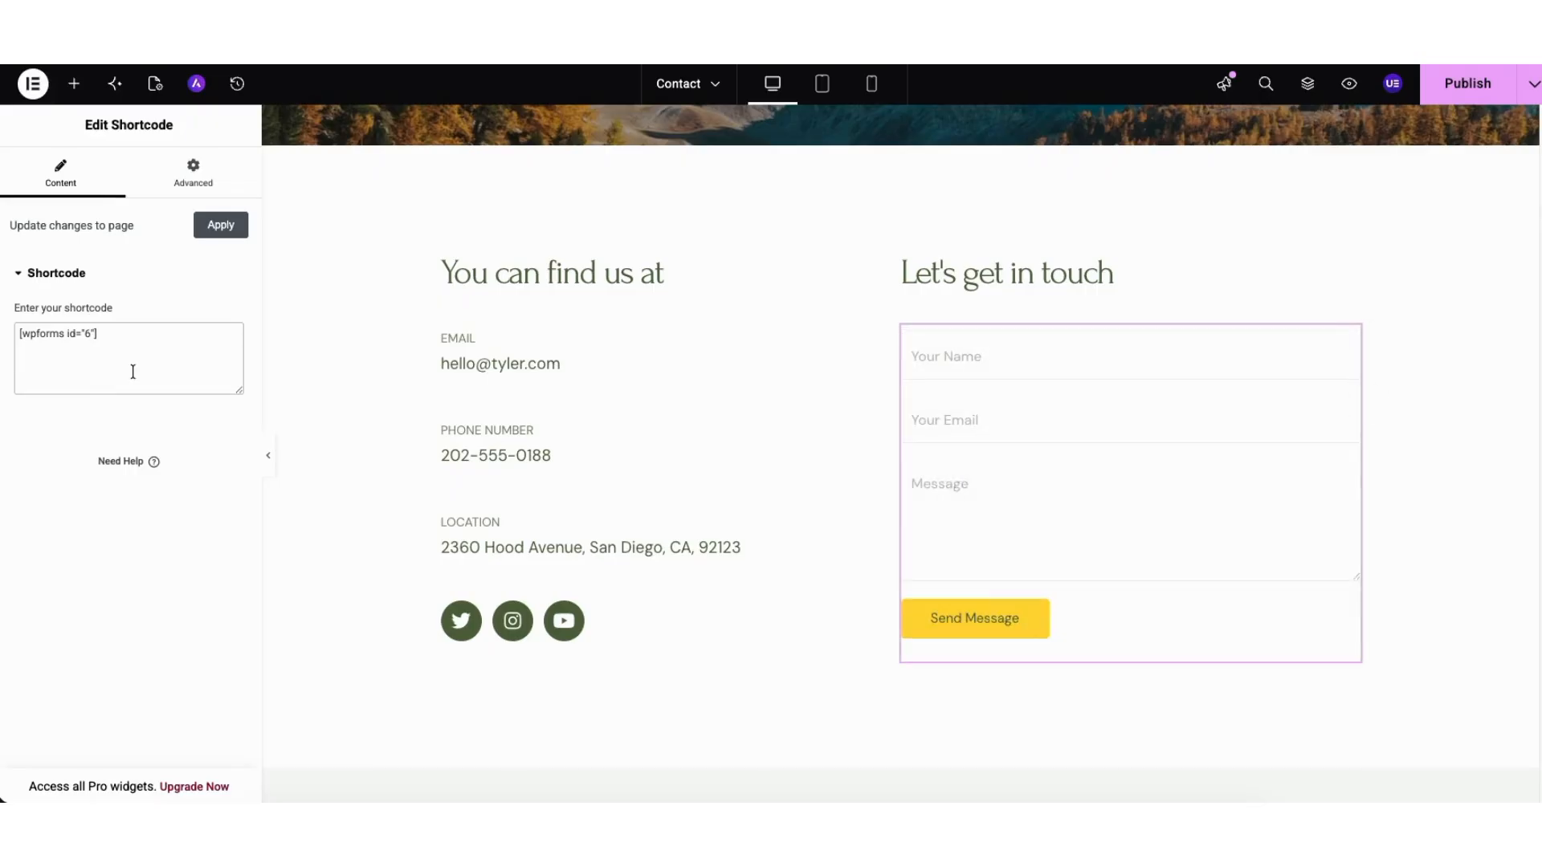
pyautogui.click(226, 226)
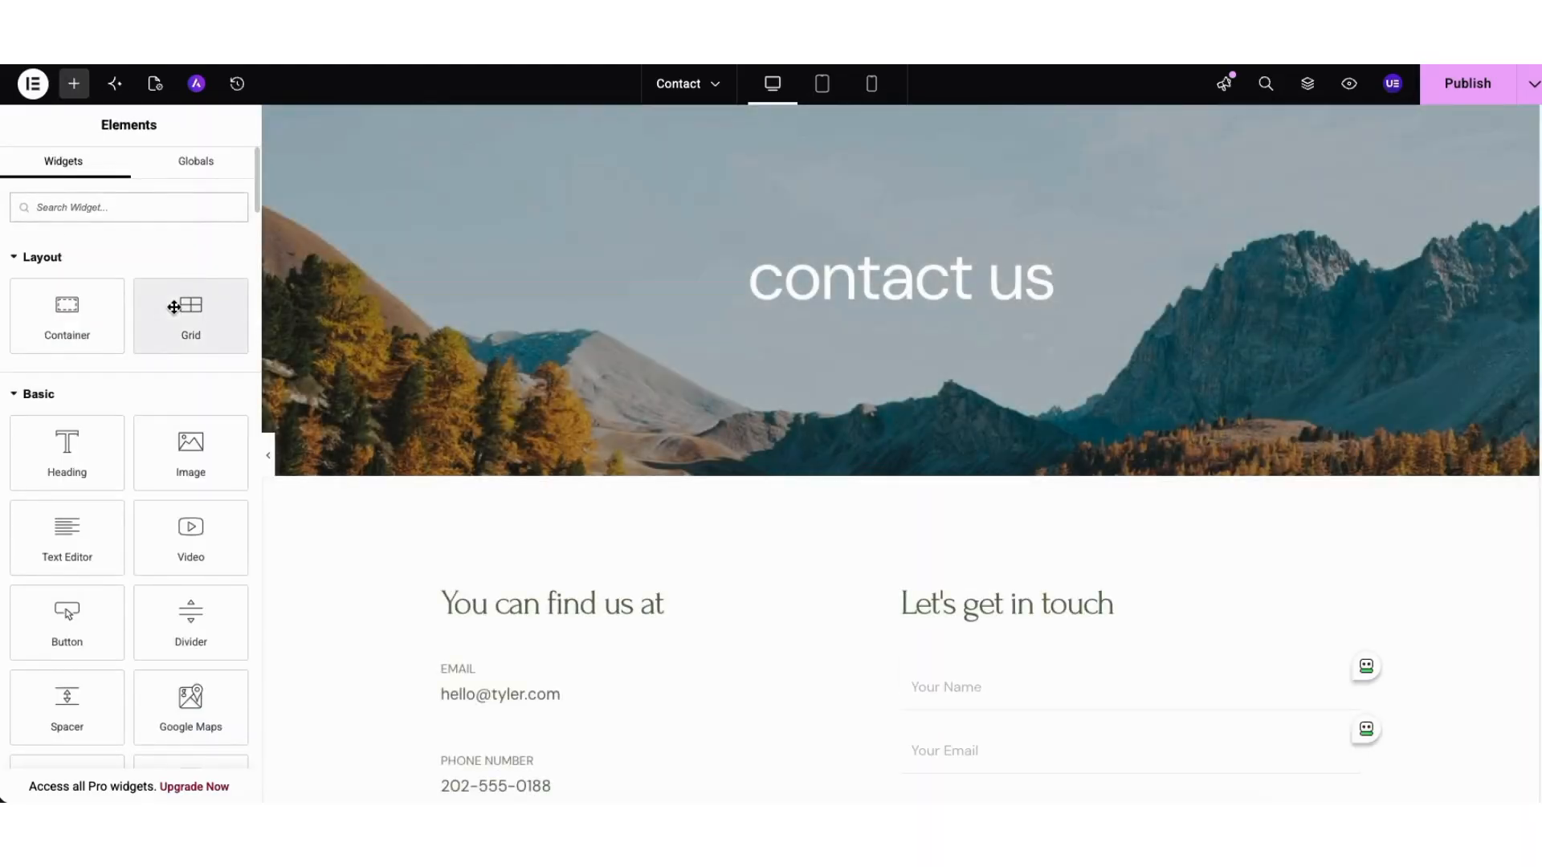
pyautogui.click(1532, 83)
pyautogui.click(1476, 127)
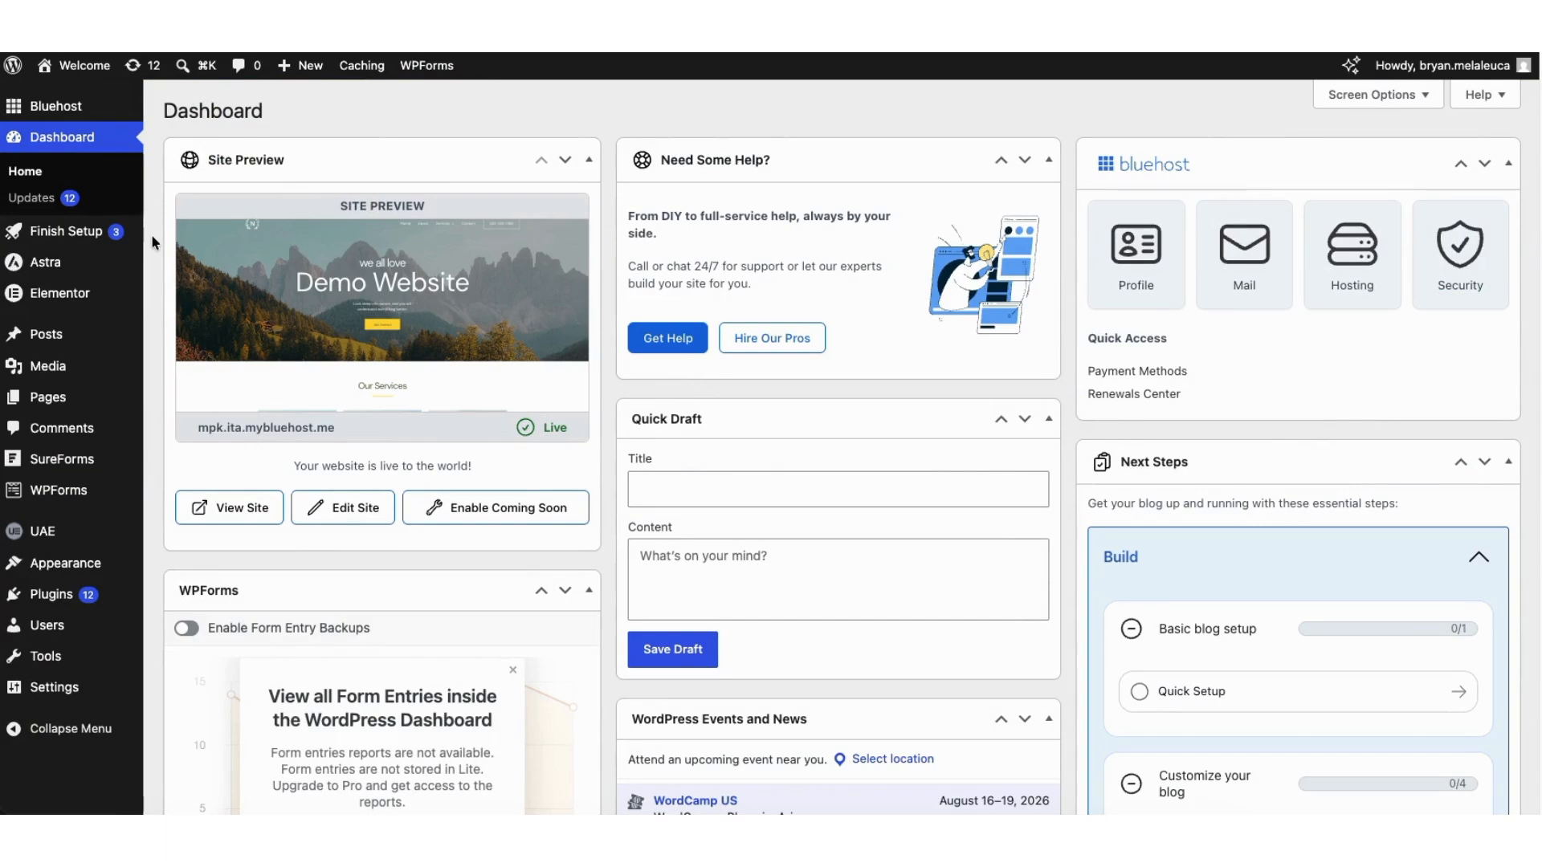
# Step: Open the WPForms Contact Form for editing and add a Single Line Text field between Your Name and Email Address
pyautogui.click(54, 493)
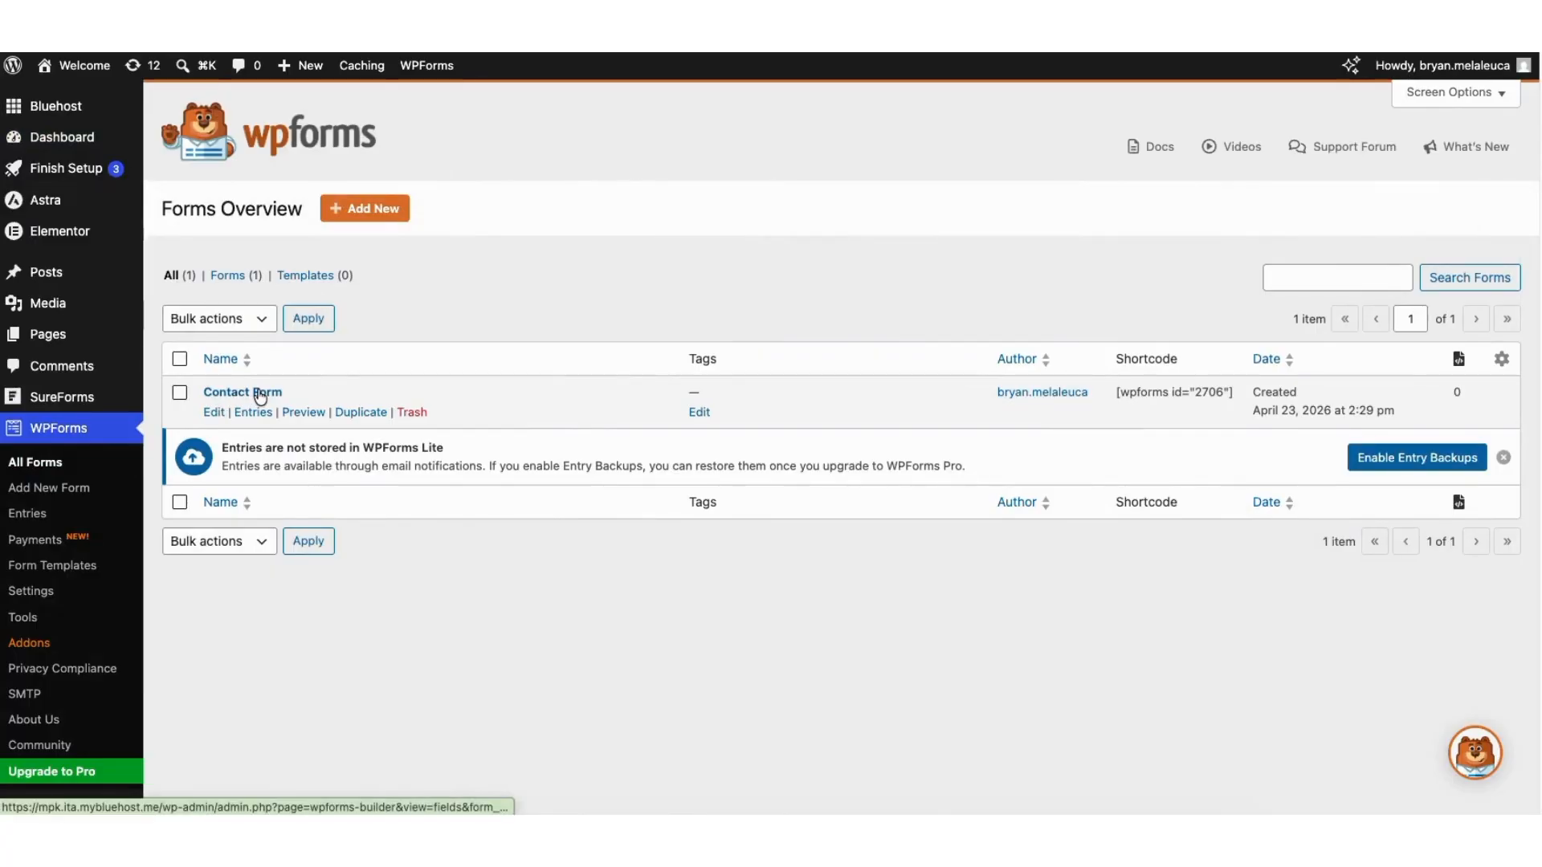
pyautogui.click(212, 418)
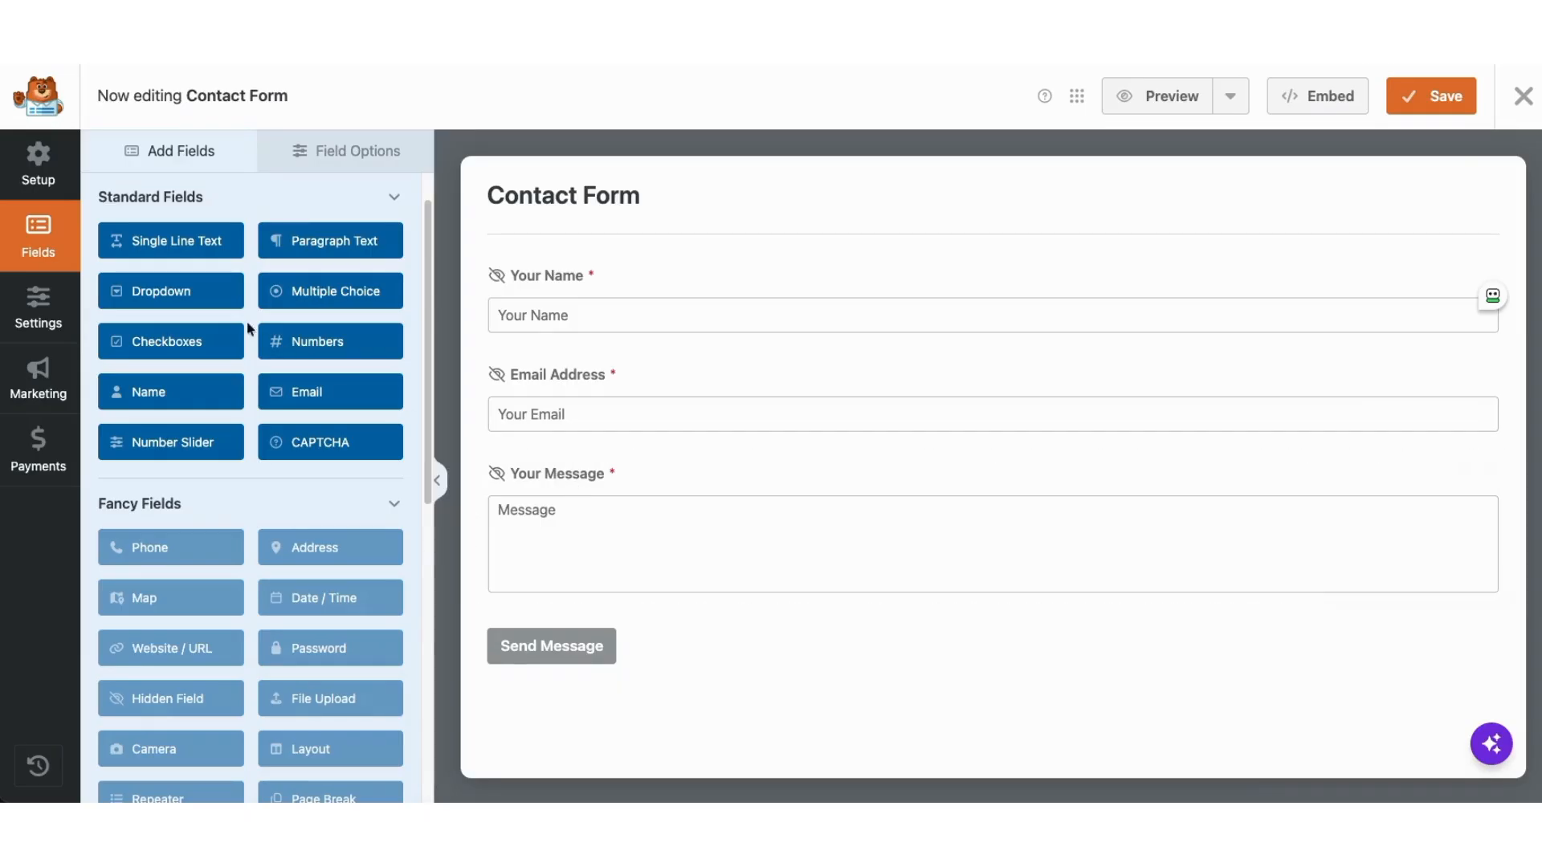
pyautogui.moveTo(214, 252); pyautogui.dragTo(571, 370)
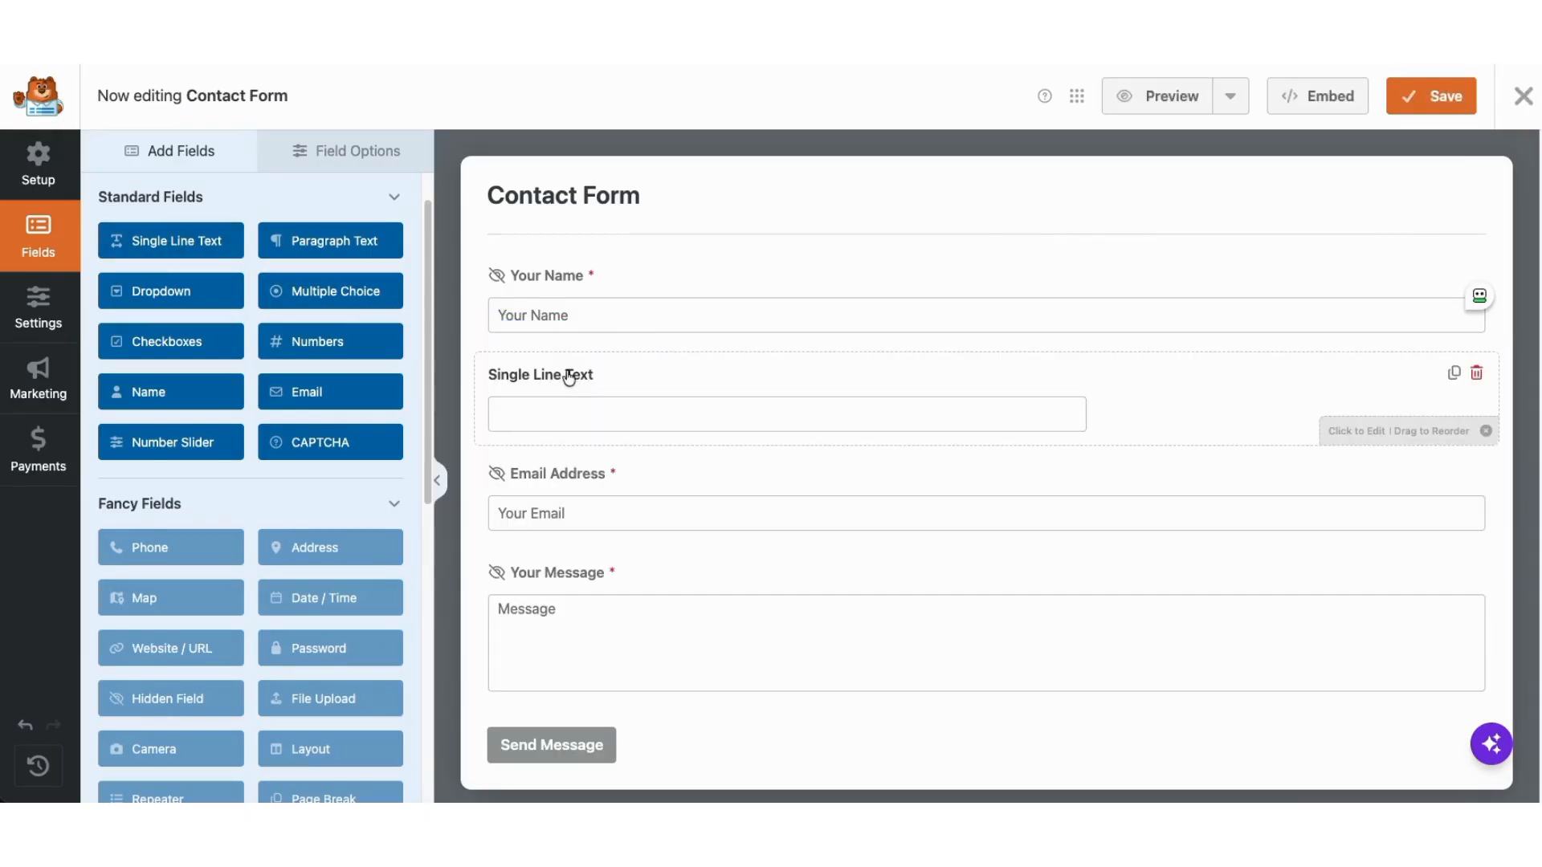
# Step: Try making the Your Name field optional and swapping its order with the Single Line Text field
pyautogui.click(560, 314)
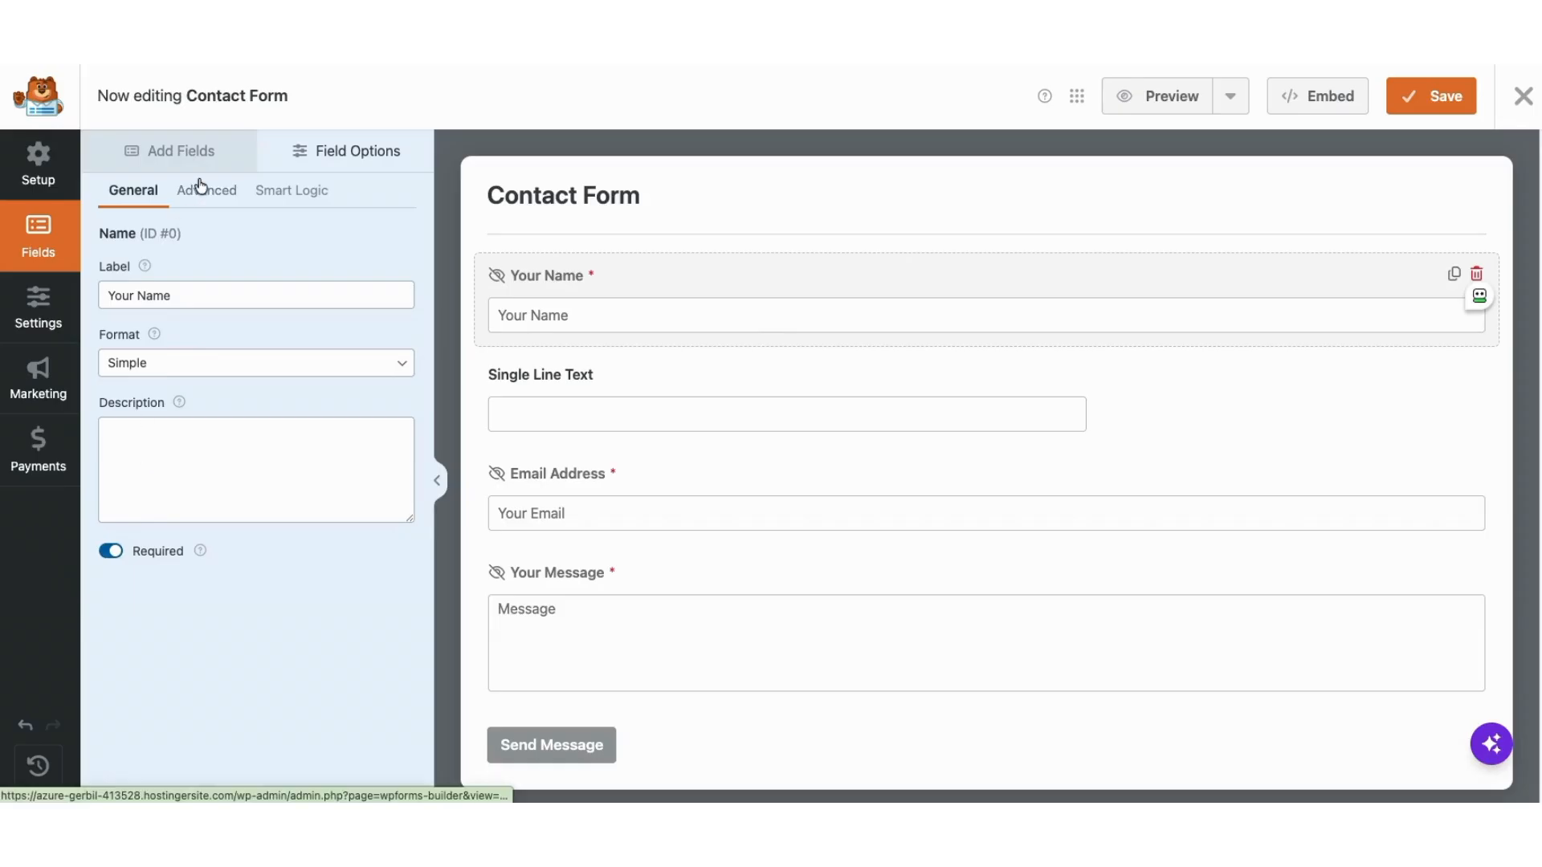
pyautogui.click(113, 558)
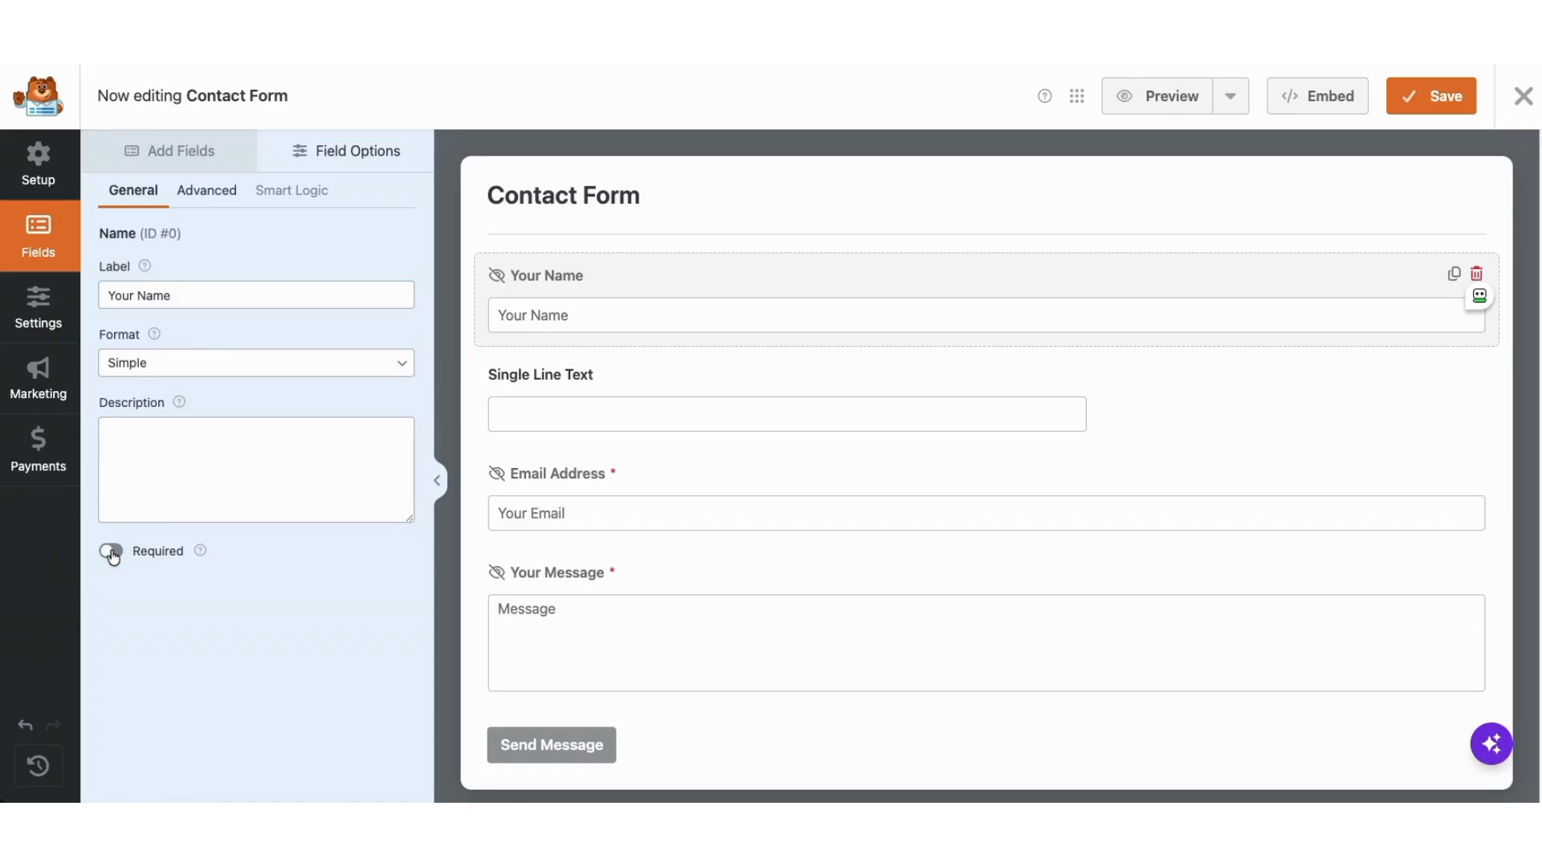
pyautogui.click(113, 558)
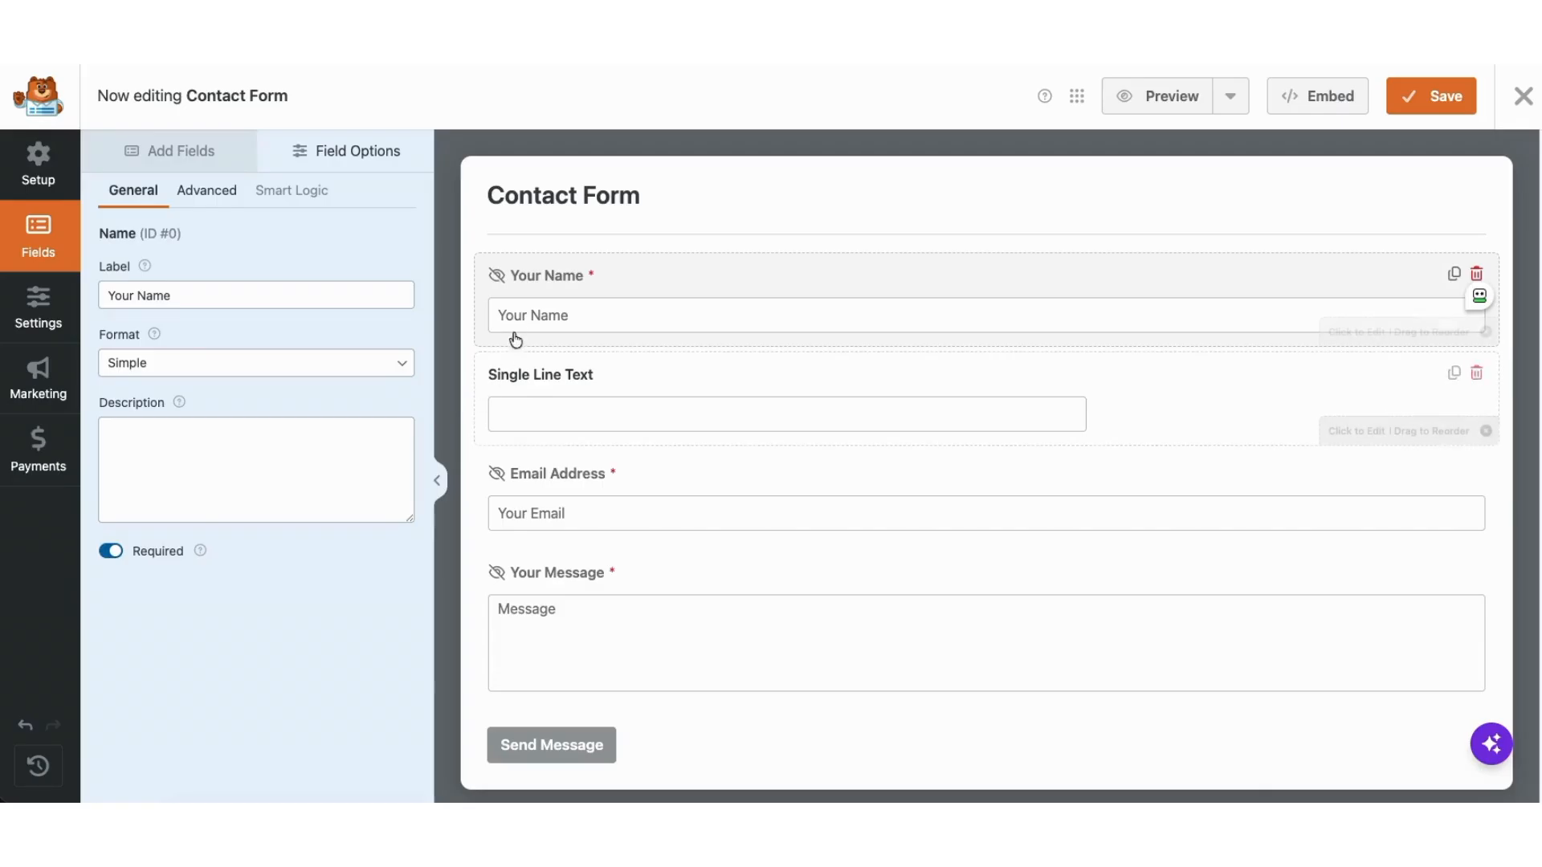
pyautogui.moveTo(510, 286); pyautogui.dragTo(506, 342)
pyautogui.moveTo(504, 403); pyautogui.dragTo(516, 283)
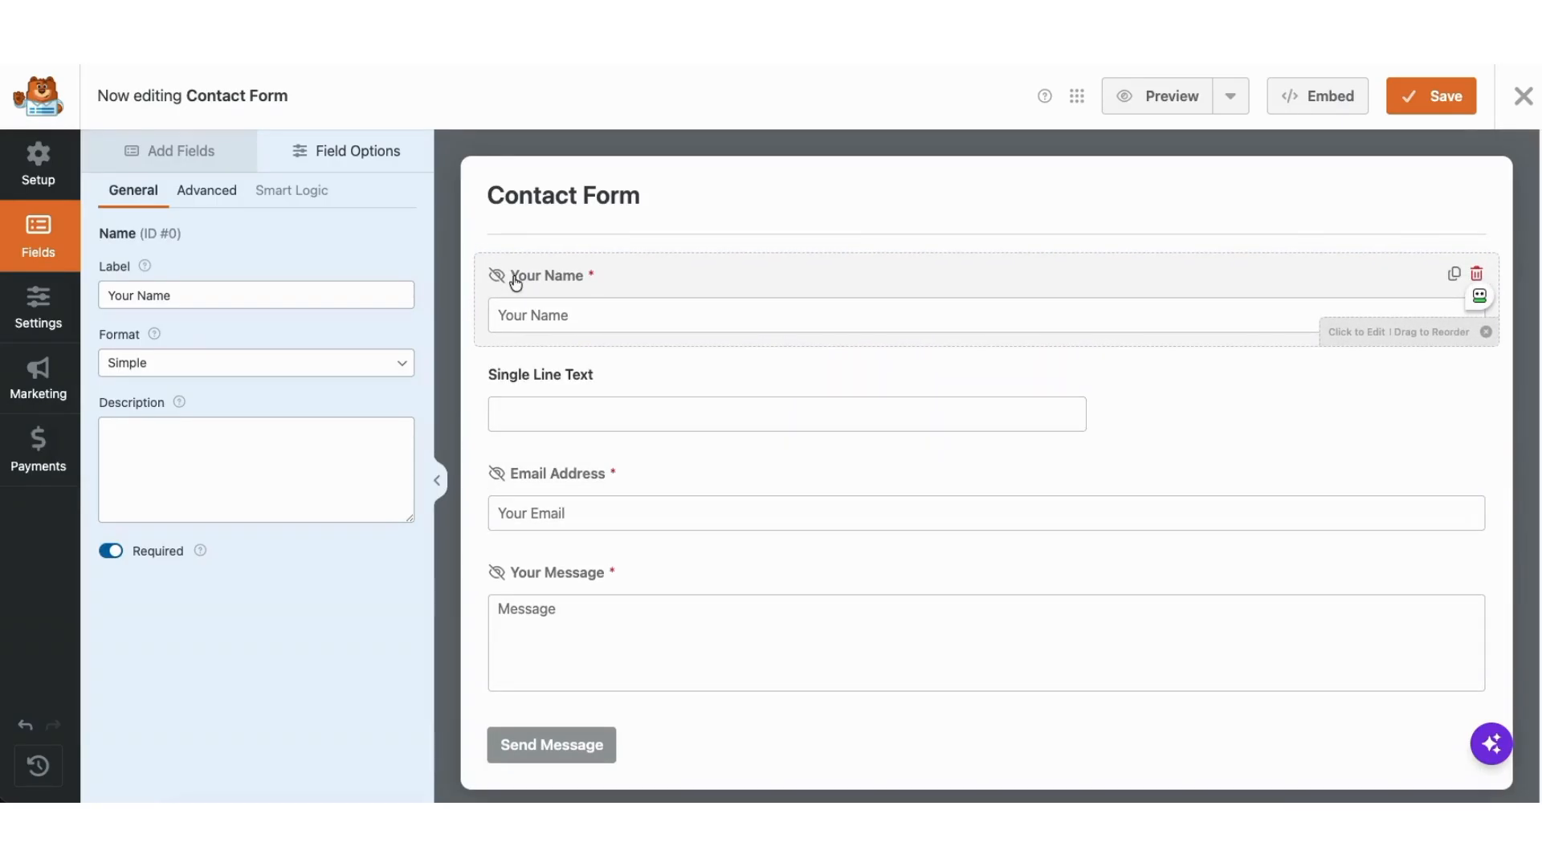
# Step: Open the Contact Form's general settings and examine the submit button text
pyautogui.click(38, 305)
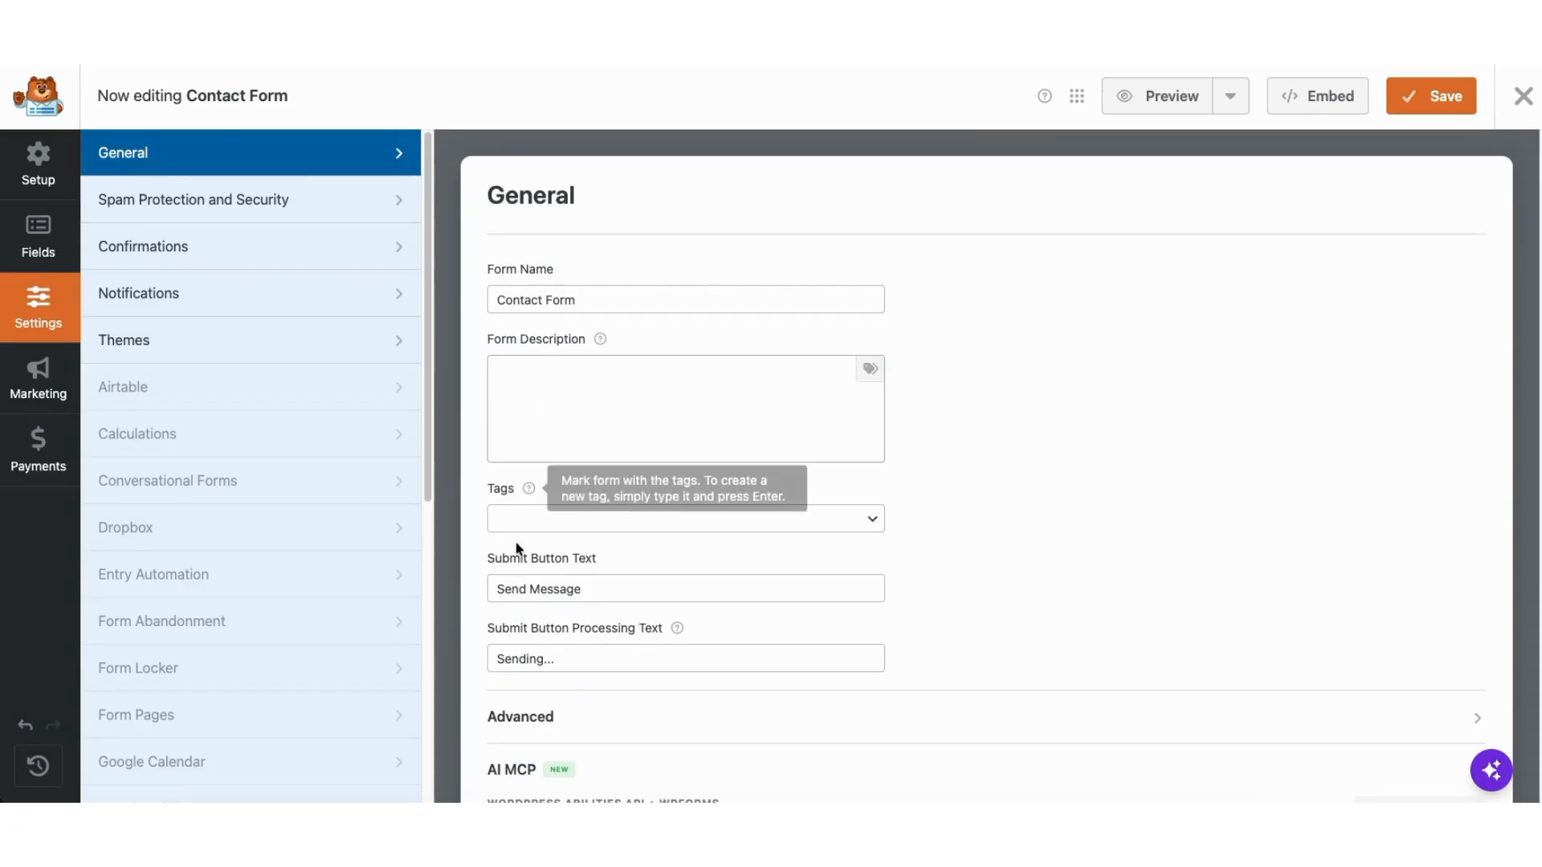
pyautogui.moveTo(494, 585); pyautogui.dragTo(592, 590)
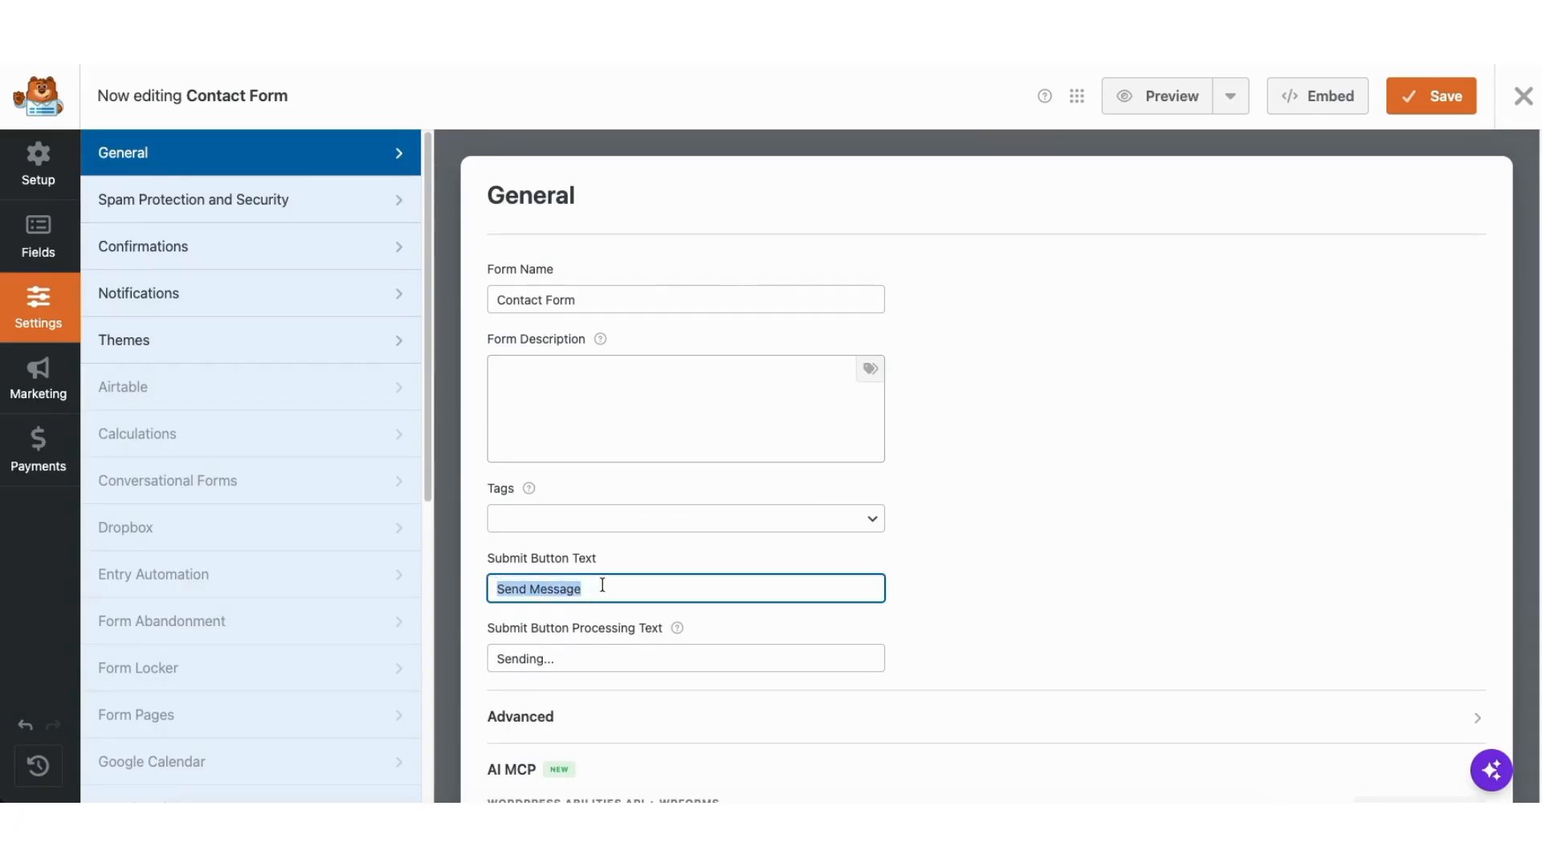
pyautogui.click(602, 585)
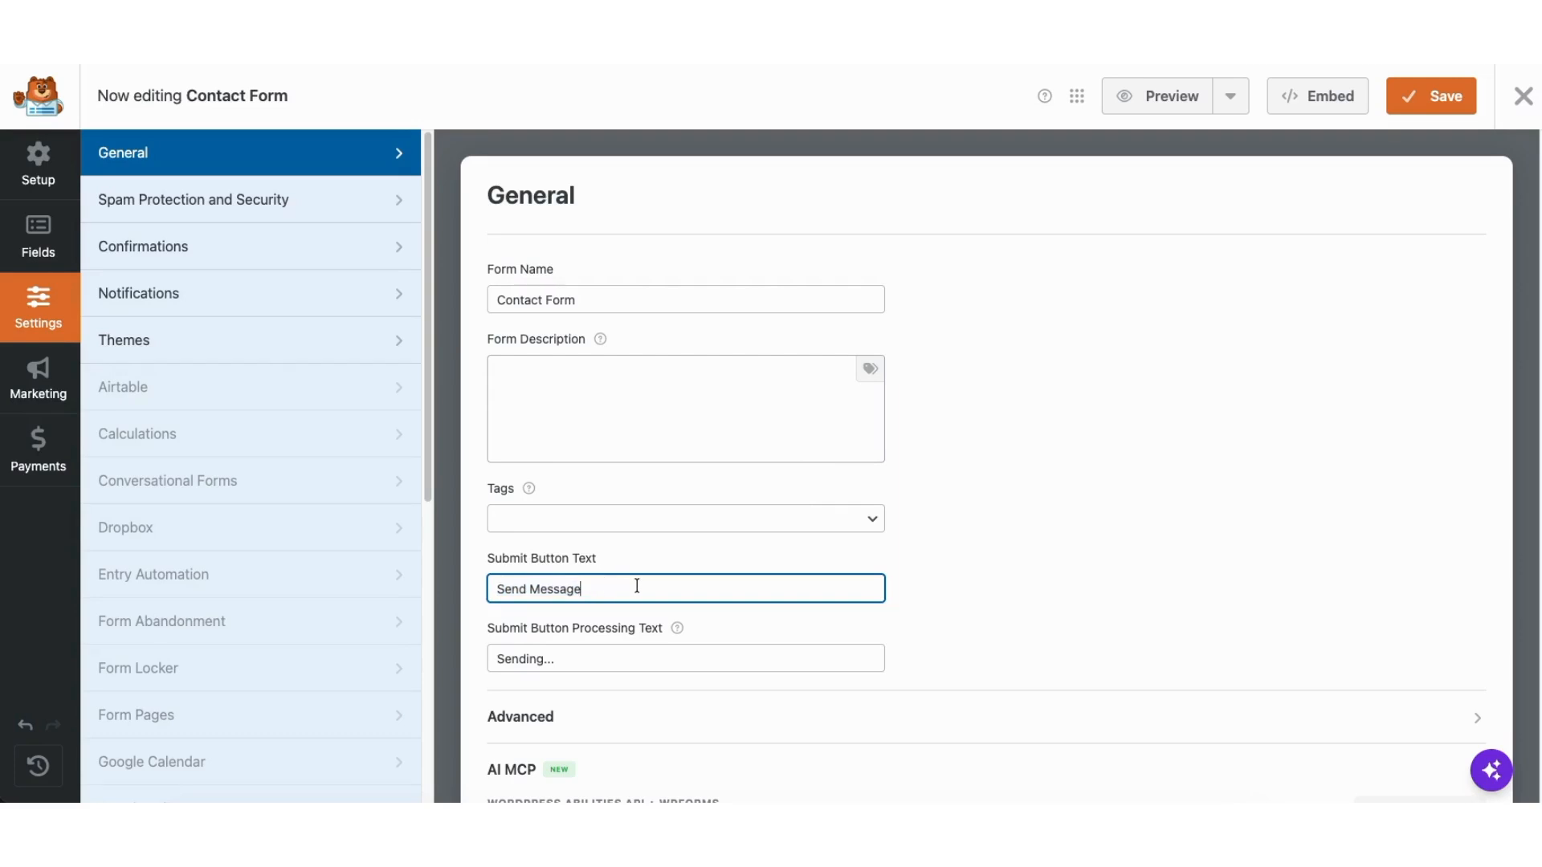
# Step: Dismiss the PDF Addon promotion and review the Contact Form's notification settings, including recipient, subject line and sender
pyautogui.click(181, 297)
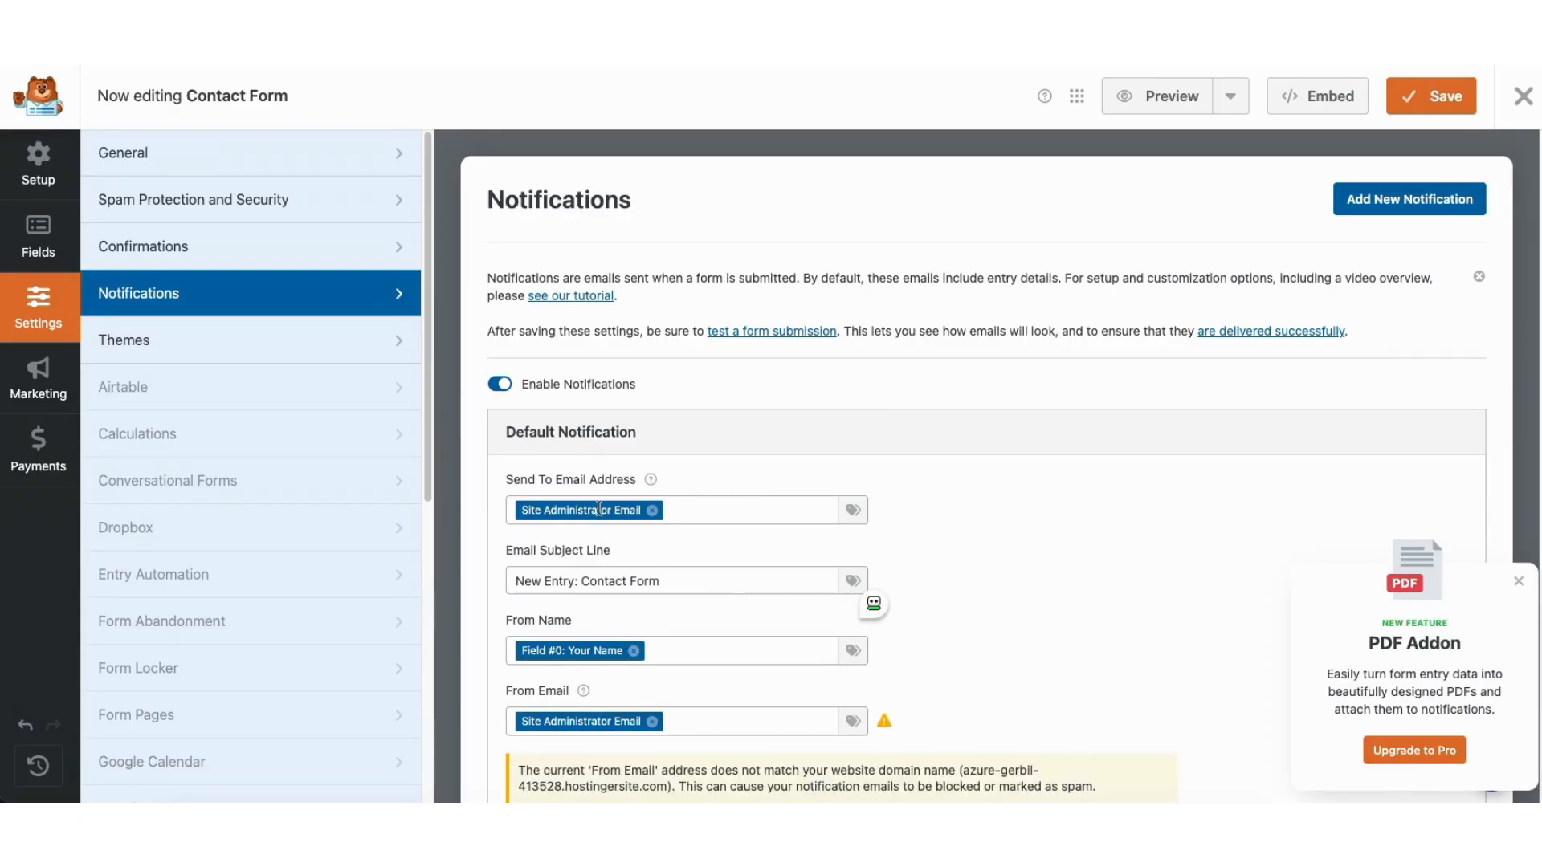
pyautogui.click(1518, 581)
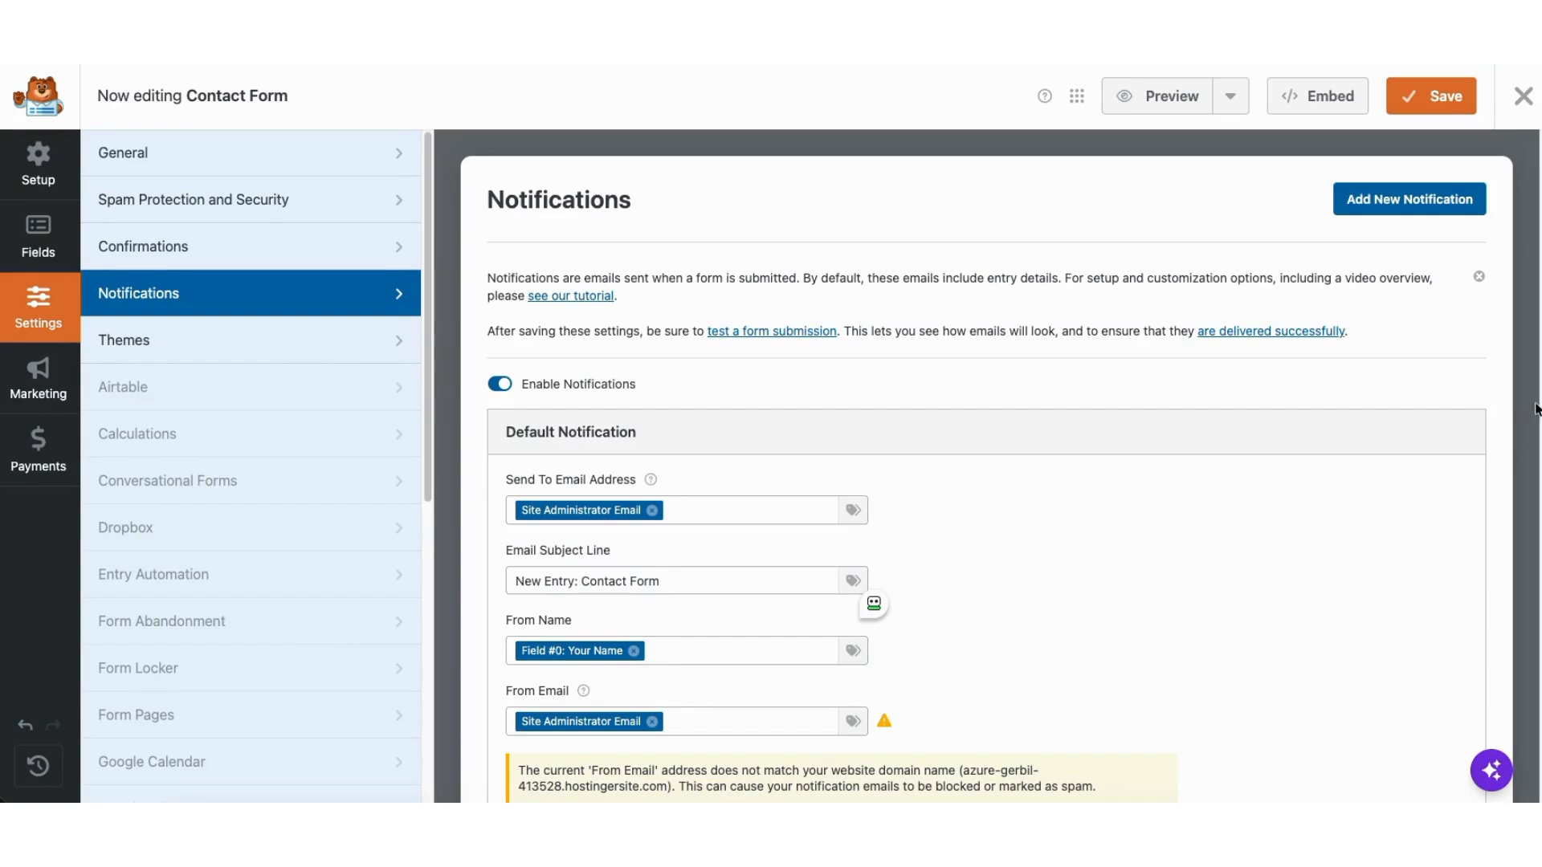
pyautogui.scroll(-4, 964, 482)
# Step: Review the Contact Form's default confirmation message and save the form
pyautogui.click(215, 249)
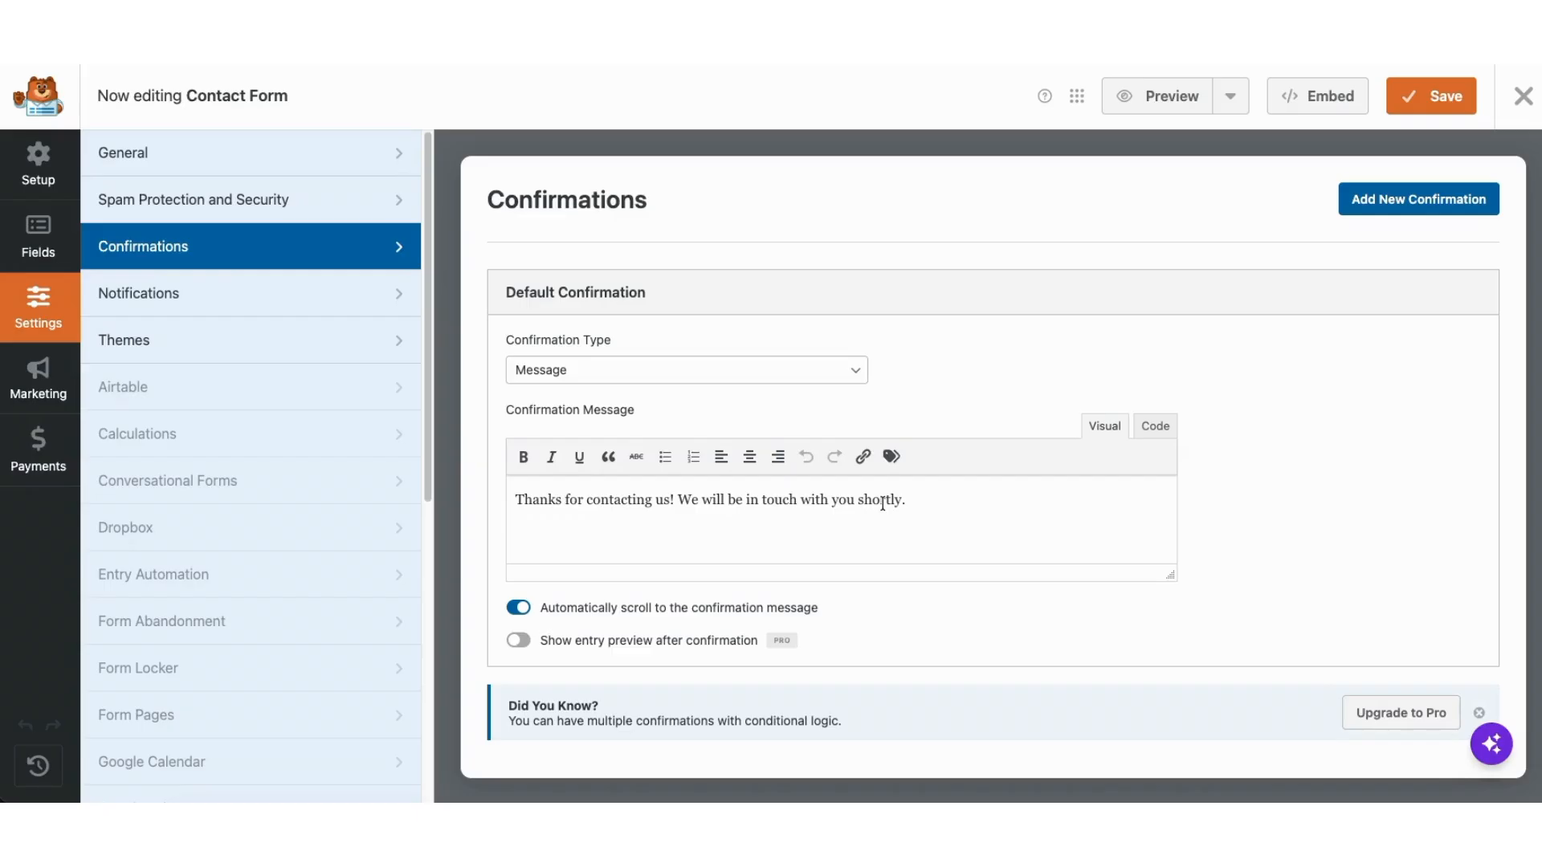
pyautogui.click(1423, 97)
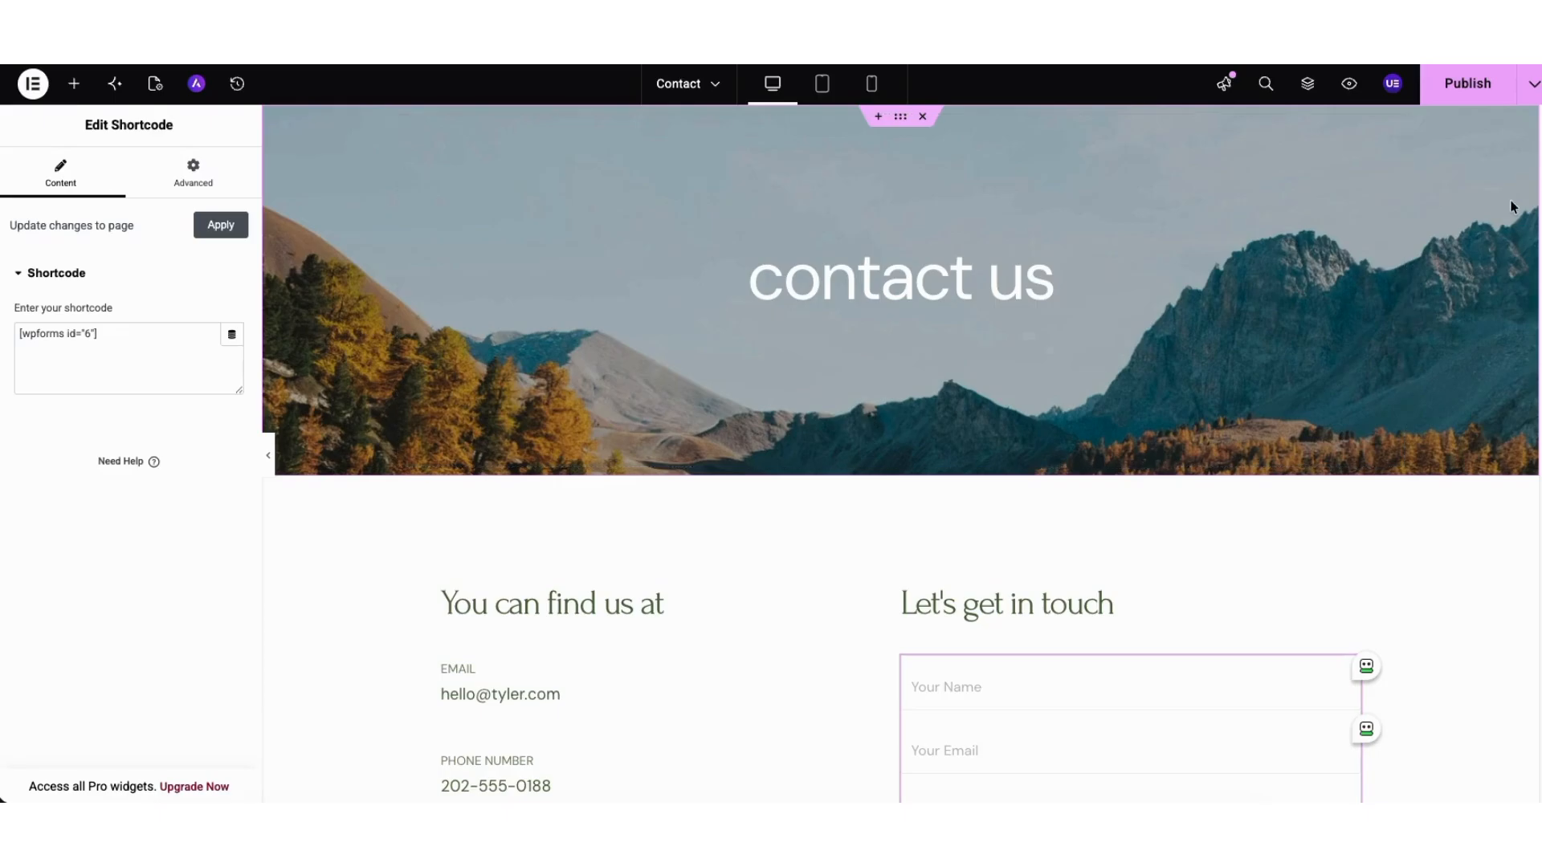
# Step: View the published Contact page and send a test message, "Hello!", through the "Let's get in touch" form
pyautogui.click(1534, 85)
pyautogui.click(1415, 129)
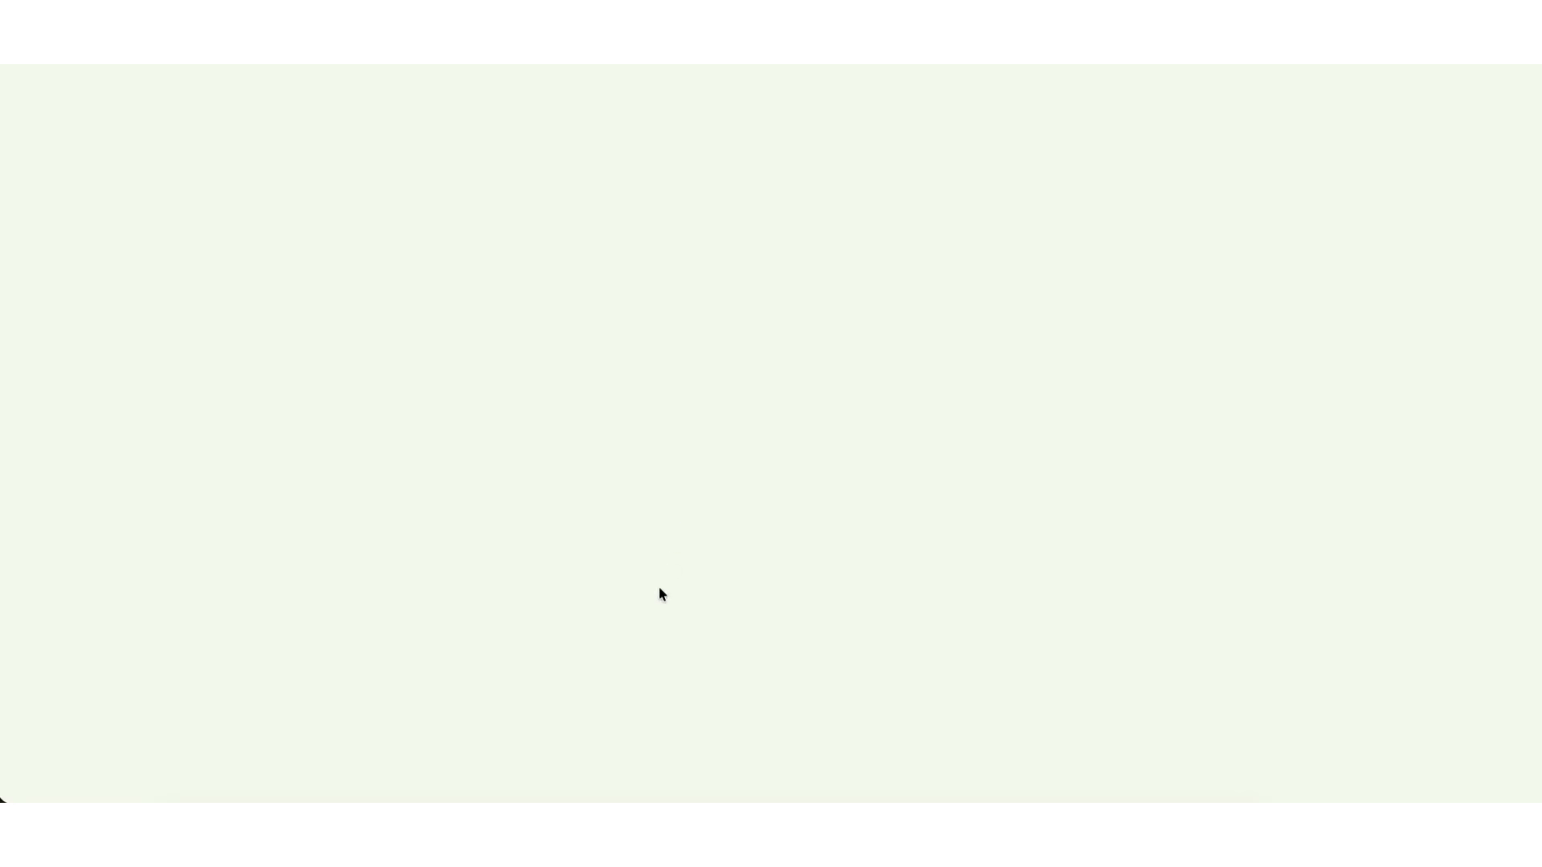
pyautogui.scroll(-3, 1521, 285)
pyautogui.scroll(-1, 1521, 285)
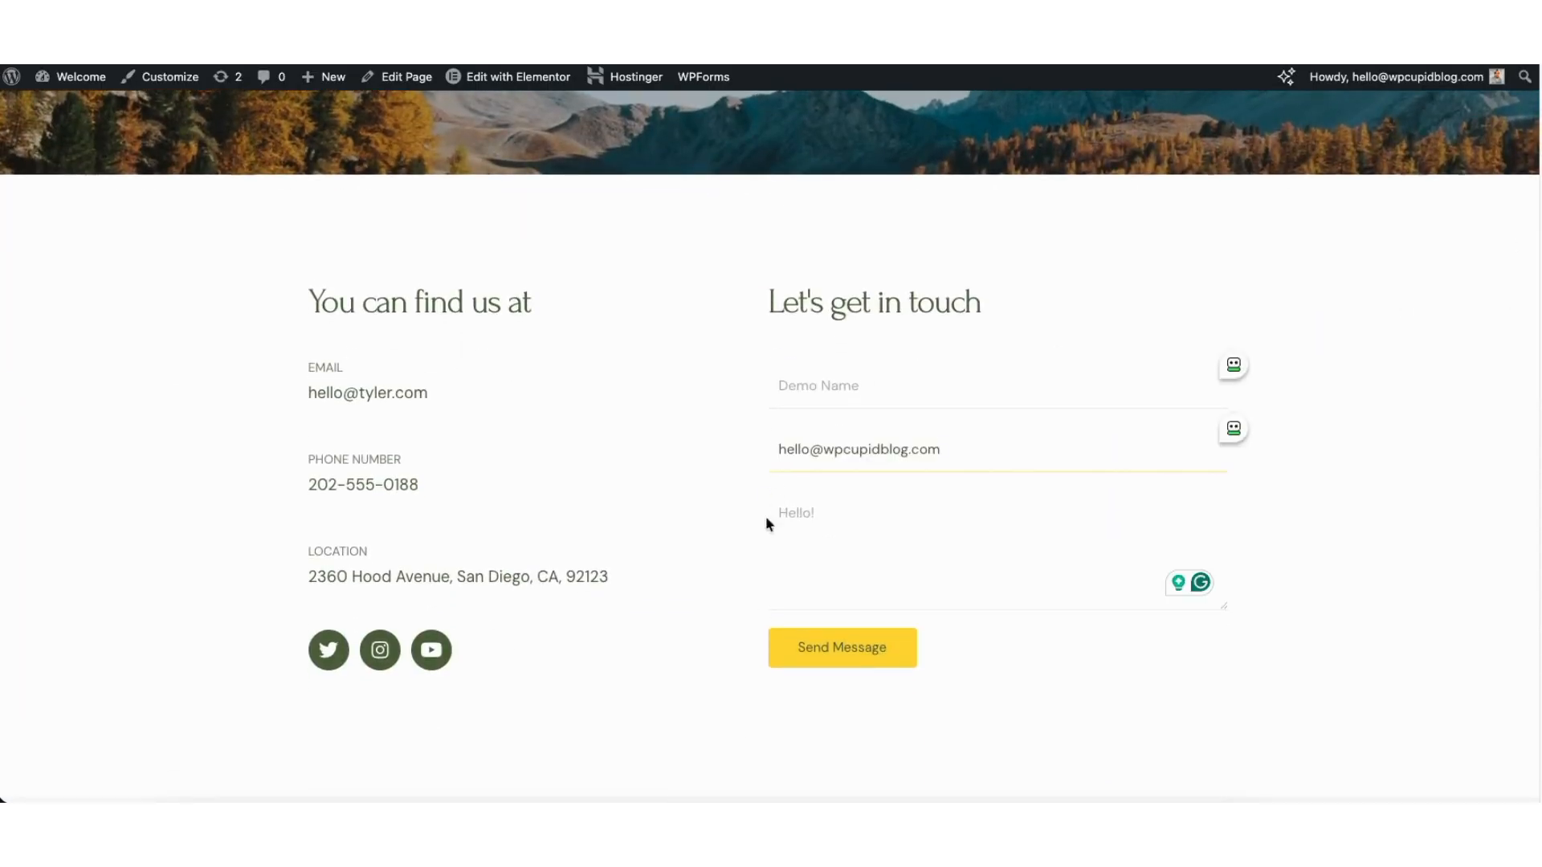
pyautogui.click(833, 647)
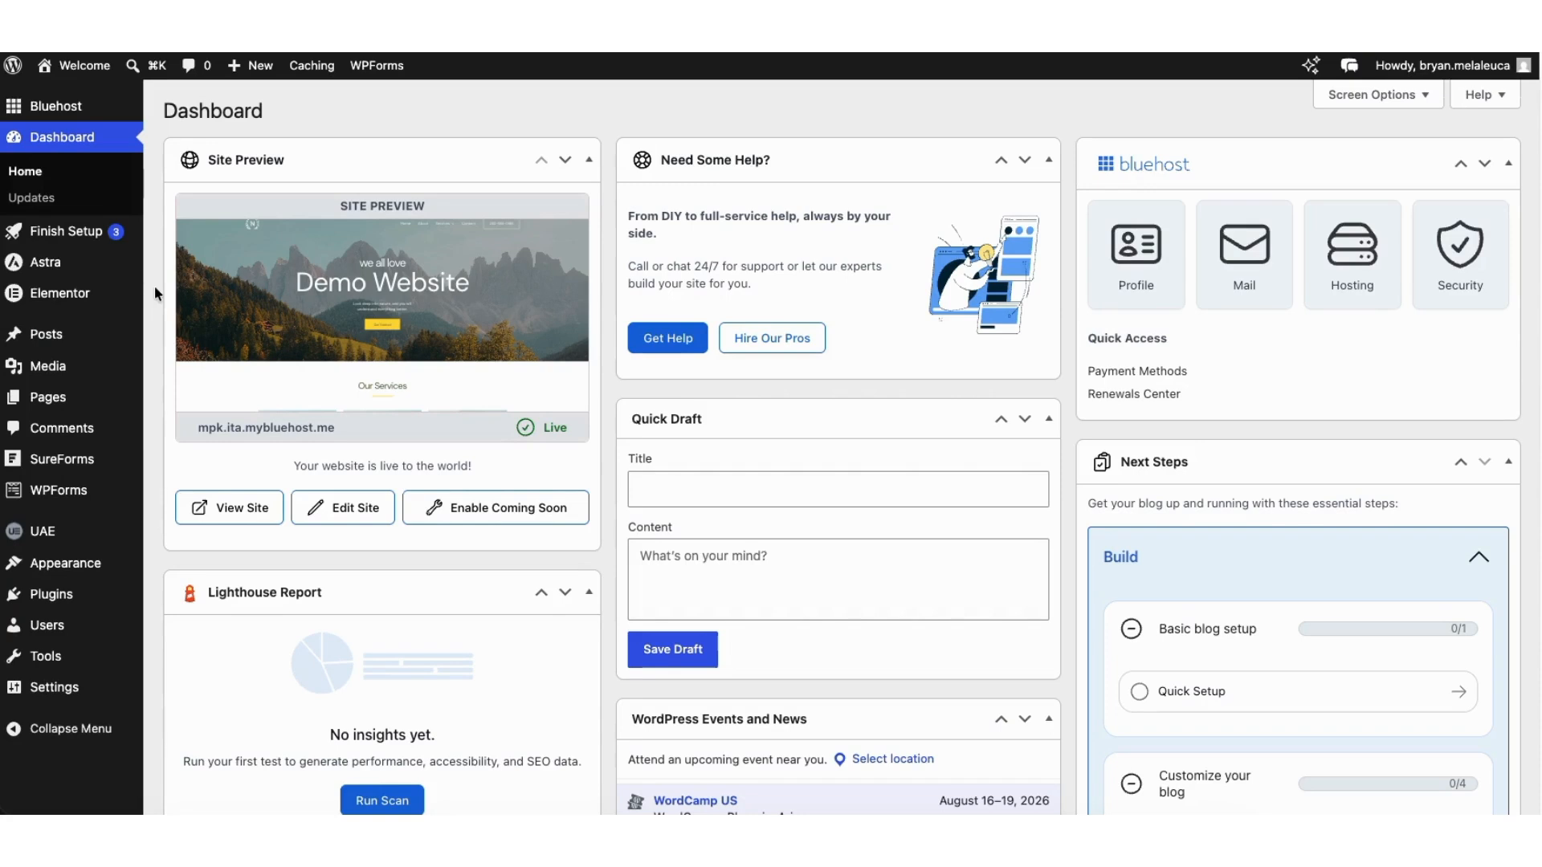
# Step: Open the WordPress General Settings and examine the site title and tagline fields
pyautogui.moveTo(72, 696)
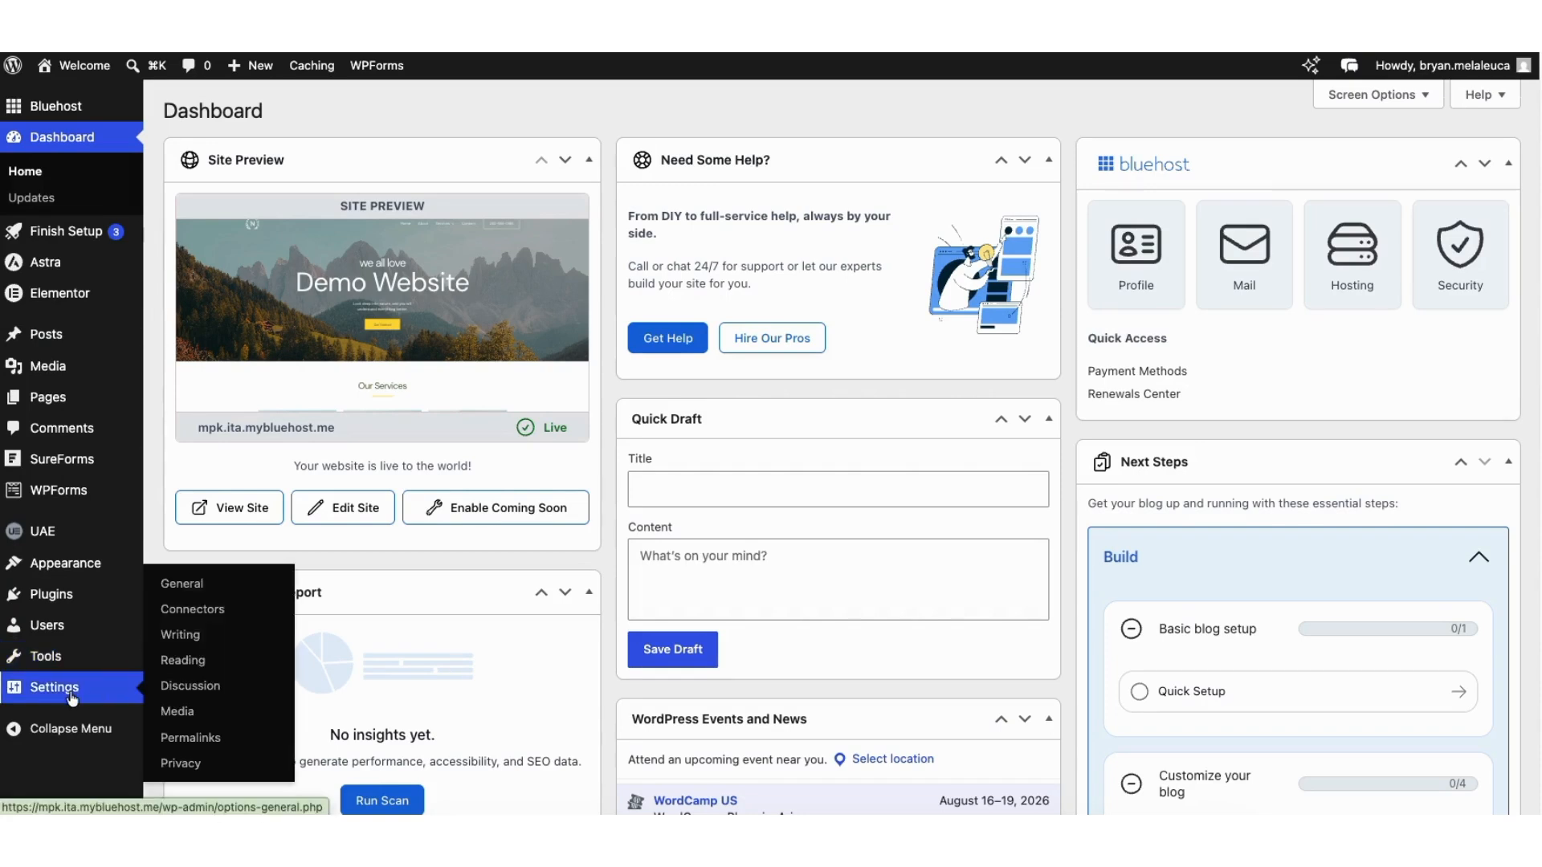
pyautogui.click(184, 584)
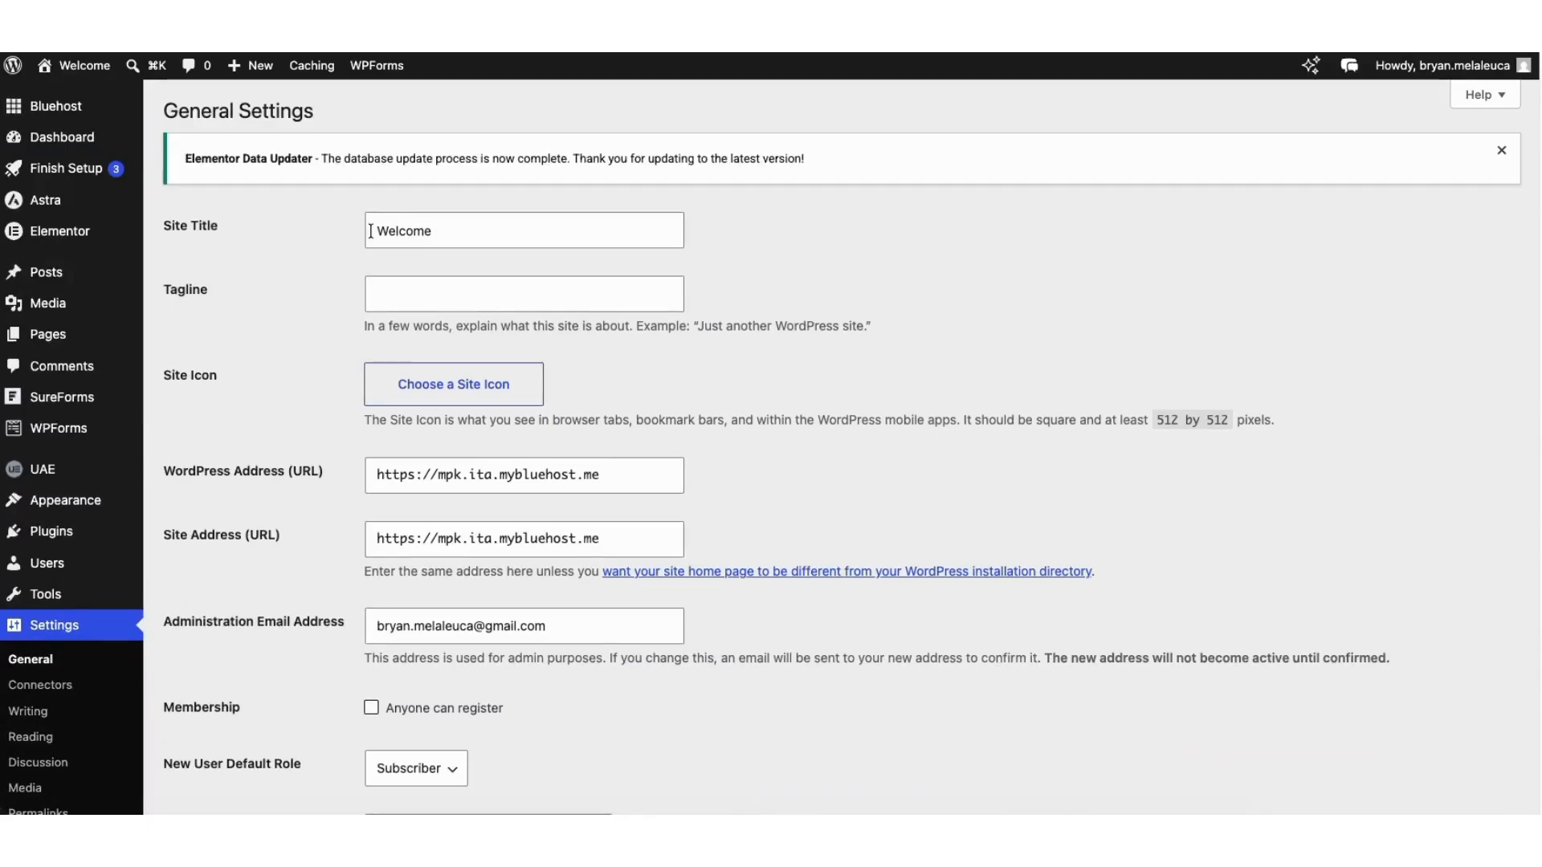
pyautogui.moveTo(371, 231); pyautogui.dragTo(470, 234)
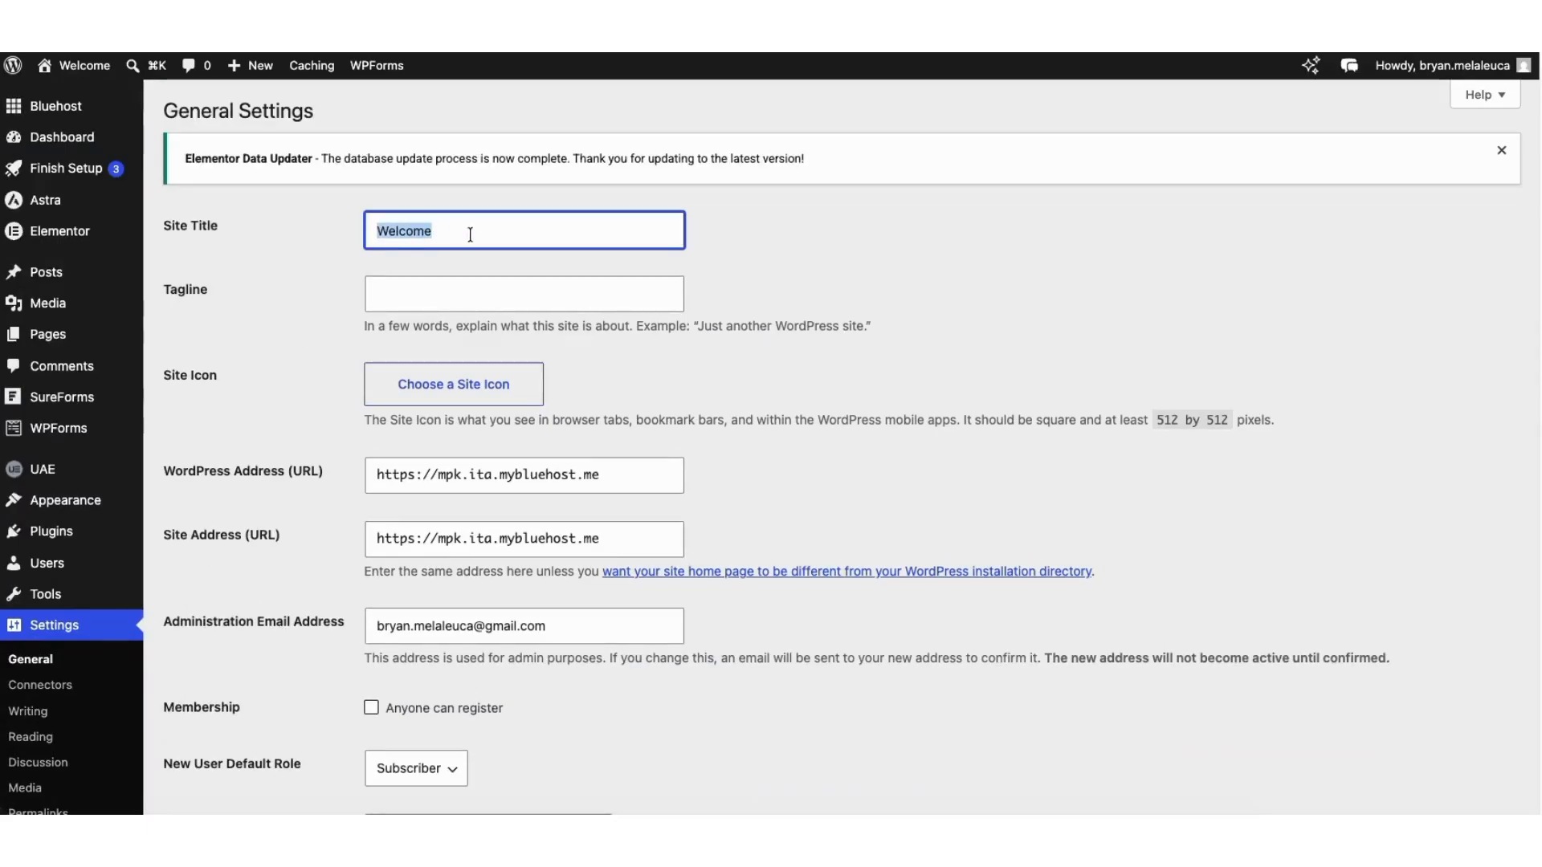
pyautogui.click(482, 232)
pyautogui.click(433, 286)
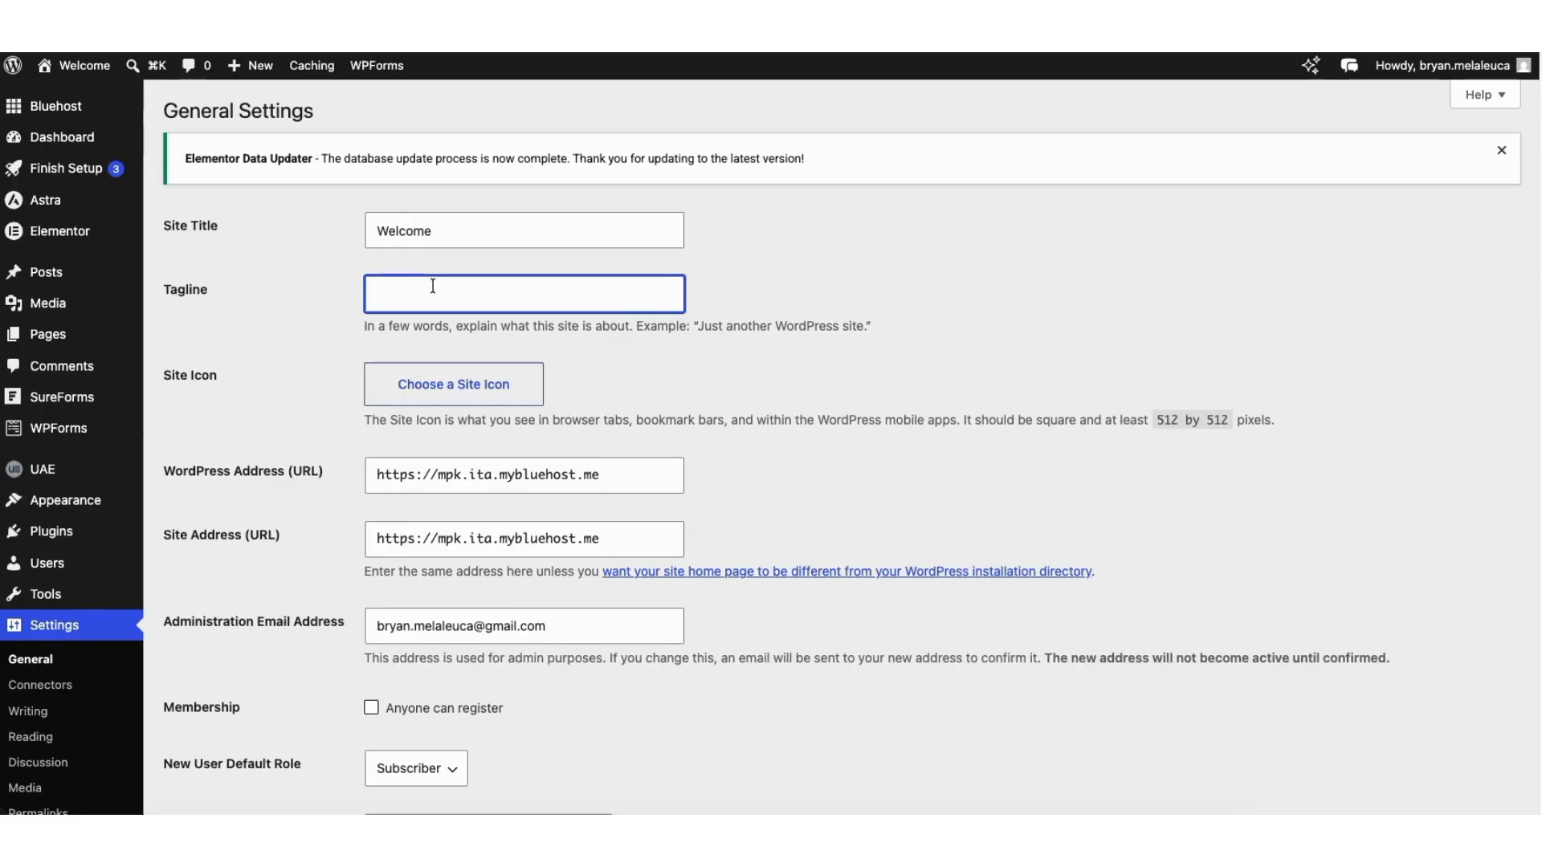
# Step: Examine the administration email address in the General Settings
pyautogui.click(381, 626)
pyautogui.moveTo(382, 626); pyautogui.dragTo(561, 633)
pyautogui.click(546, 626)
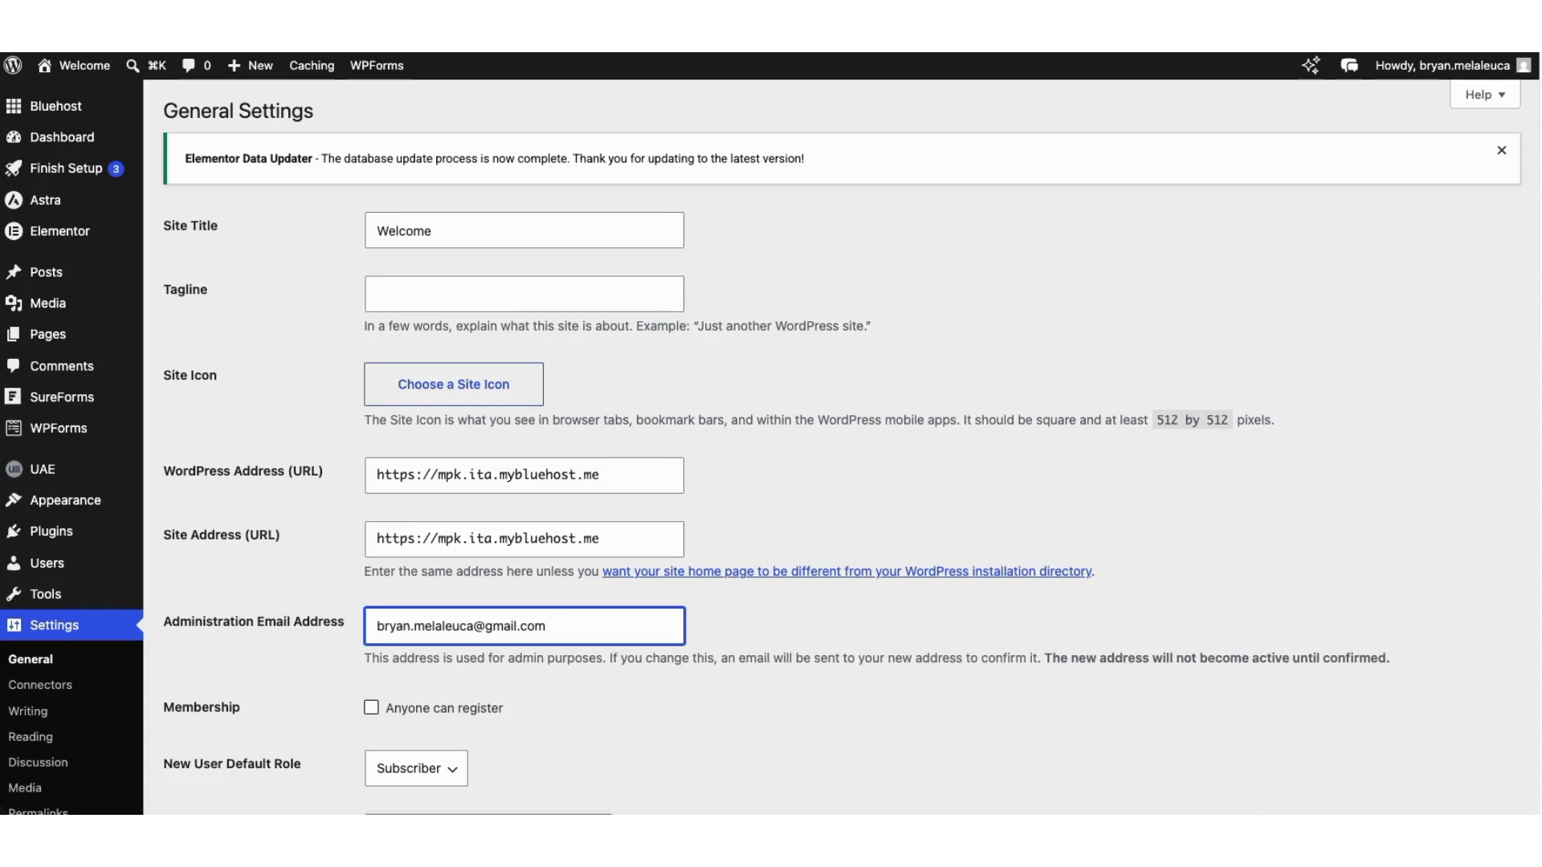
# Step: Review the available timezones and the date, time and week start formats in the General Settings
pyautogui.scroll(-2, 761, 447)
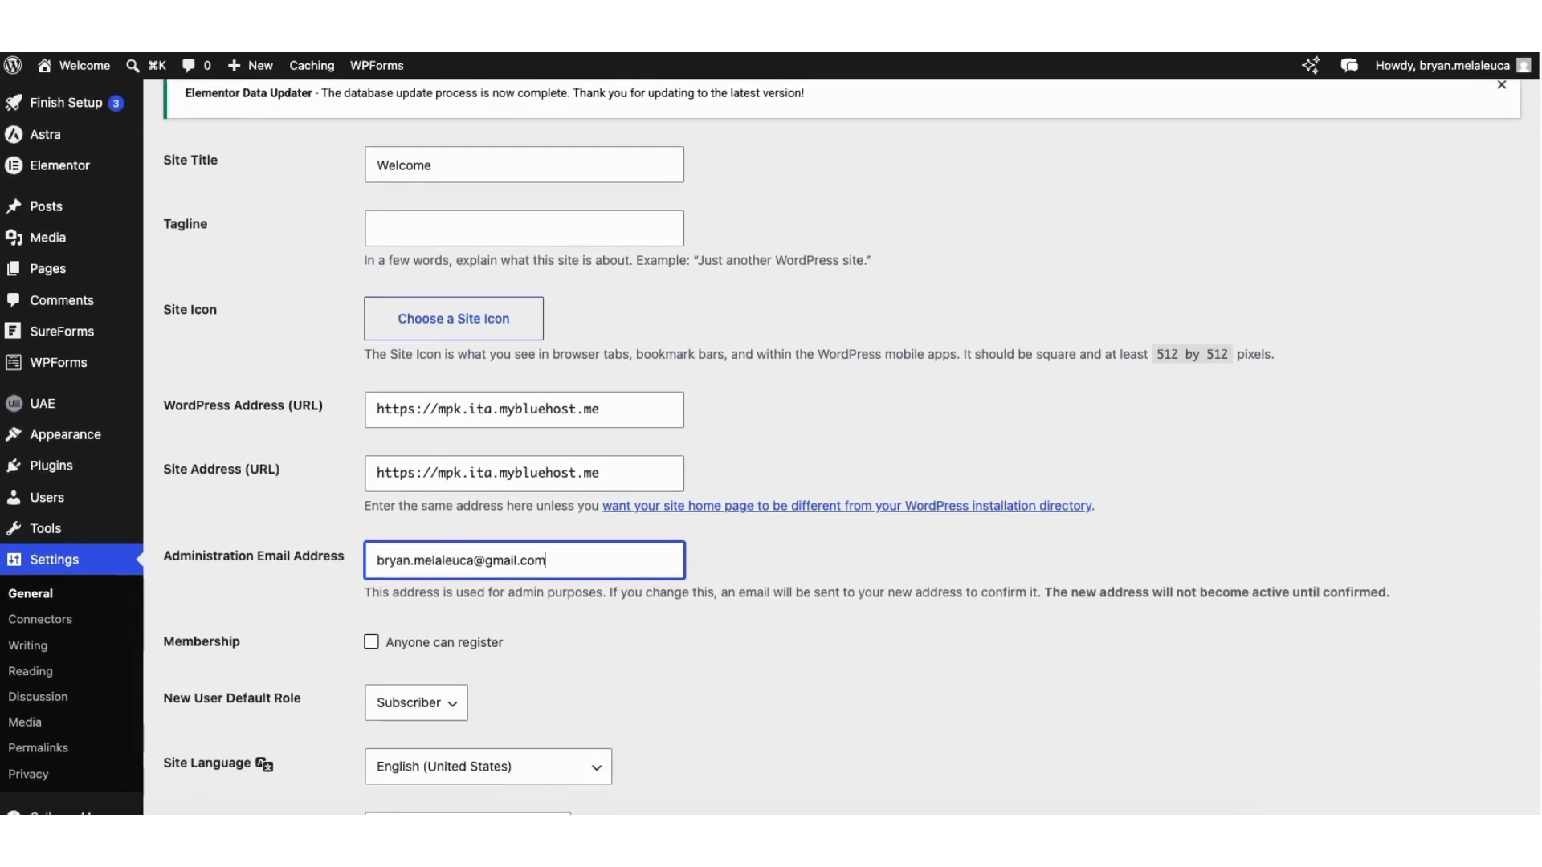
pyautogui.scroll(-5, 1534, 560)
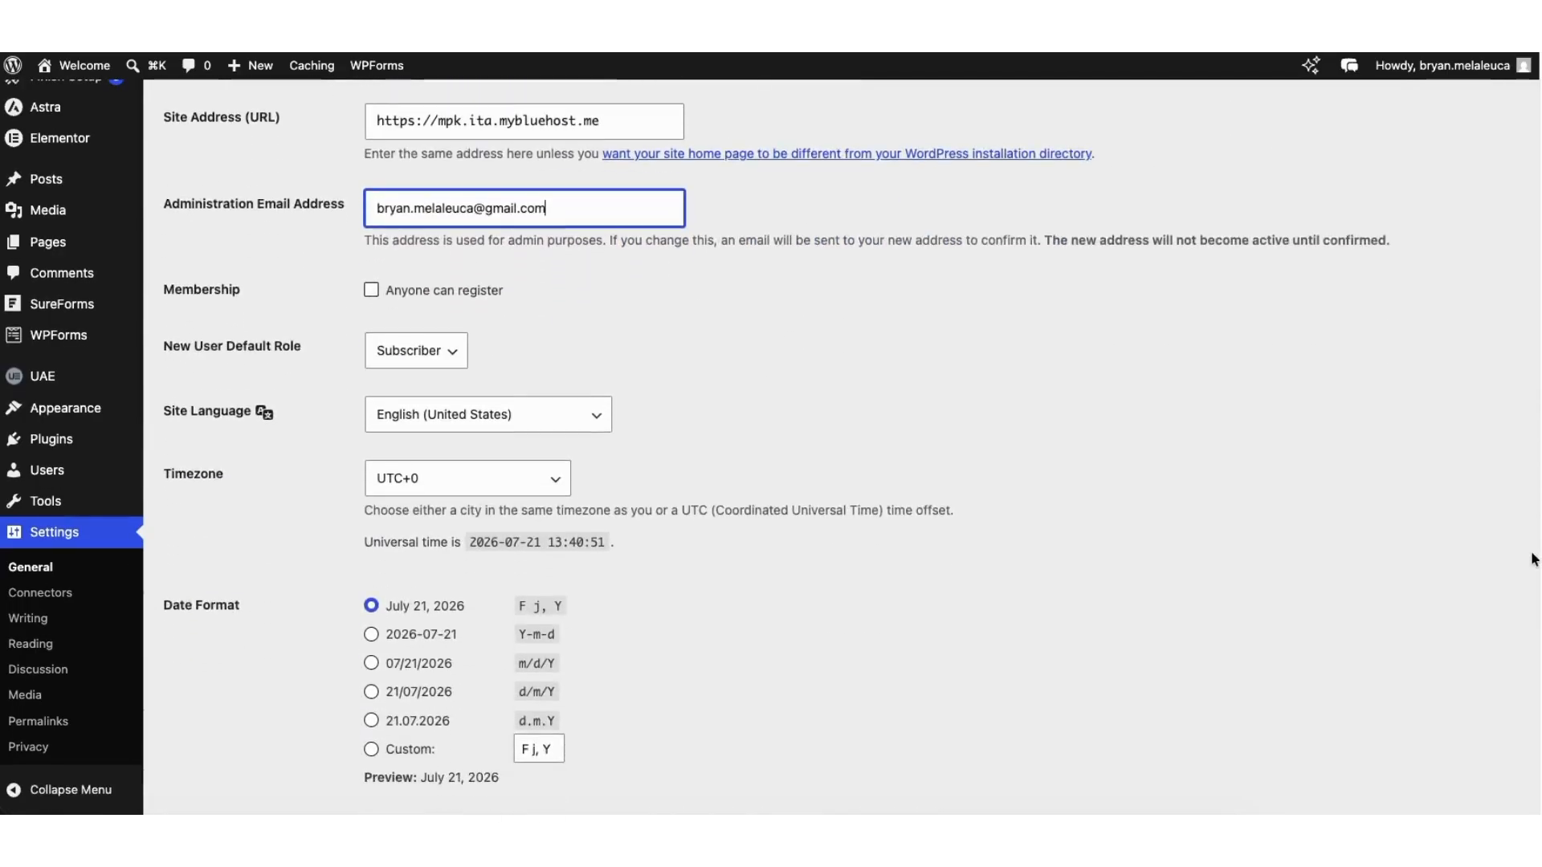
pyautogui.scroll(-1, 1534, 560)
pyautogui.click(398, 452)
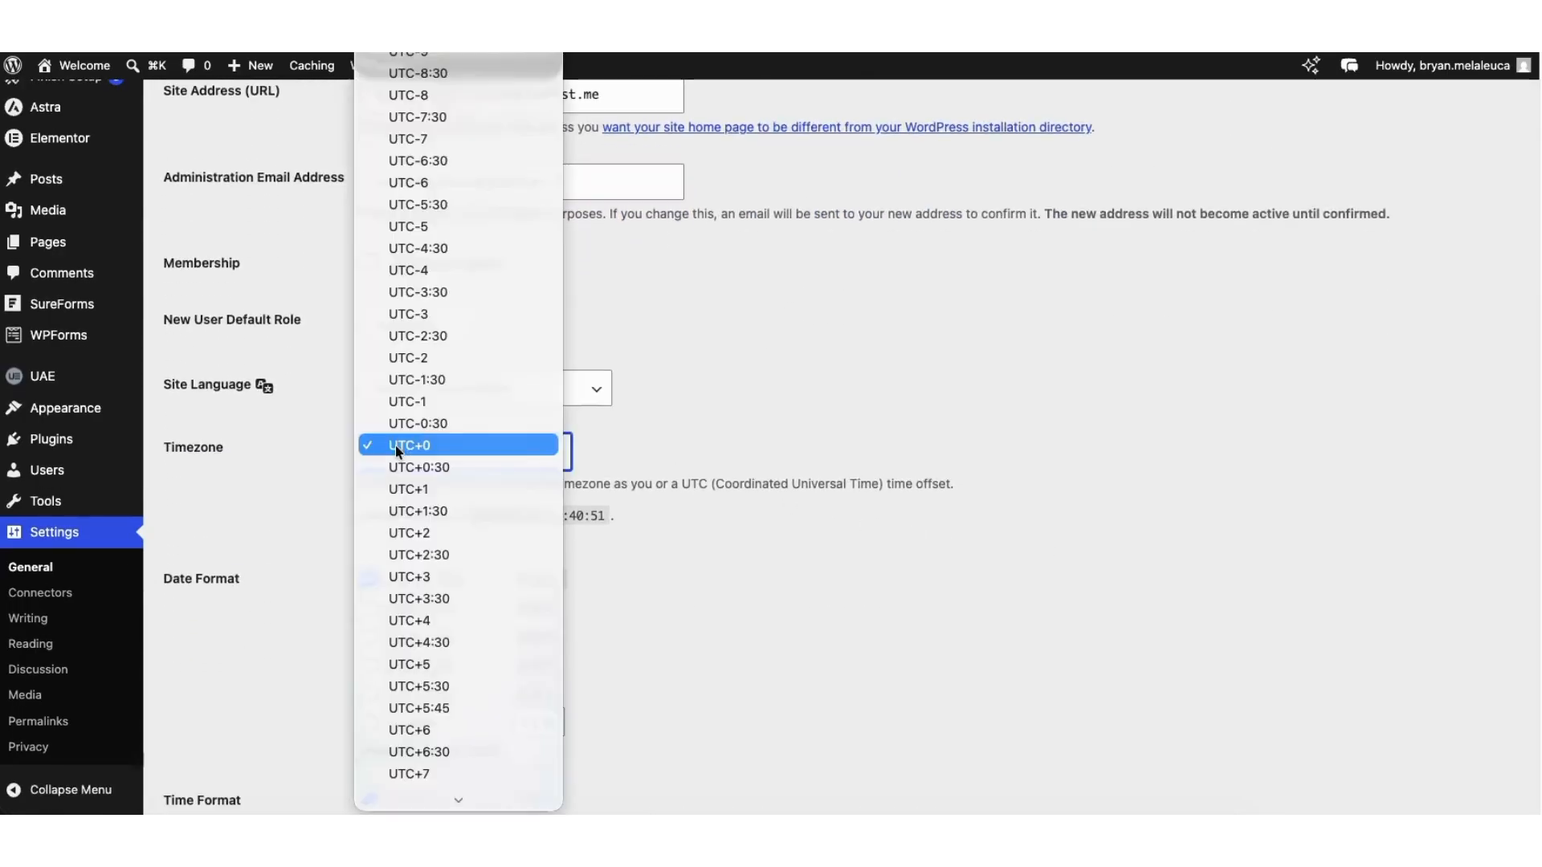
pyautogui.click(292, 471)
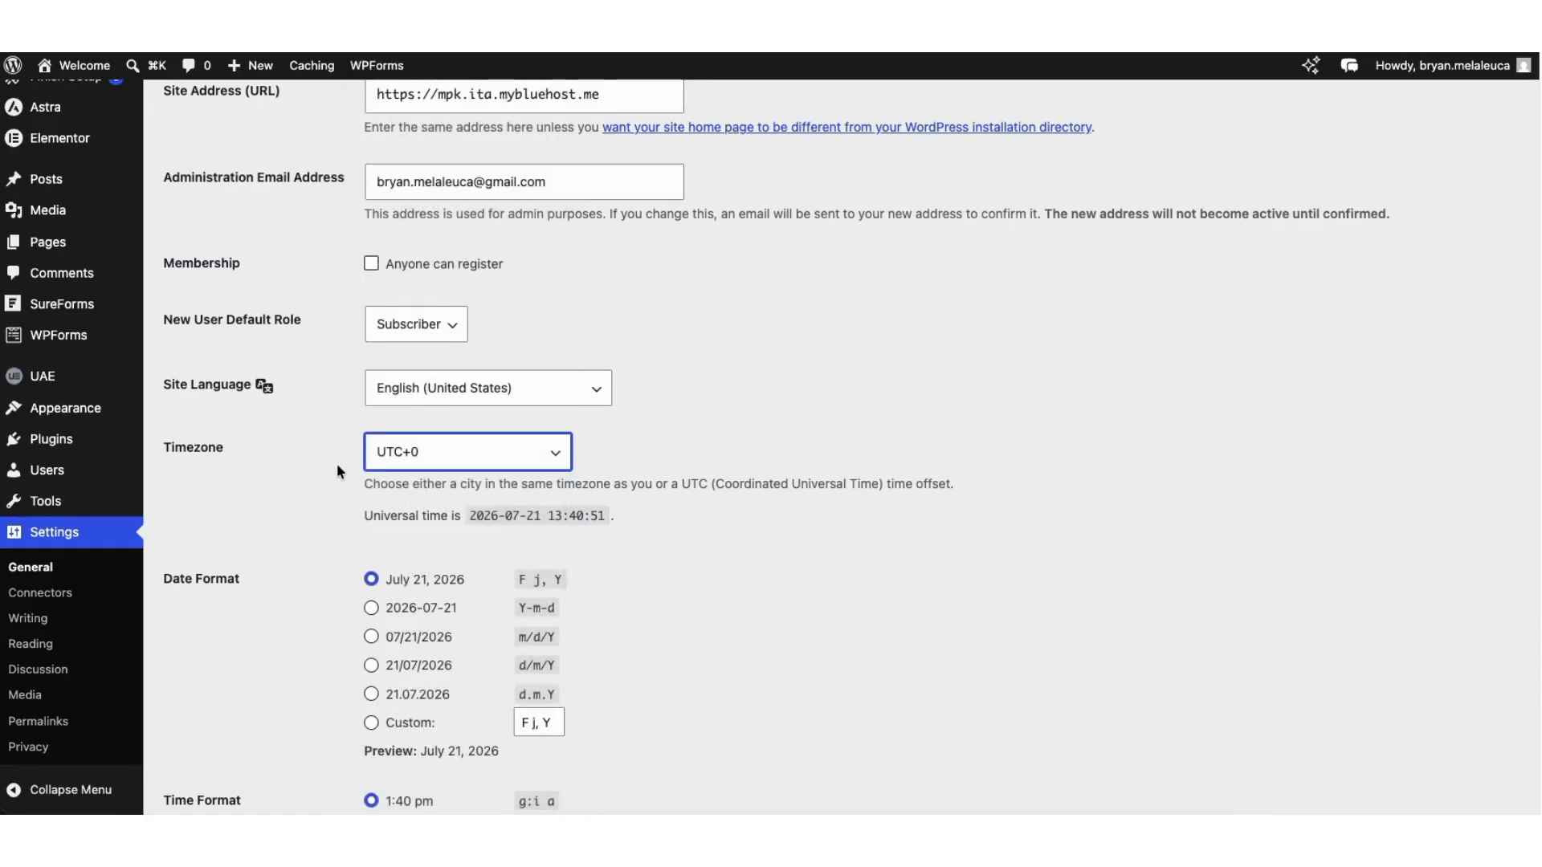
pyautogui.scroll(-6, 1381, 625)
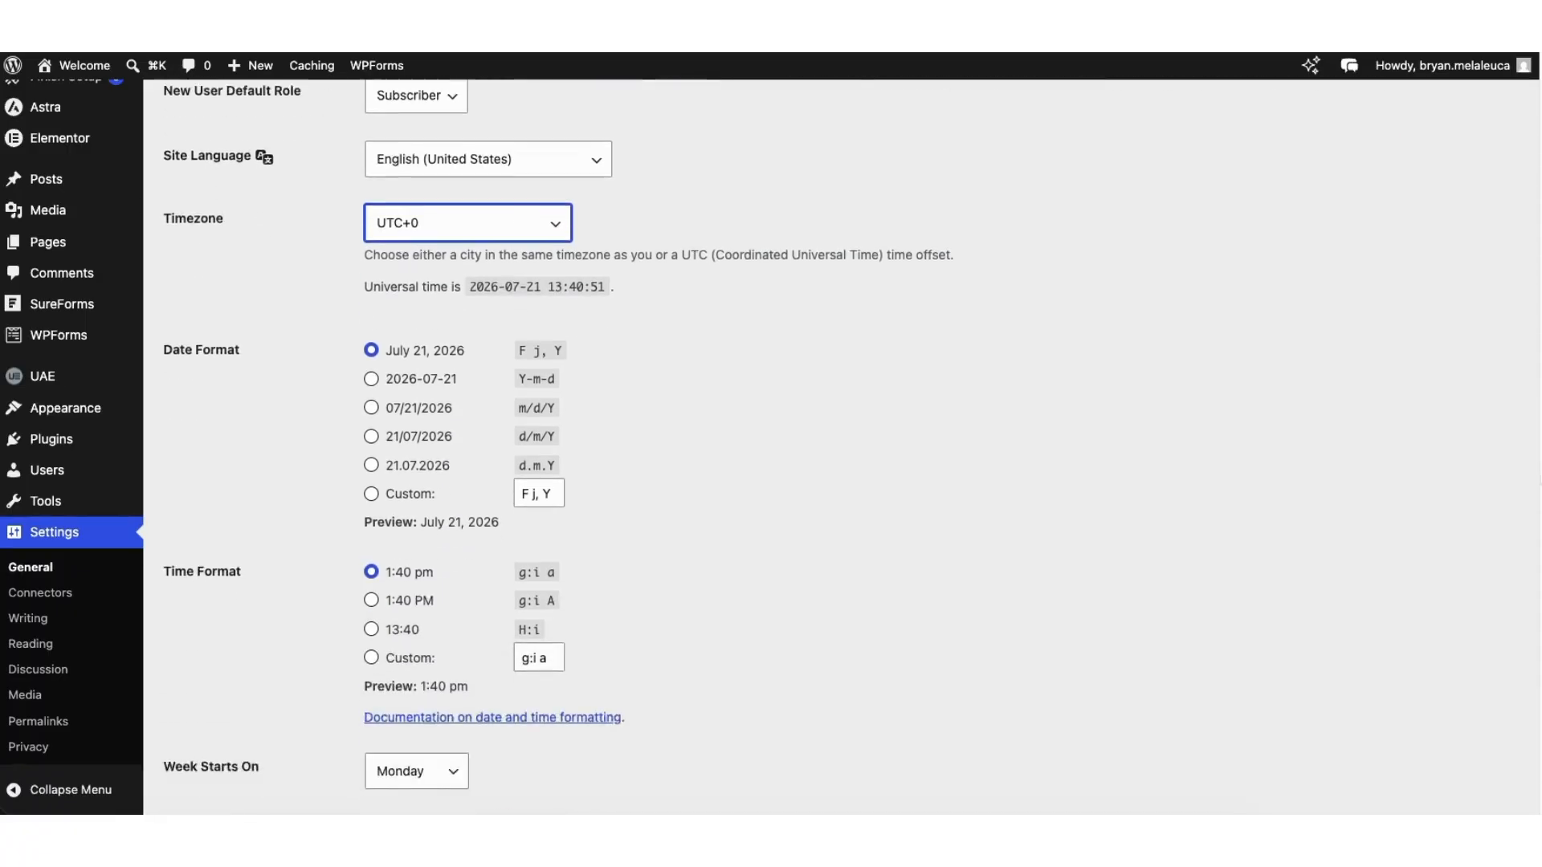
# Step: Open the Reading Settings and review the homepage, posts page choices and search engine visibility
pyautogui.click(205, 725)
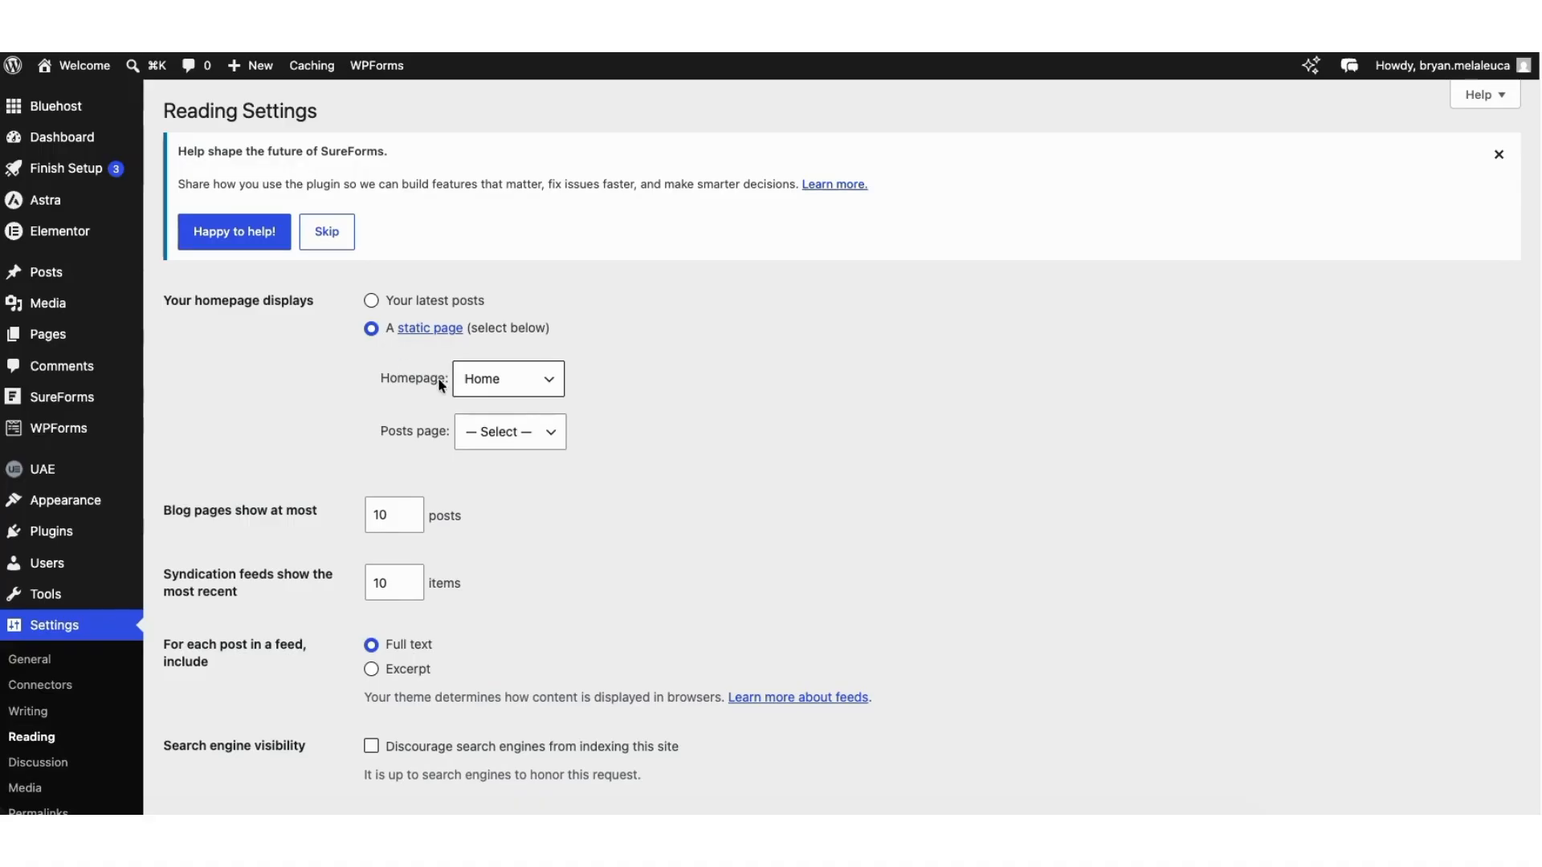
pyautogui.click(499, 432)
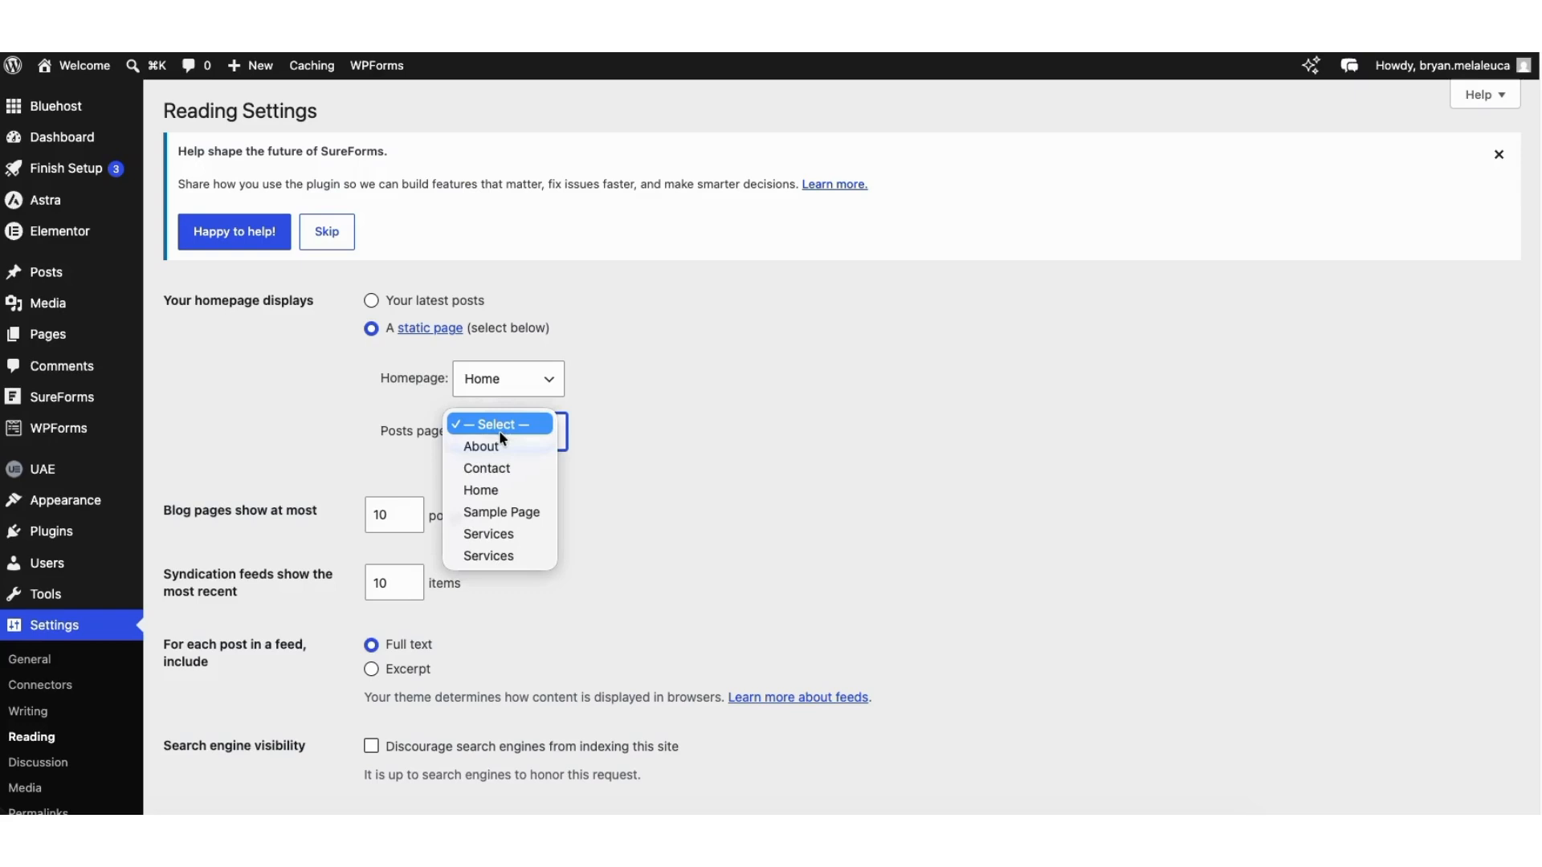
pyautogui.click(347, 421)
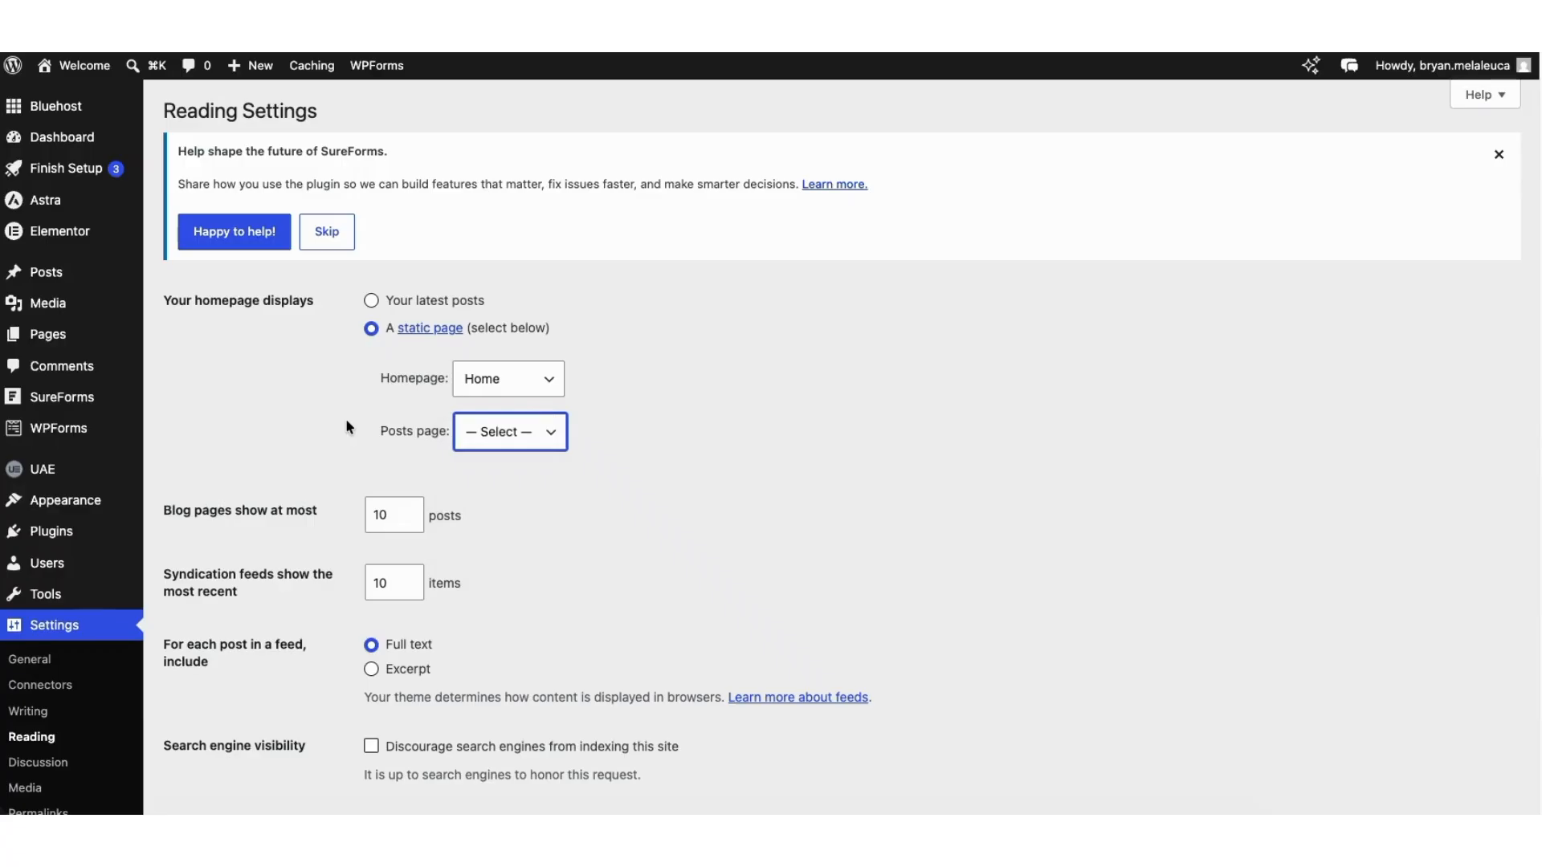
pyautogui.scroll(-3, 1444, 444)
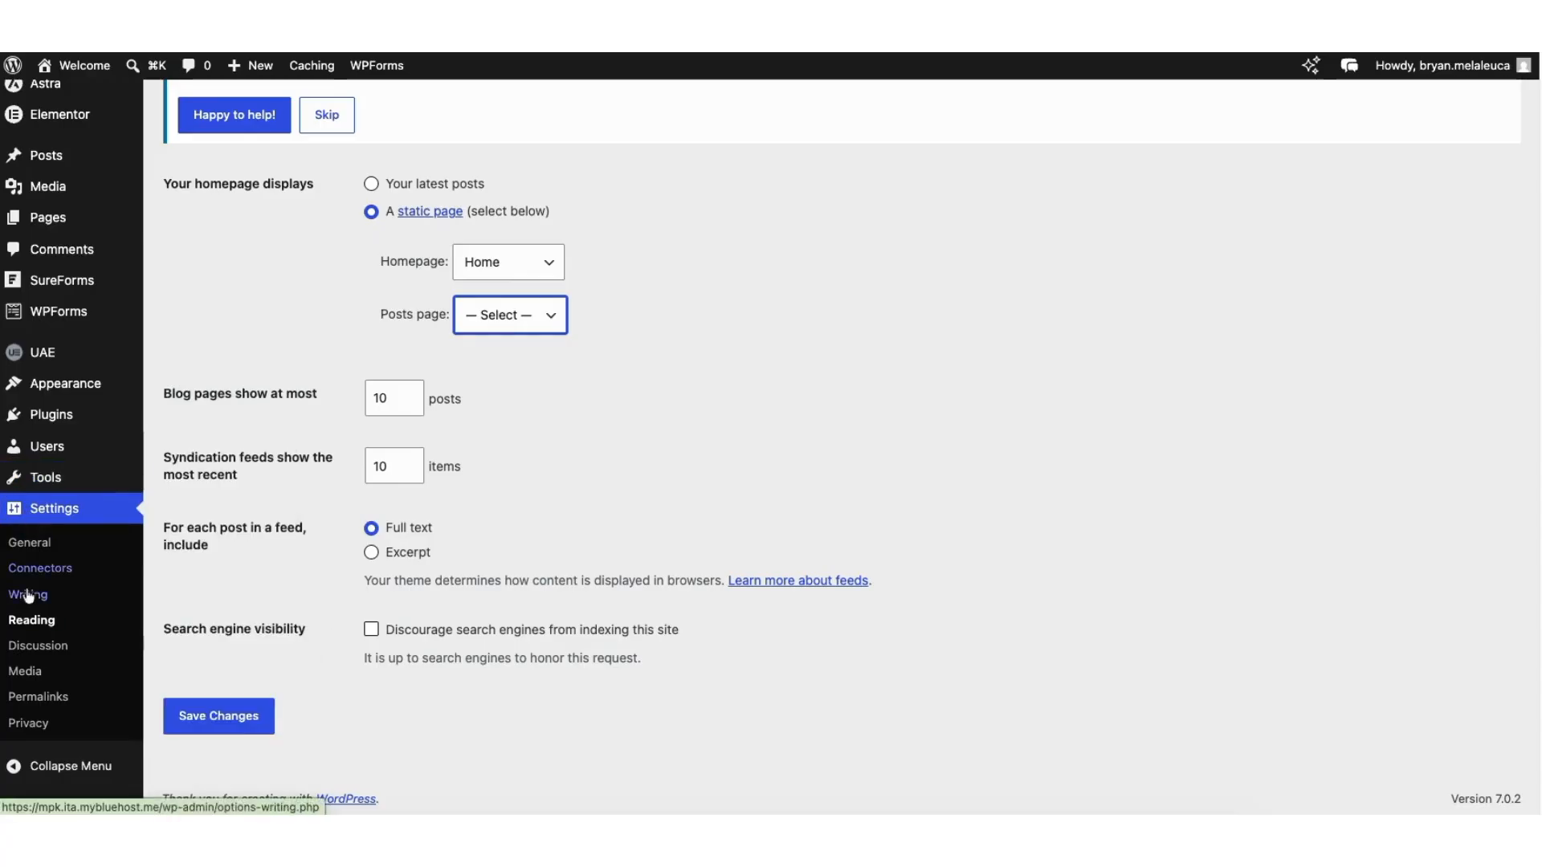
# Step: Review the permalink structure options and open the Privacy settings
pyautogui.click(32, 695)
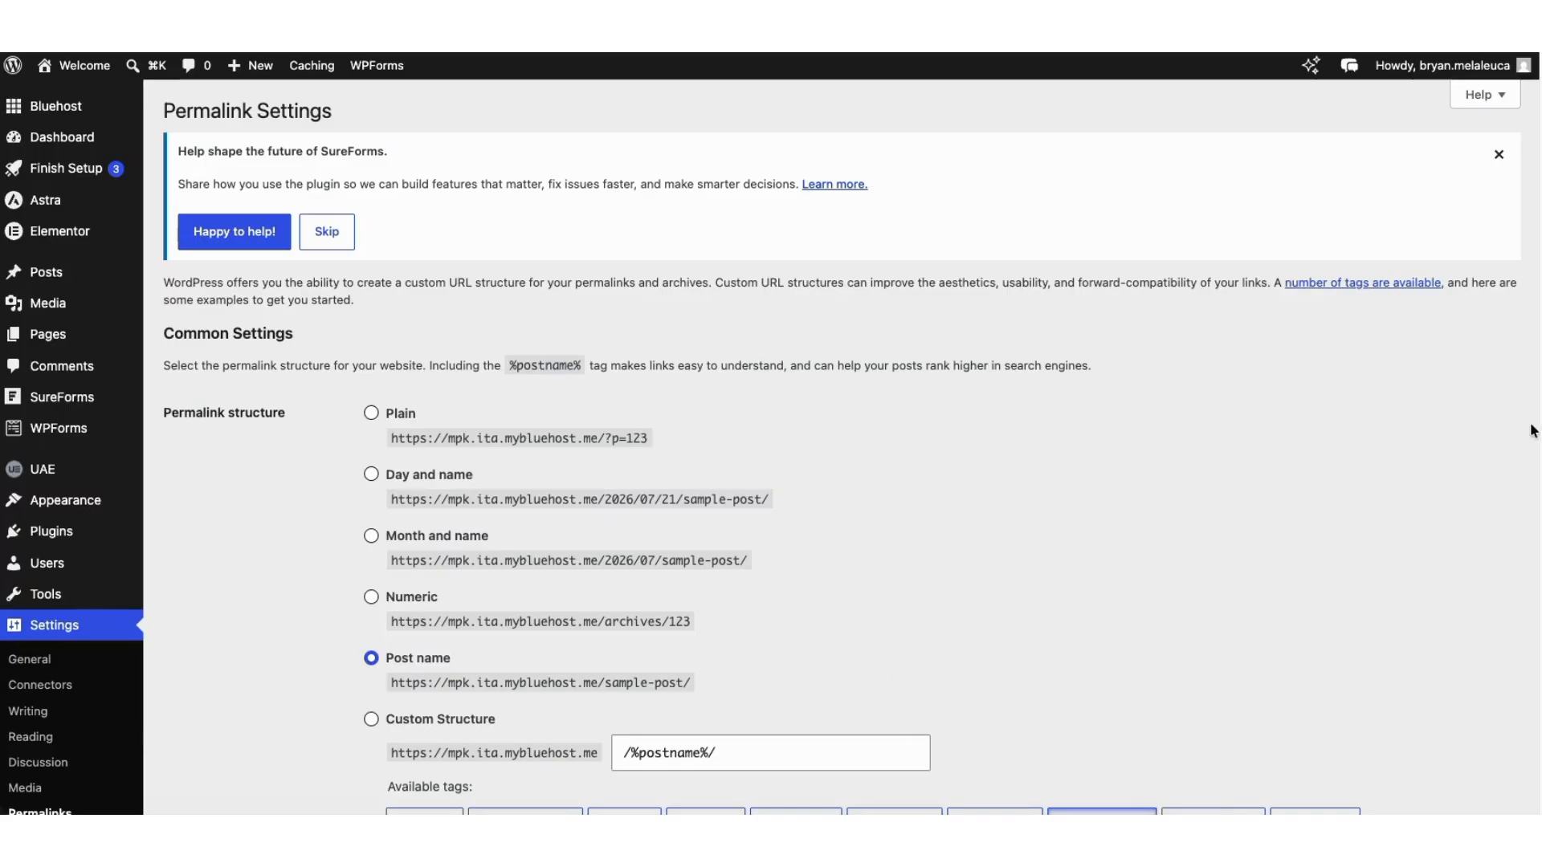
pyautogui.scroll(-5, 1532, 423)
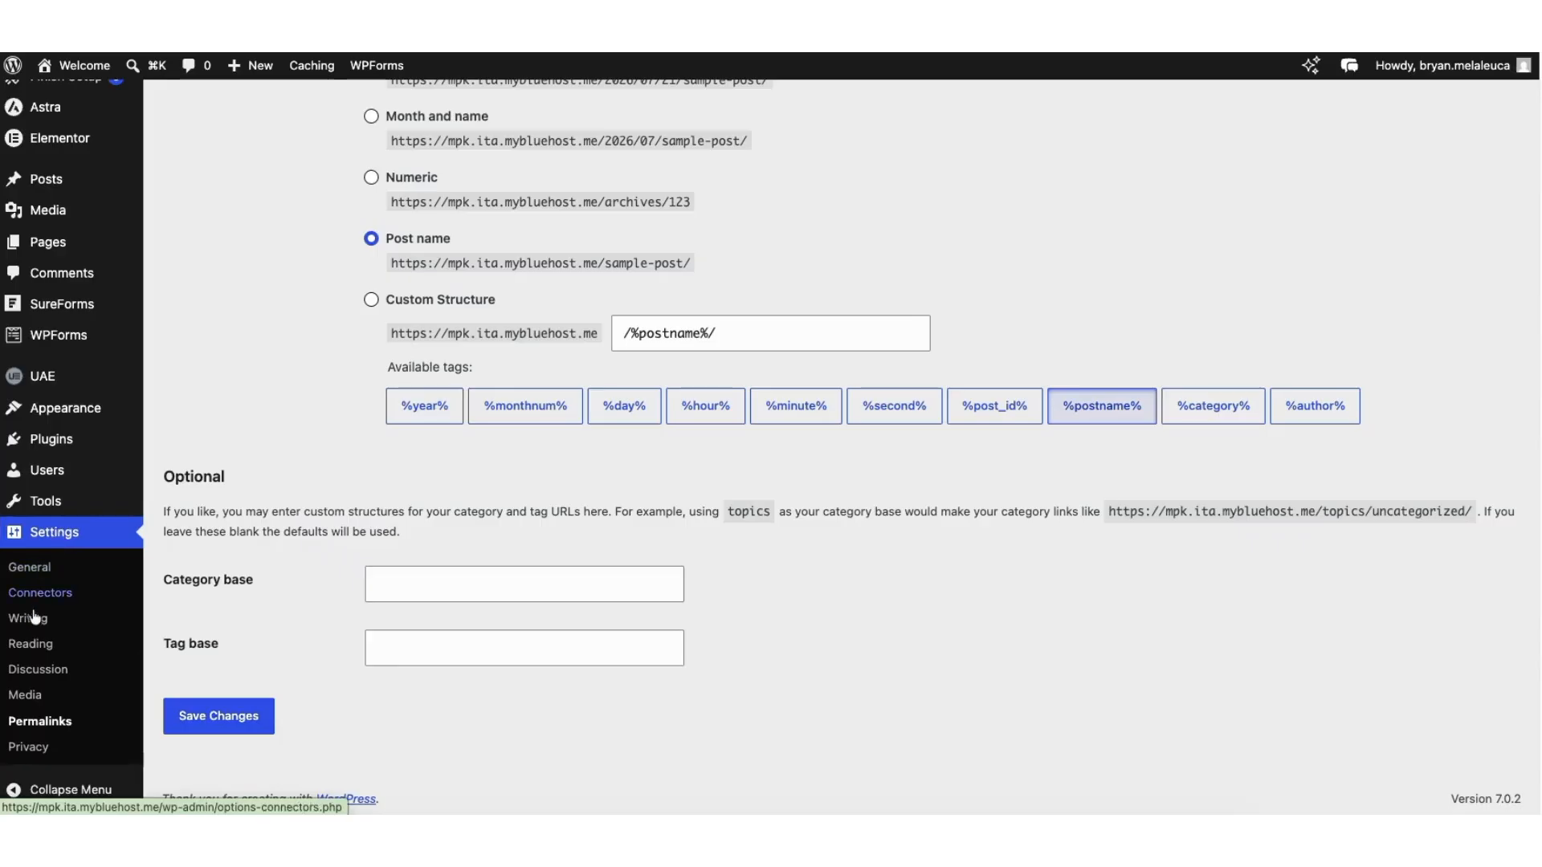
pyautogui.click(20, 747)
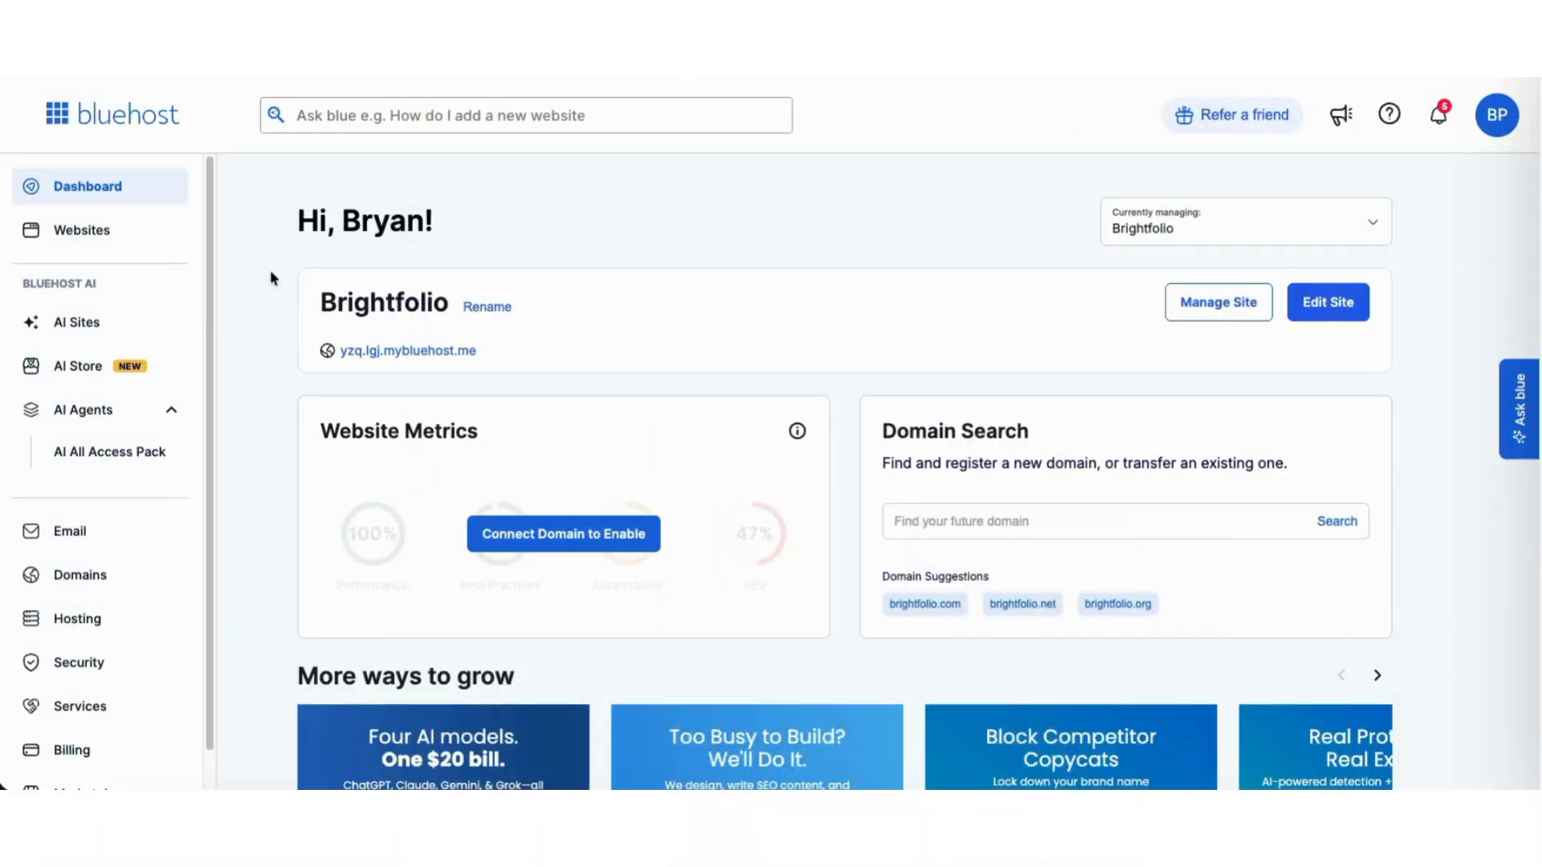
# Step: Open the list of websites in Bluehost and open site management for the first Welcome website
pyautogui.click(97, 236)
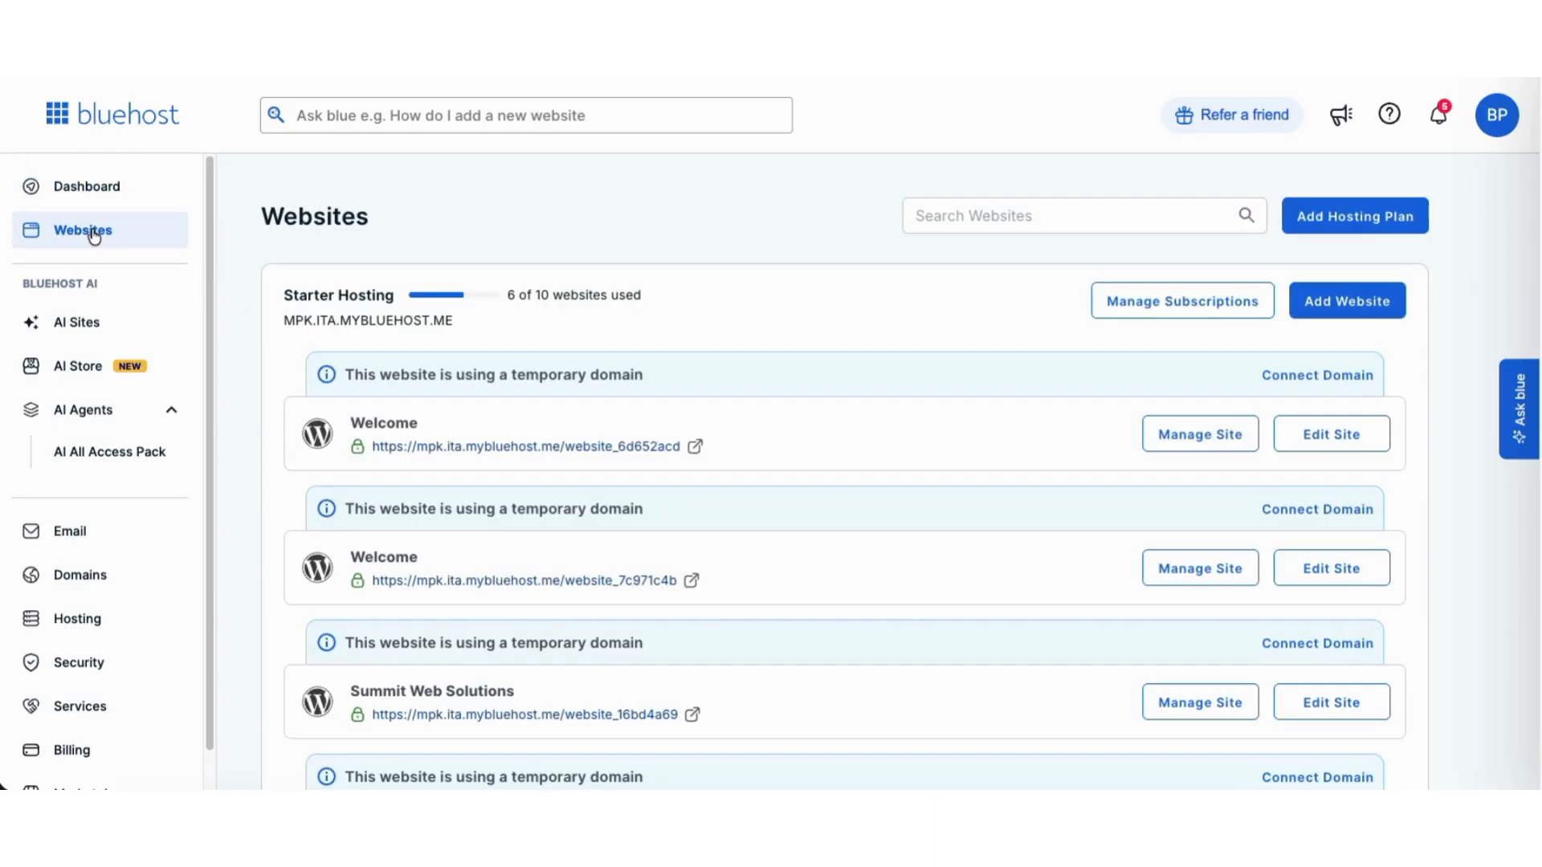
pyautogui.click(1192, 436)
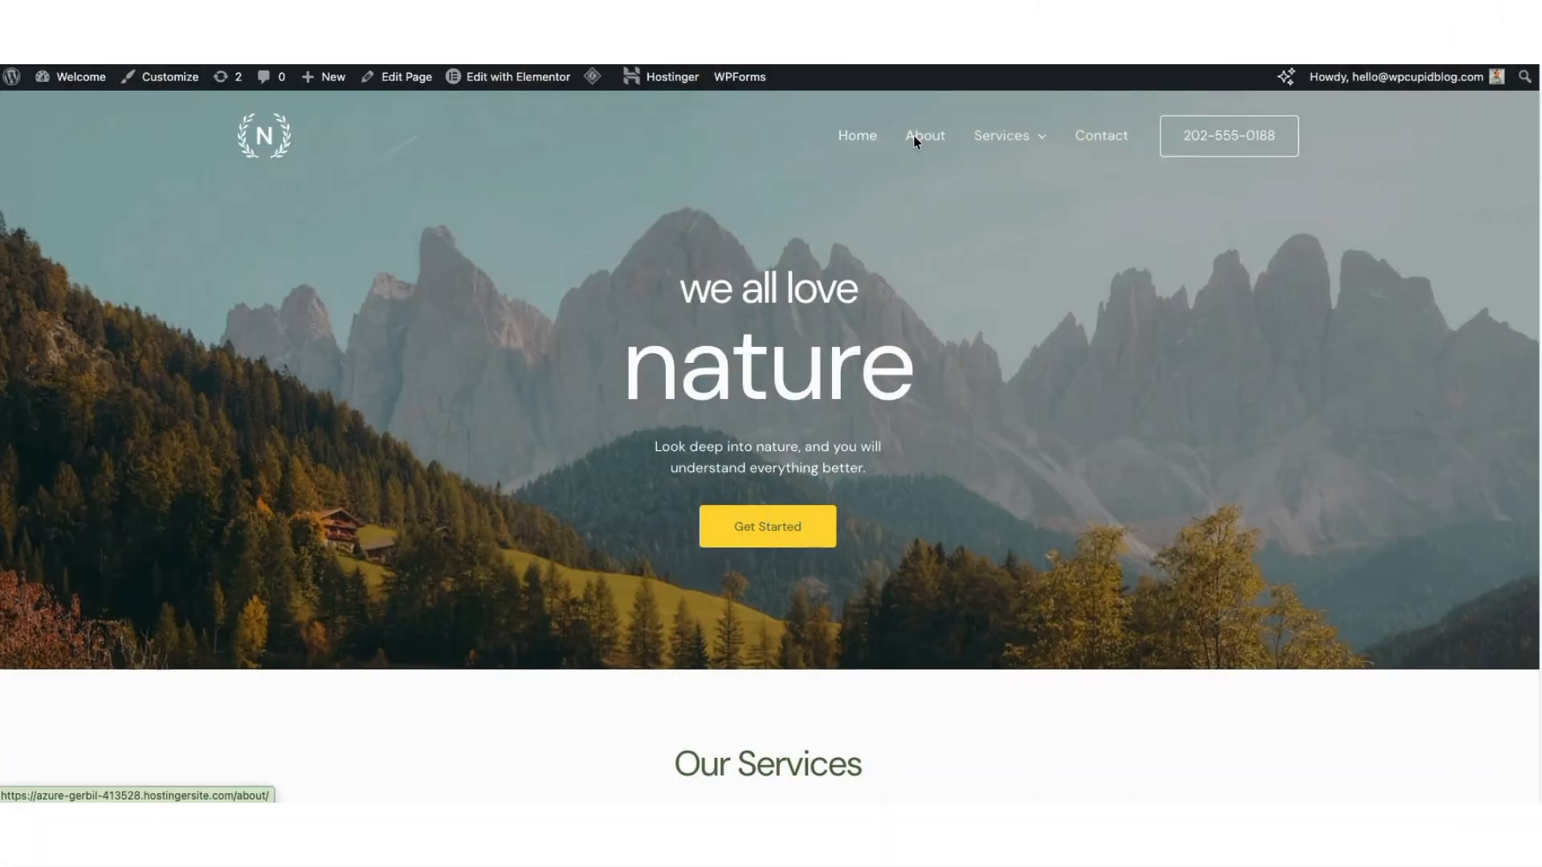
# Step: View the About page, then review the contact details and message form on the Contact page
pyautogui.click(916, 141)
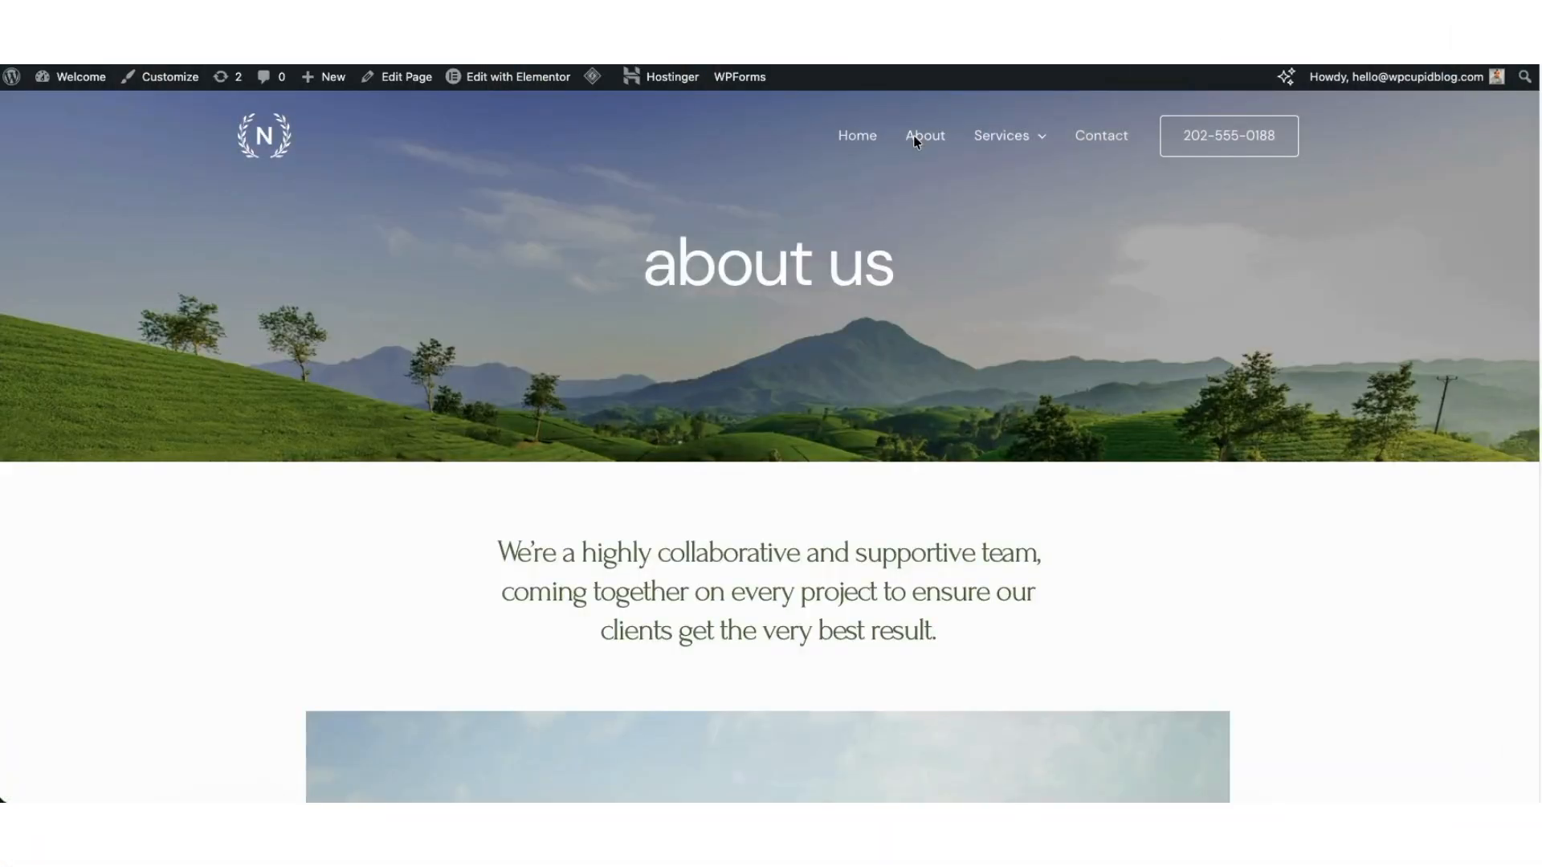
pyautogui.click(1097, 141)
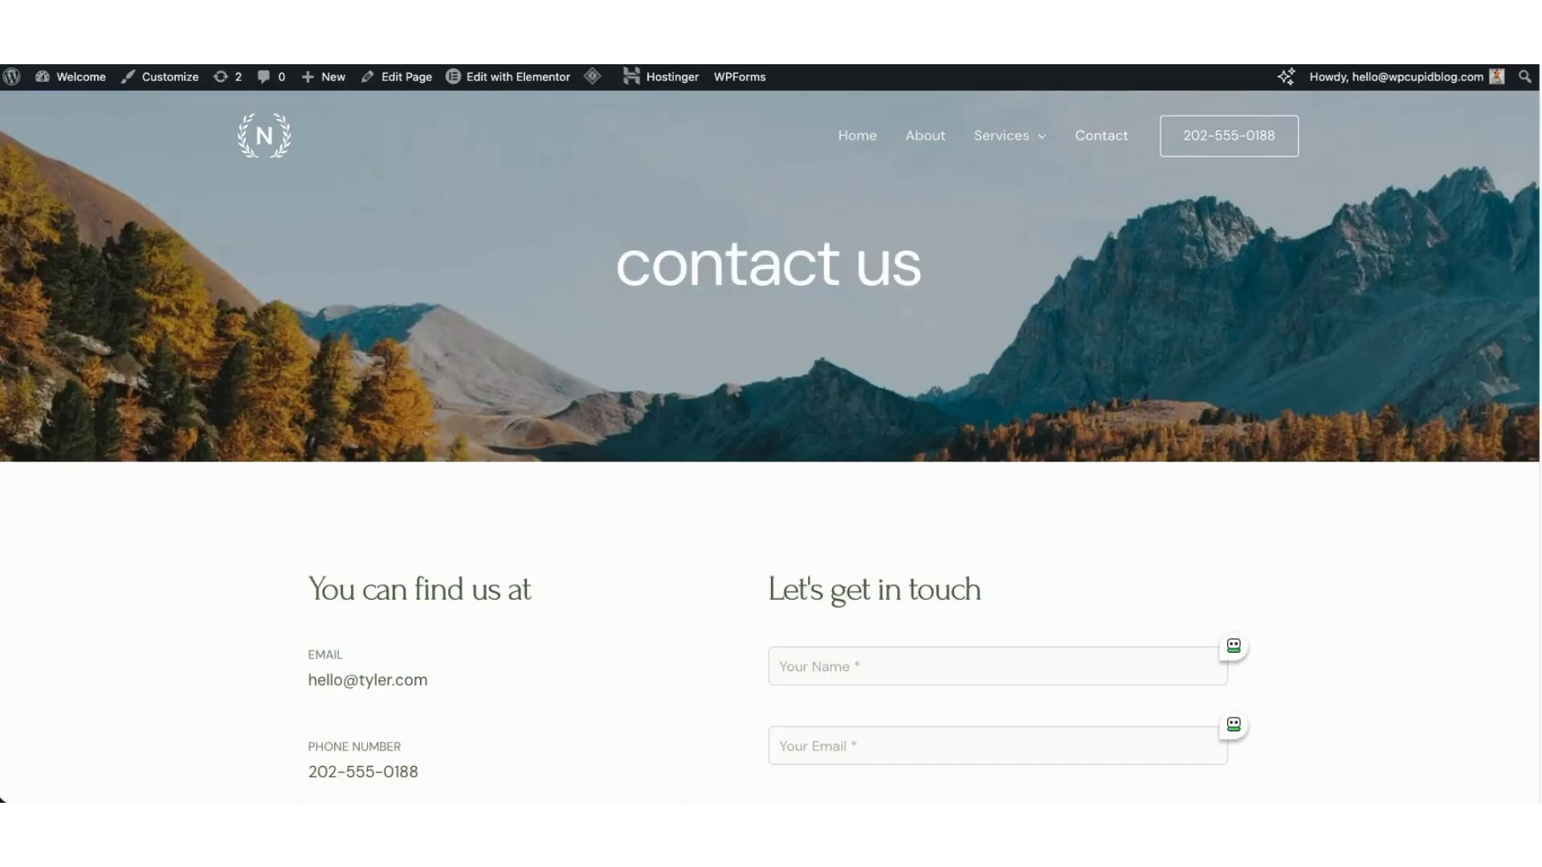
pyautogui.scroll(-6, 1524, 251)
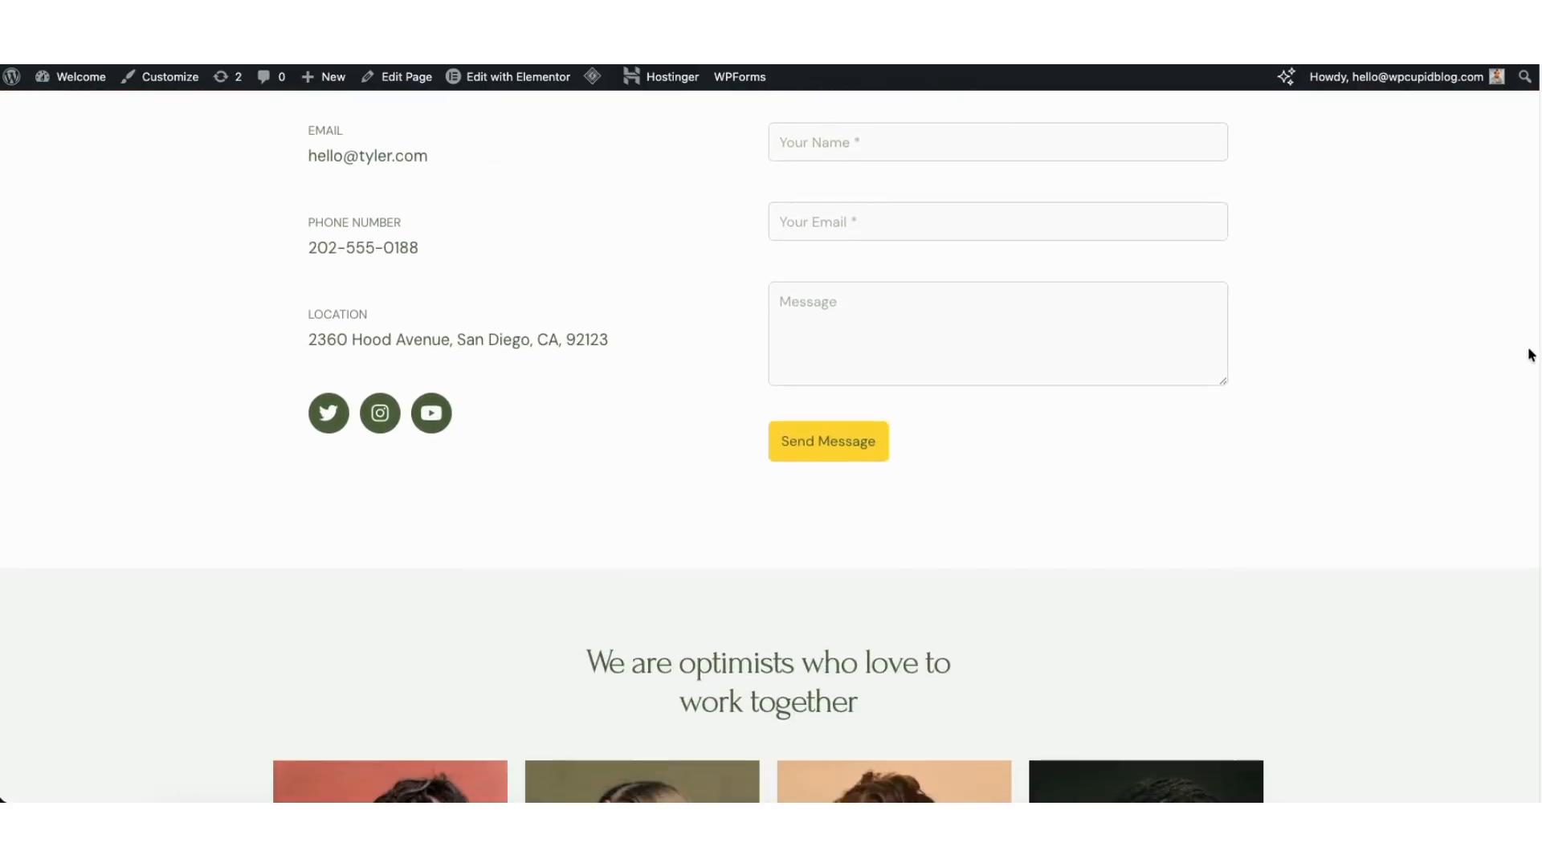
pyautogui.scroll(-4, 1530, 351)
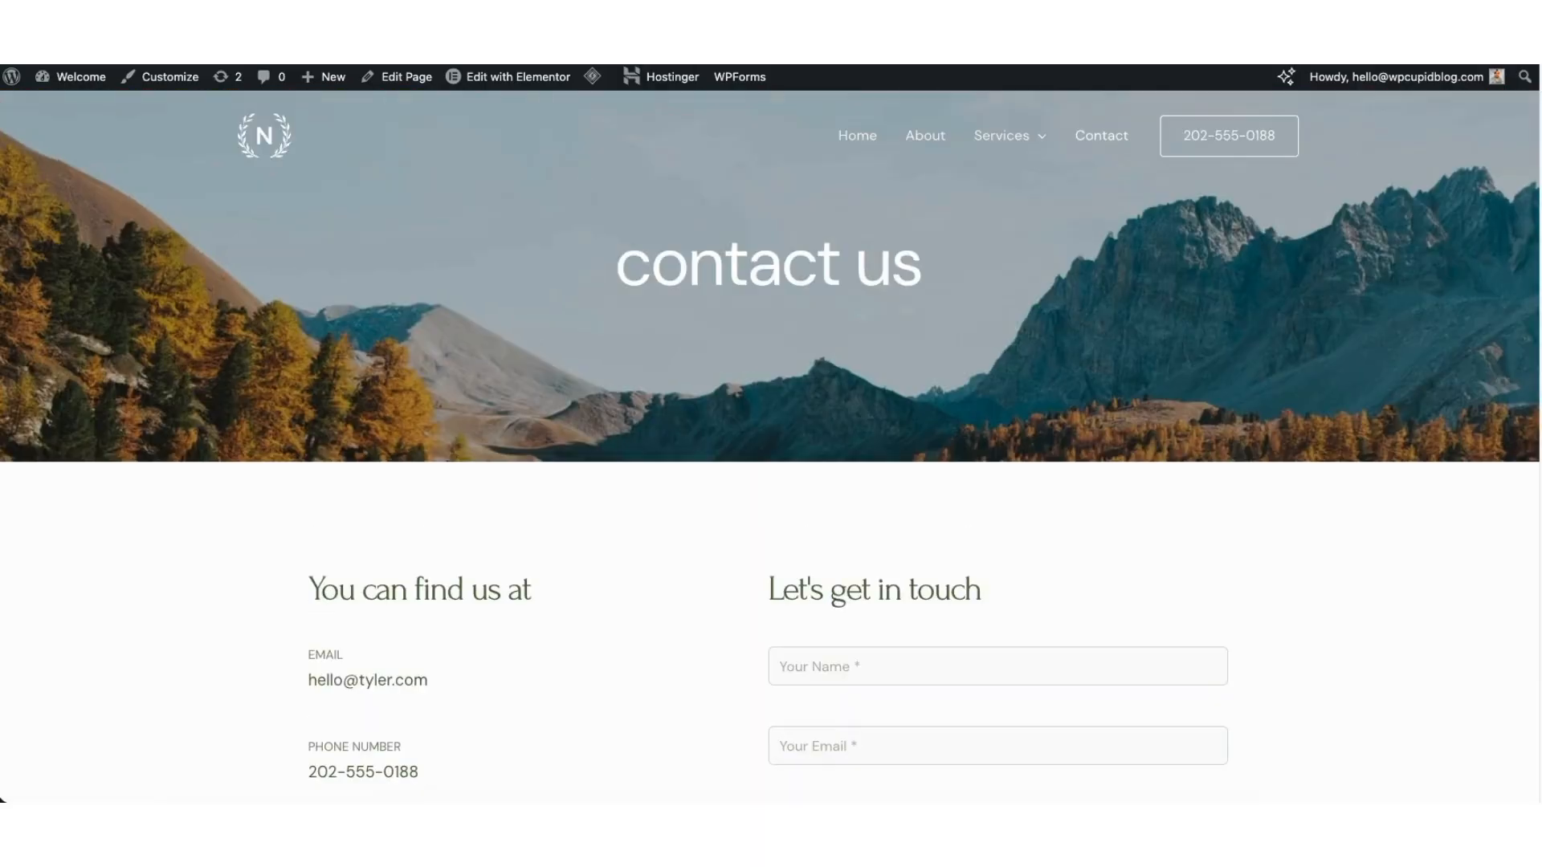
pyautogui.moveTo(1008, 138)
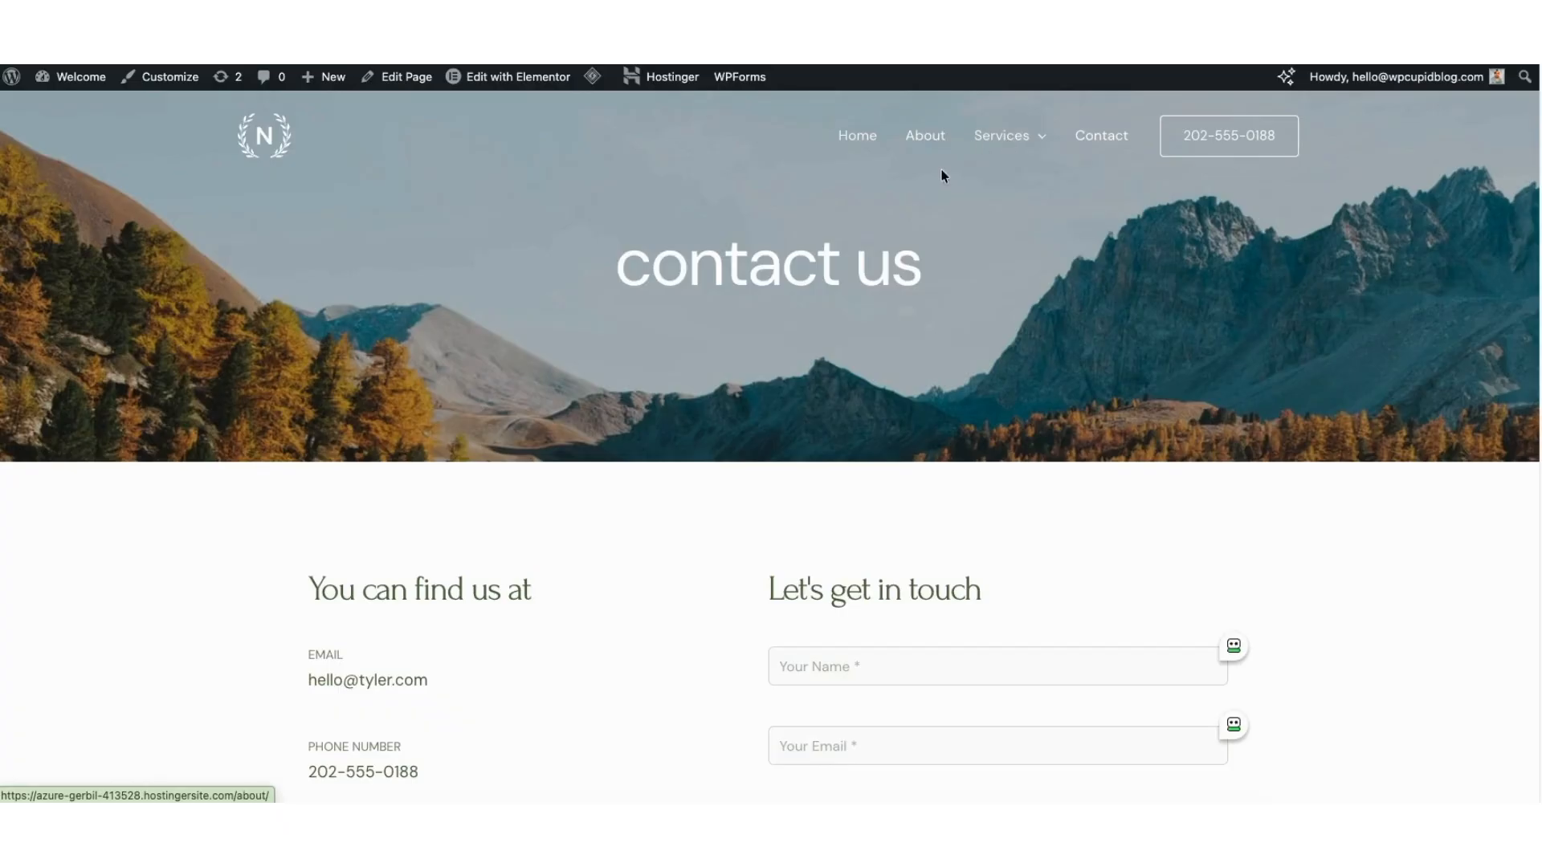
# Step: Return to the site's Home page, then recheck the "Let's get in touch" form on the Contact page
pyautogui.click(857, 136)
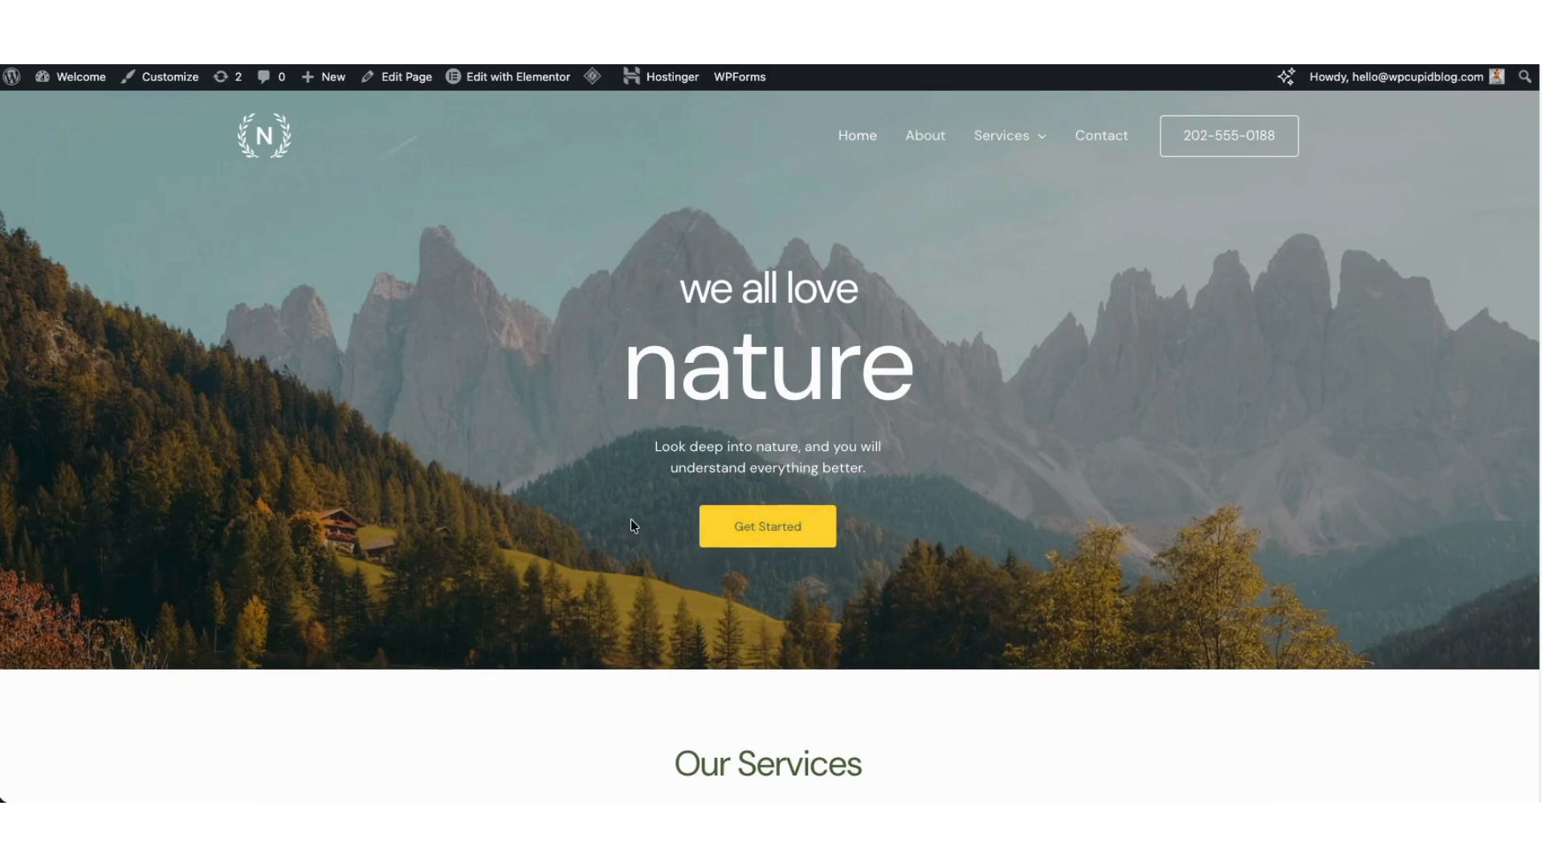
pyautogui.click(1099, 135)
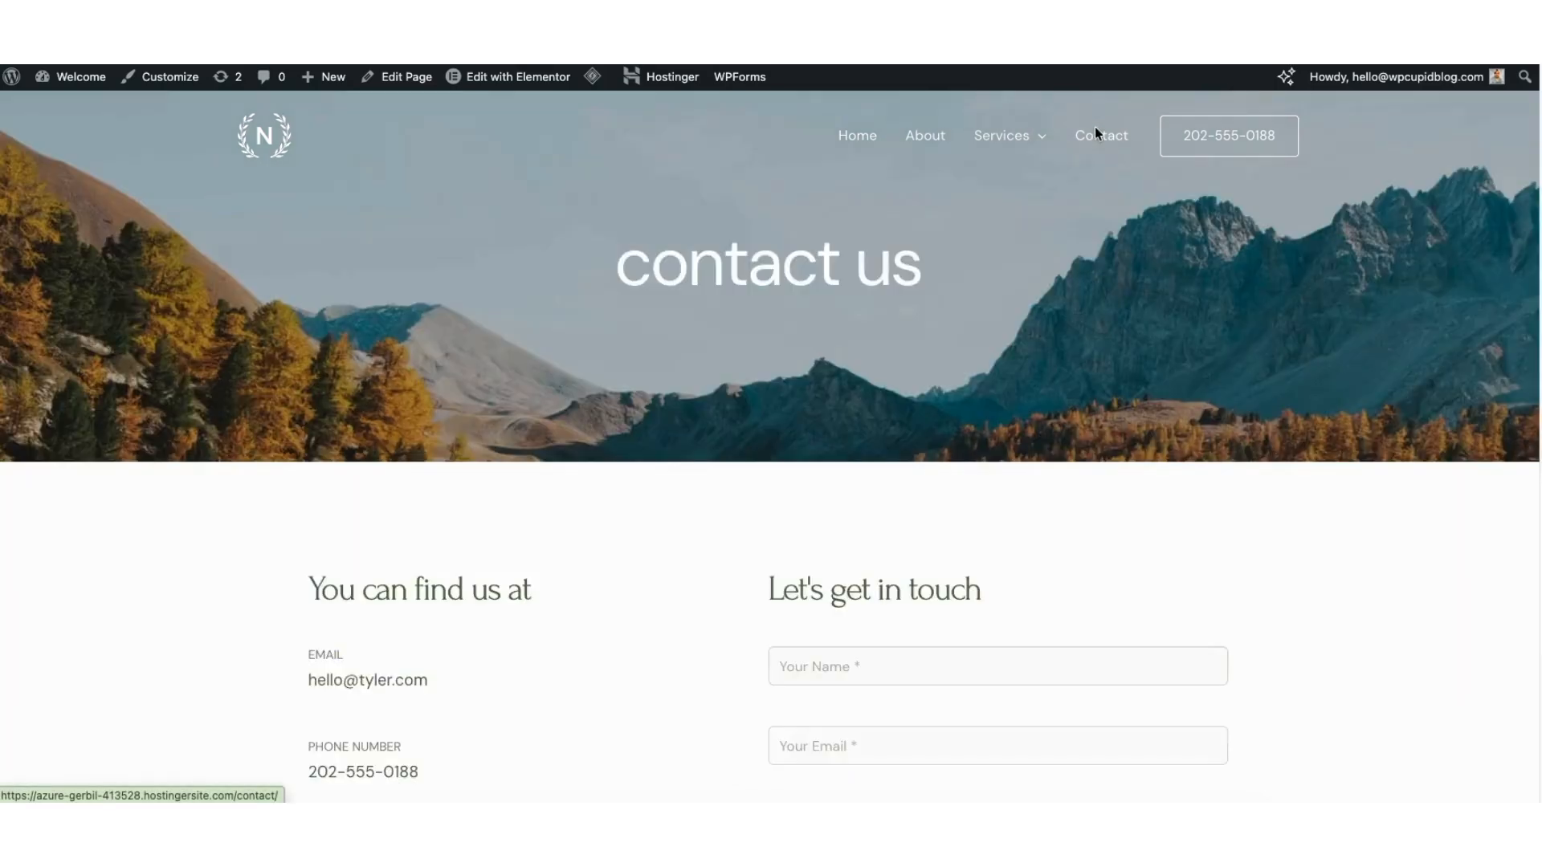
pyautogui.scroll(-4, 1540, 315)
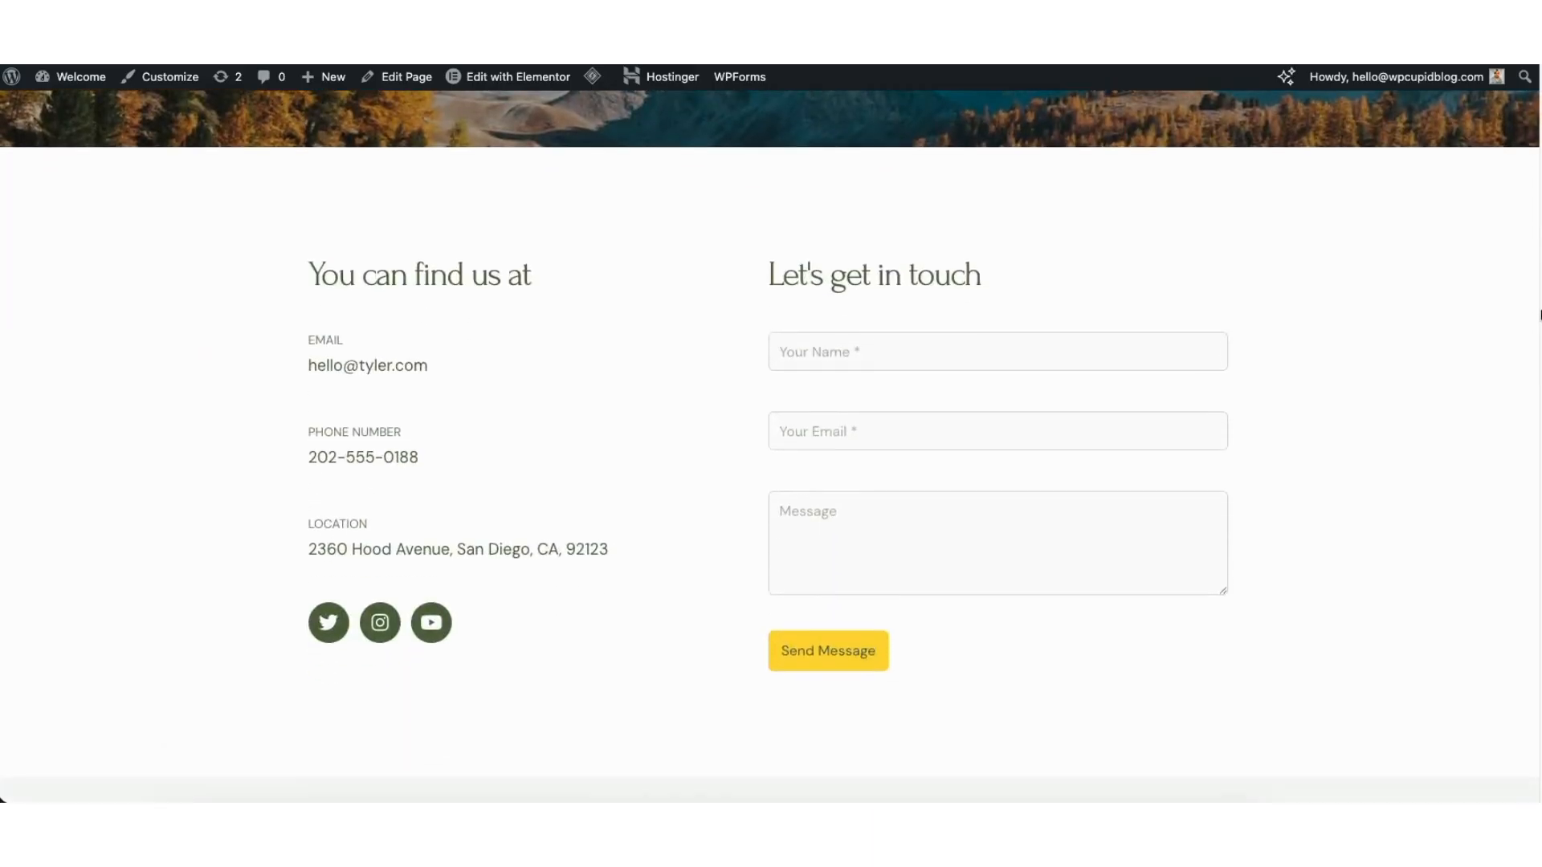
pyautogui.scroll(1, 1540, 315)
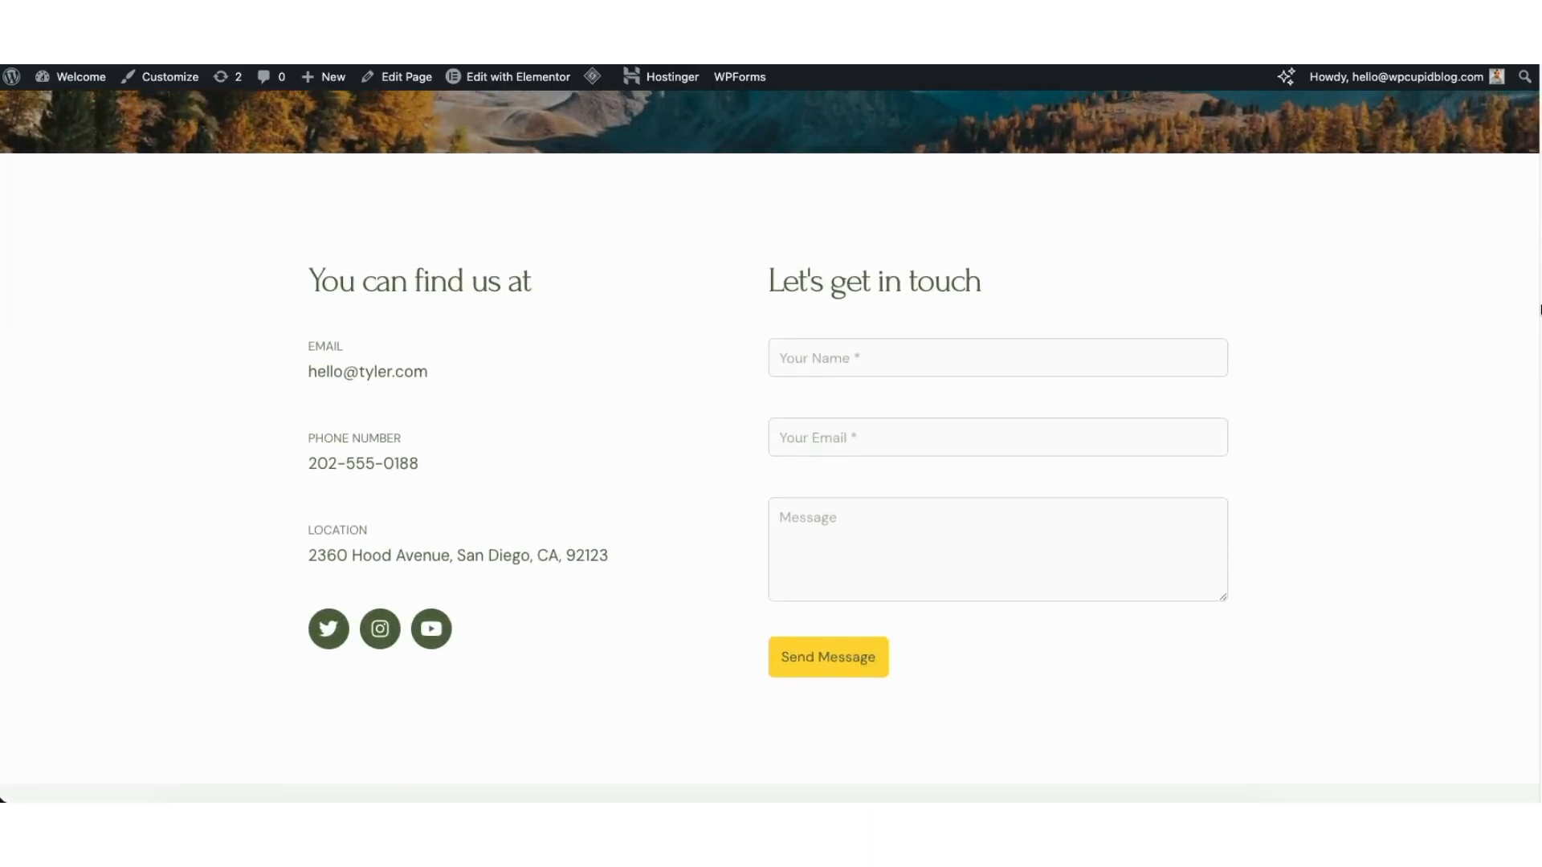
pyautogui.scroll(1, 1540, 284)
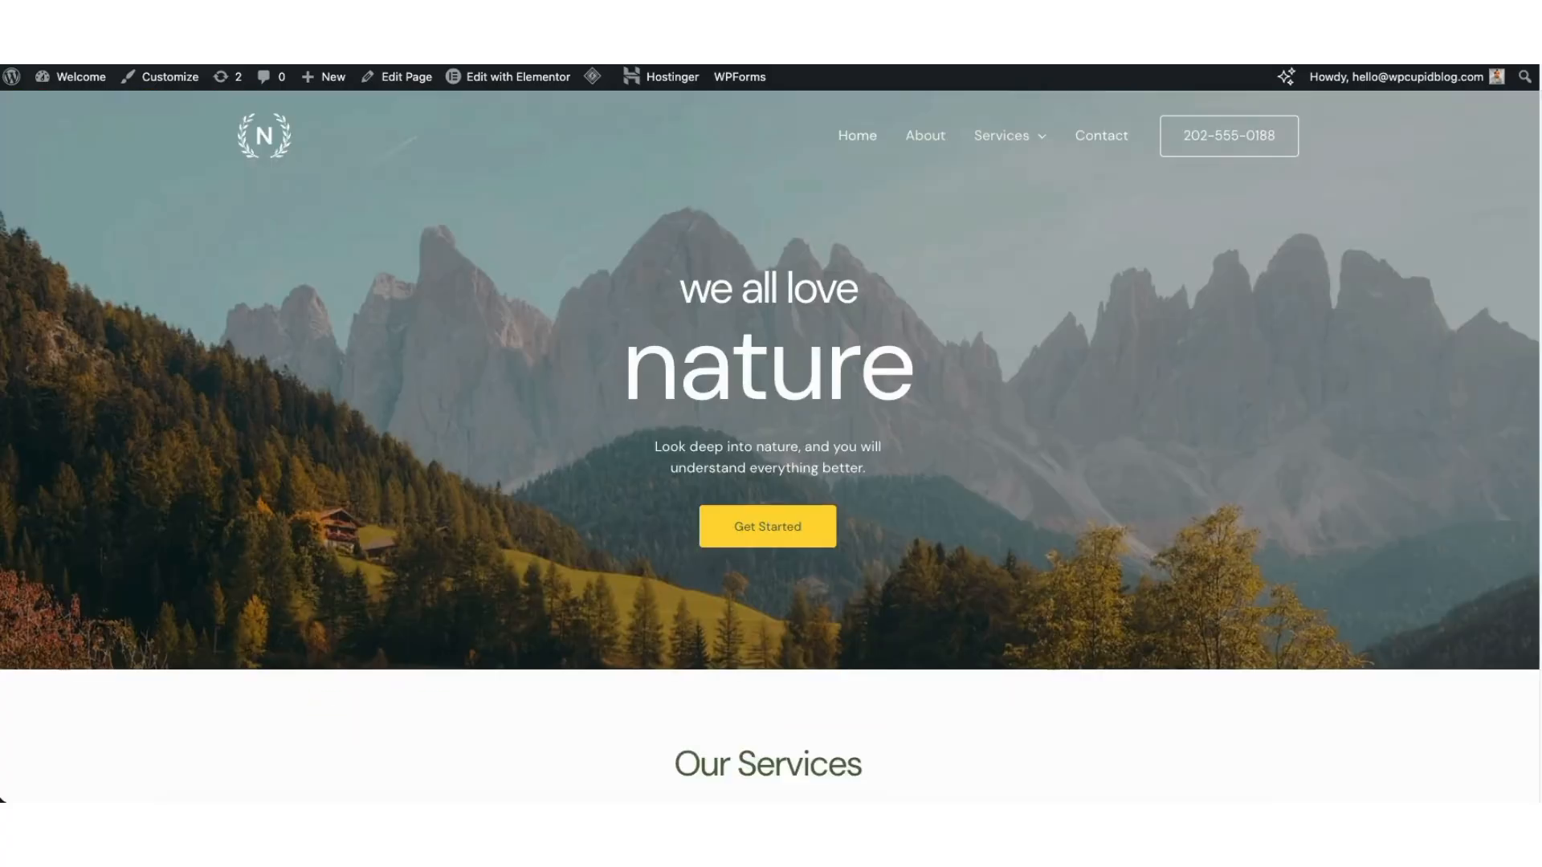
# Step: Review the finished home page from the hero banner through the Our Services section
pyautogui.scroll(-2, 769, 434)
pyautogui.scroll(-5, 770, 434)
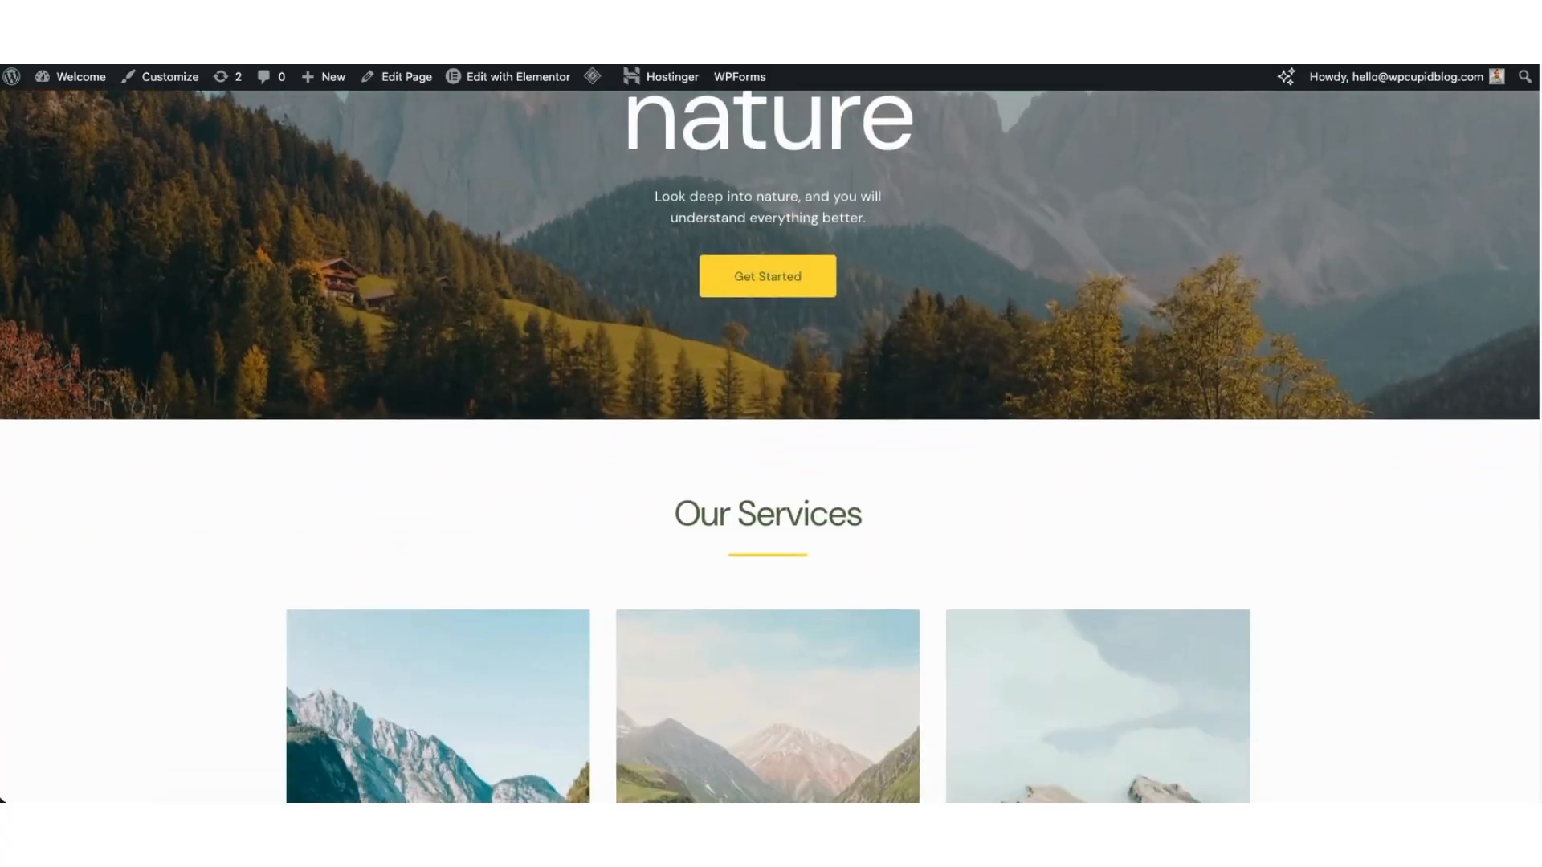
pyautogui.scroll(-5, 770, 434)
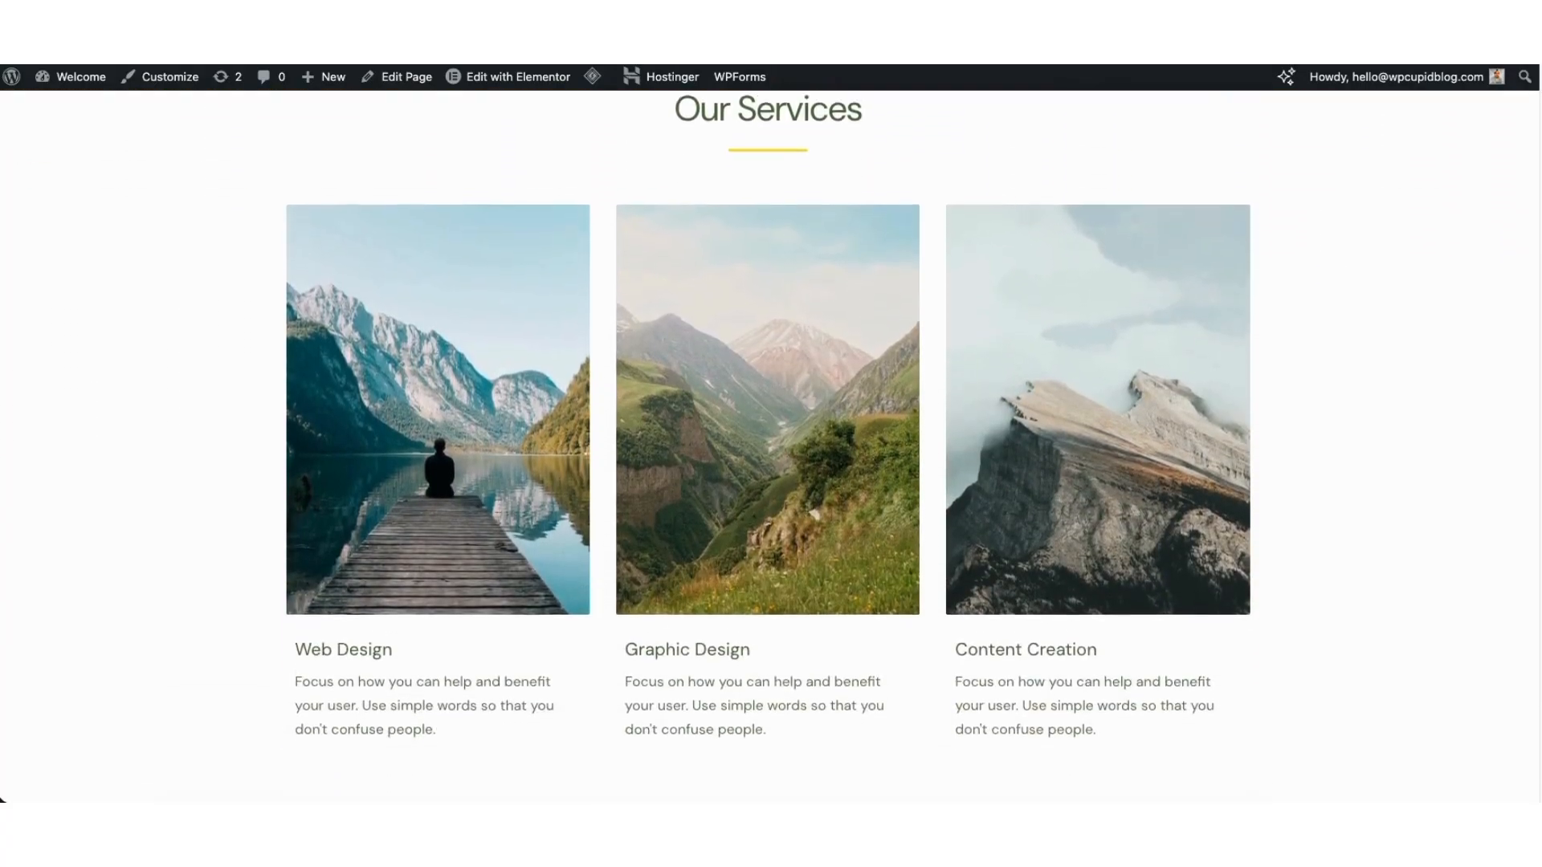
pyautogui.scroll(-2, 770, 434)
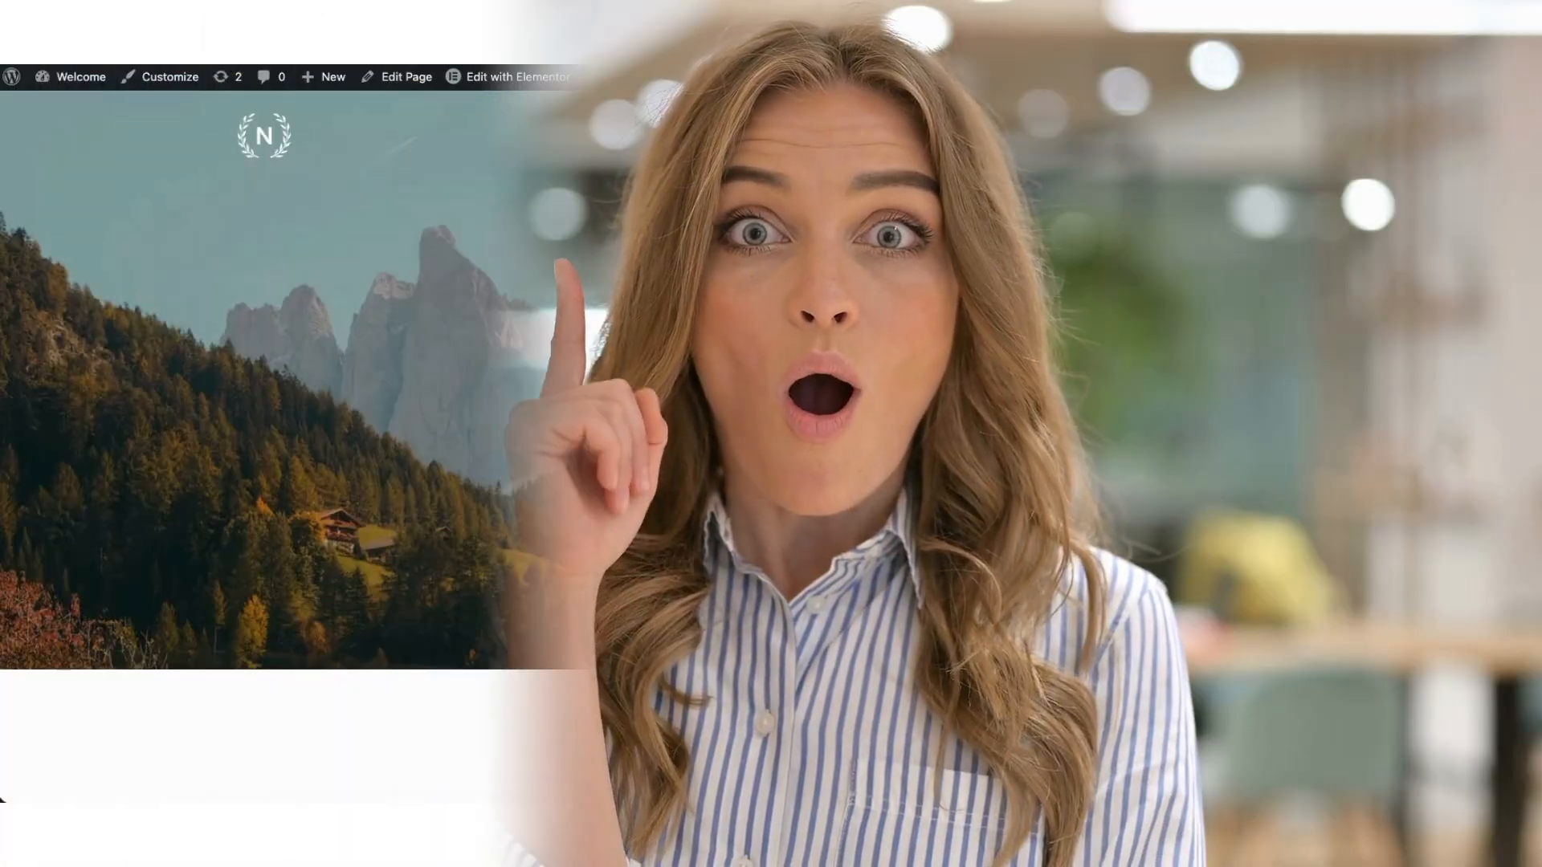
pyautogui.scroll(-5, 770, 446)
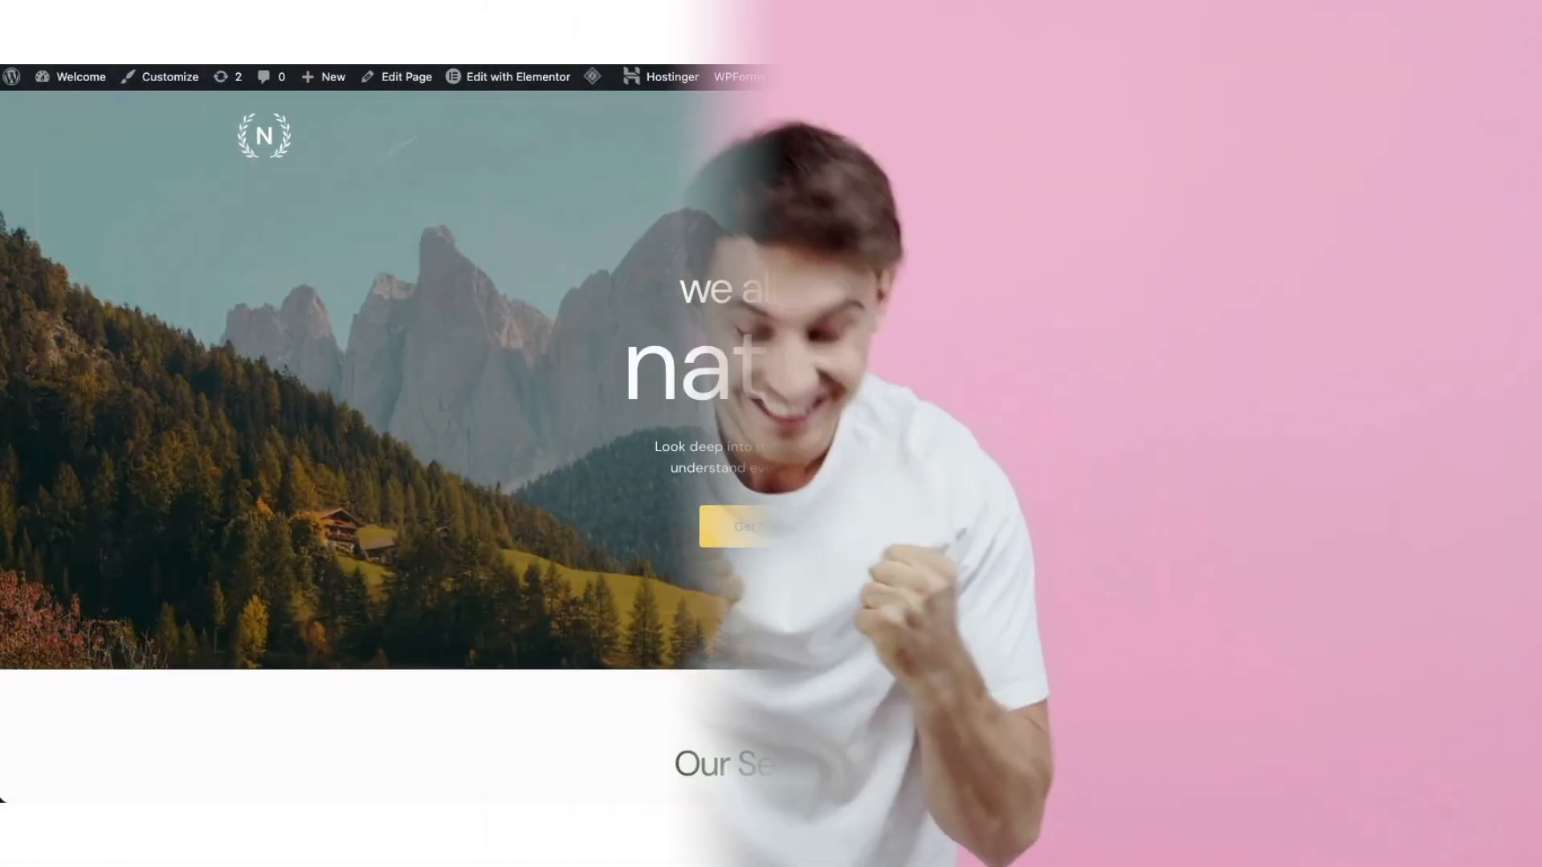
pyautogui.scroll(-2, 771, 450)
# Step: Browse the Elementor website designs in the Starter Templates library
pyautogui.scroll(-5, 771, 450)
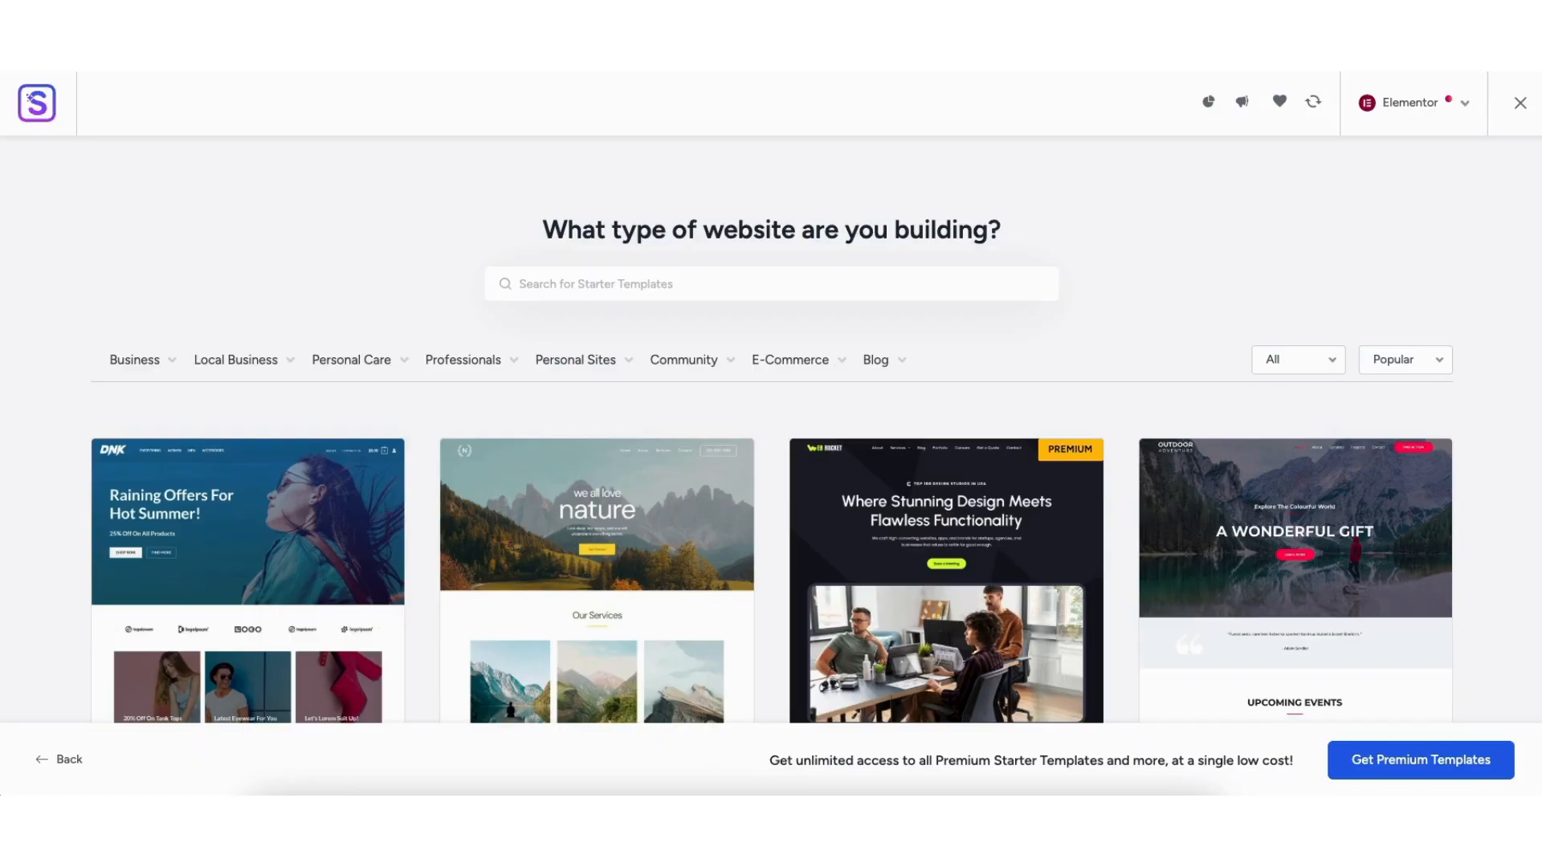
pyautogui.scroll(-6, 180, 105)
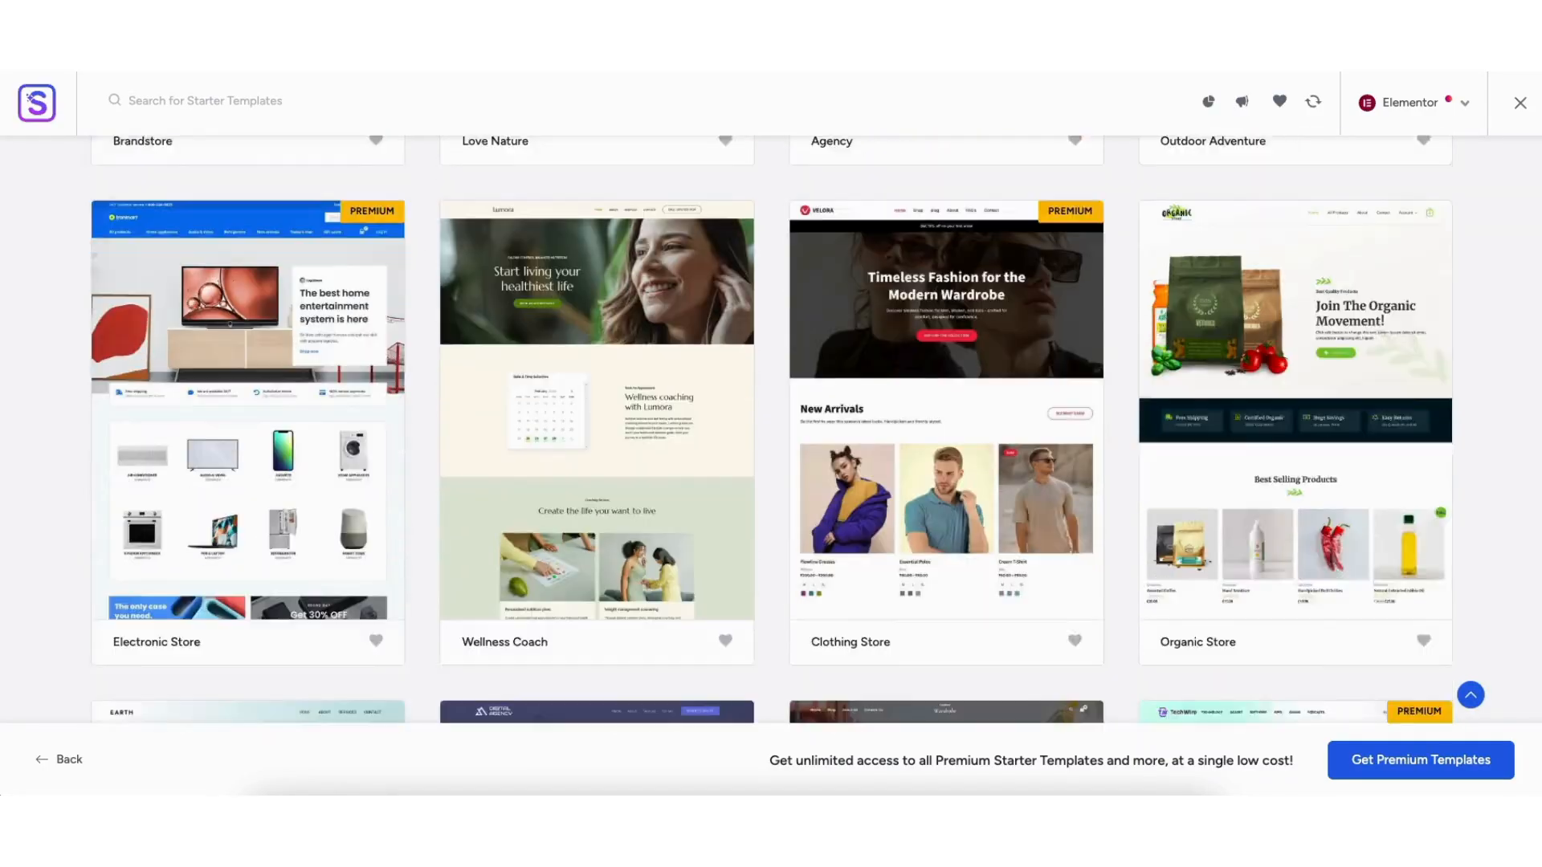